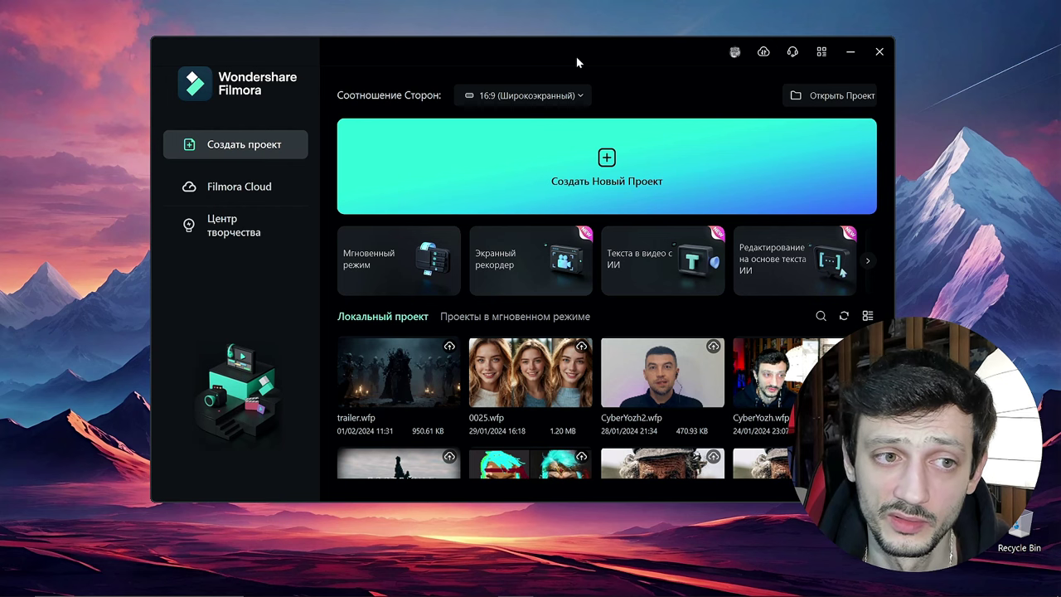
Create a new video project with the 16:9 widescreen aspect ratio
drag(537, 53, 539, 60)
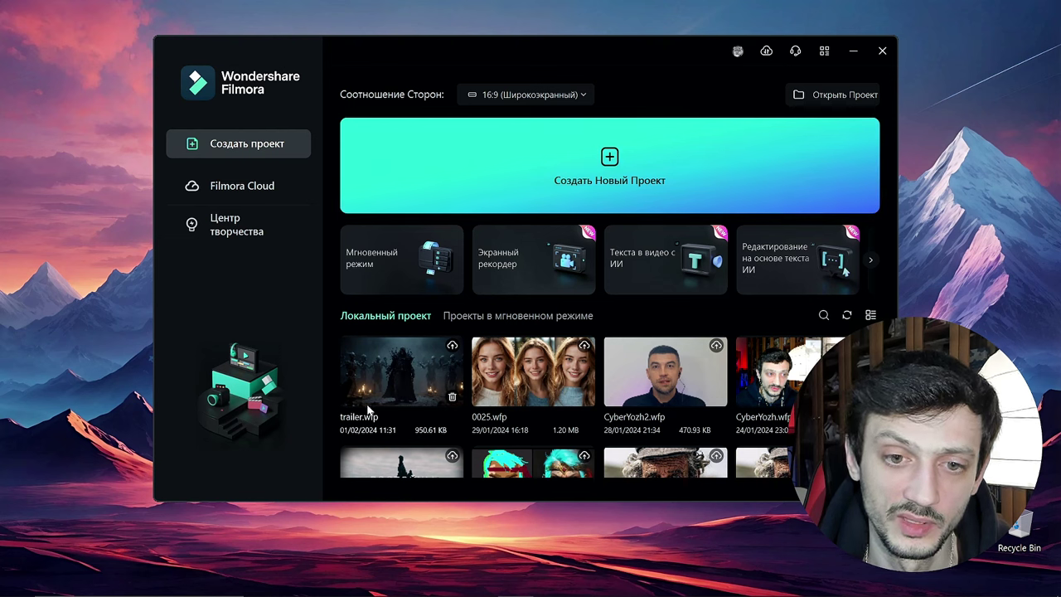
click(619, 170)
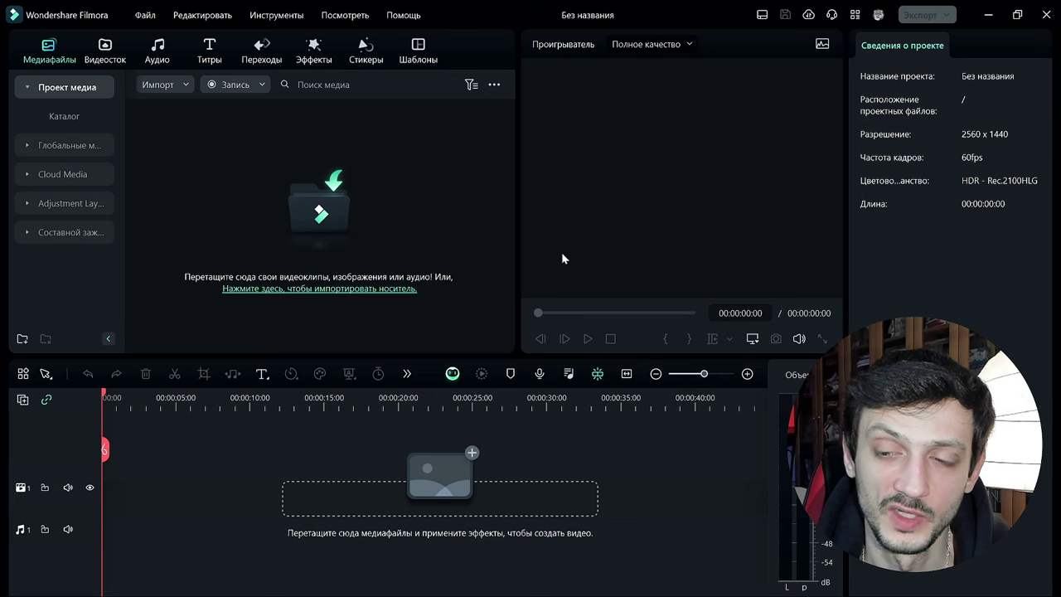
Switch to the Pixabay music page in Chrome and search for "cinematic" tracks
key(alt+Tab)
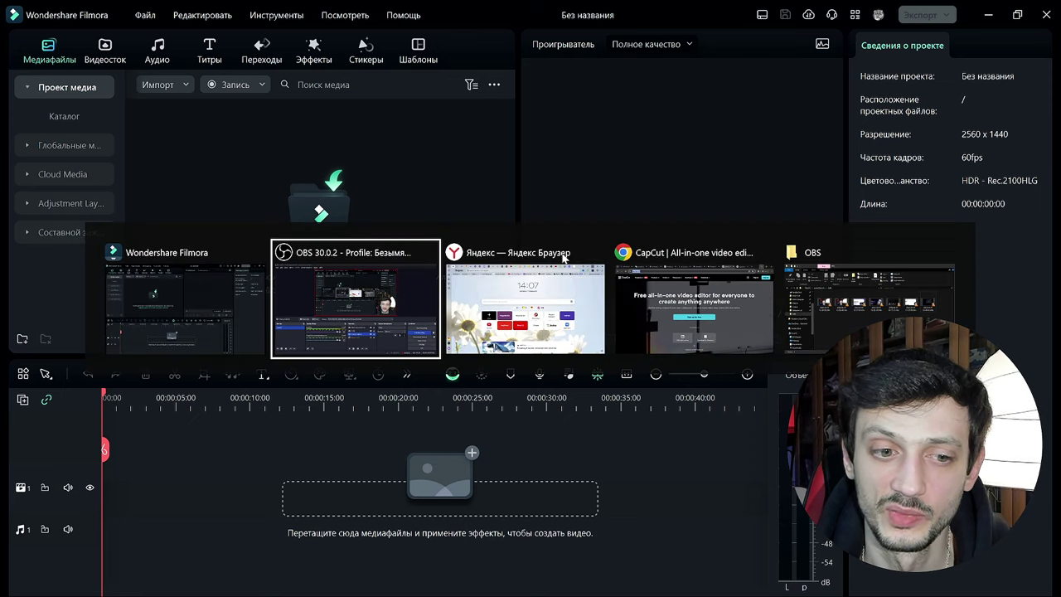
click(694, 300)
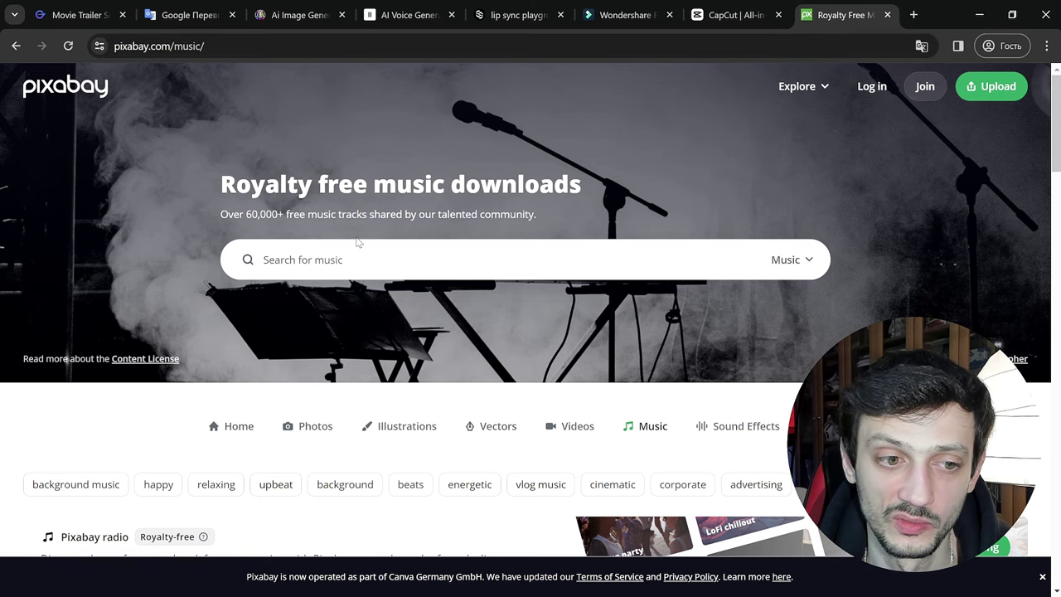
click(249, 47)
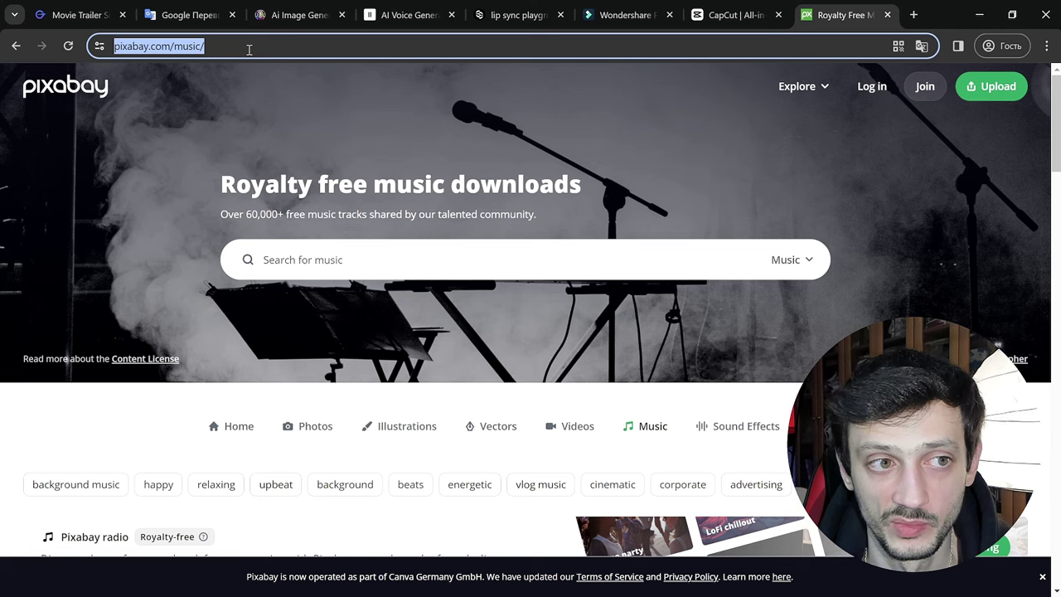
click(194, 53)
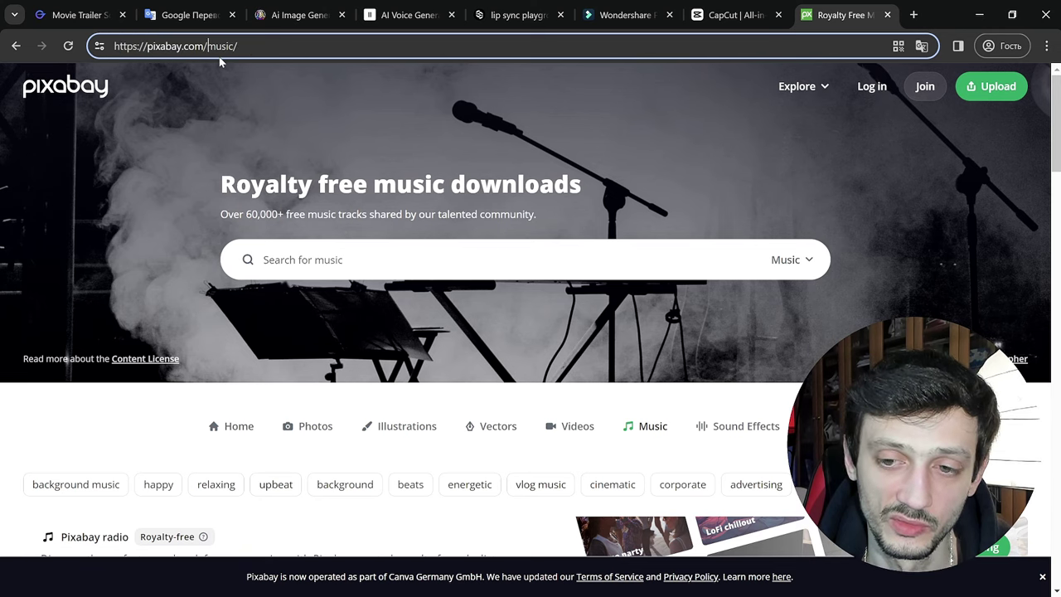
click(373, 256)
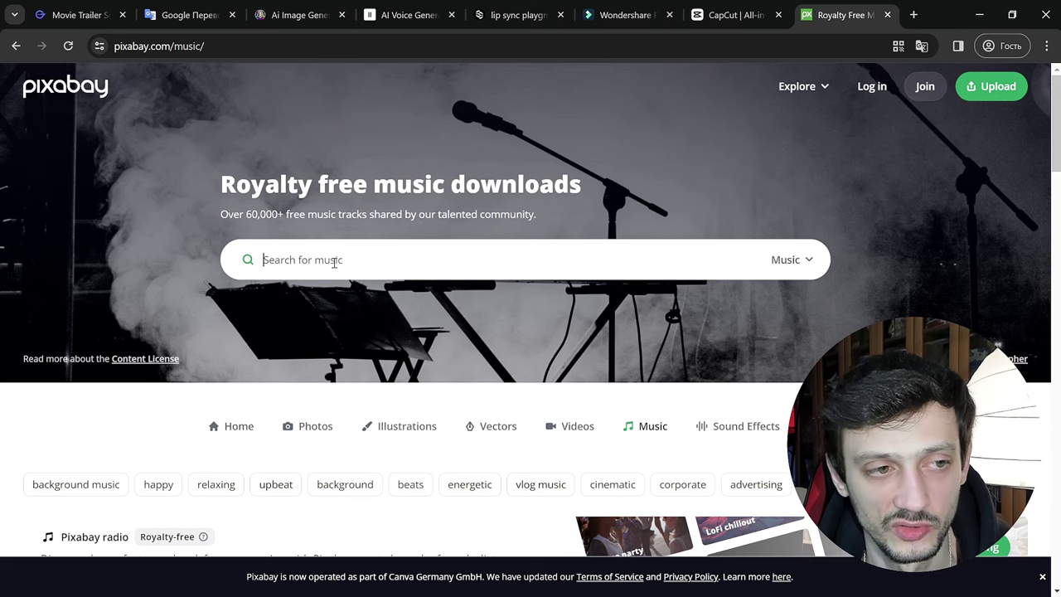
click(334, 262)
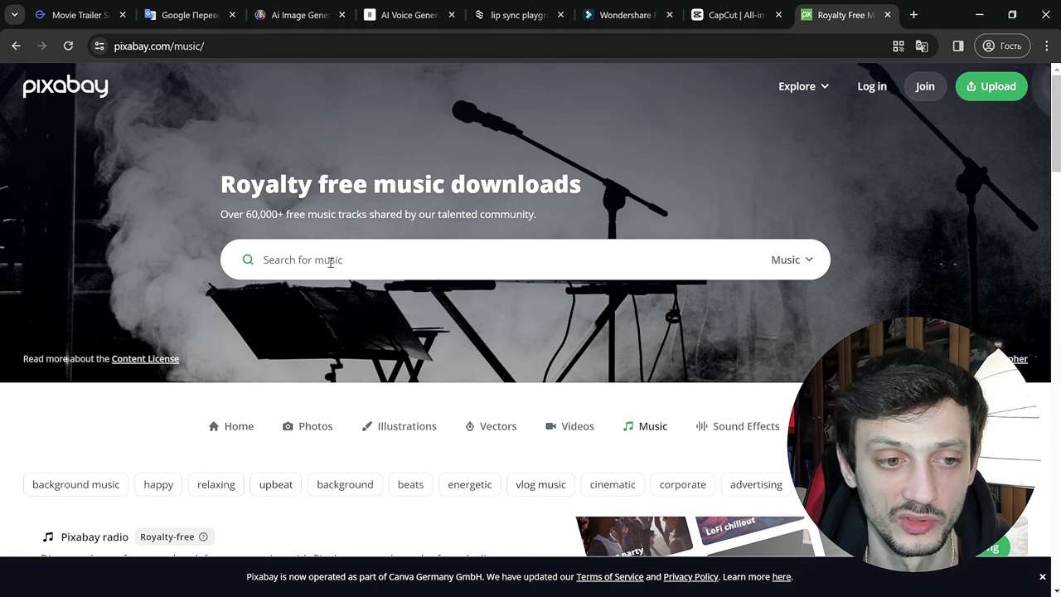
text(cinematic)
key(Return)
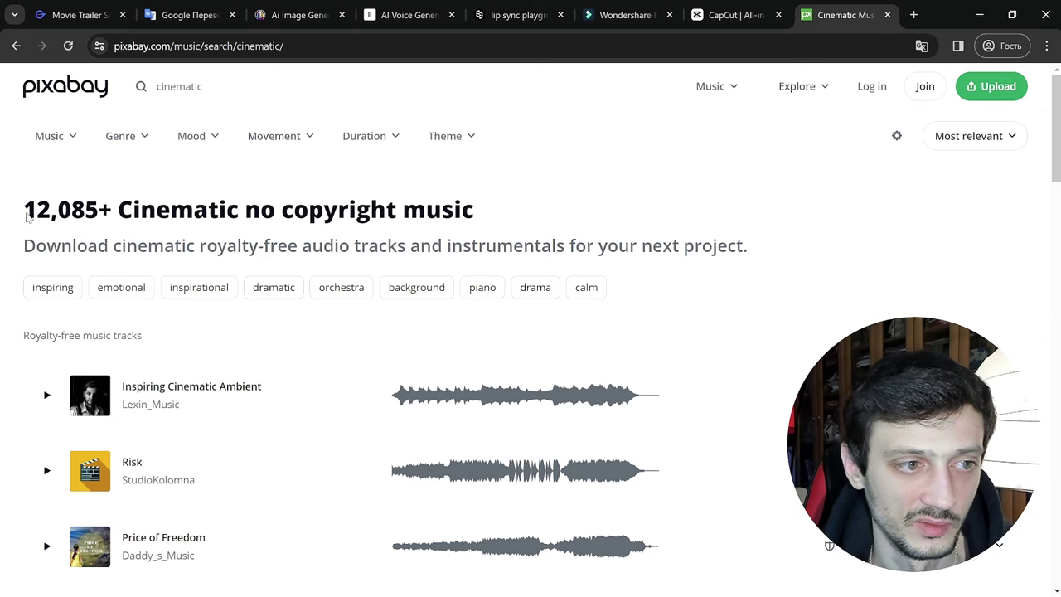
Examine the cinematic music results on Pixabay, including the heading's track count, the no-copyright wording and the track list
drag(25, 213, 99, 214)
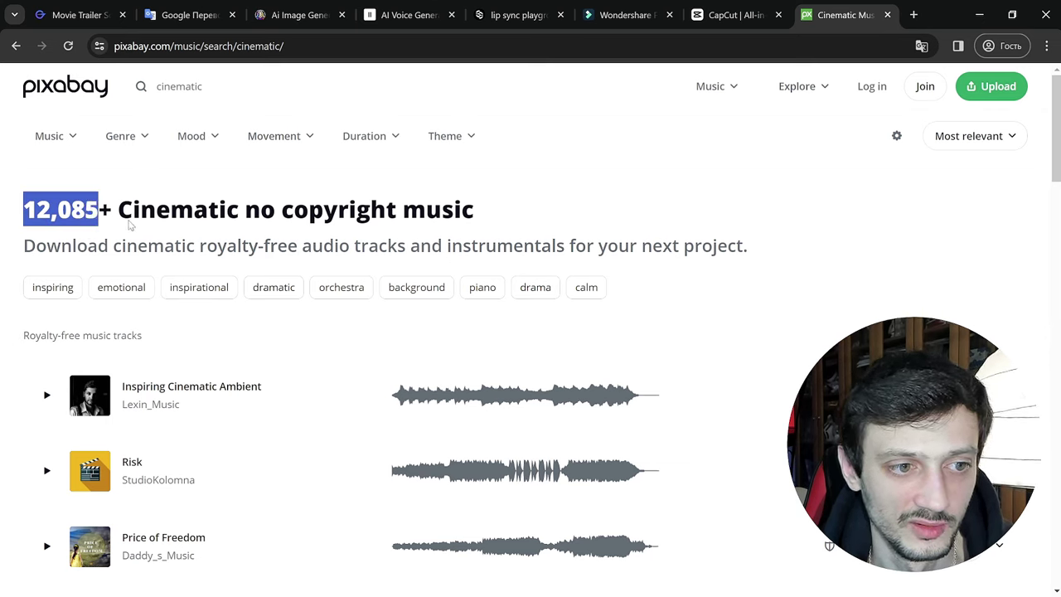
click(181, 217)
drag(260, 217, 398, 217)
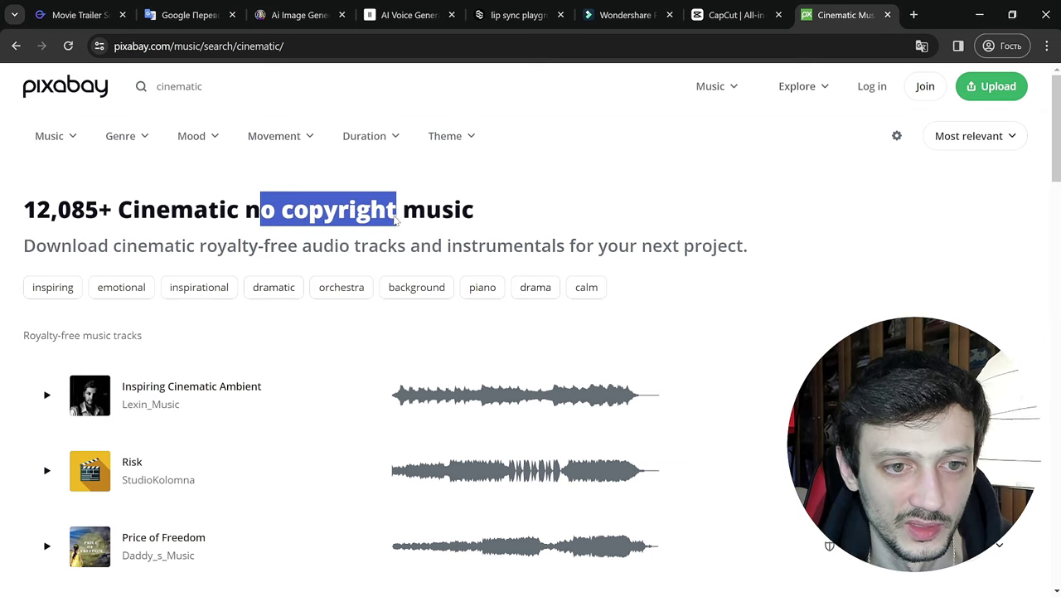
click(290, 212)
scroll(490, 183, down, 2)
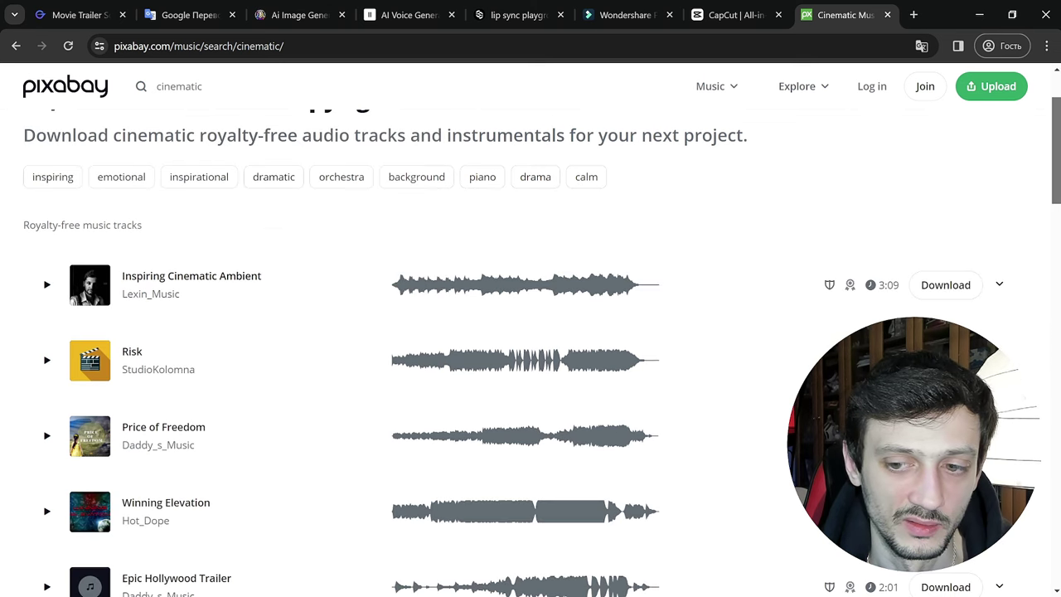
scroll(531, 331, up, 2)
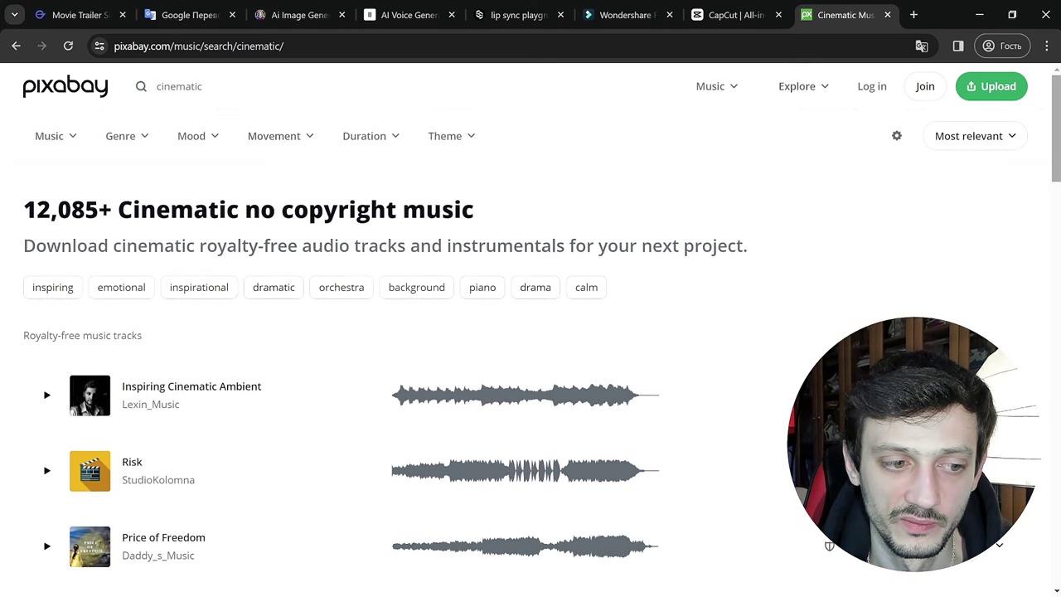
scroll(530, 332, down, 3)
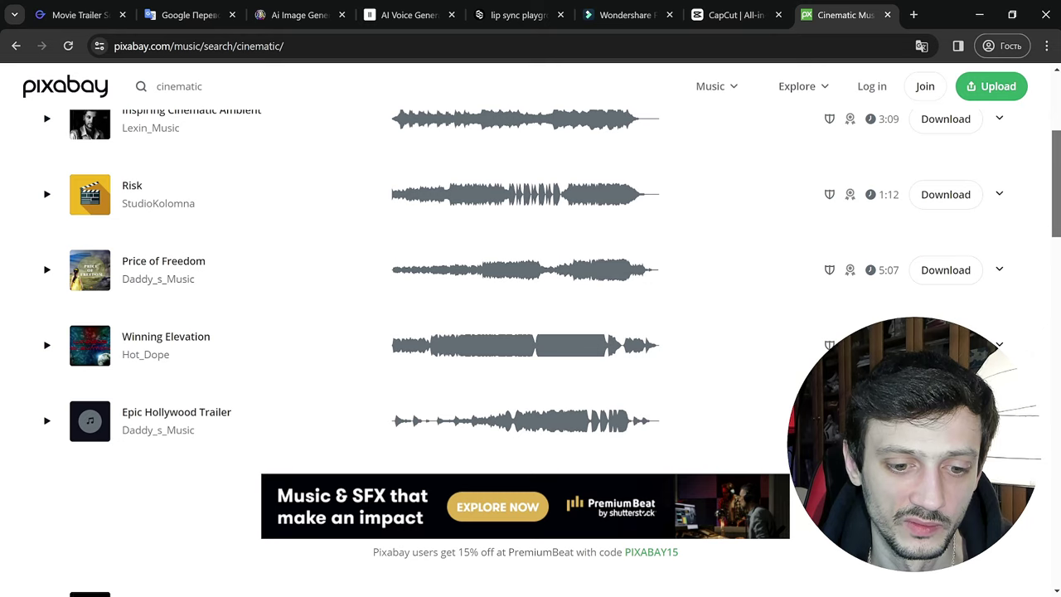
scroll(124, 238, down, 5)
scroll(124, 237, up, 7)
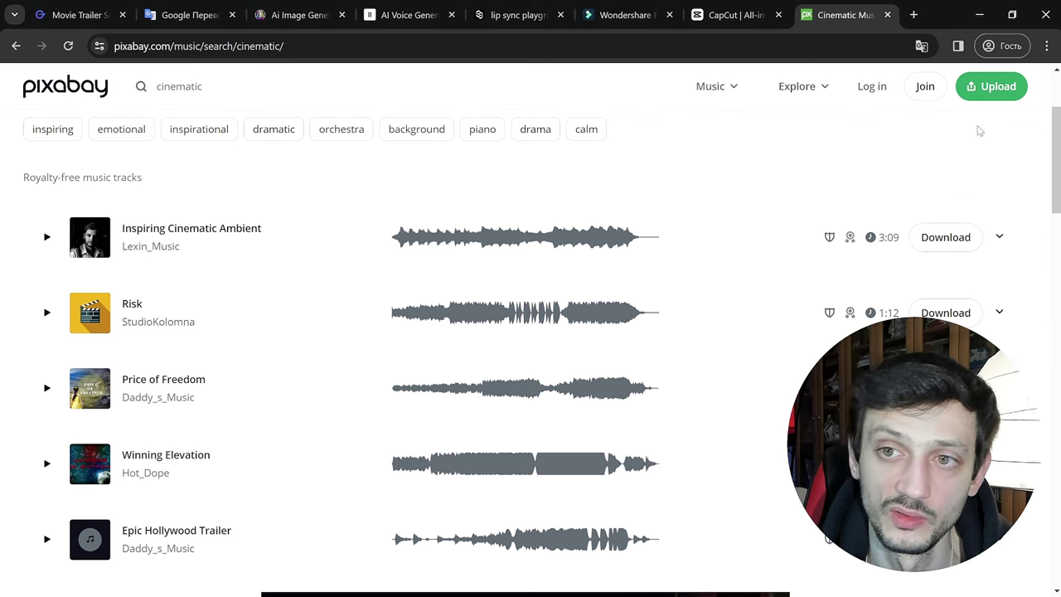
scroll(981, 105, up, 2)
Change the "cinematic" search category from Music to Sound Effects and look through the listed effects
click(217, 88)
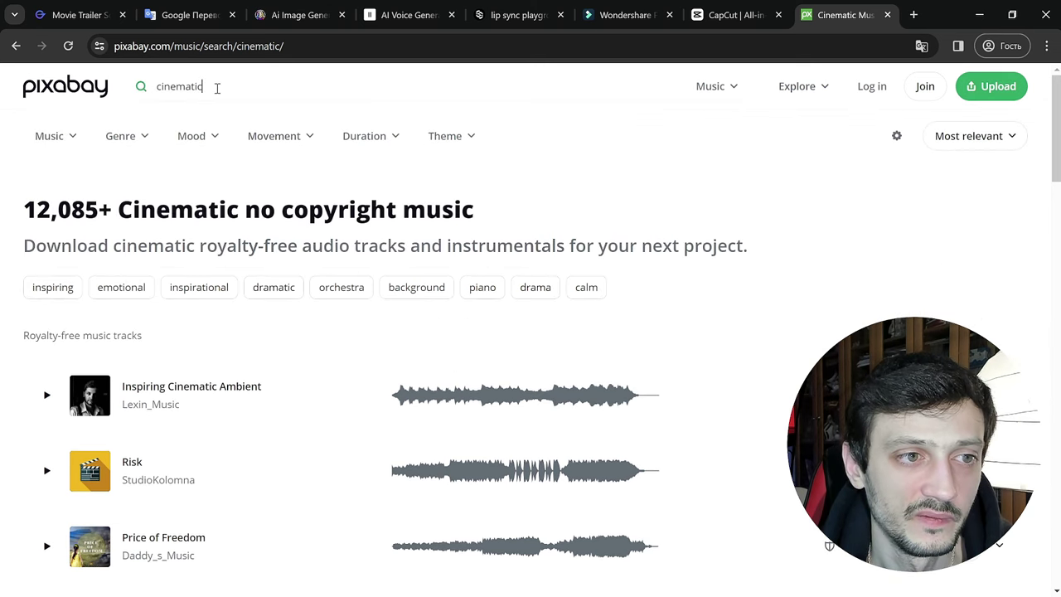
click(711, 86)
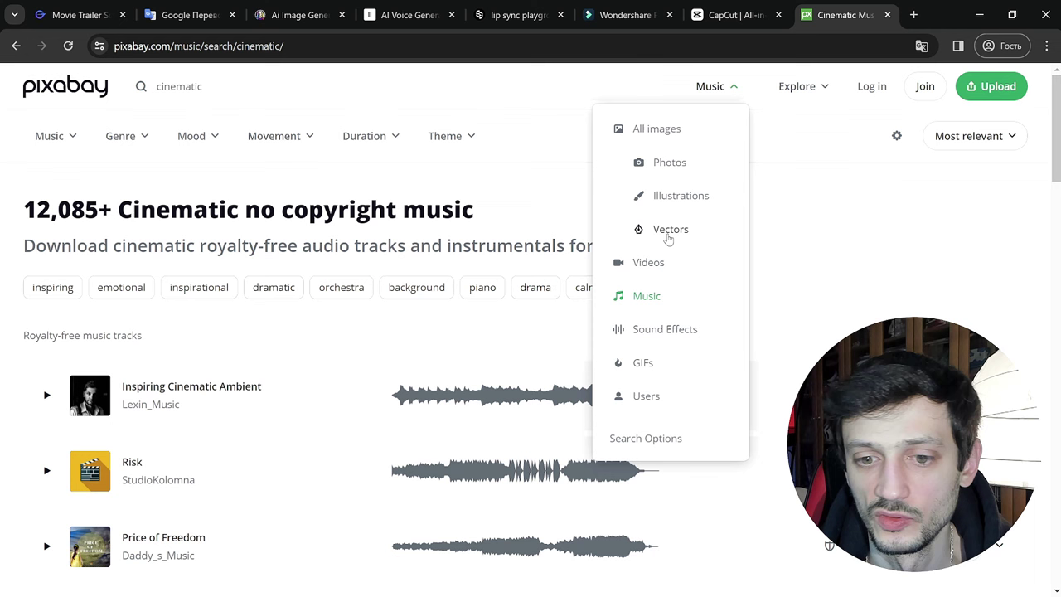
click(671, 330)
click(224, 75)
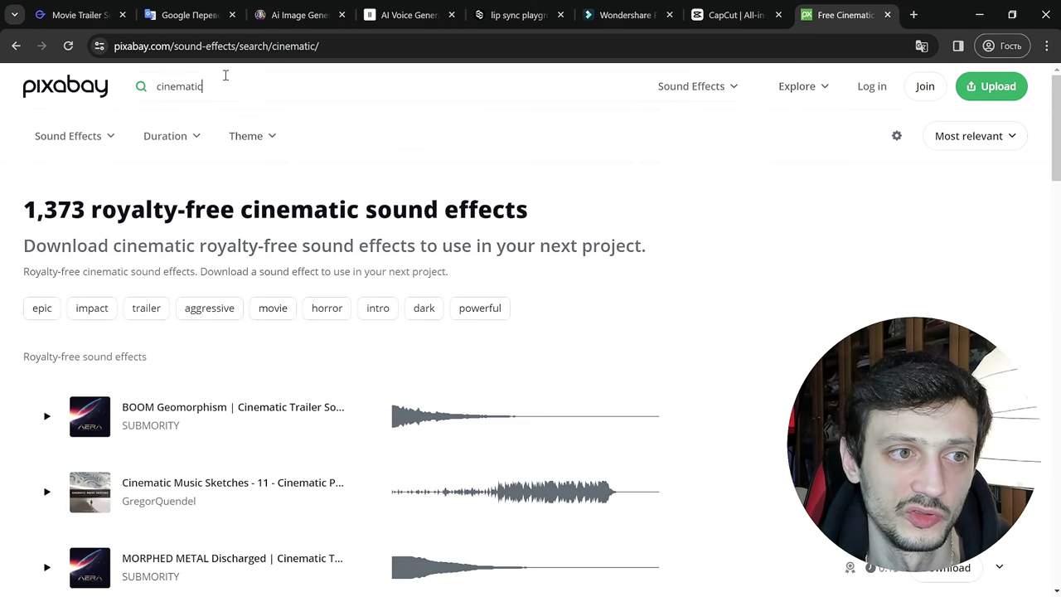
scroll(134, 369, down, 3)
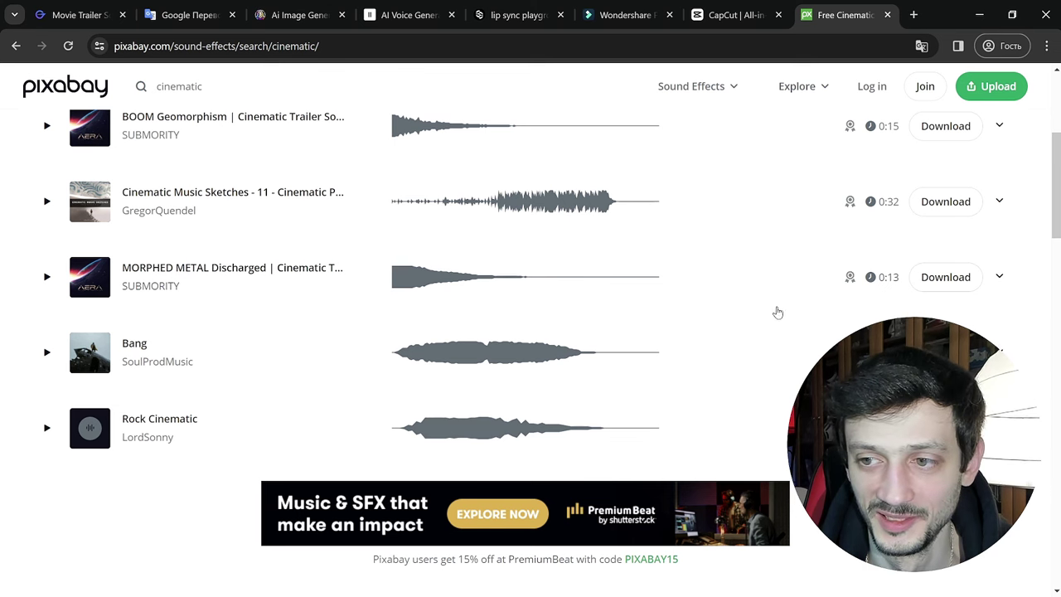
scroll(687, 169, up, 3)
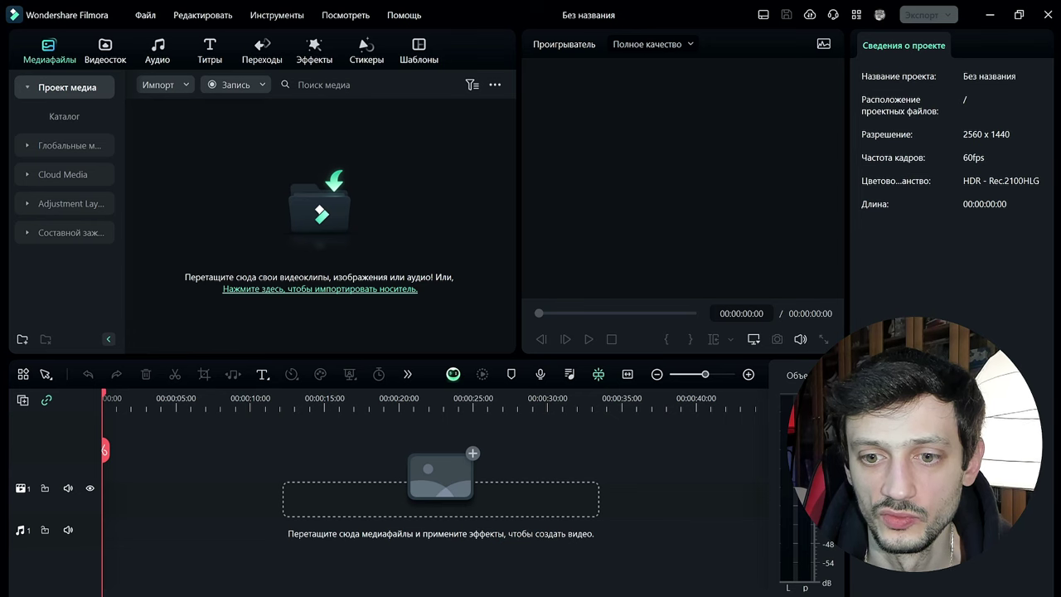
Switch to the Downloads folder in File Explorer and point out the voices, videos and images folders
key(alt+Tab)
click(507, 280)
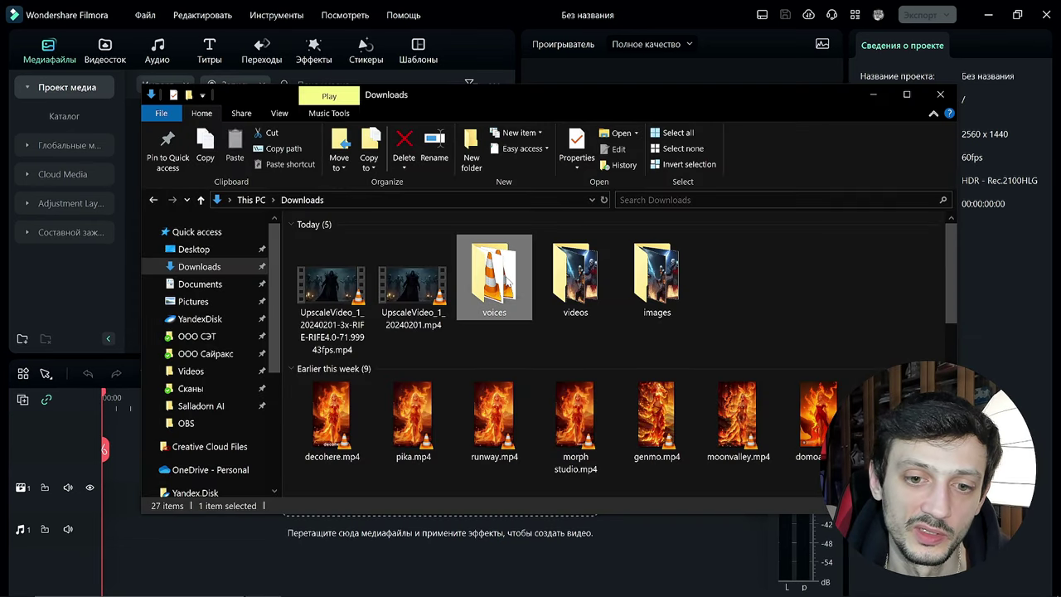
click(575, 279)
click(656, 278)
click(721, 279)
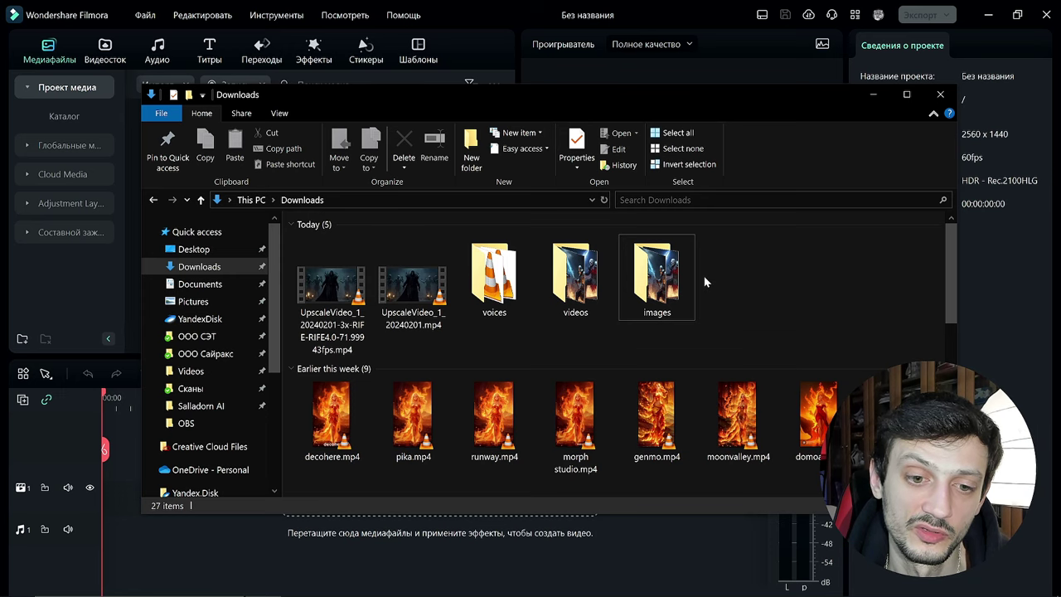
View the contents of the images and videos folders, returning to Downloads after each
click(658, 282)
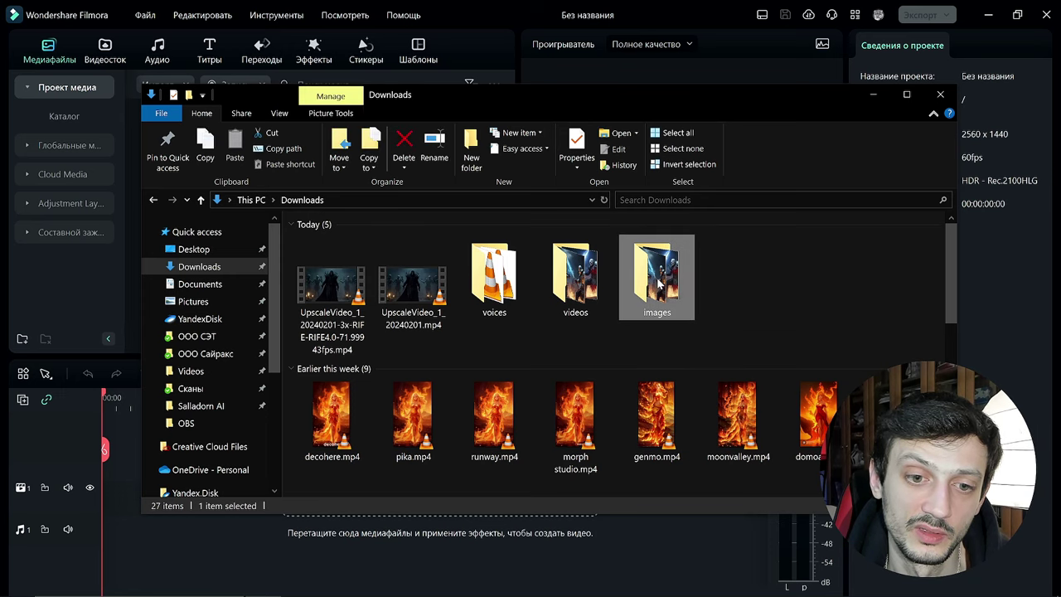
double_click(658, 283)
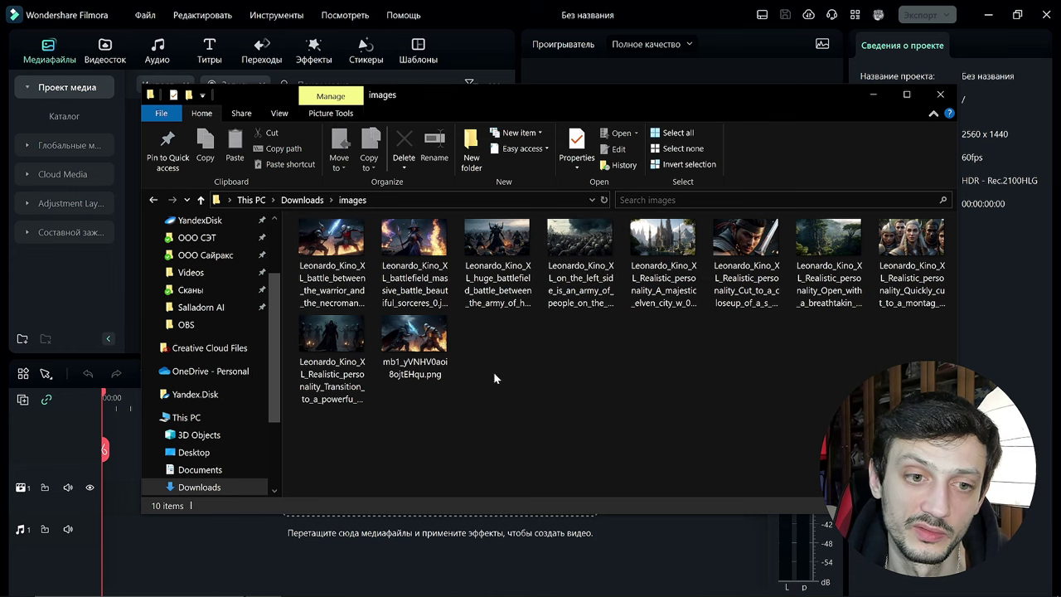
click(307, 204)
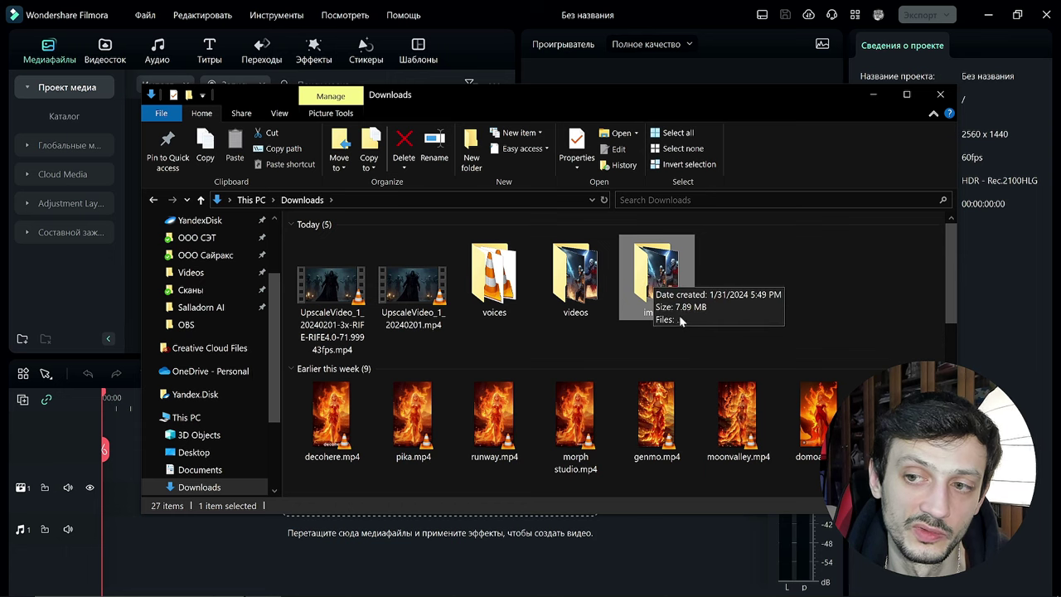
double_click(575, 278)
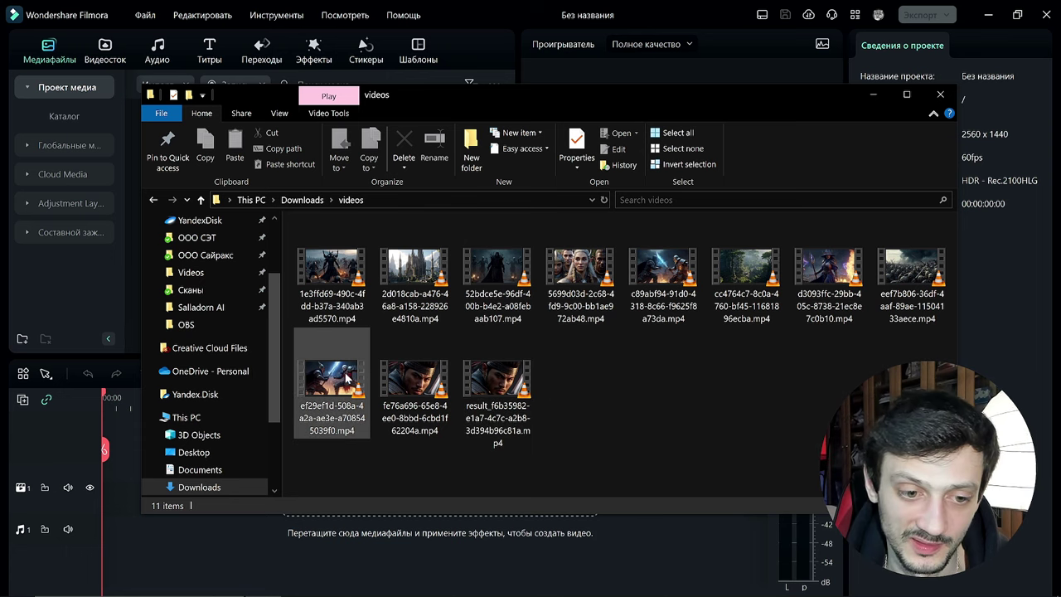
click(313, 203)
Open the voices folder and look over the ElevenLabs voice recordings at the end of the list
double_click(477, 277)
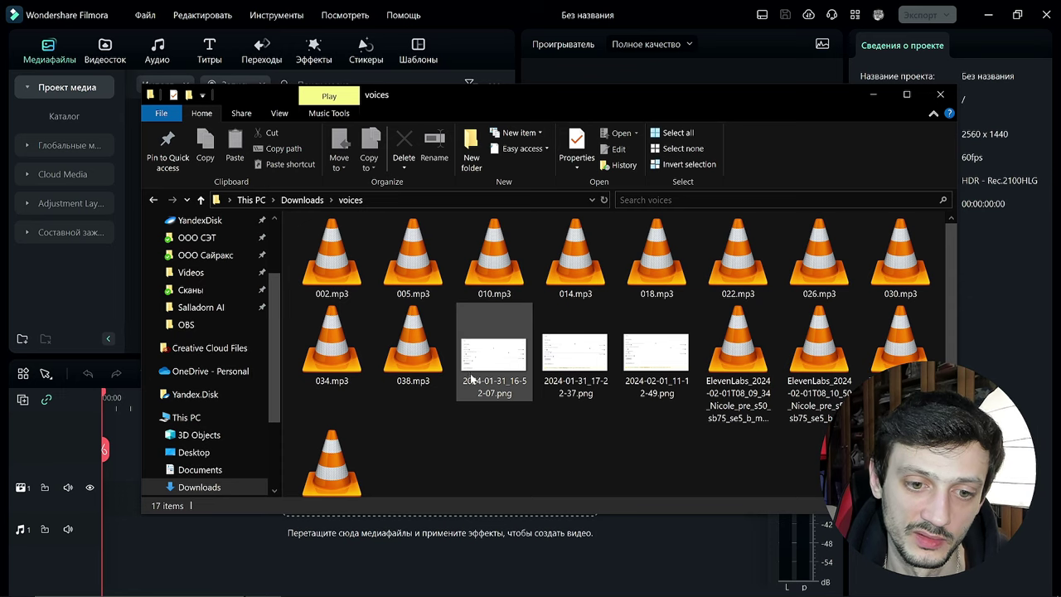
drag(488, 446, 615, 405)
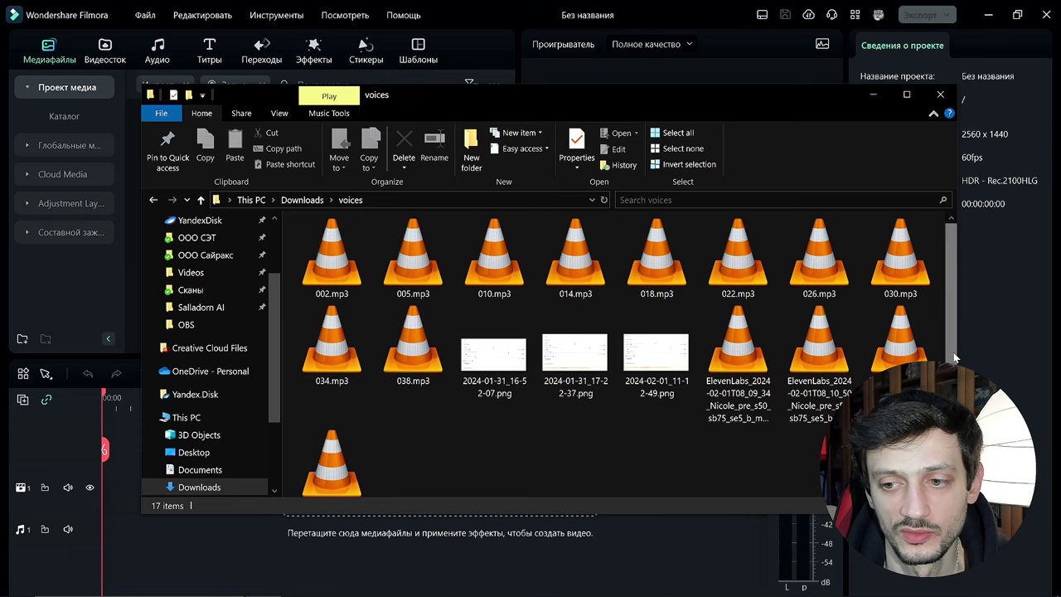
scroll(955, 358, down, 1)
scroll(955, 358, up, 1)
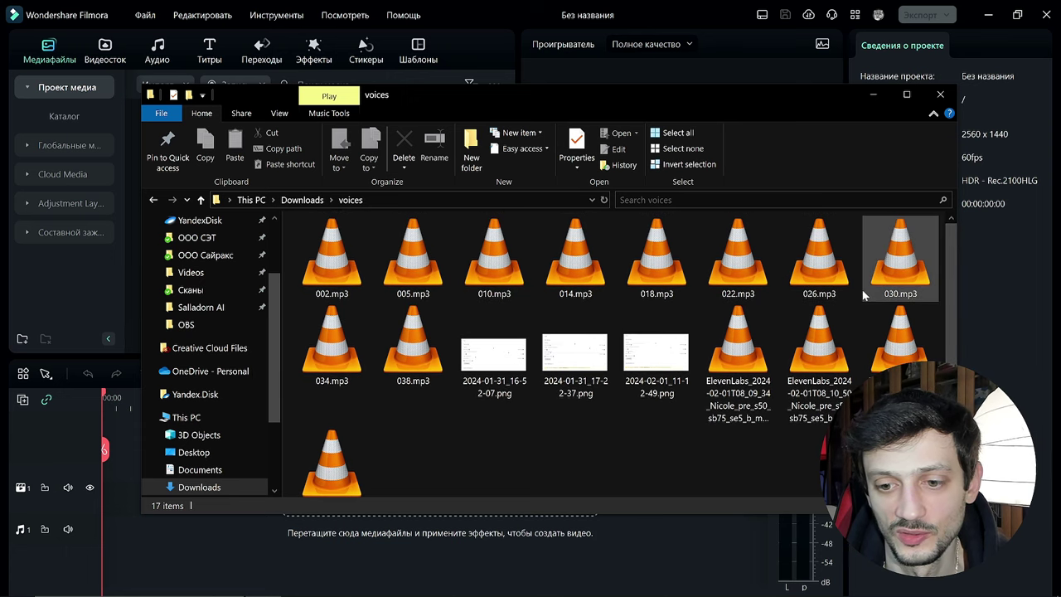
scroll(863, 295, down, 1)
click(737, 298)
key(Right)
key(Right)
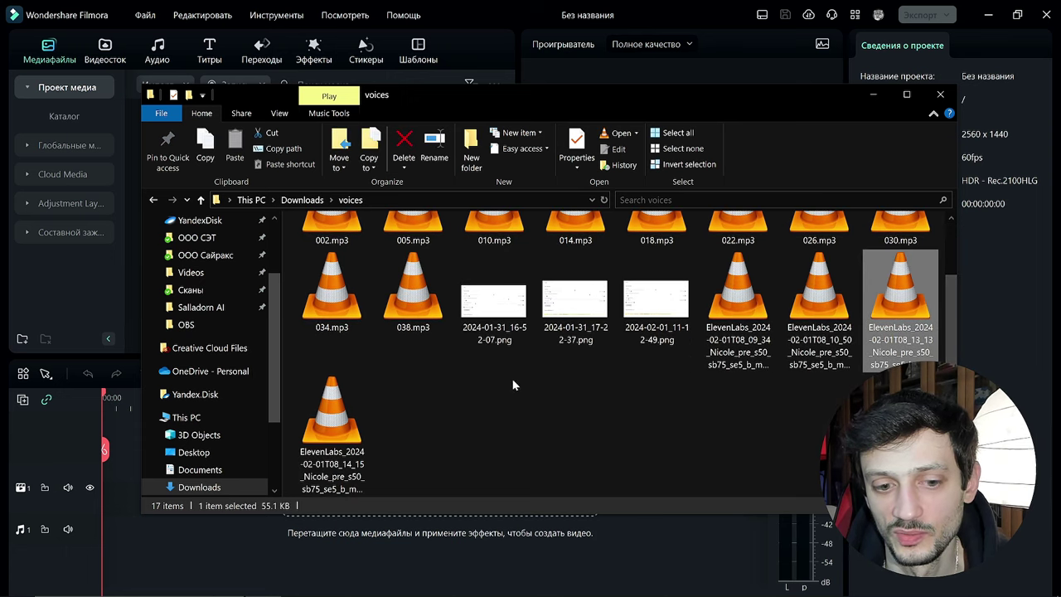
click(340, 428)
click(744, 398)
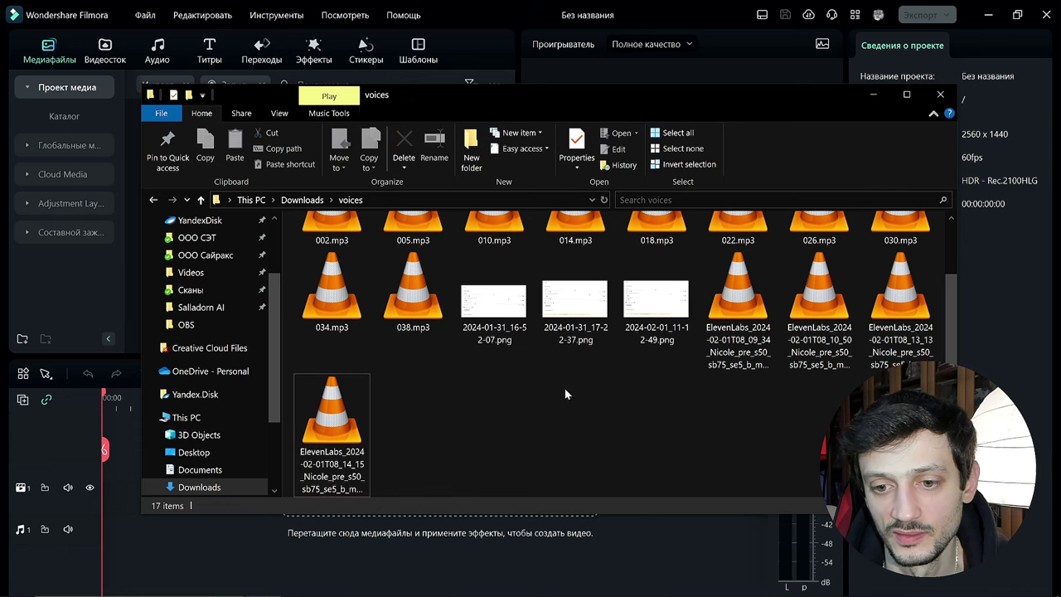
Go through the numbered mp3 voice files from 002.mp3 onward and the ElevenLabs recordings in the voices folder
scroll(804, 310, up, 1)
click(325, 265)
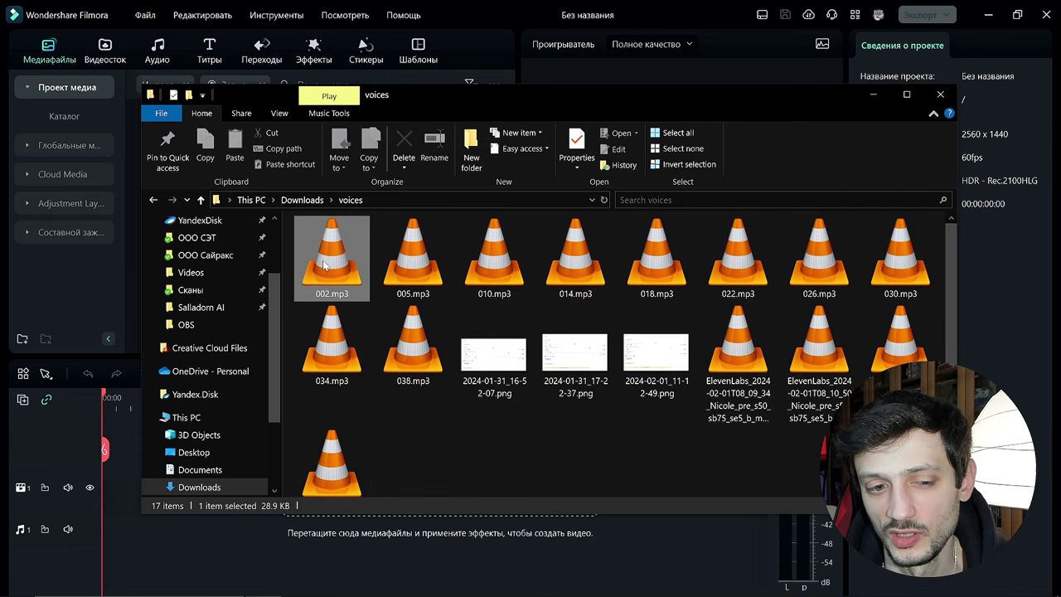
click(580, 263)
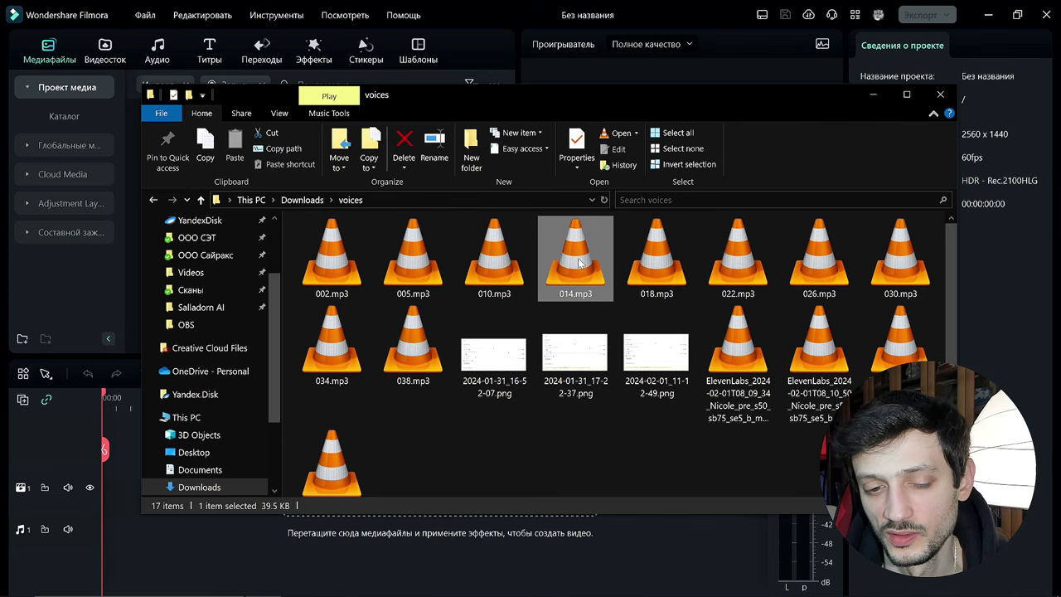
key(Home)
key(Right)
key(Right)
key(Right)
key(Right)
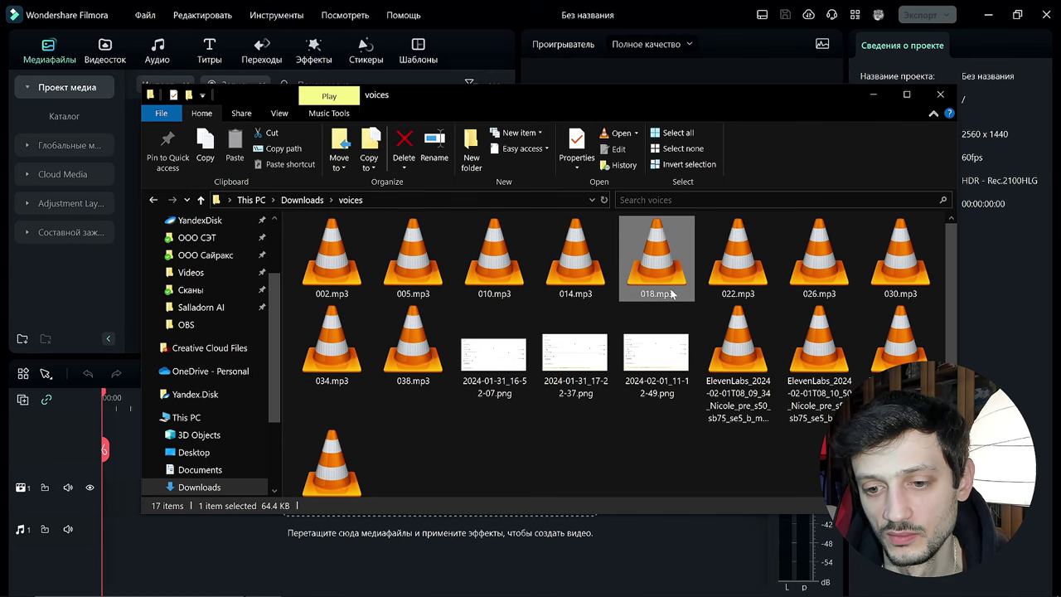
key(e)
key(Right)
key(Right)
key(Right)
click(619, 419)
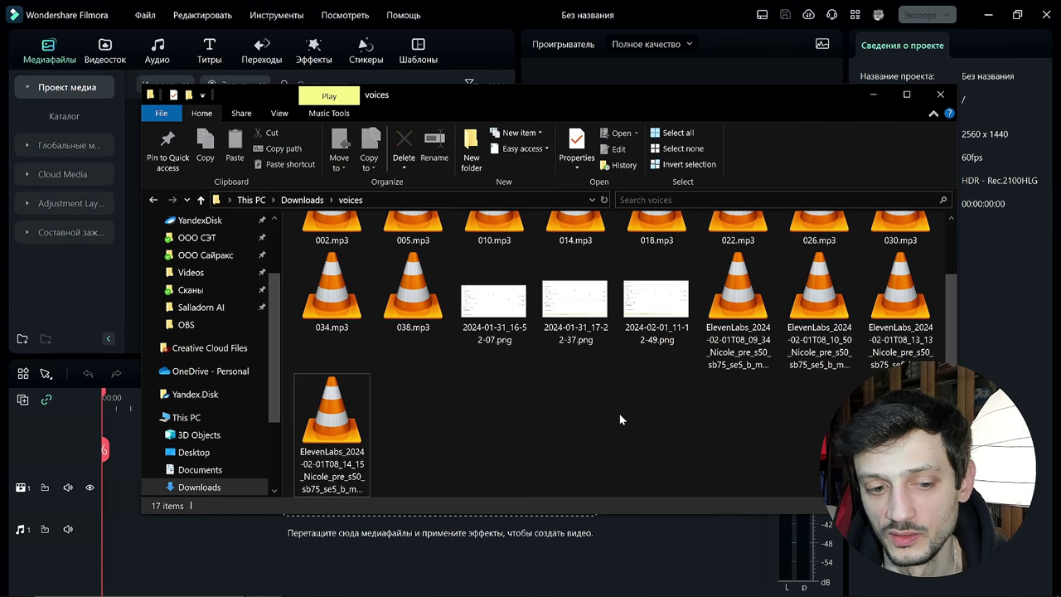
Go back from the voices folder to Downloads and move the File Explorer window clear of Filmora's media library
scroll(619, 420, up, 1)
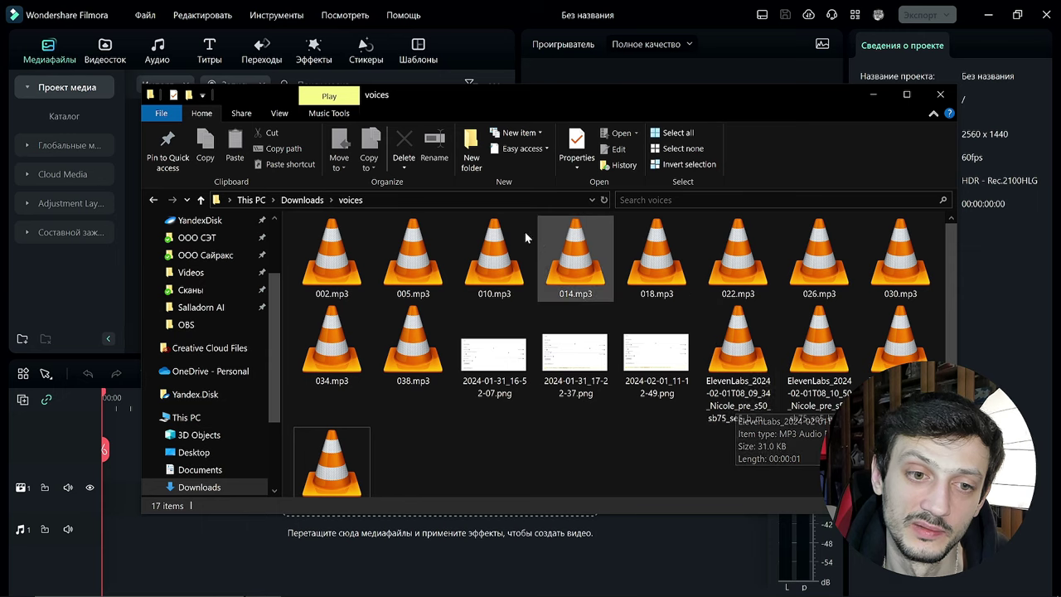
key(BackSpace)
key(alt+Tab)
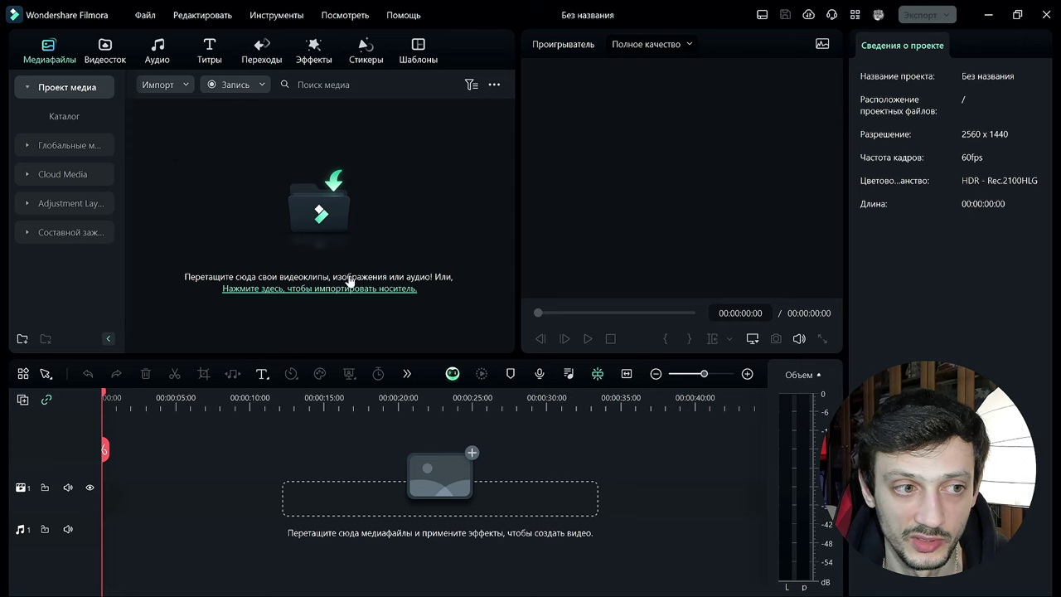
key(alt+Tab)
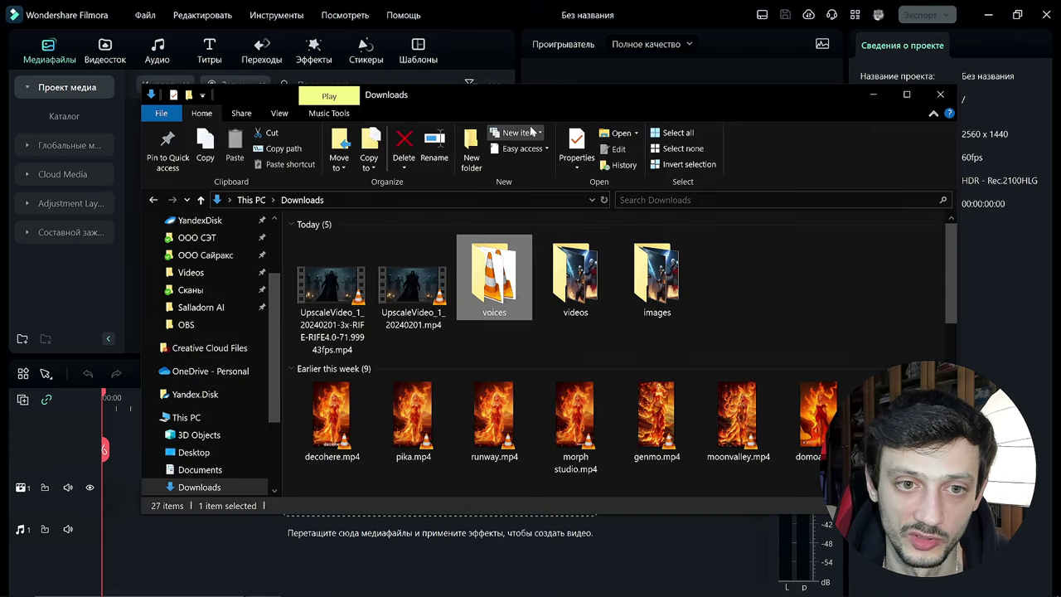
drag(295, 98, 359, 155)
drag(201, 132, 383, 234)
drag(496, 247, 500, 242)
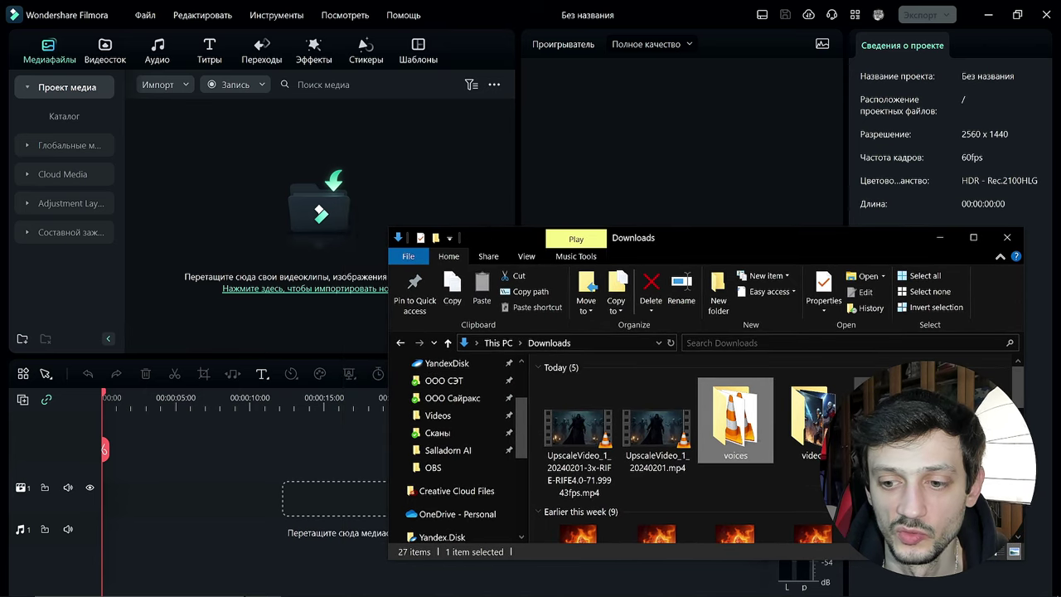
Import all clips from the videos folder except the one starting with fe76a696 into the project media, then check the imported clips
double_click(811, 419)
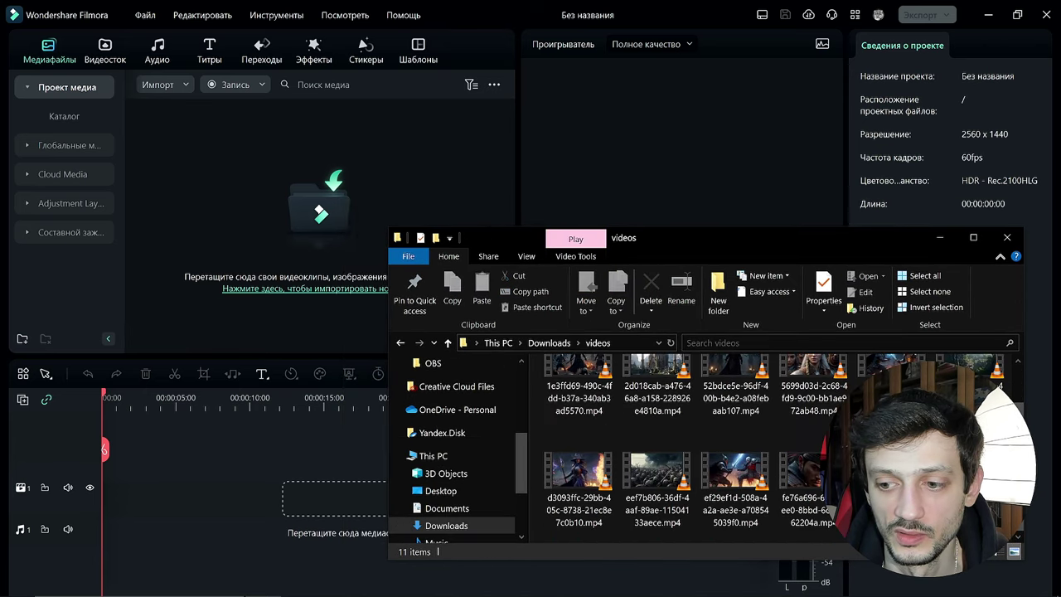
key(ctrl+a)
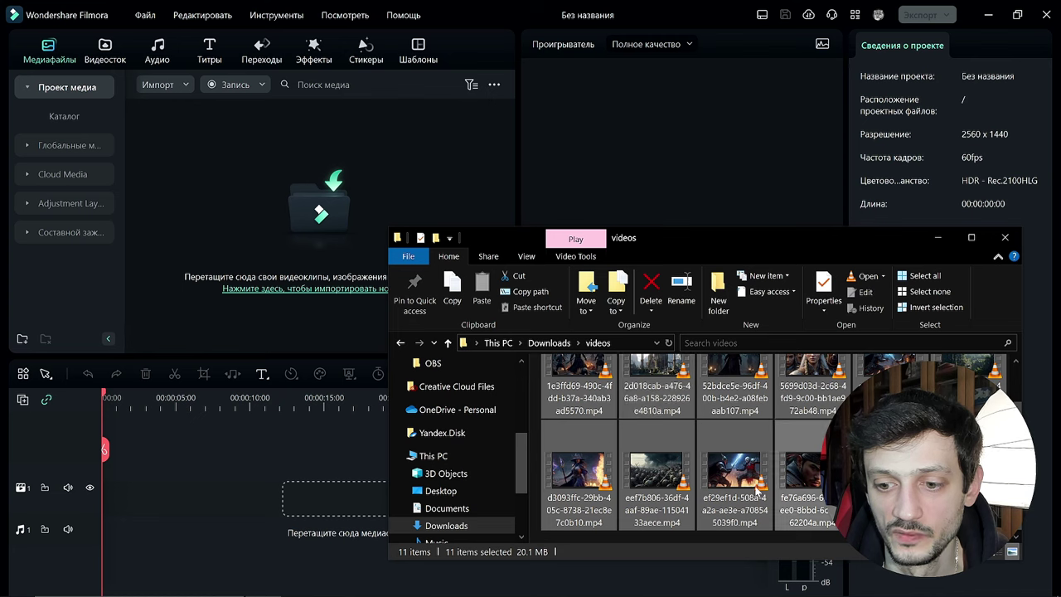
ctrl+click(819, 484)
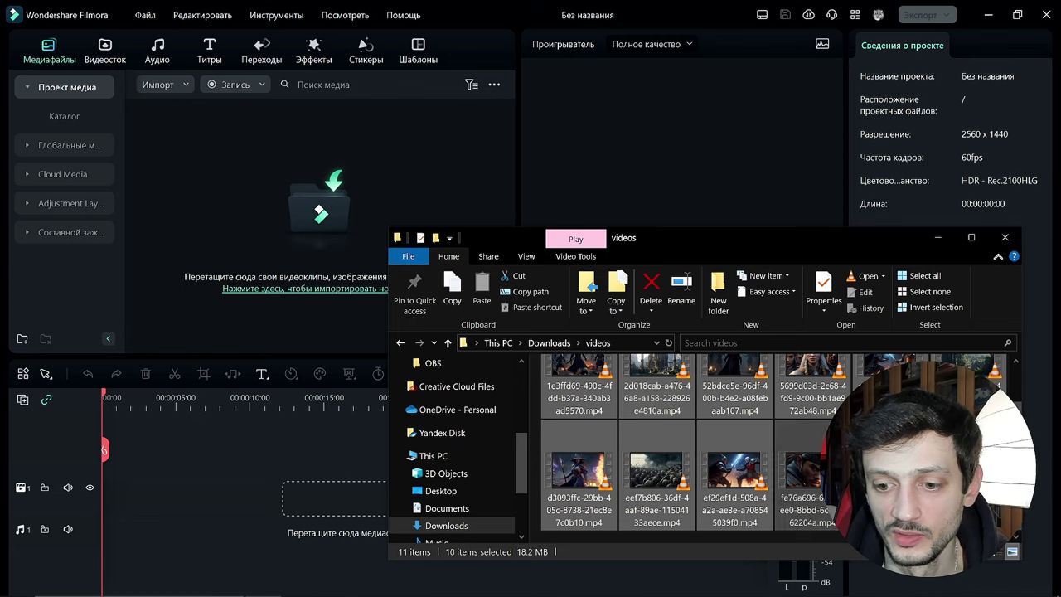
drag(589, 402, 201, 184)
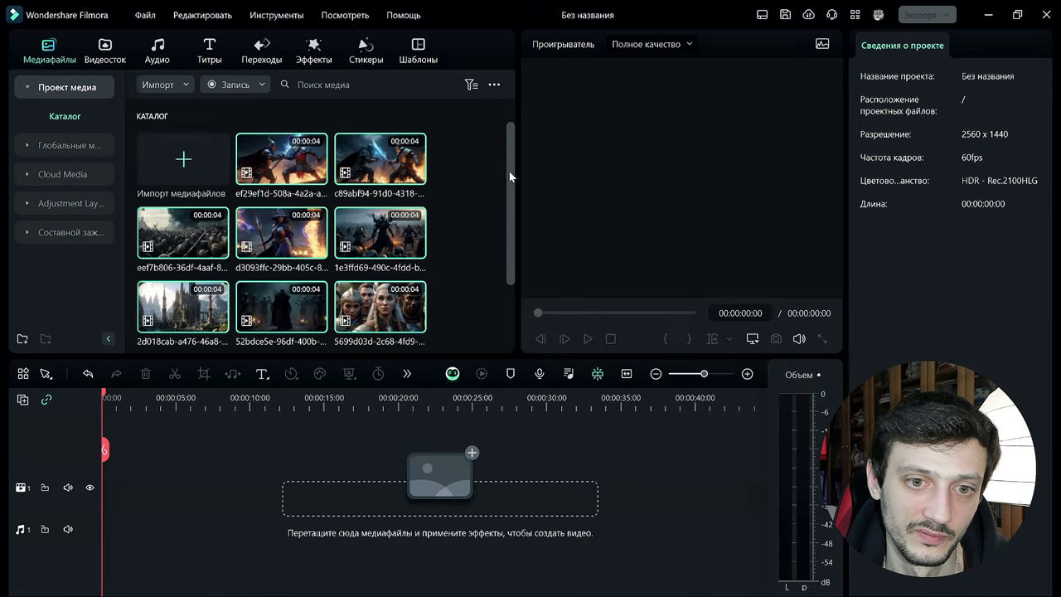
mouse_move(511, 176)
mouse_down()
mouse_move(519, 249)
mouse_move(517, 166)
mouse_up()
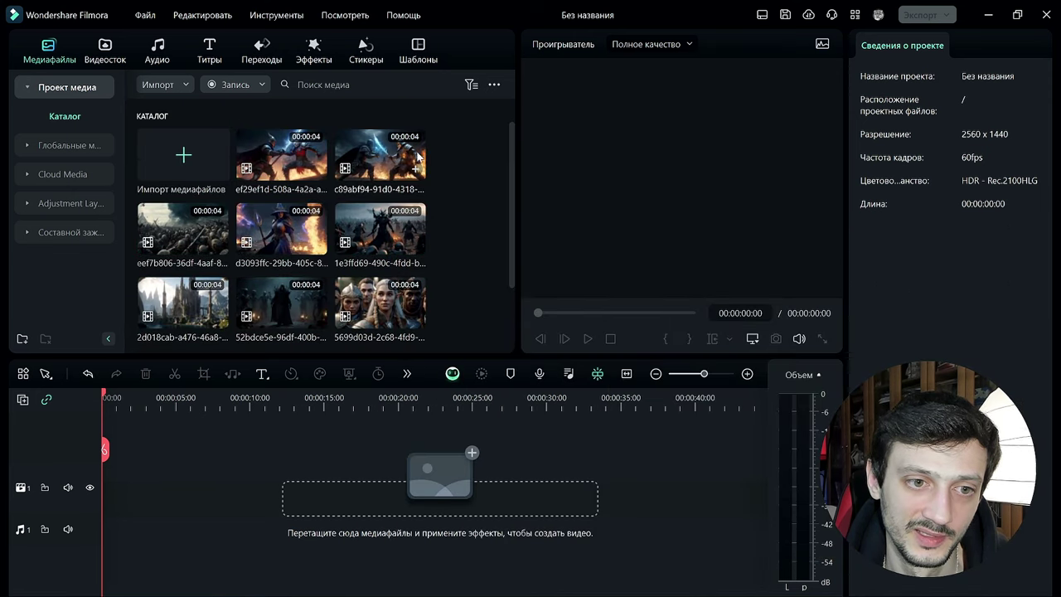
scroll(505, 221, down, 2)
scroll(504, 221, up, 2)
Import the four ElevenLabs recordings from the voices folder into the project media
key(alt+Tab)
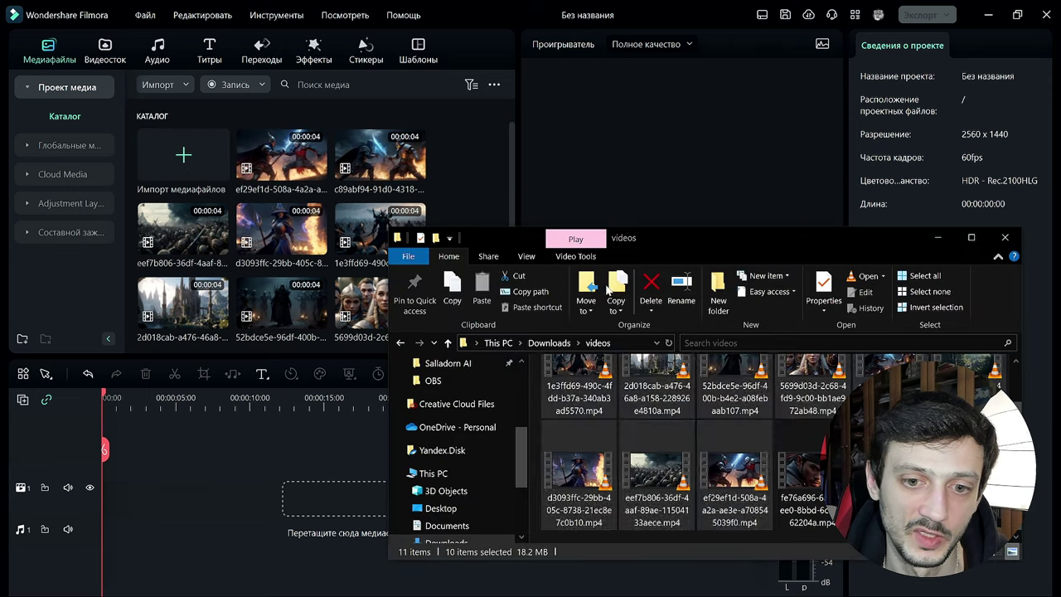
click(548, 342)
double_click(808, 431)
scroll(808, 433, down, 2)
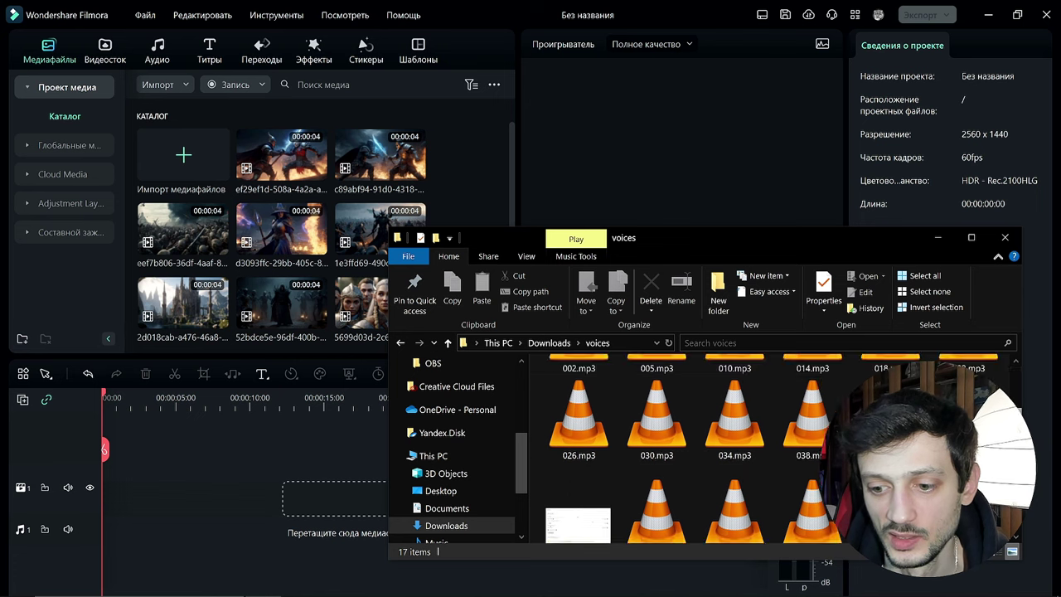
drag(878, 435, 645, 487)
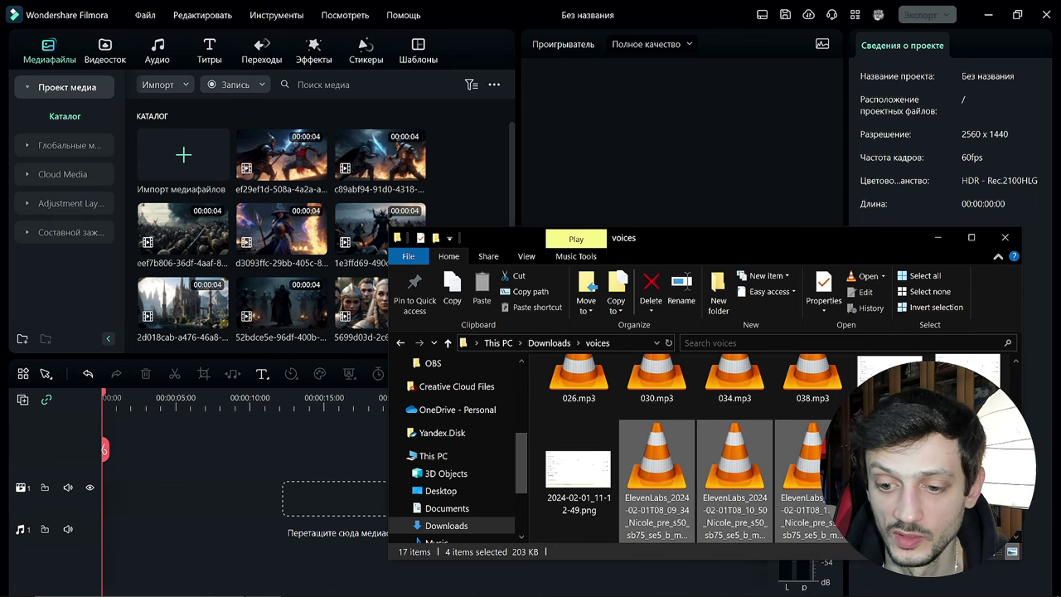
drag(652, 475, 368, 316)
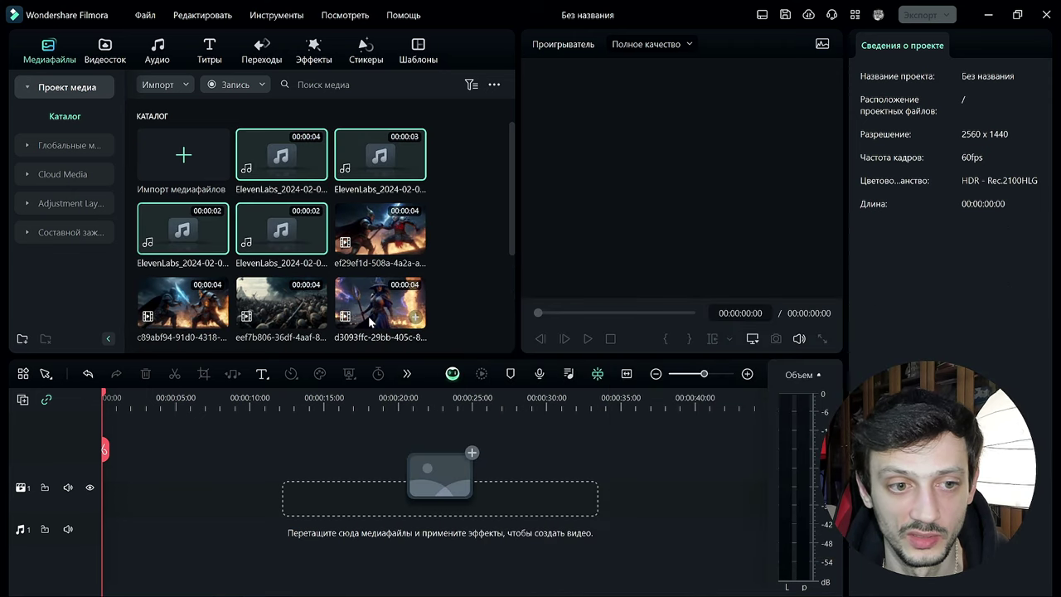
Import voice files 005, 022, 026, 030, 034 and 038 into the project media and look over the library
key(alt+Tab)
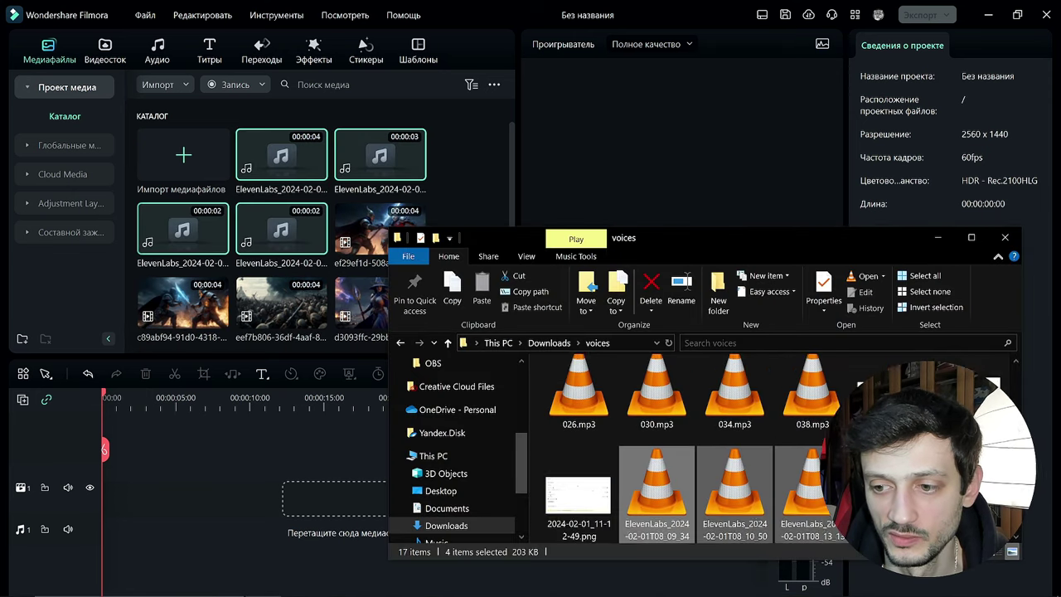
scroll(707, 403, up, 2)
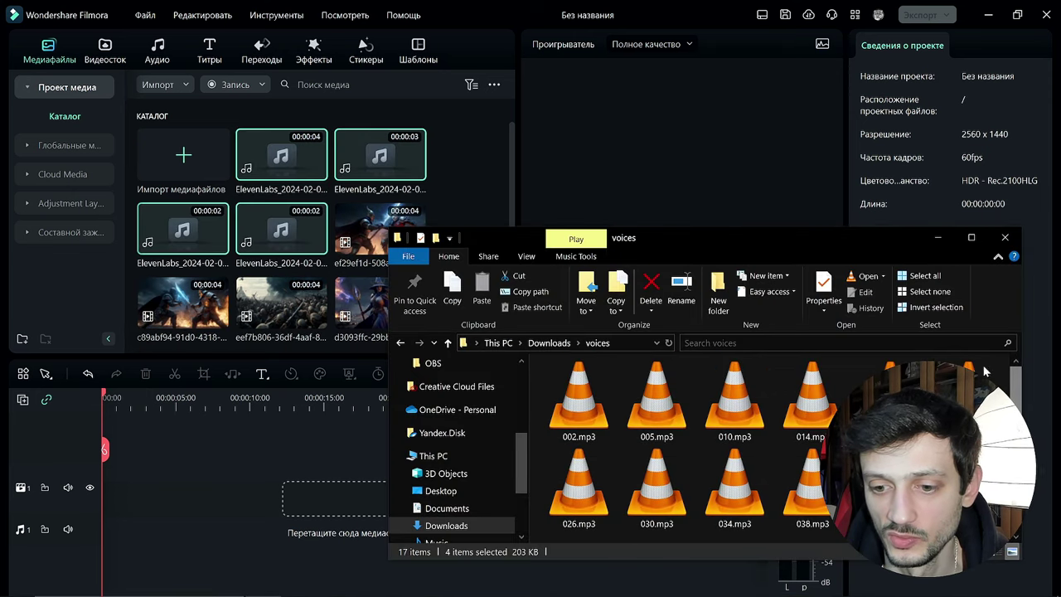
click(659, 404)
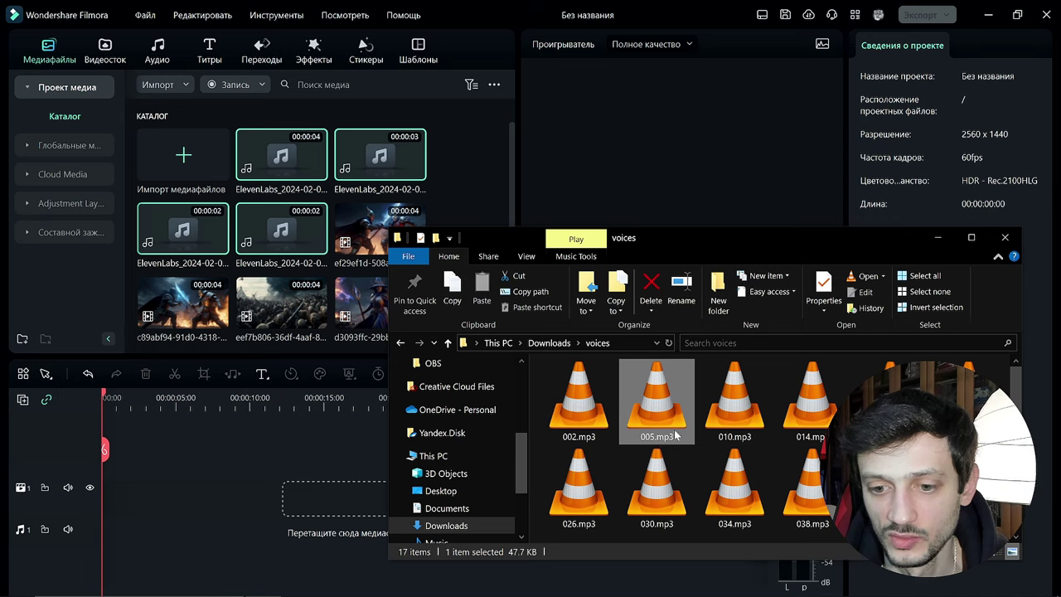
shift+click(711, 458)
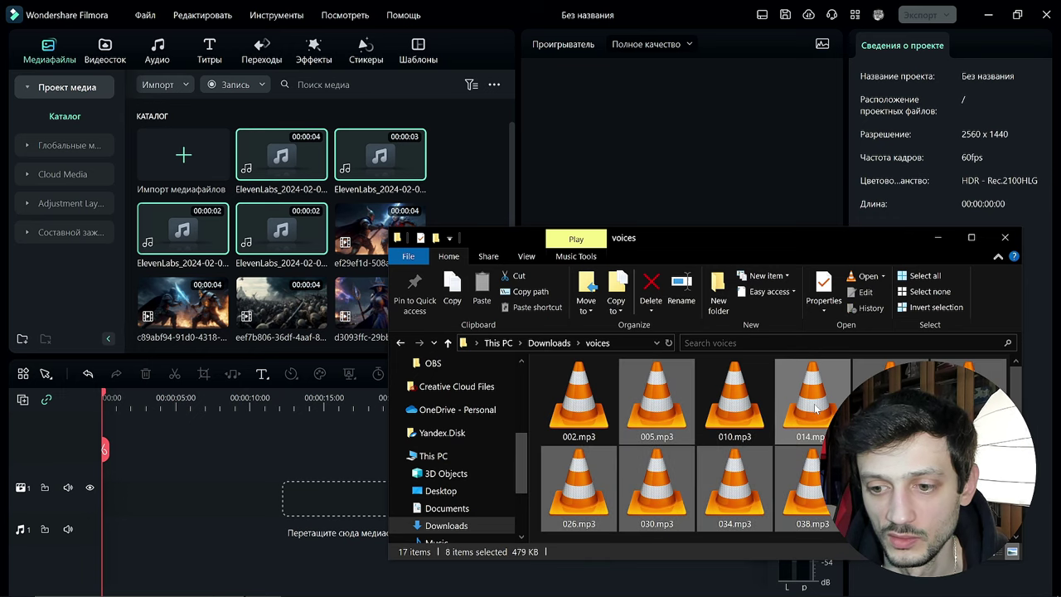
ctrl+click(818, 408)
ctrl+click(816, 406)
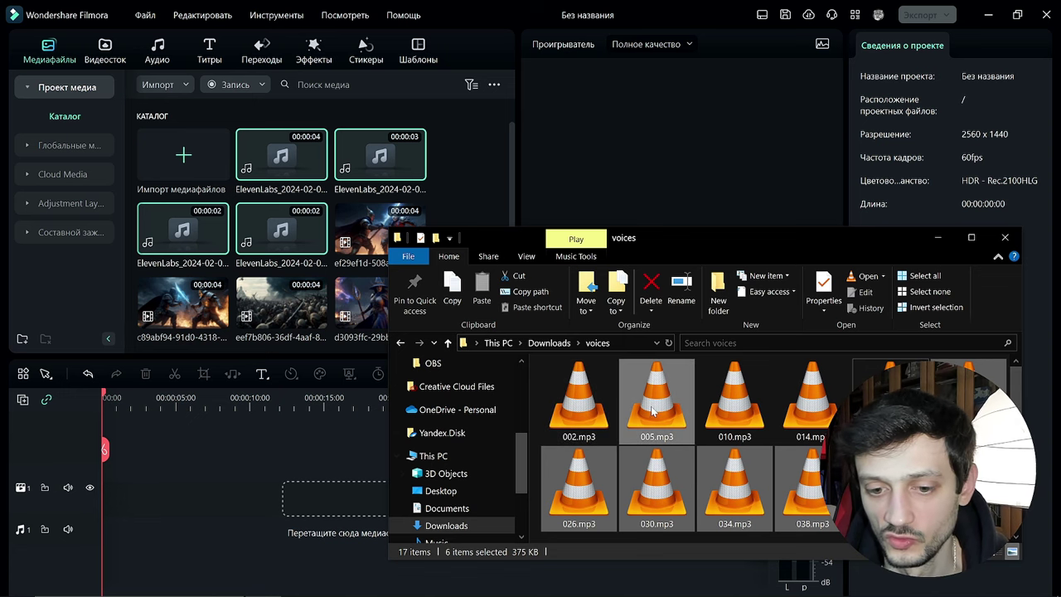
drag(655, 412, 515, 314)
scroll(477, 166, up, 5)
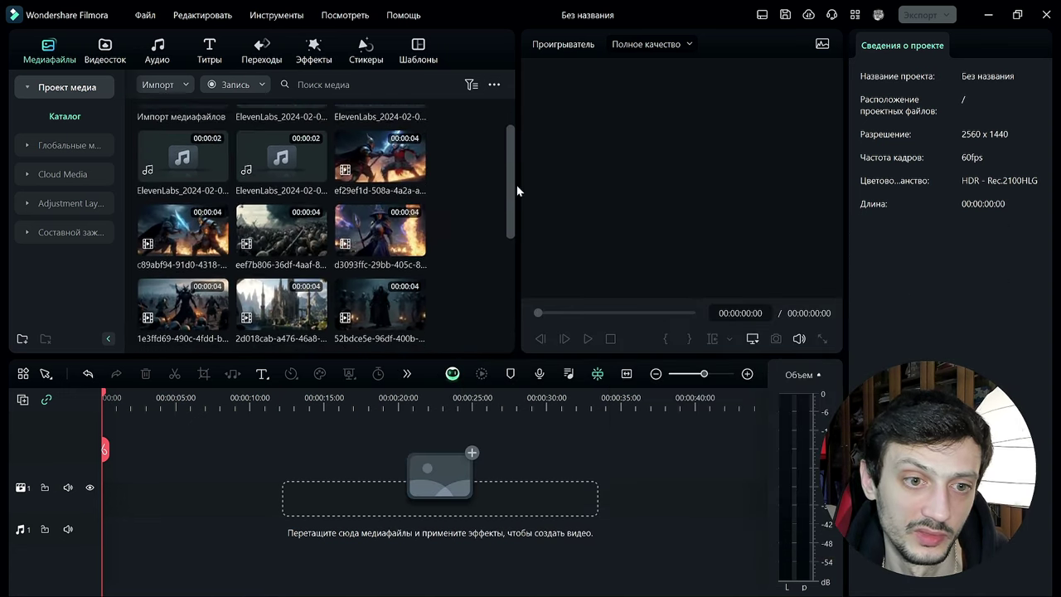
scroll(508, 199, down, 10)
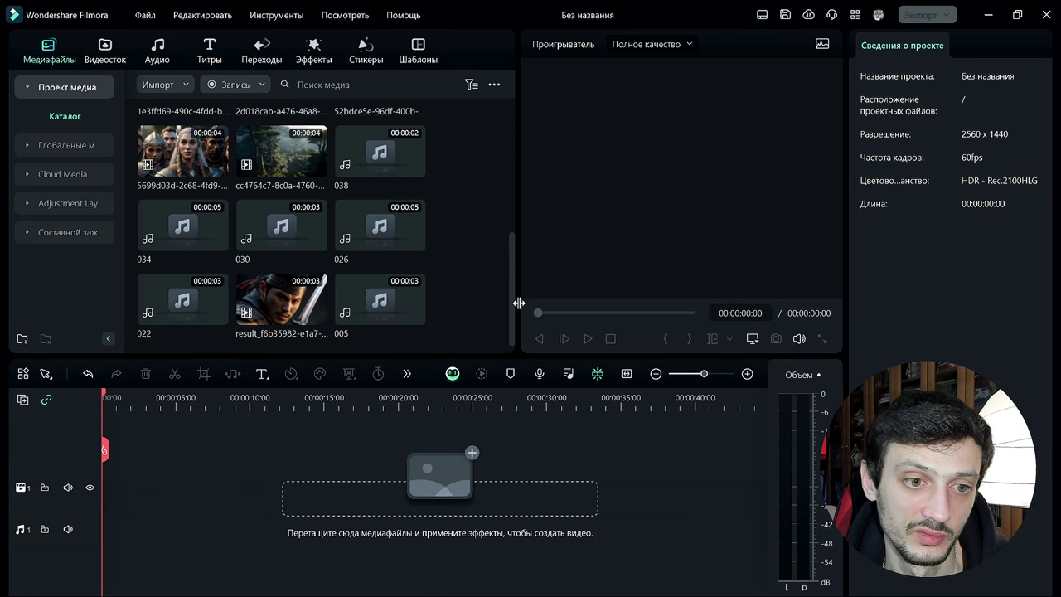
key(alt+Tab)
key(alt+Tab)
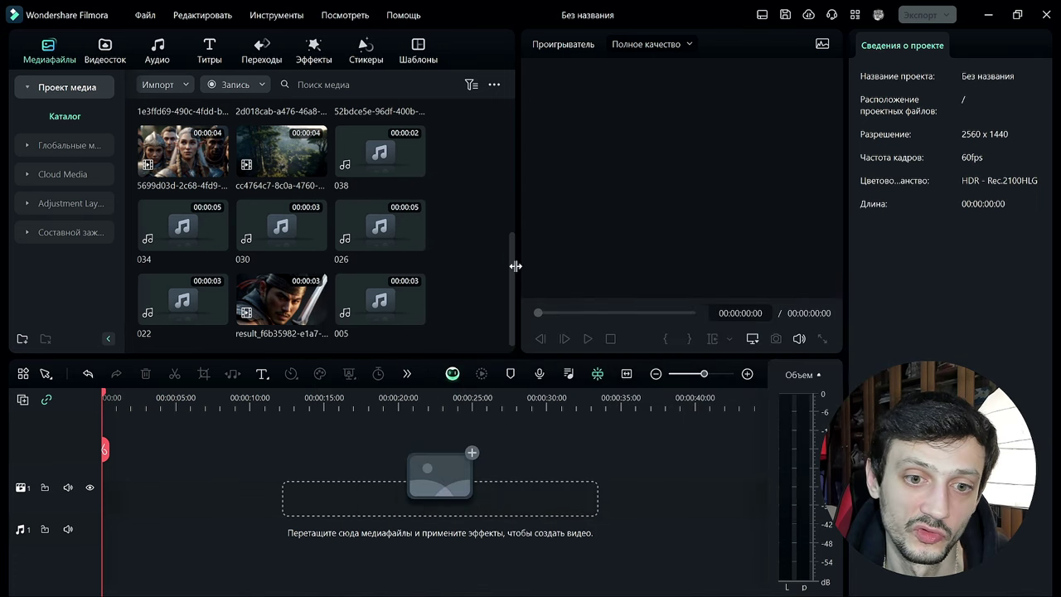
drag(511, 266, 503, 108)
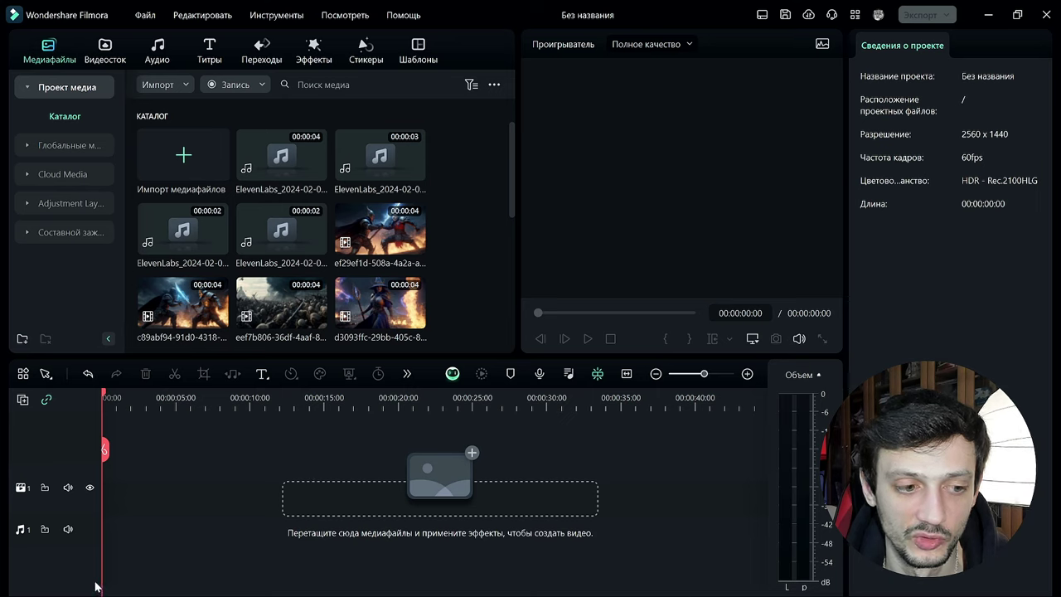
Place the forest clip cc4764c7 at the start of the video track and match the project settings to it (1024 x 576, 24fps)
drag(110, 398, 58, 428)
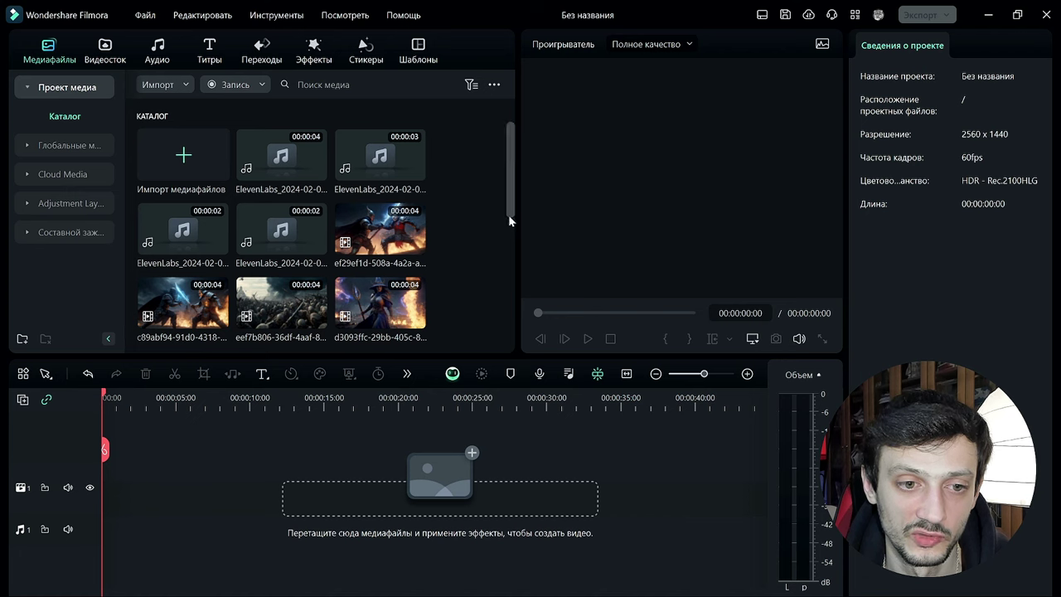
drag(508, 221, 507, 284)
drag(278, 202, 110, 494)
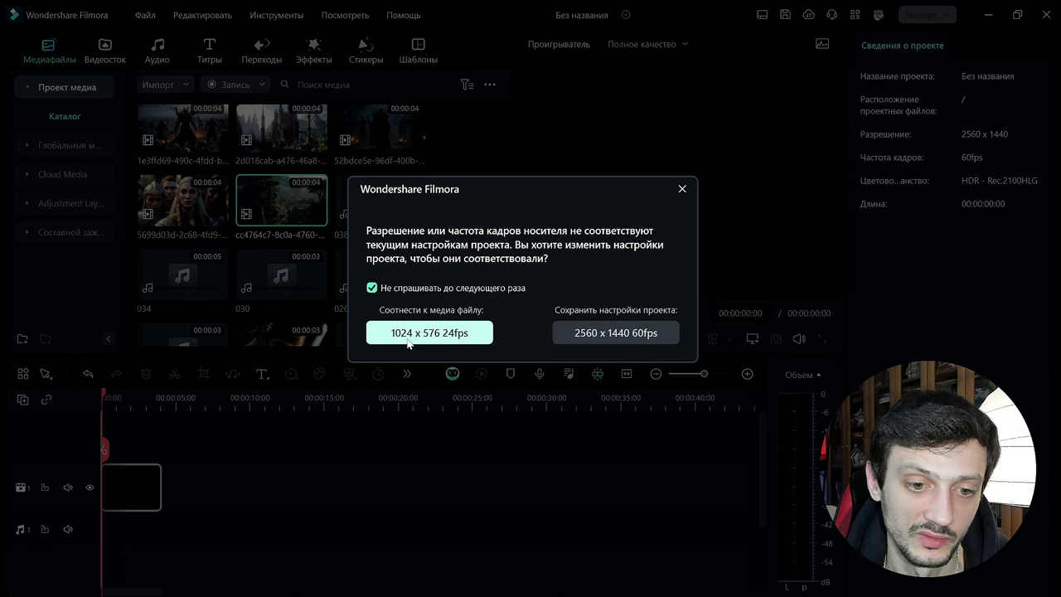
click(439, 335)
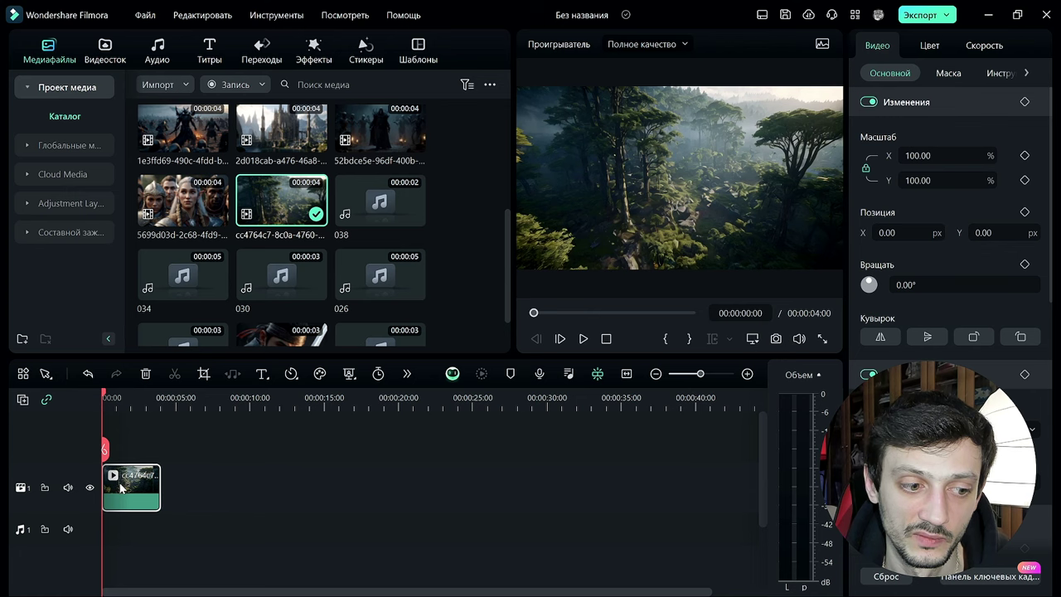
Scrub through the forest clip on the timeline and enlarge the timeline scale around it
mouse_move(104, 396)
mouse_down()
mouse_move(140, 398)
mouse_move(104, 398)
mouse_move(117, 398)
mouse_up()
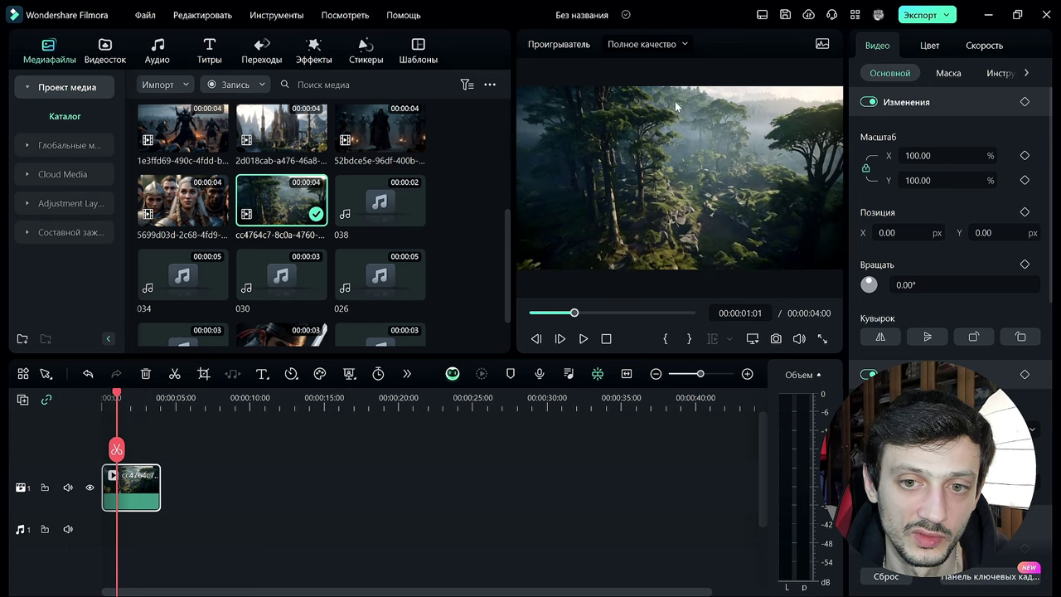
drag(573, 313, 534, 313)
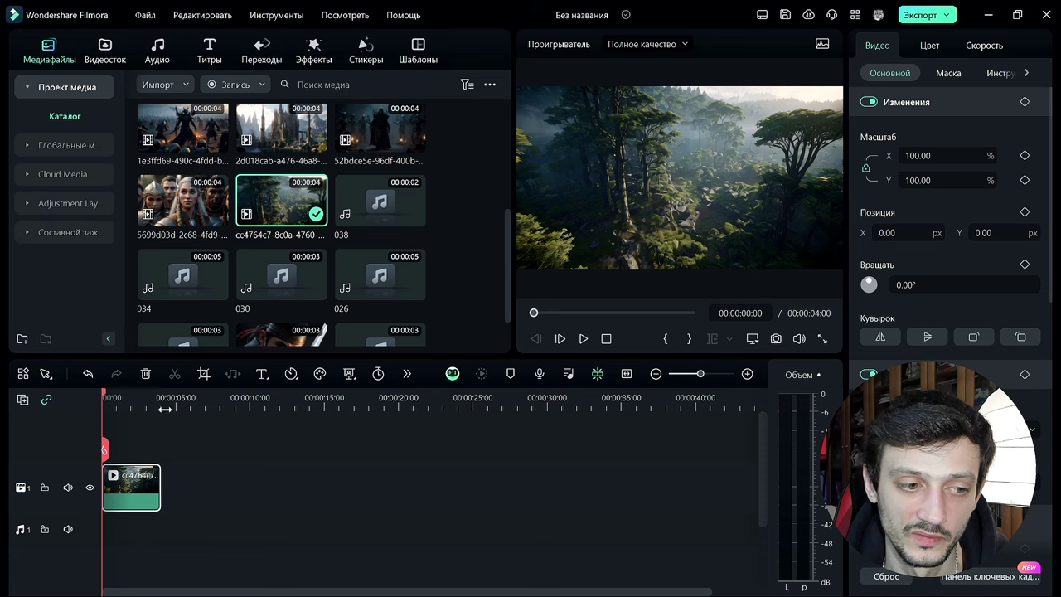
click(125, 398)
scroll(157, 403, up, 3)
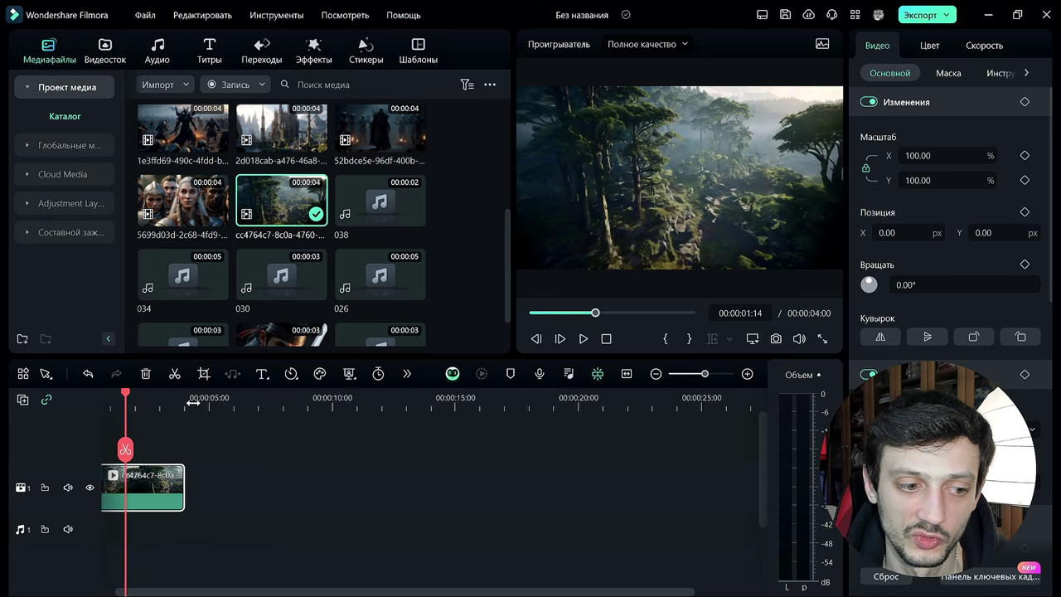
click(147, 397)
scroll(240, 405, up, 1)
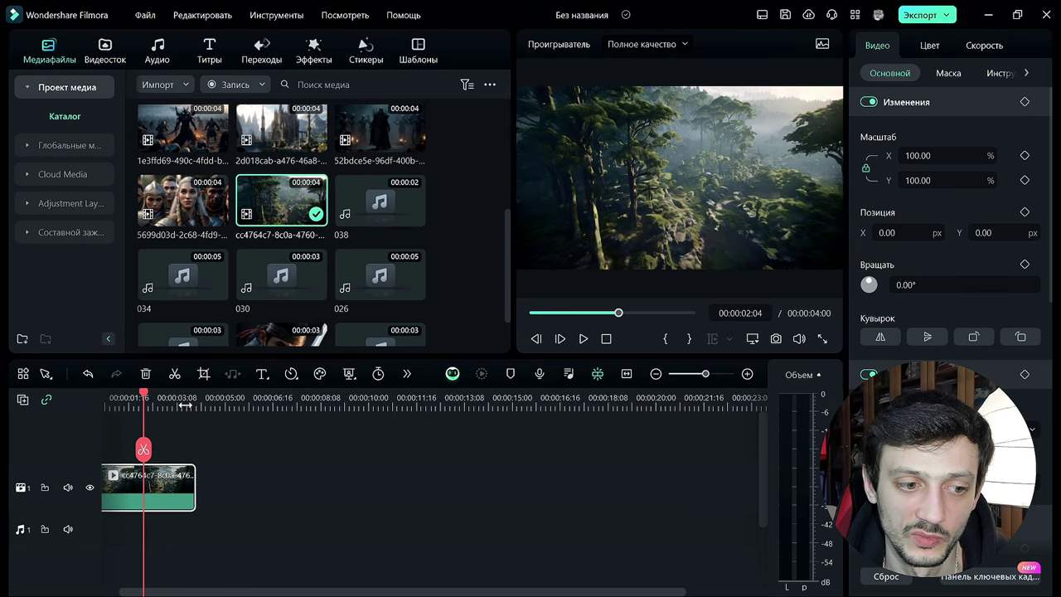
scroll(192, 403, up, 1)
scroll(166, 406, down, 3)
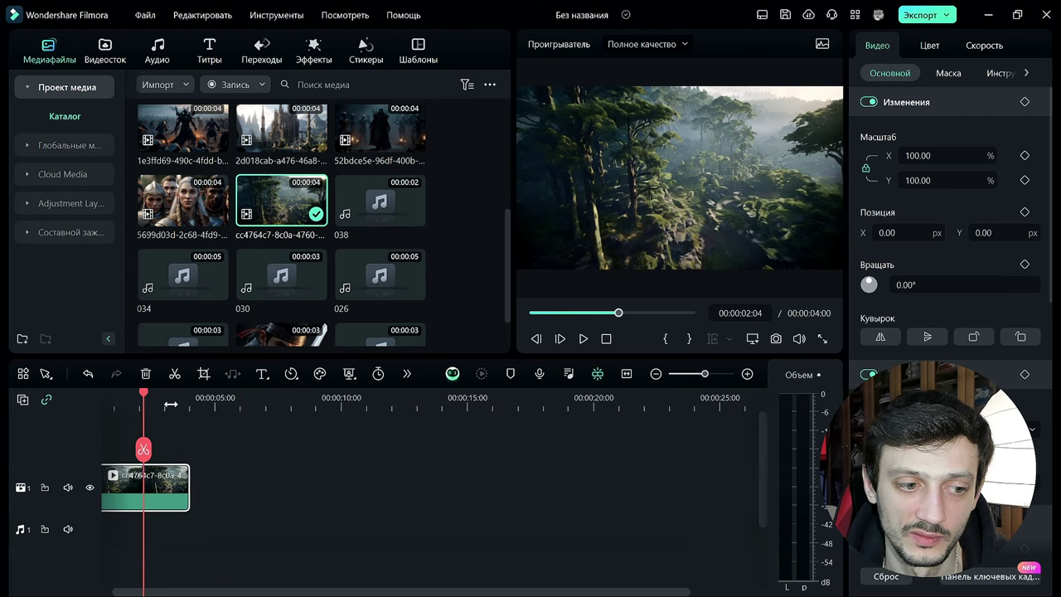
scroll(143, 411, up, 2)
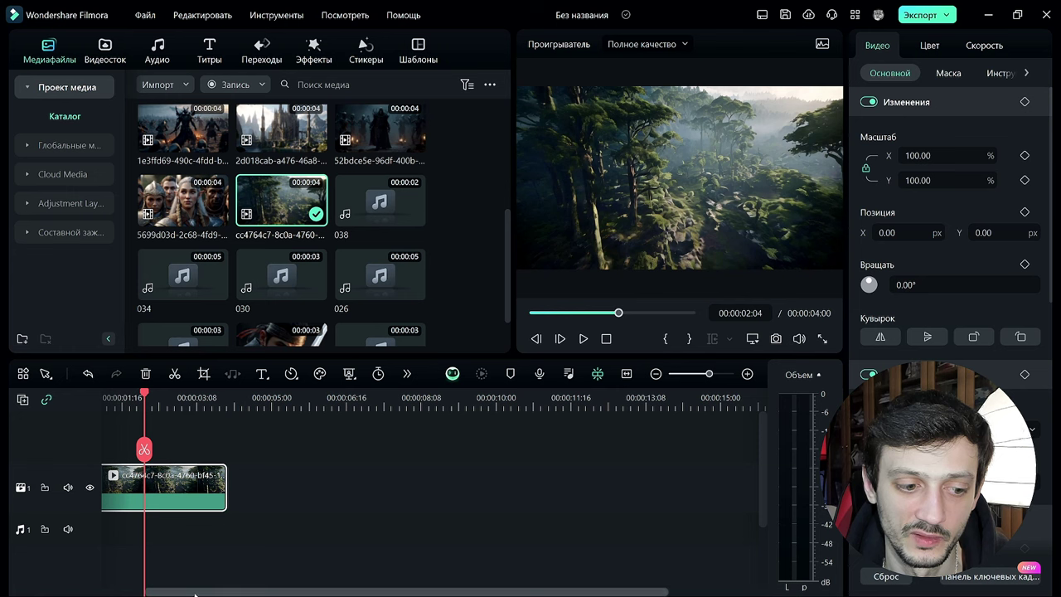
scroll(114, 593, up, 1)
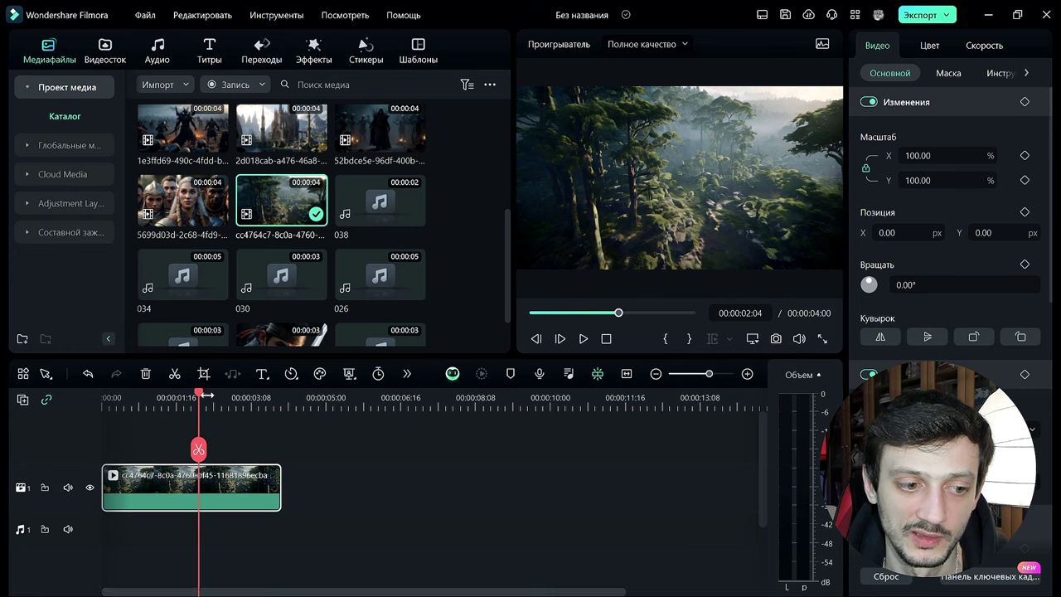
Preview the forest clip from its beginning, pause it and return the playhead to the start
key(Home)
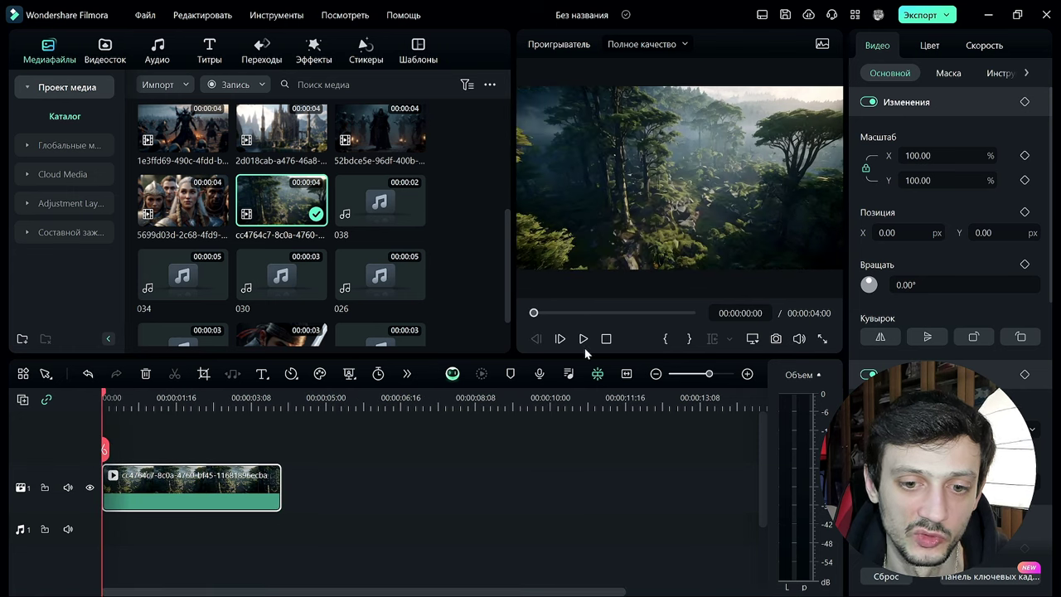
click(583, 339)
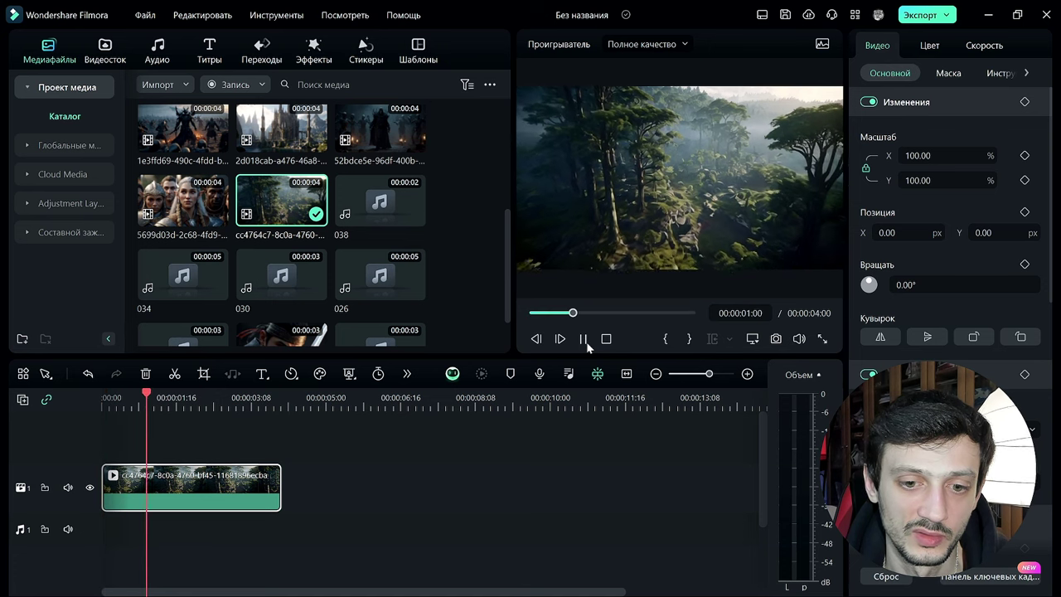
key(space)
drag(159, 399, 87, 395)
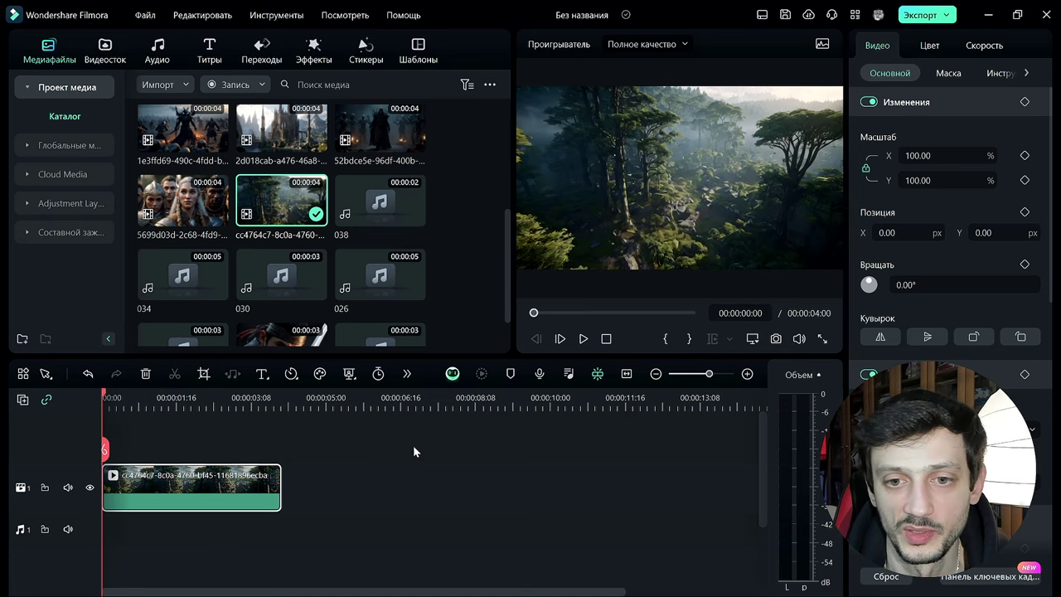
Play the forest clip from its beginning and pause it partway through
key(shift+Right)
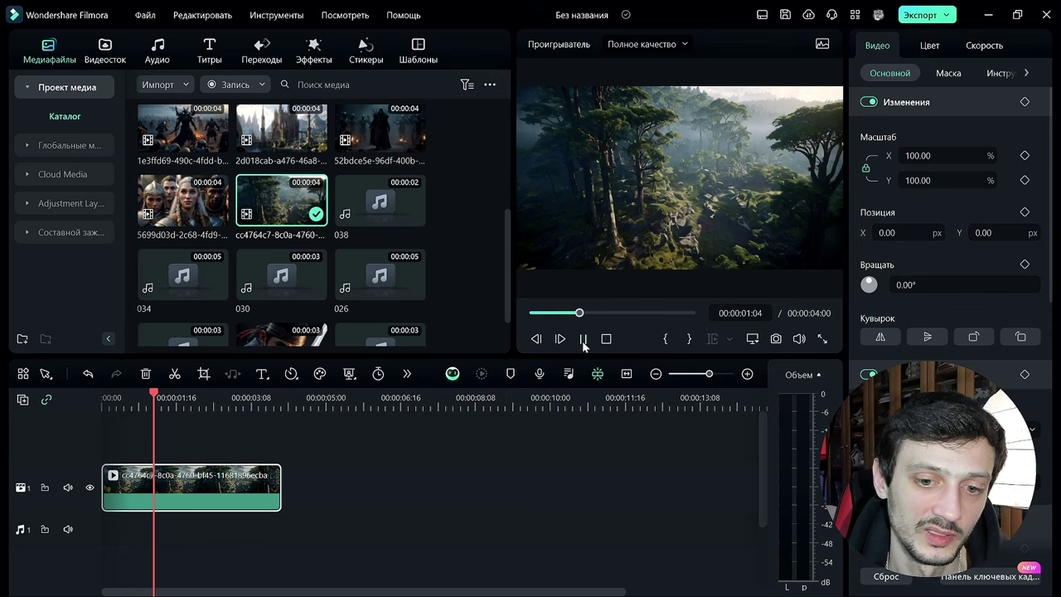
click(583, 339)
click(584, 340)
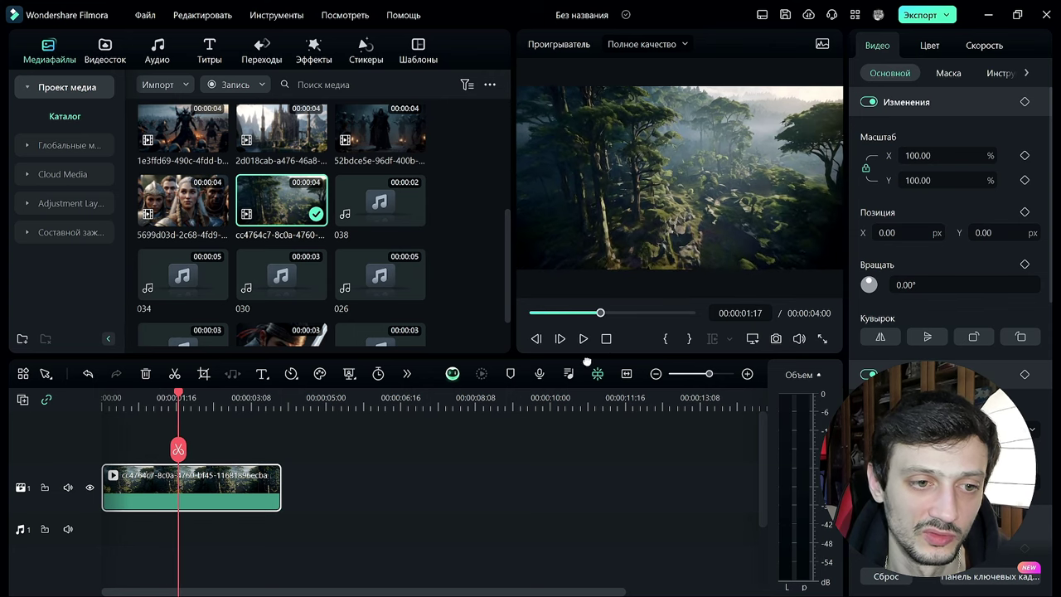
Reduce the timeline scale and look through the project media for the clip that should follow the forest scene
scroll(498, 251, up, 3)
scroll(205, 396, down, 5)
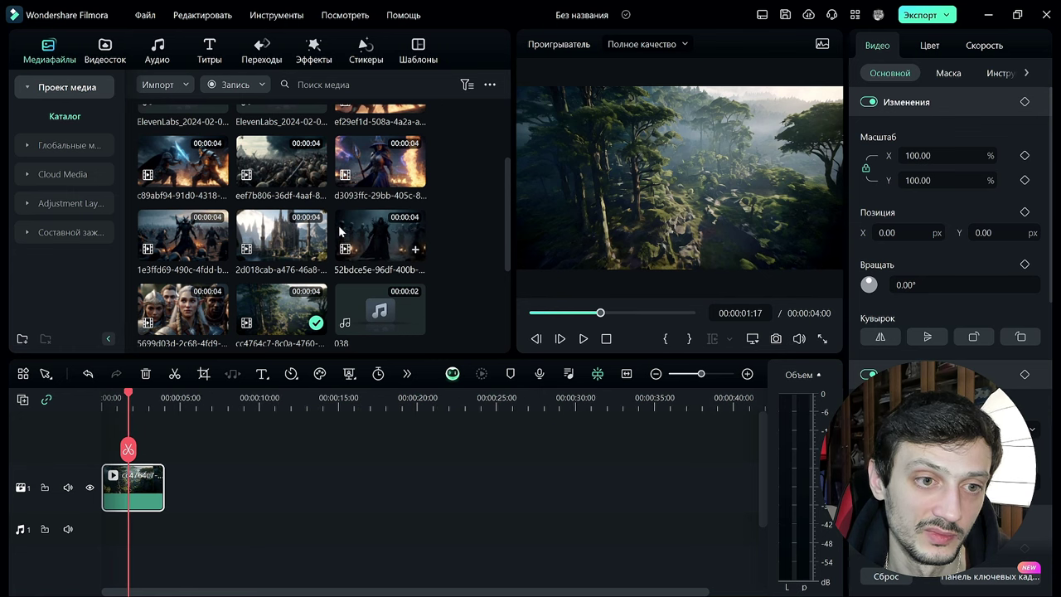
mouse_move(504, 214)
mouse_down()
mouse_move(508, 176)
mouse_move(498, 202)
mouse_up()
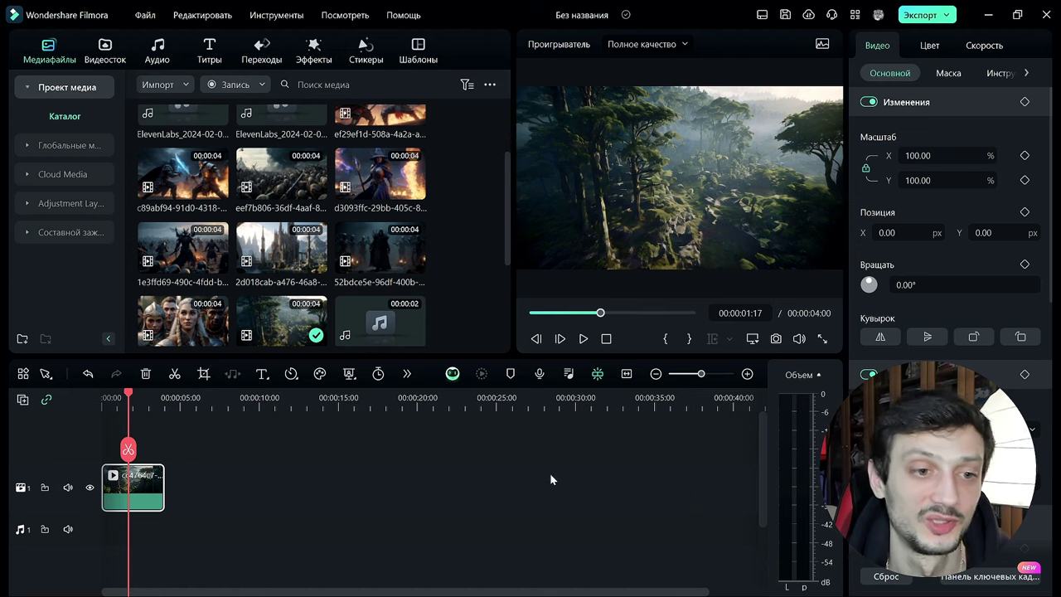
click(307, 440)
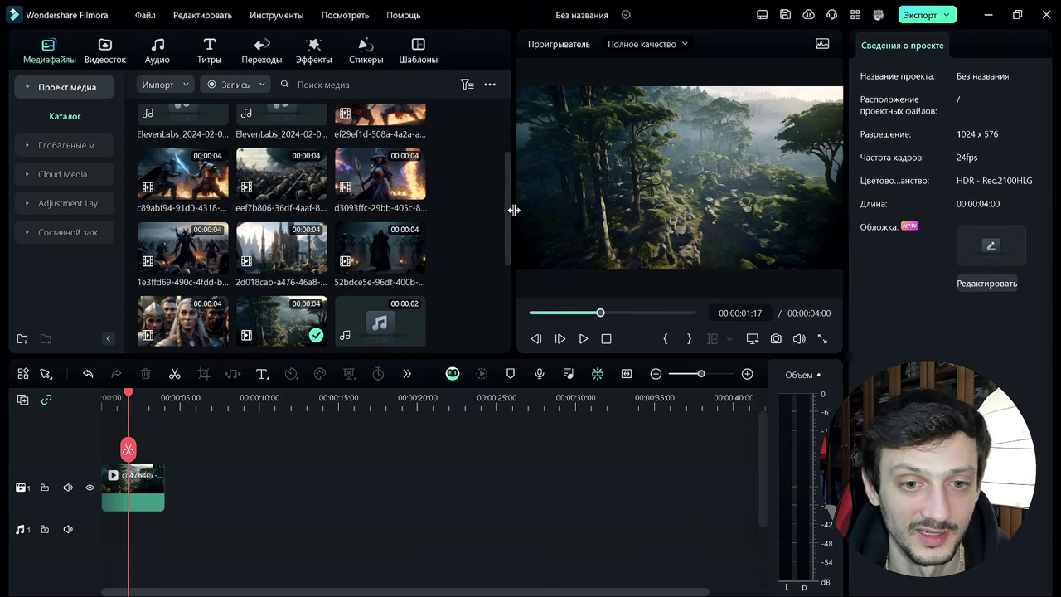
scroll(506, 213, up, 1)
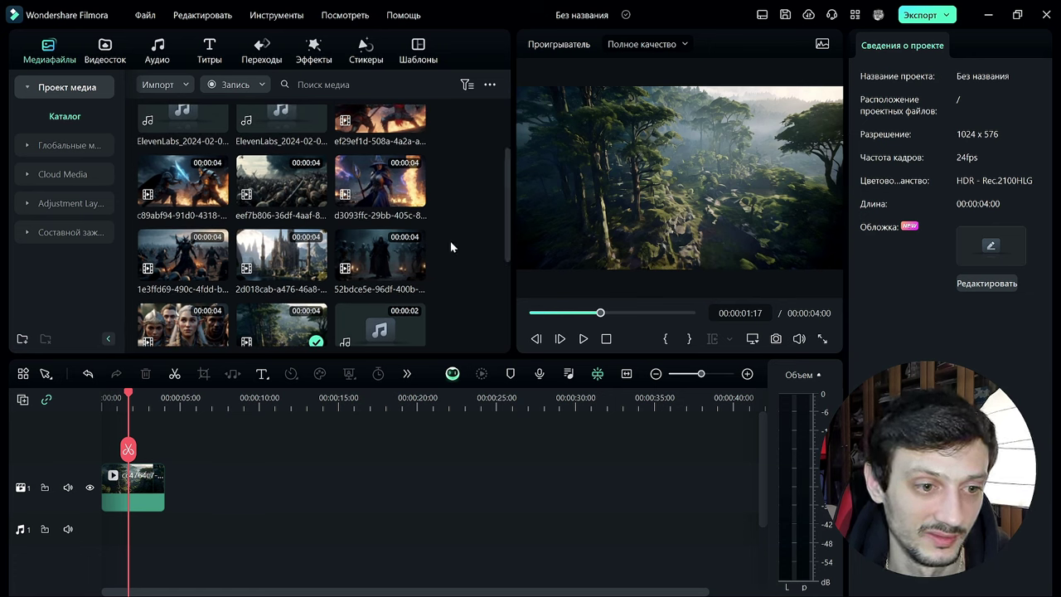
scroll(512, 207, up, 3)
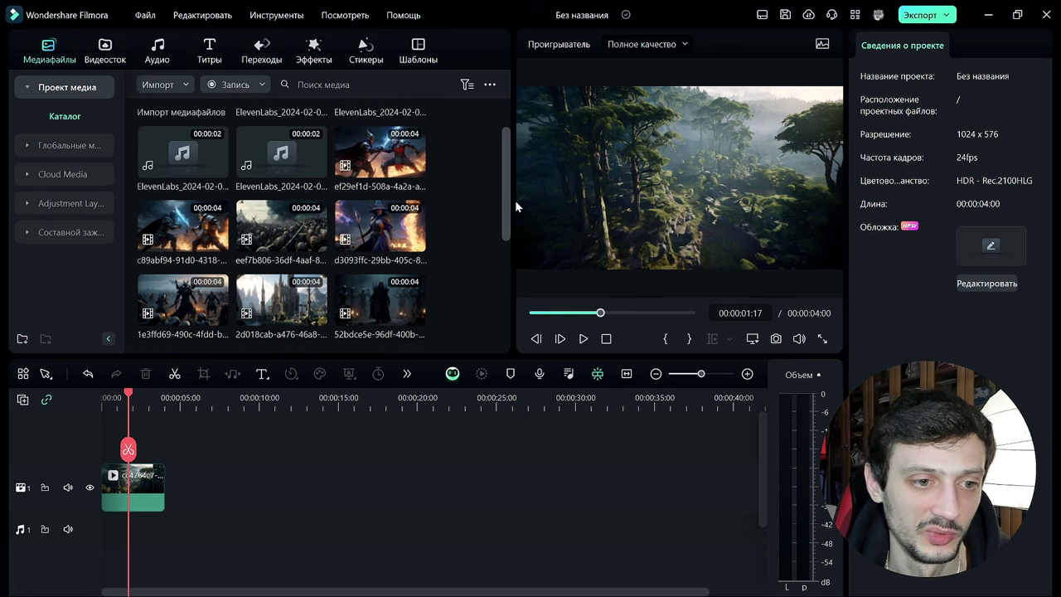
scroll(515, 200, down, 3)
scroll(518, 235, down, 2)
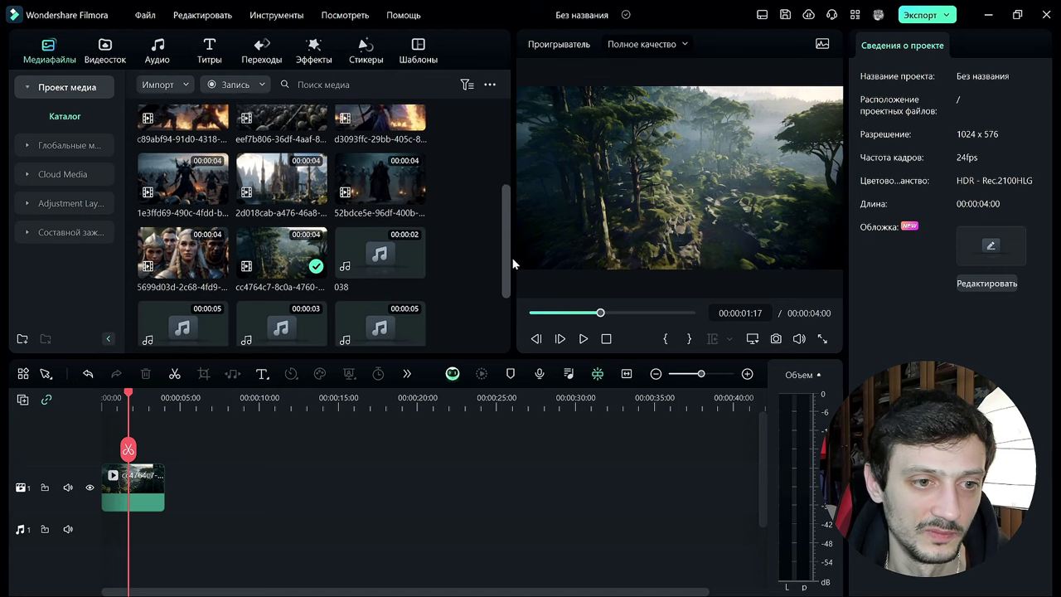
Try adding clip 52bdce5e after the forest clip, play briefly, and undo the insertion
drag(369, 214, 191, 484)
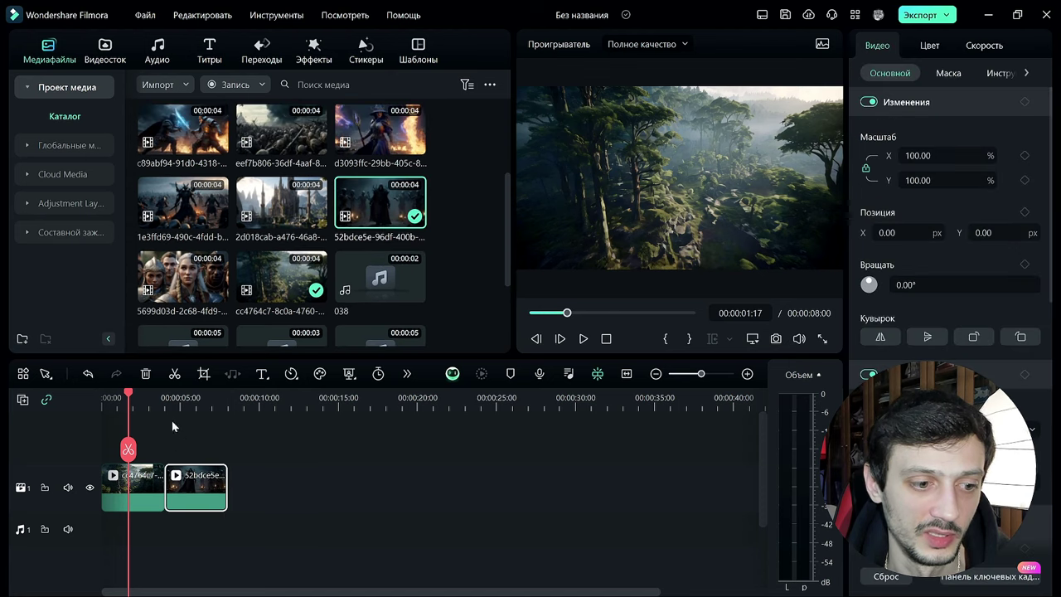
click(236, 447)
key(space)
key(space)
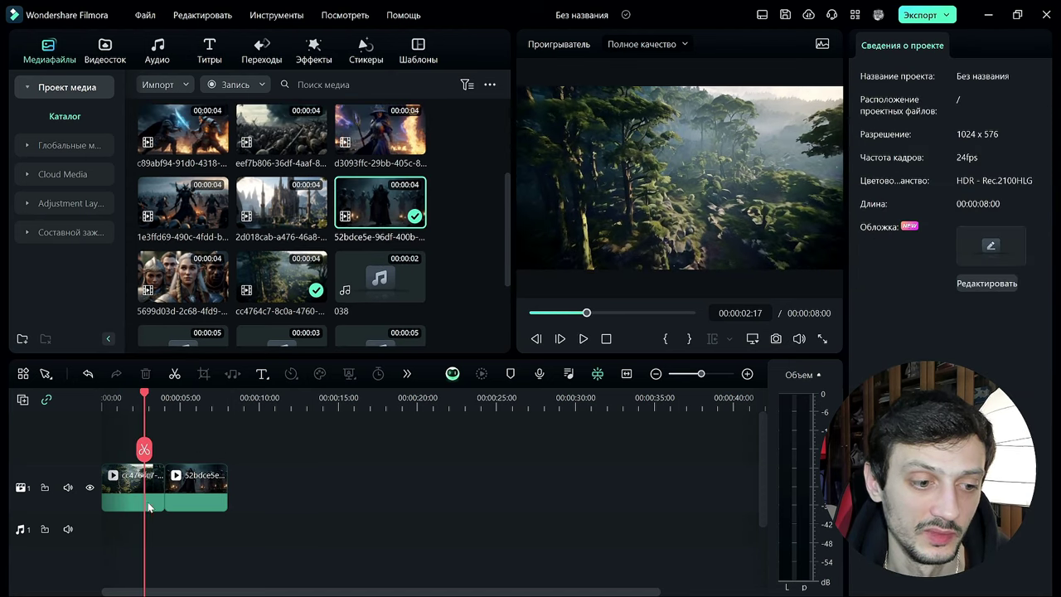
key(ctrl+z)
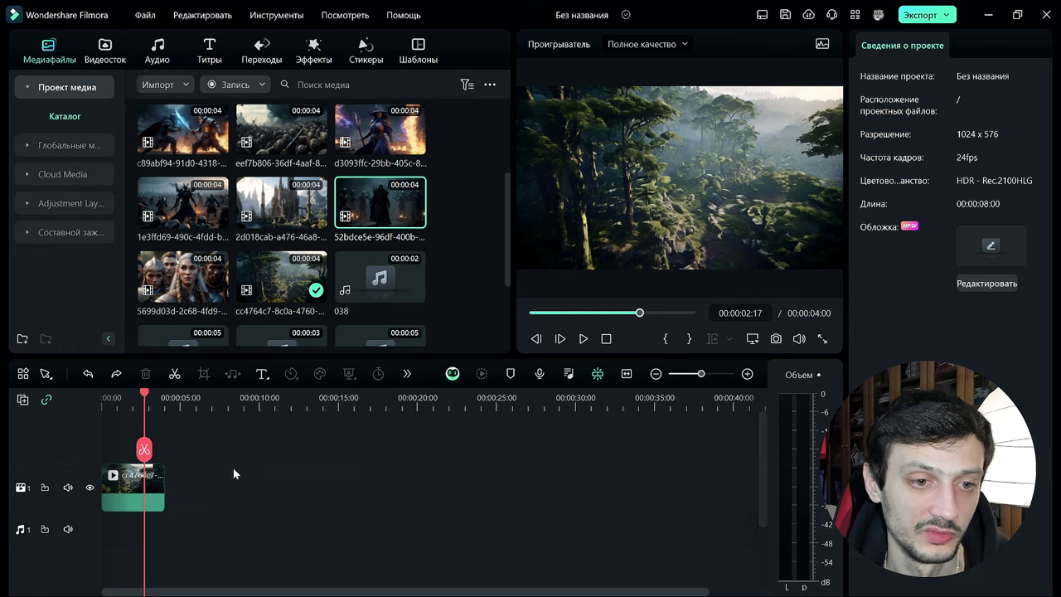
Place the dark hooded figure clip 52bdce5e directly after the forest clip and scrub the playhead across the cut
drag(375, 203, 176, 500)
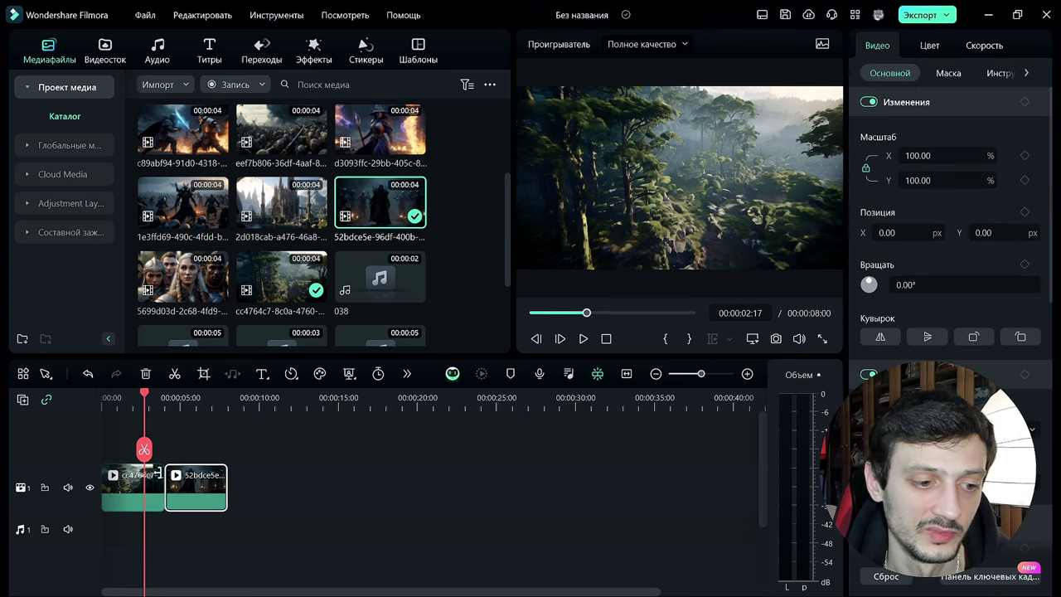
click(174, 434)
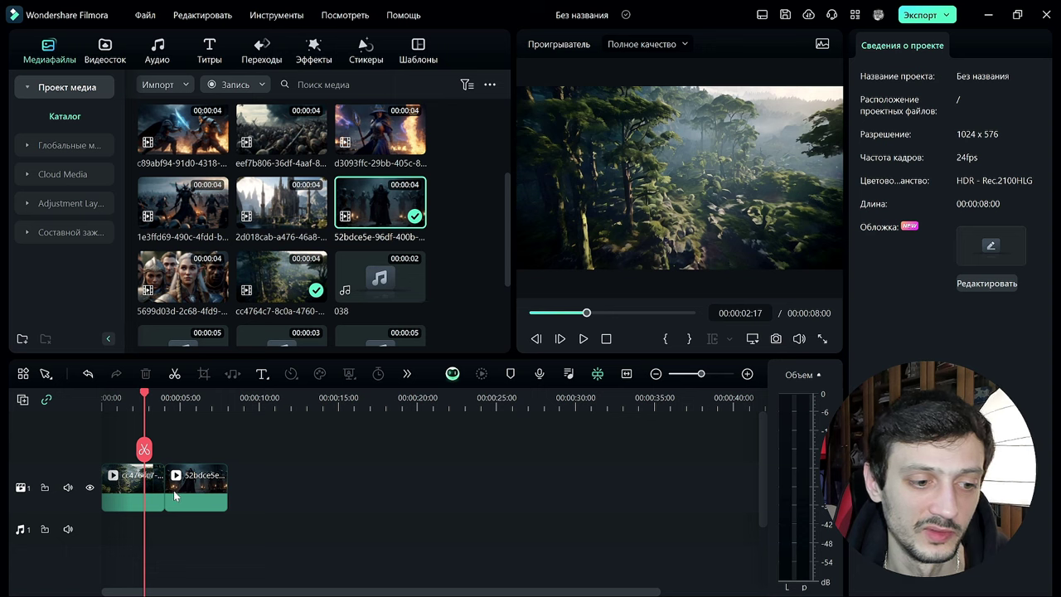
drag(146, 401, 168, 398)
drag(159, 396, 171, 397)
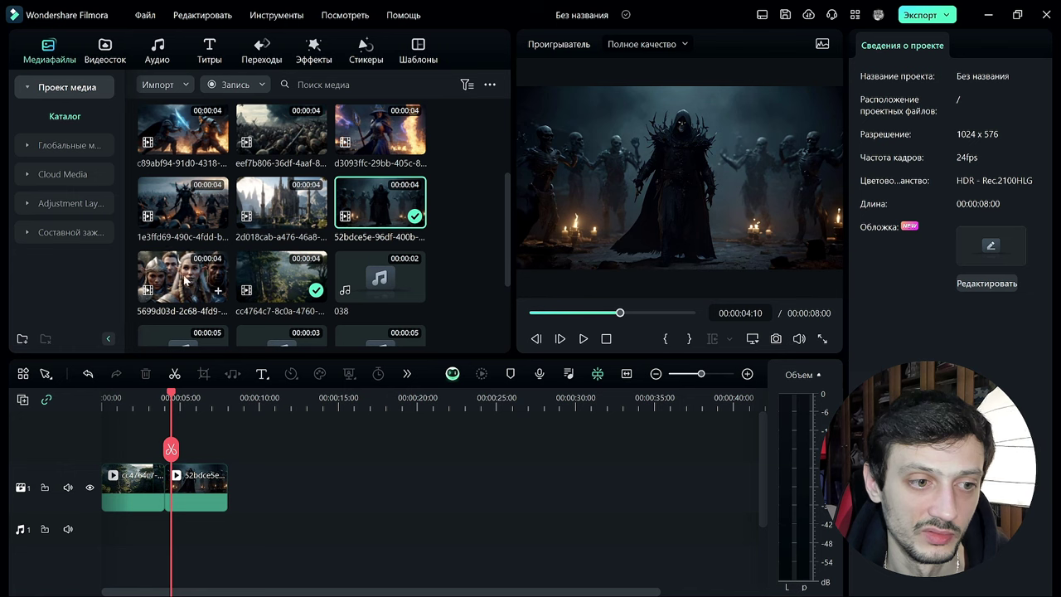
Append the clips 5699d03d, 2d018cab and result_f6b35982 in that order to the end of the video track
drag(209, 281, 249, 497)
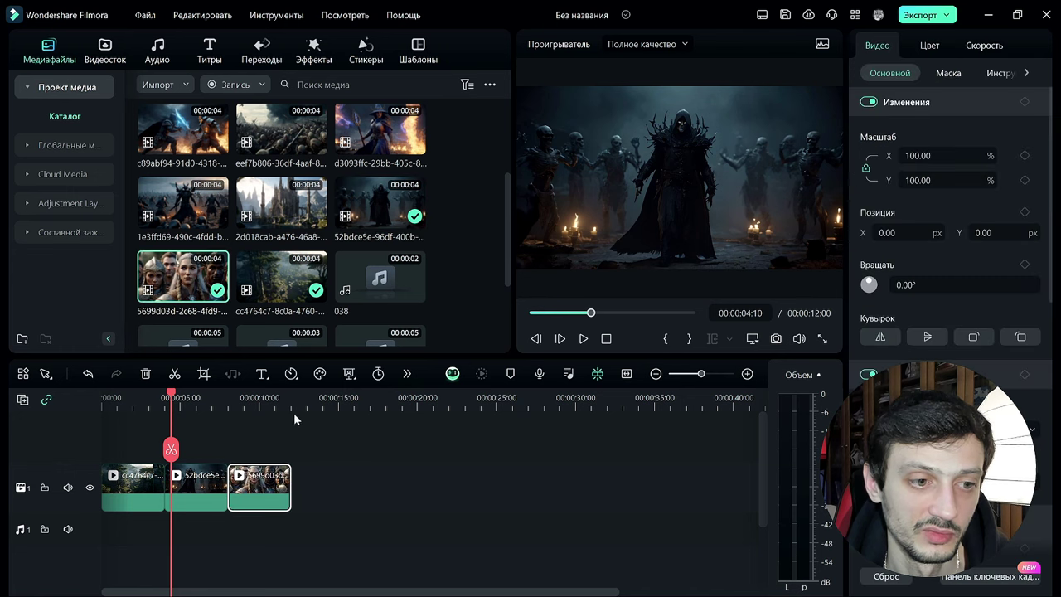
drag(298, 207, 306, 489)
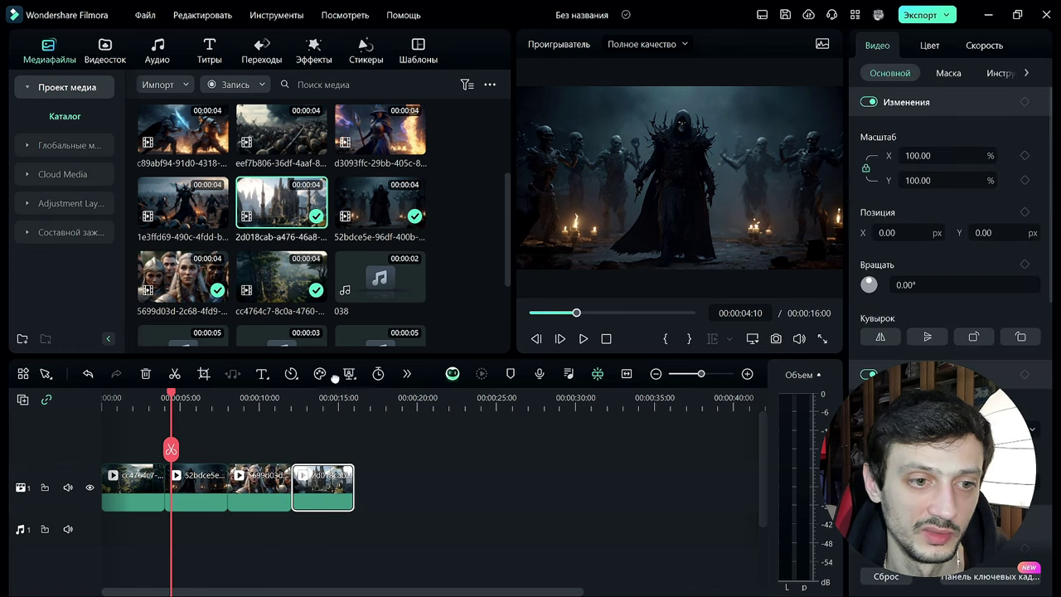
scroll(464, 282, down, 3)
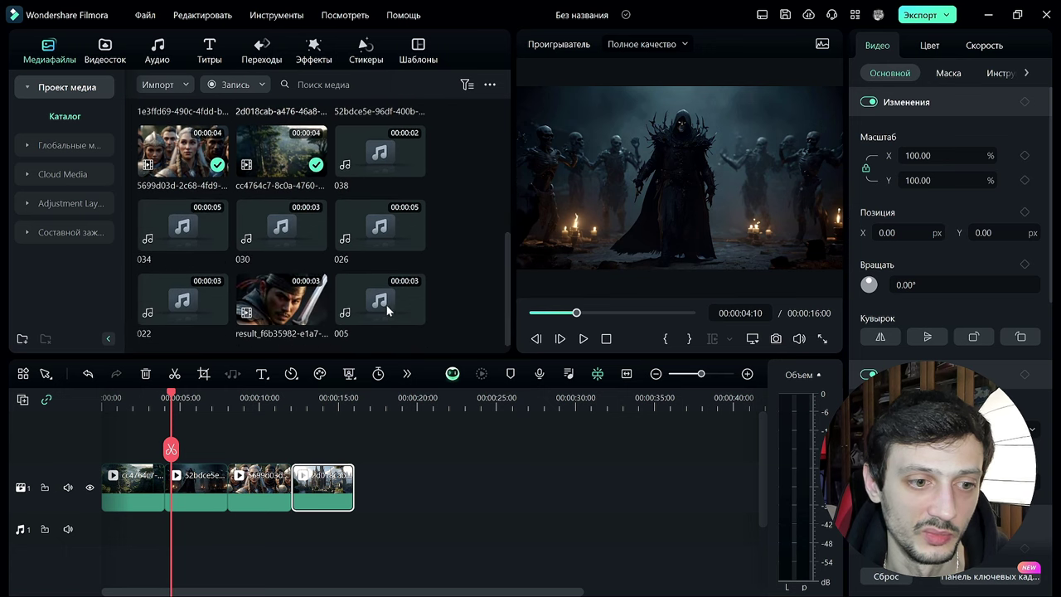
drag(282, 303, 373, 485)
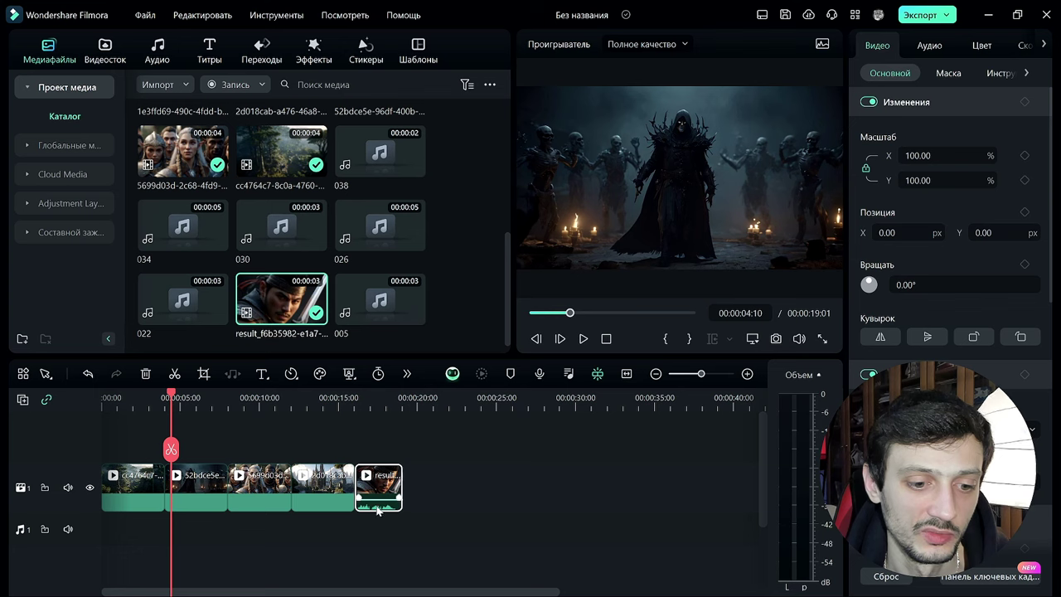
Append the army clip eef7b806 and then clip 1e3ffd69 to the end of the video track
drag(509, 289, 507, 207)
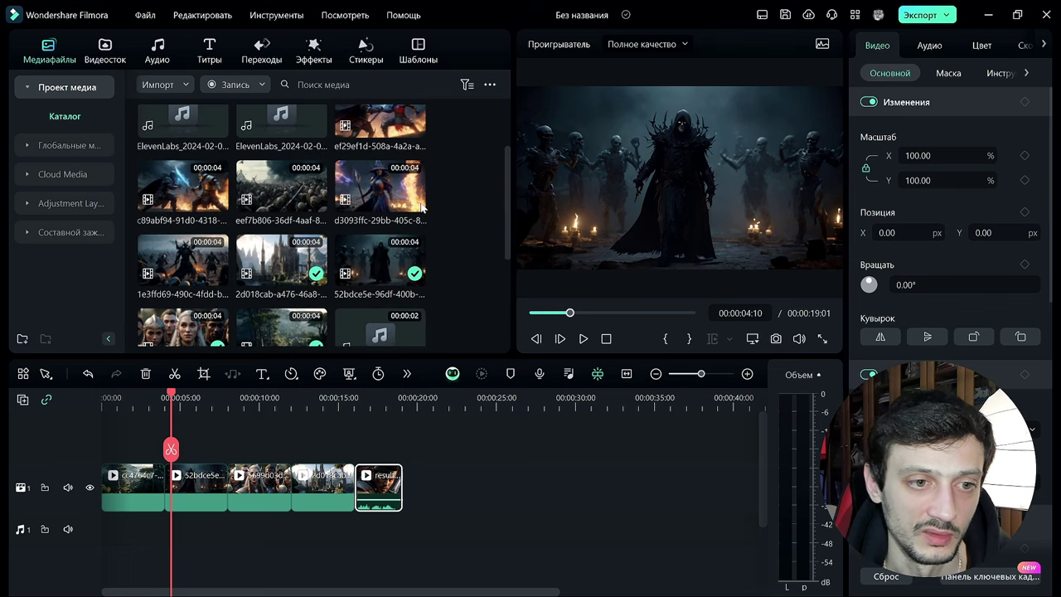
drag(282, 192, 438, 495)
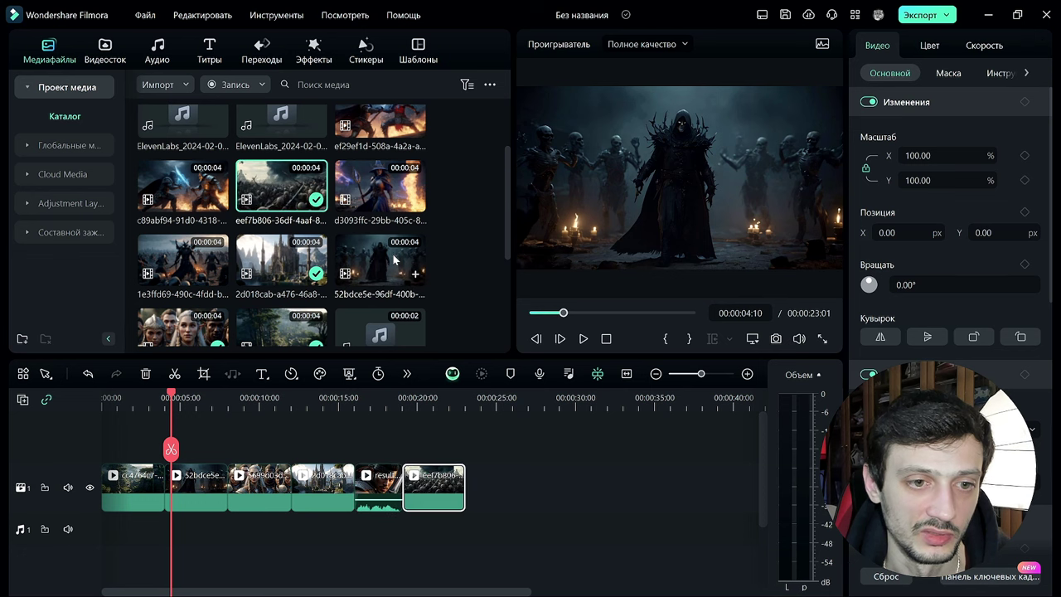
drag(182, 259, 486, 485)
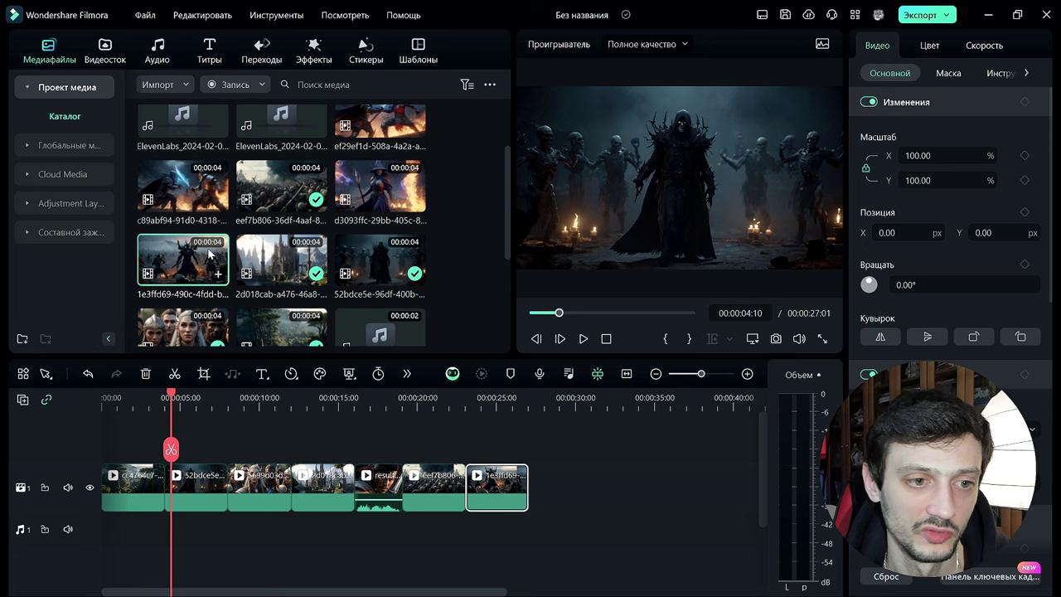
Append the sorceress clip d3093ffc to the video track and play across its join with the preceding clip
scroll(507, 222, up, 1)
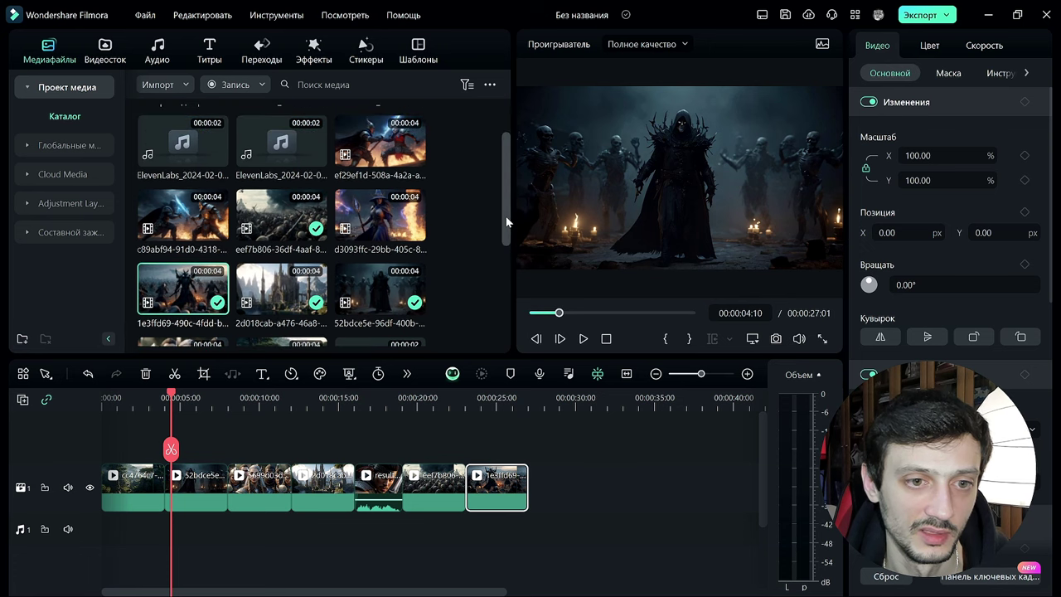
drag(508, 223, 500, 255)
scroll(499, 253, up, 1)
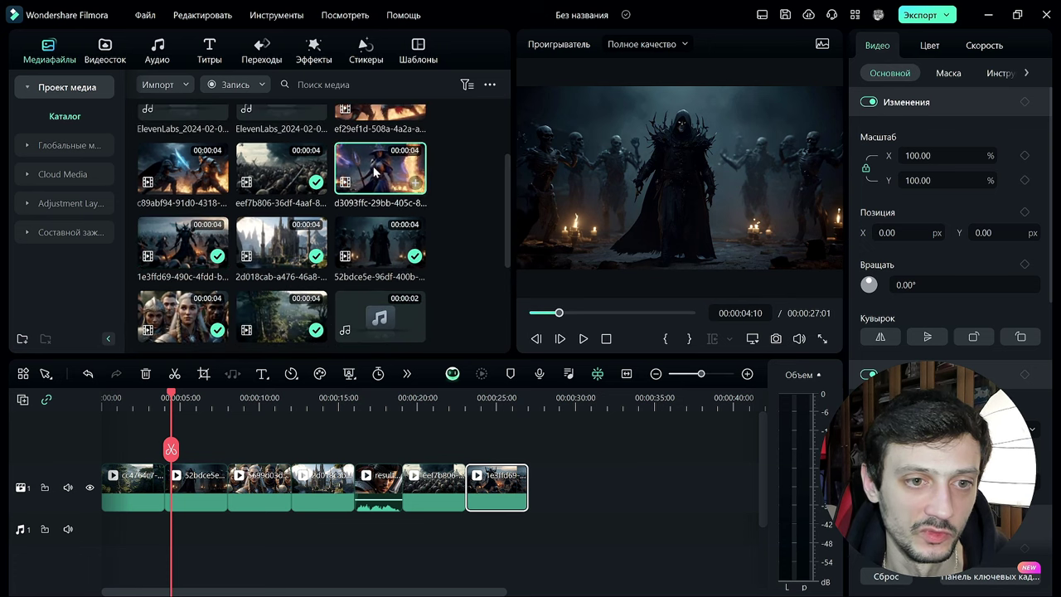
drag(389, 170, 547, 479)
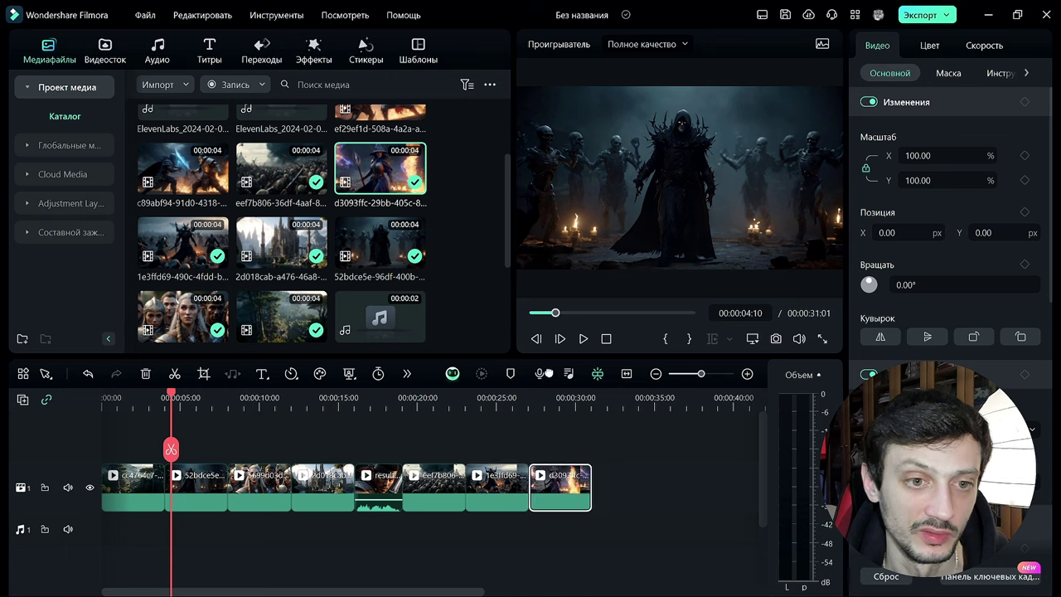
click(527, 401)
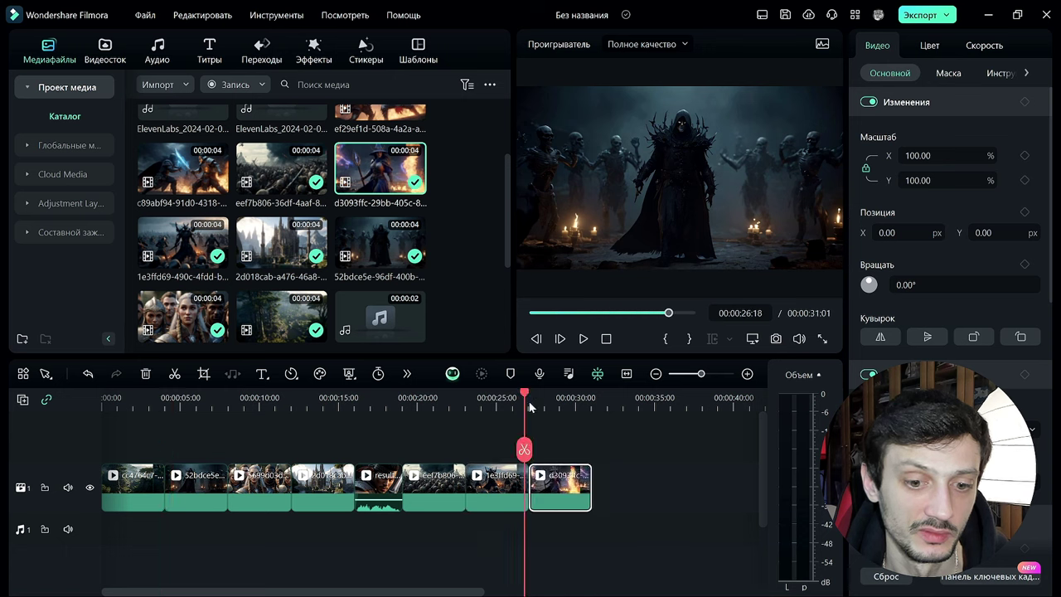
key(space)
key(space)
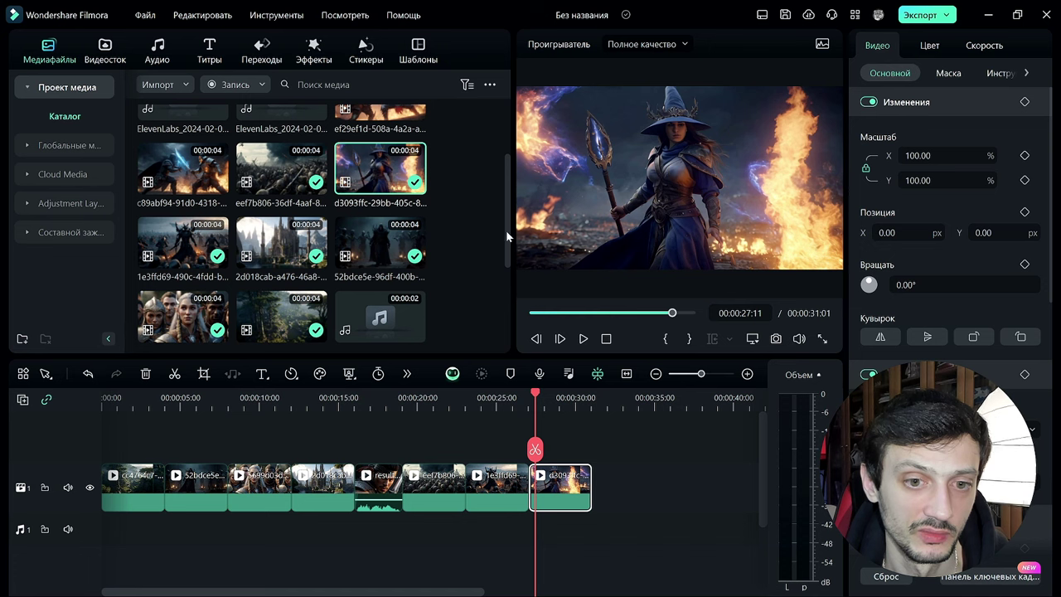
Append the sword duel clip ef29ef1d to the video track, check it in the player and return the playhead to the start
drag(507, 236, 514, 175)
scroll(375, 149, down, 2)
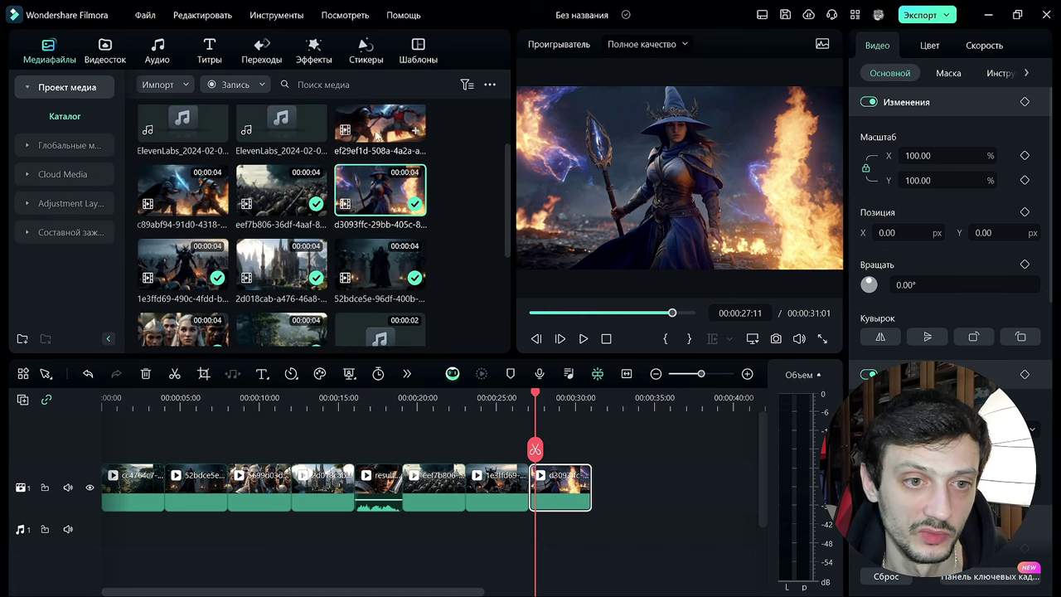
scroll(509, 251, down, 1)
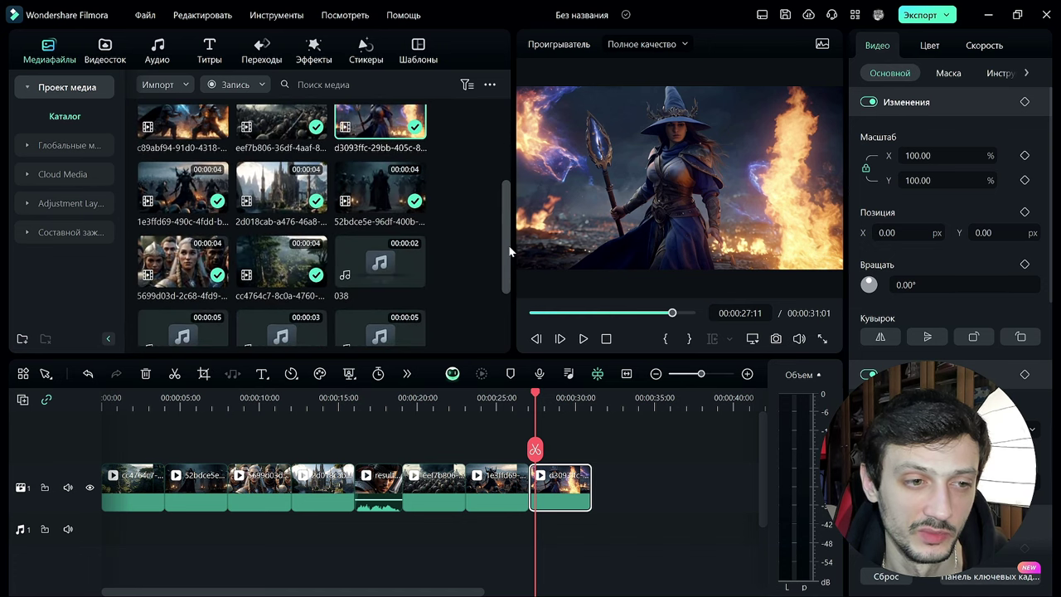
scroll(501, 232, down, 1)
scroll(497, 216, up, 2)
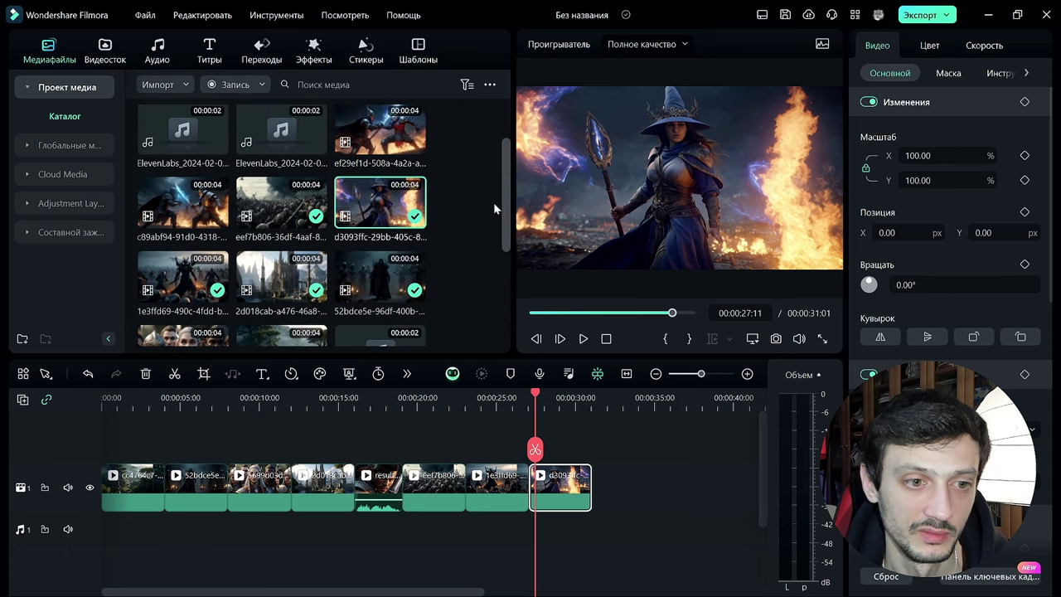
drag(379, 131, 603, 490)
click(609, 412)
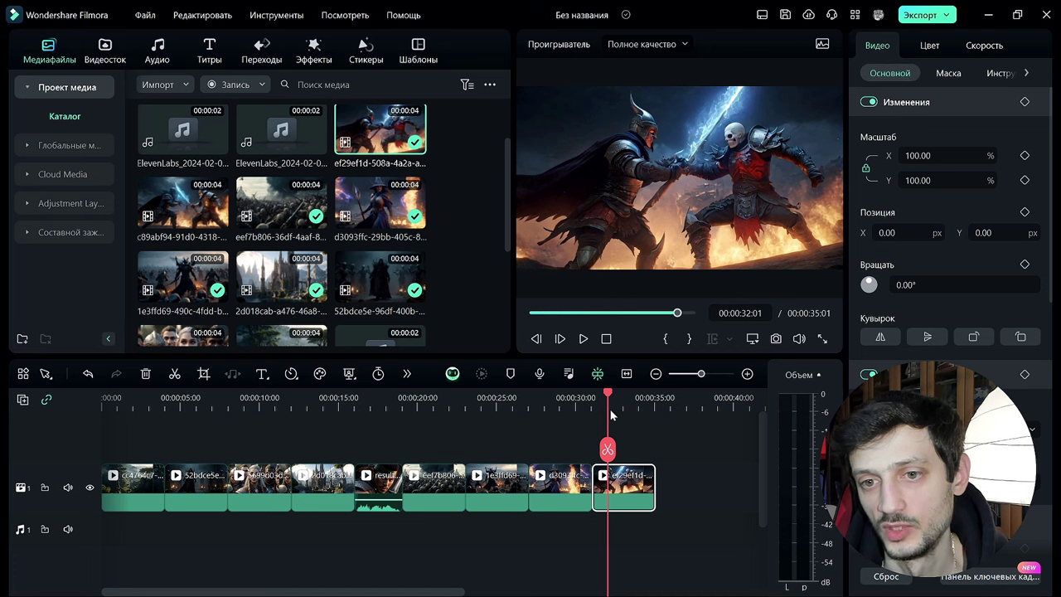
key(space)
drag(612, 415, 72, 391)
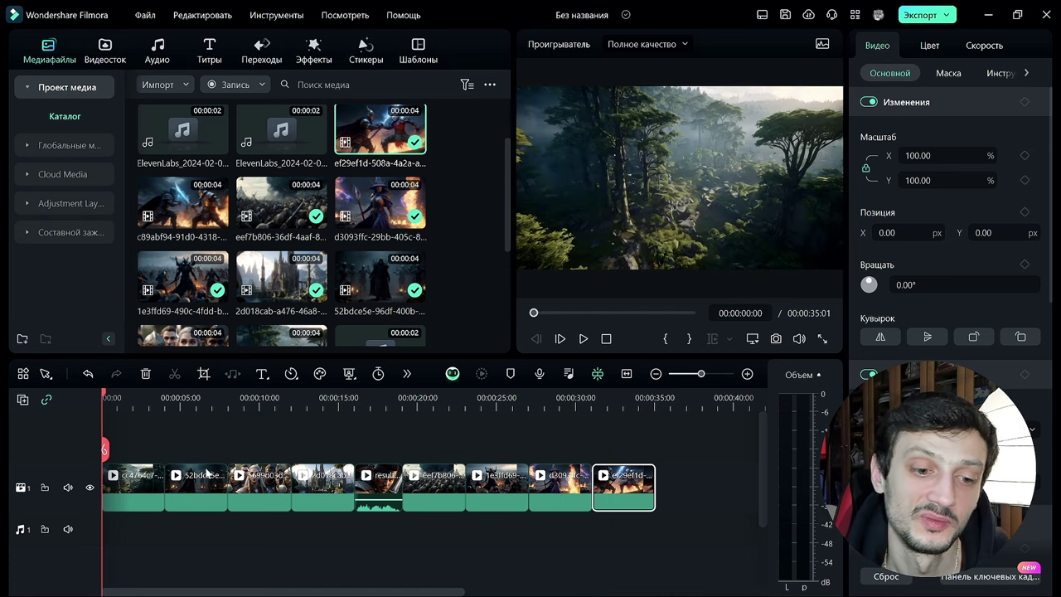
click(640, 453)
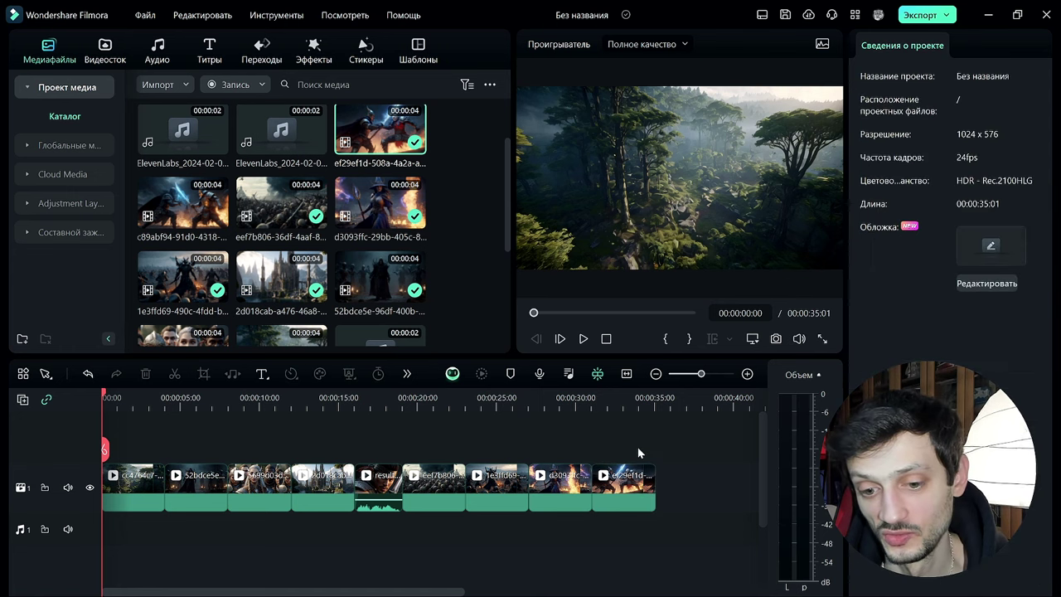
click(324, 490)
click(435, 491)
click(623, 489)
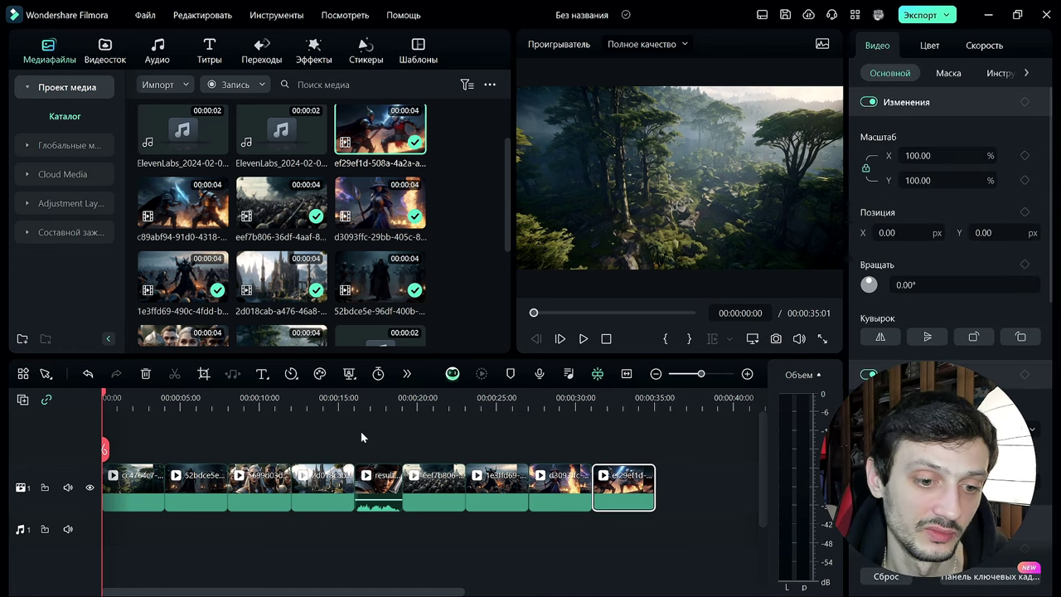
click(361, 436)
Preview the opening of the assembled sequence, pause it and return the playhead to the start
click(584, 339)
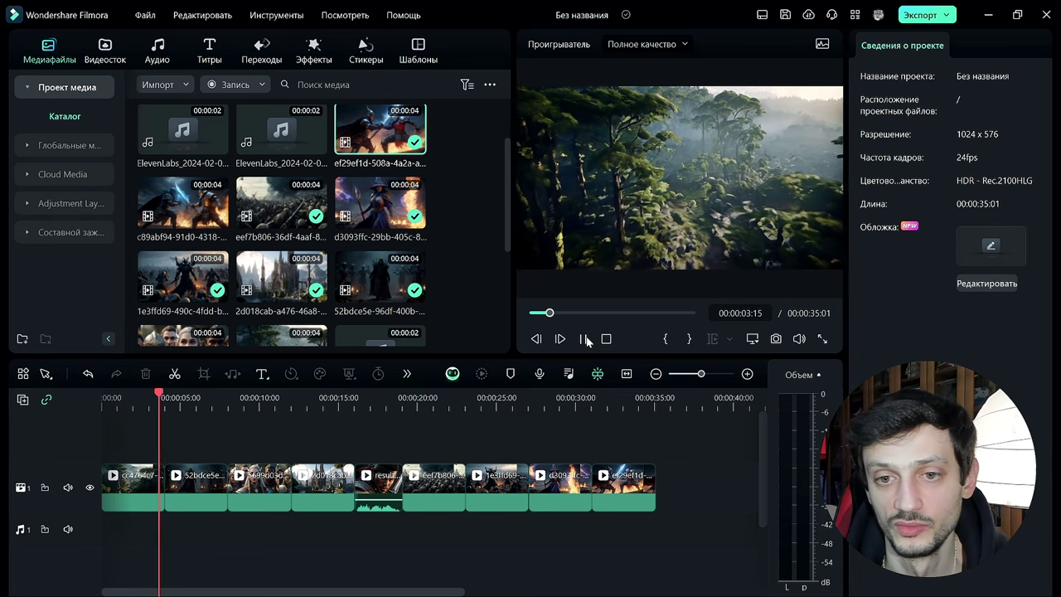
click(585, 339)
key(Home)
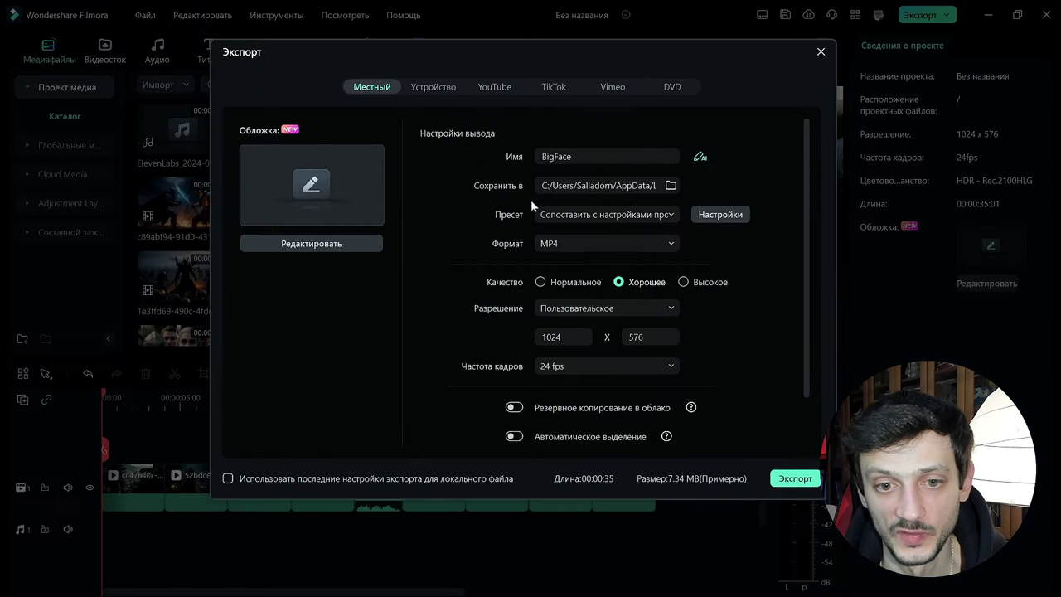
Name the local export file test
double_click(557, 156)
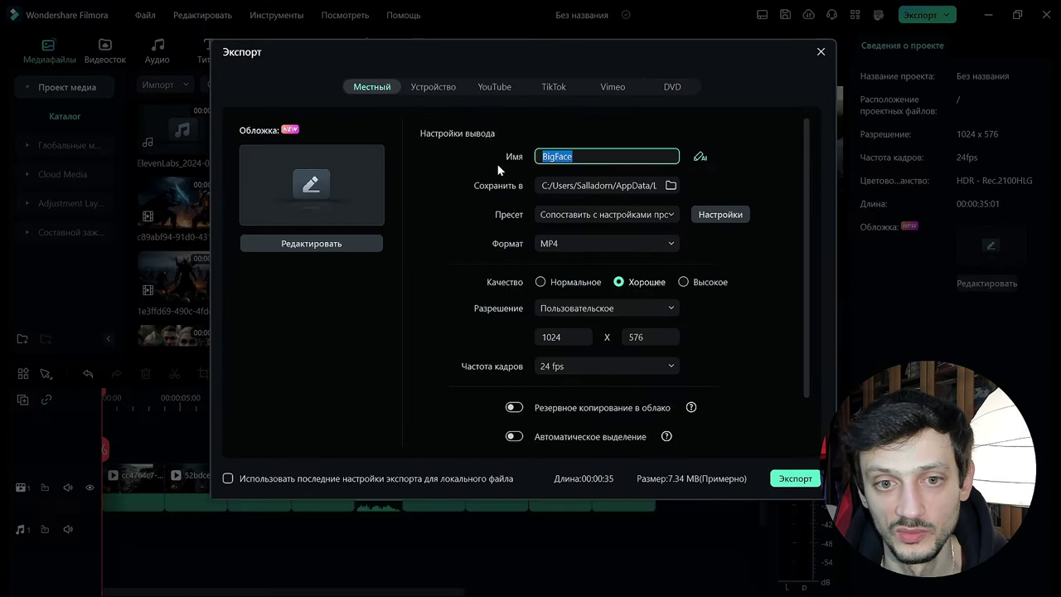
text(13123)
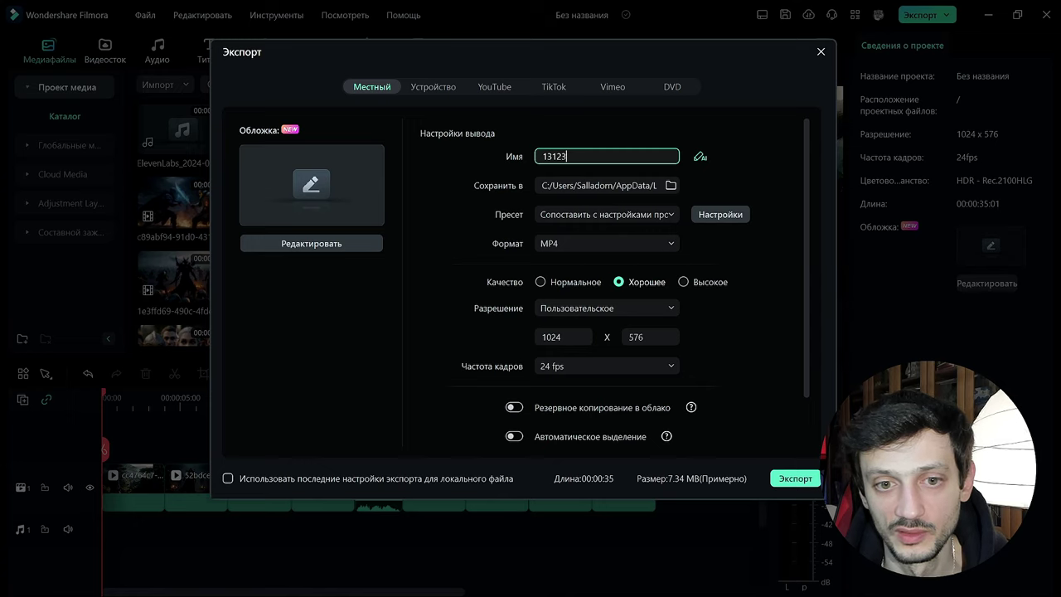
key(ctrl+a)
text(test)
key(ctrl+a)
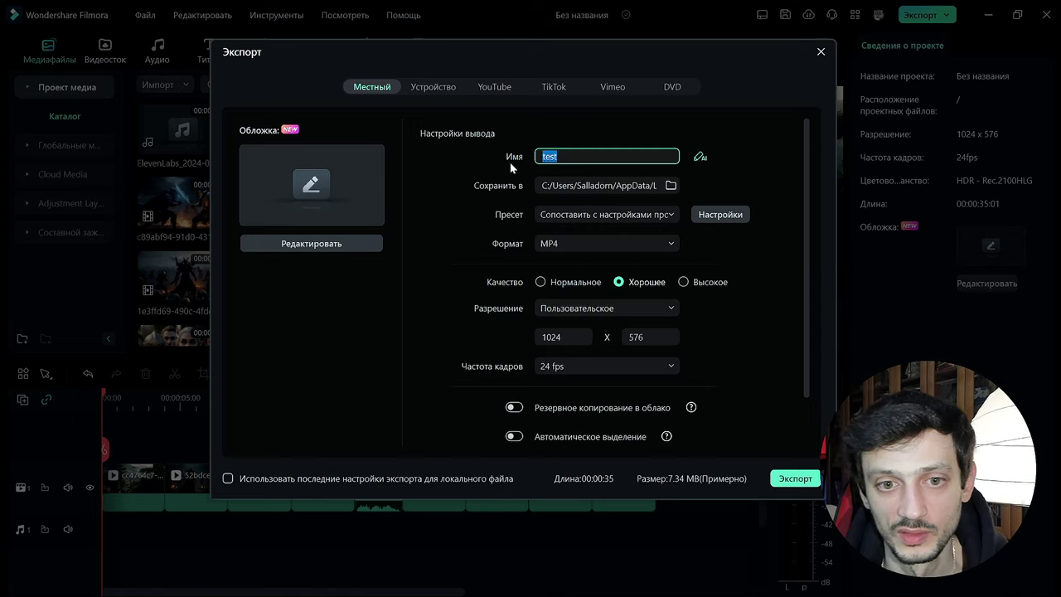
key(End)
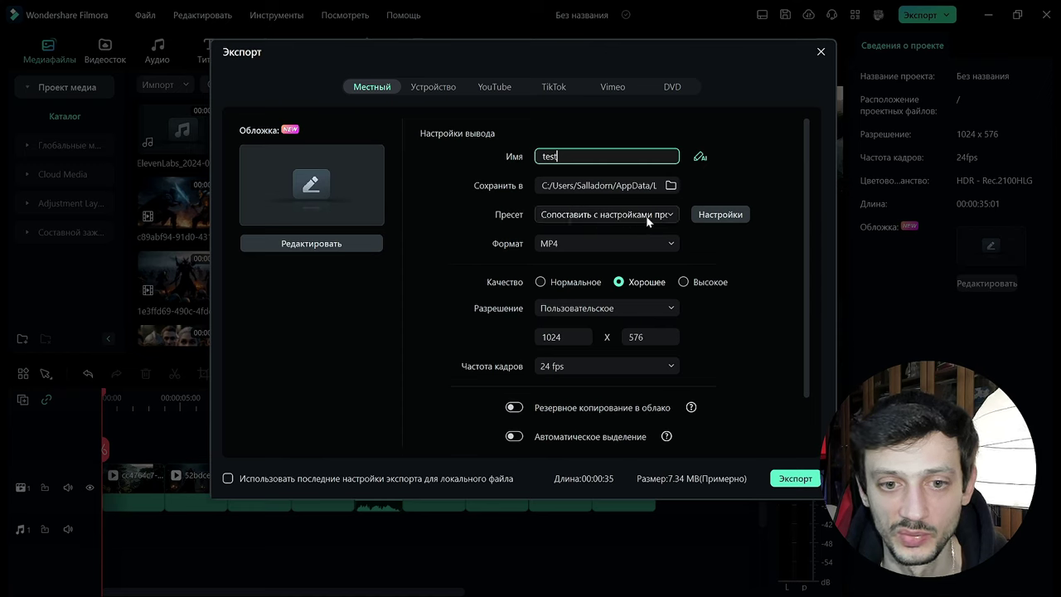
Examine the export format and resolution choices for the local file
click(572, 245)
click(543, 249)
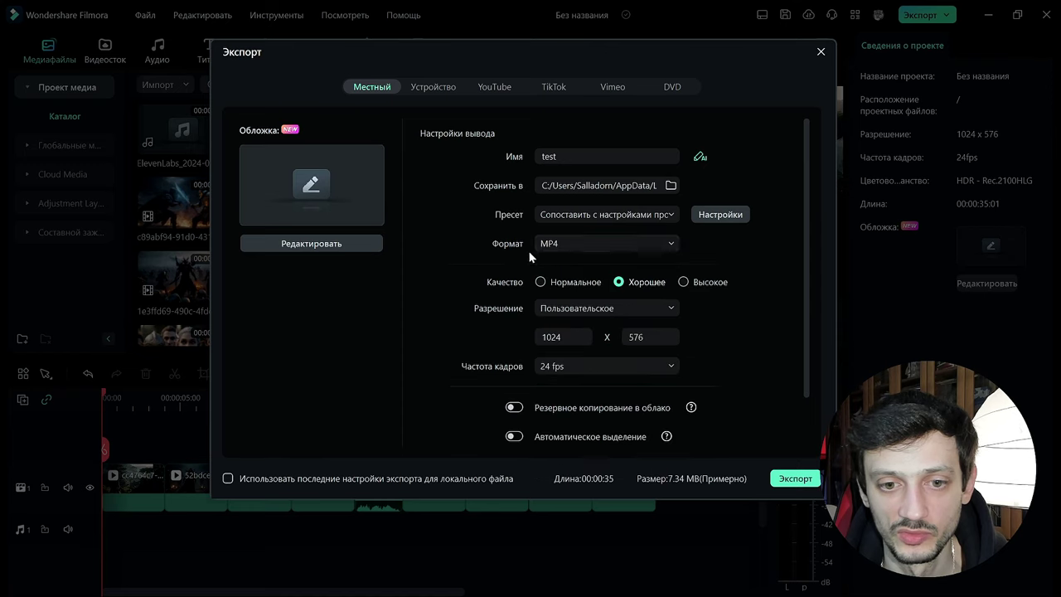
click(584, 310)
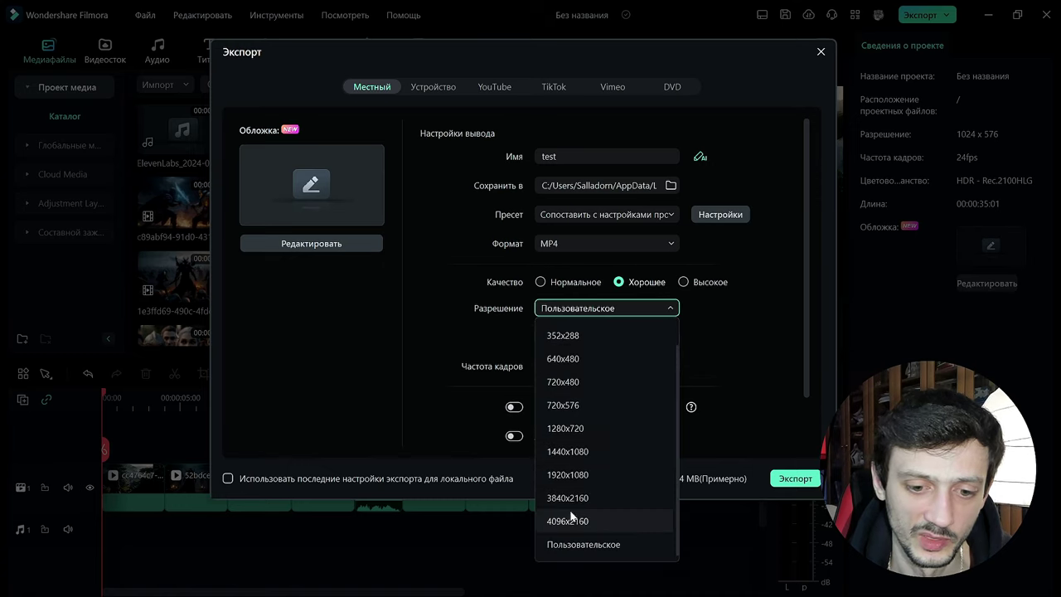
click(590, 310)
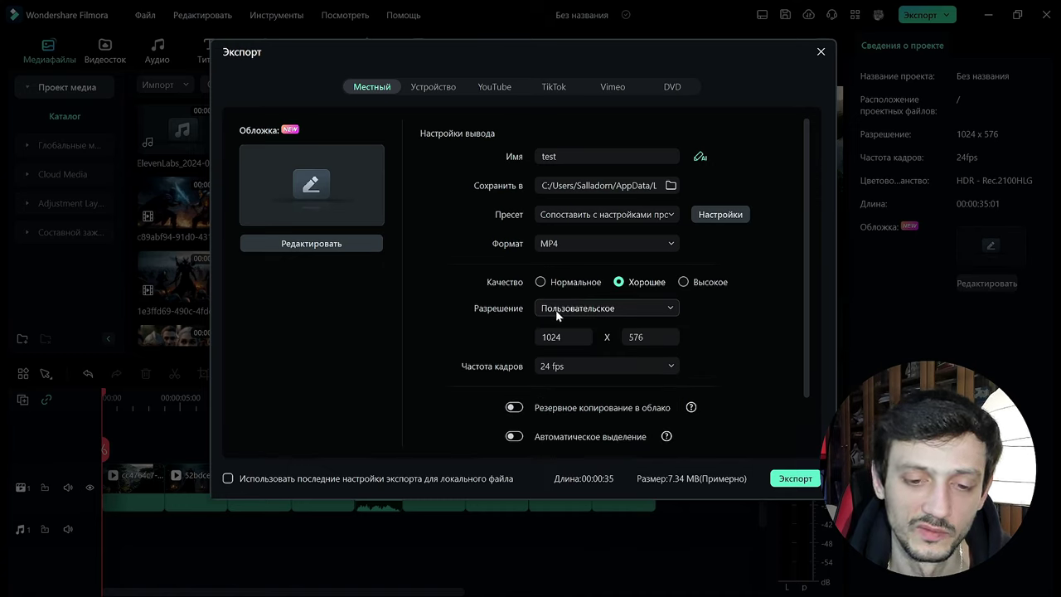
click(551, 337)
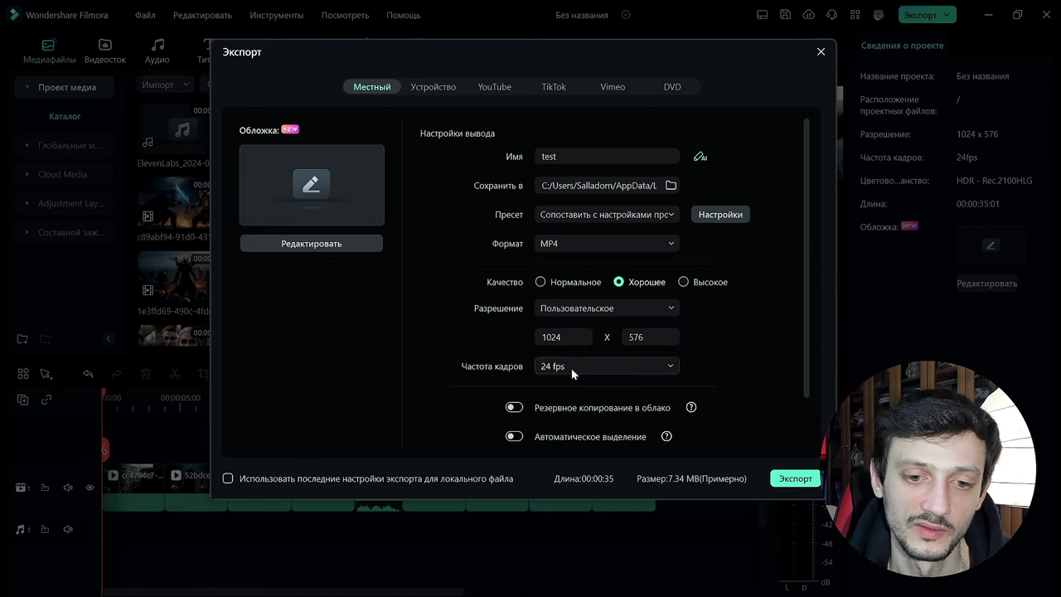
Set the export quality to Высокое (High), review the remaining output options and close the export settings without exporting
click(684, 283)
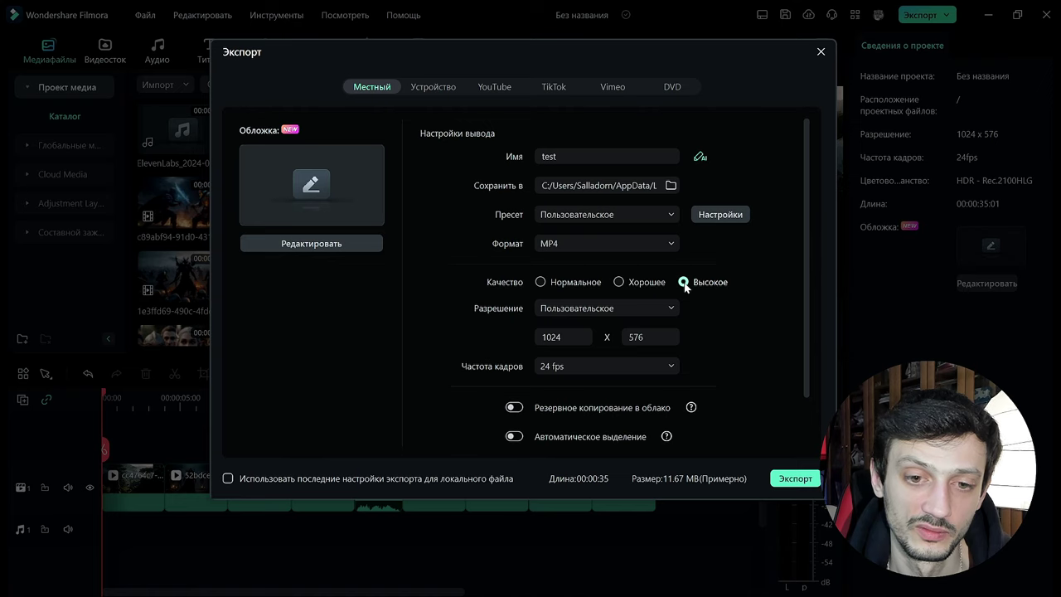
scroll(795, 295, down, 2)
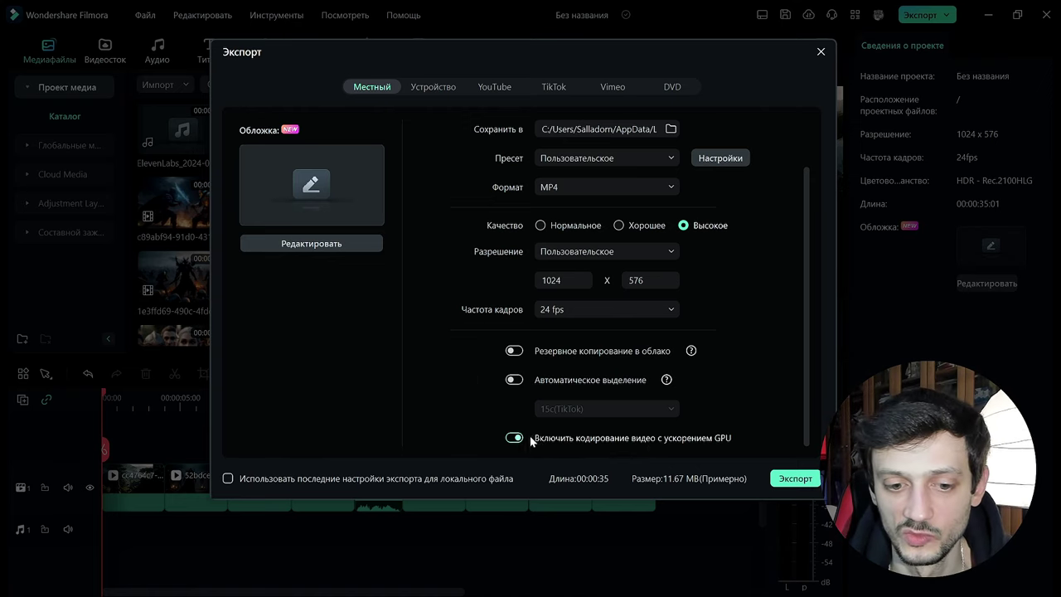
drag(802, 384, 817, 317)
scroll(815, 317, down, 2)
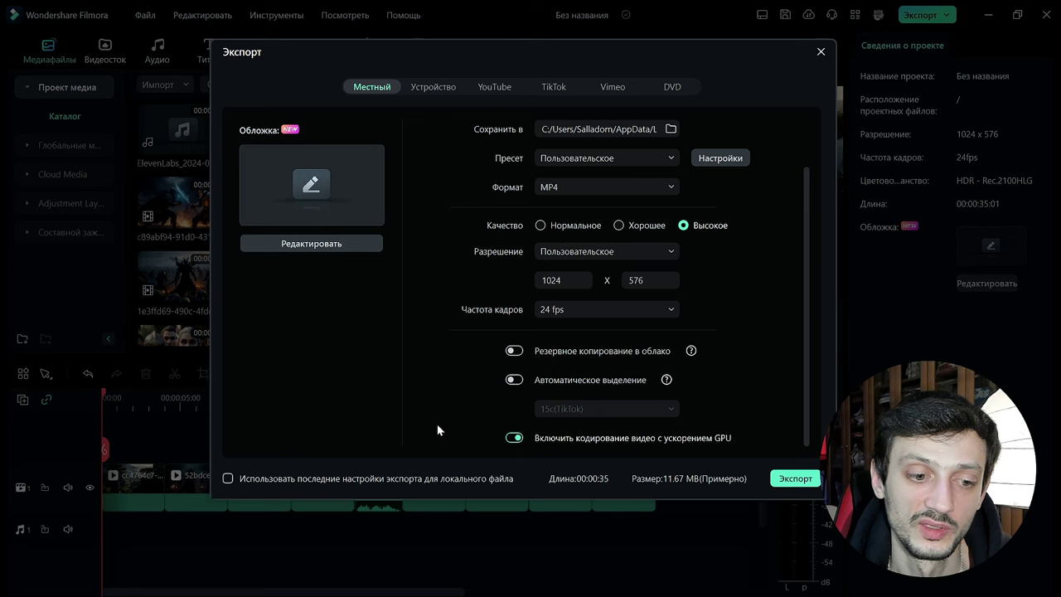
click(821, 52)
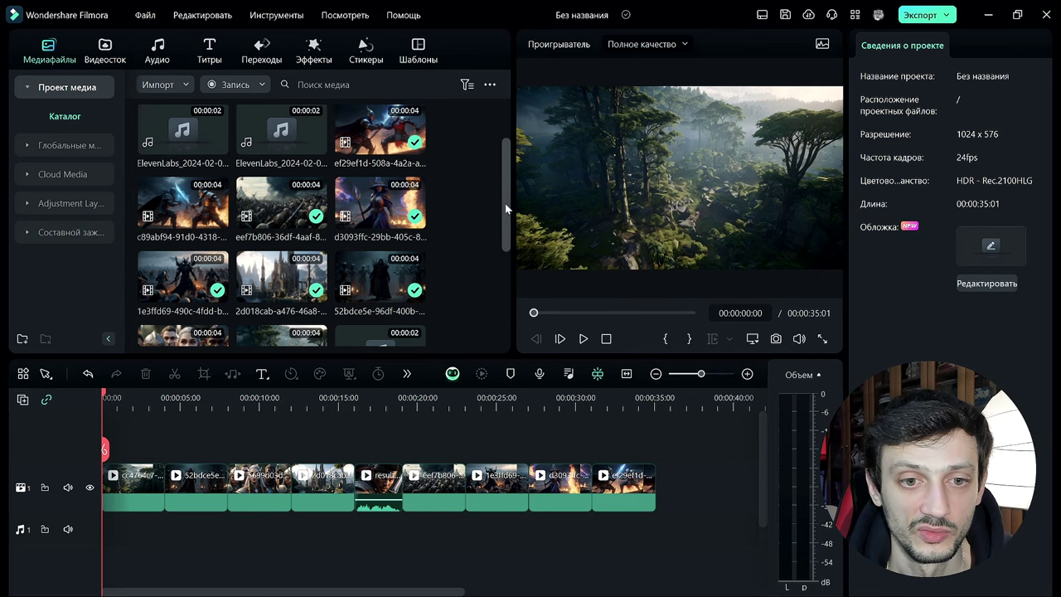
Audition the four ElevenLabs voice clips in the project media one after another
drag(505, 203, 507, 170)
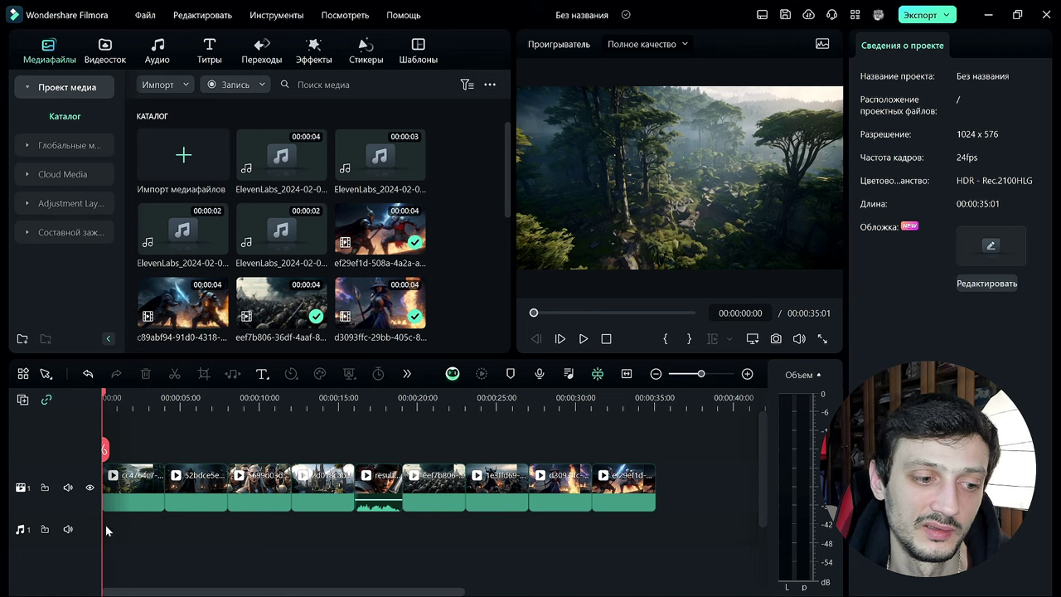
double_click(280, 158)
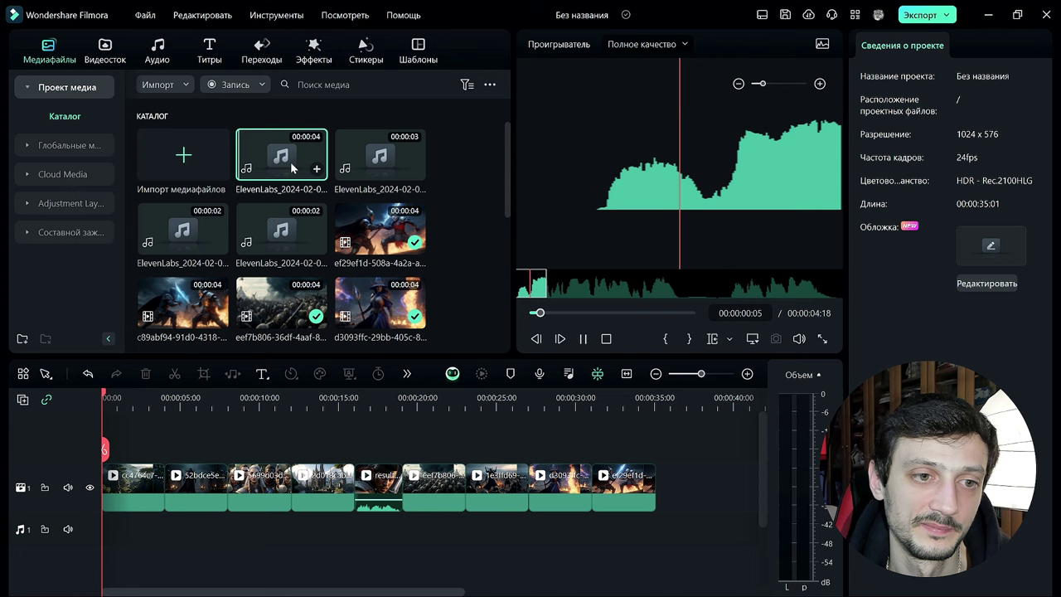
double_click(380, 160)
double_click(185, 234)
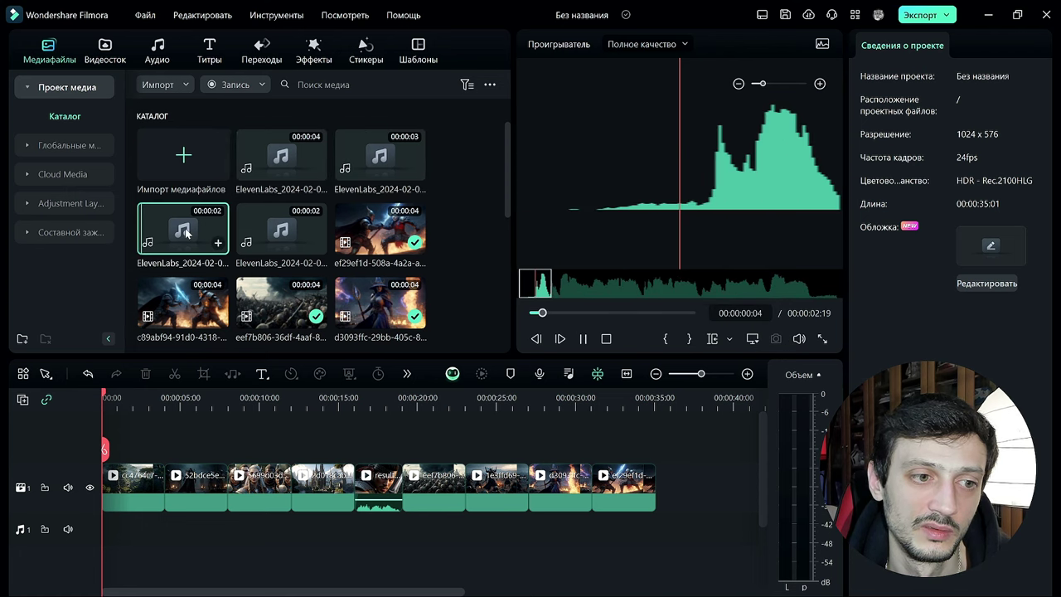
double_click(278, 231)
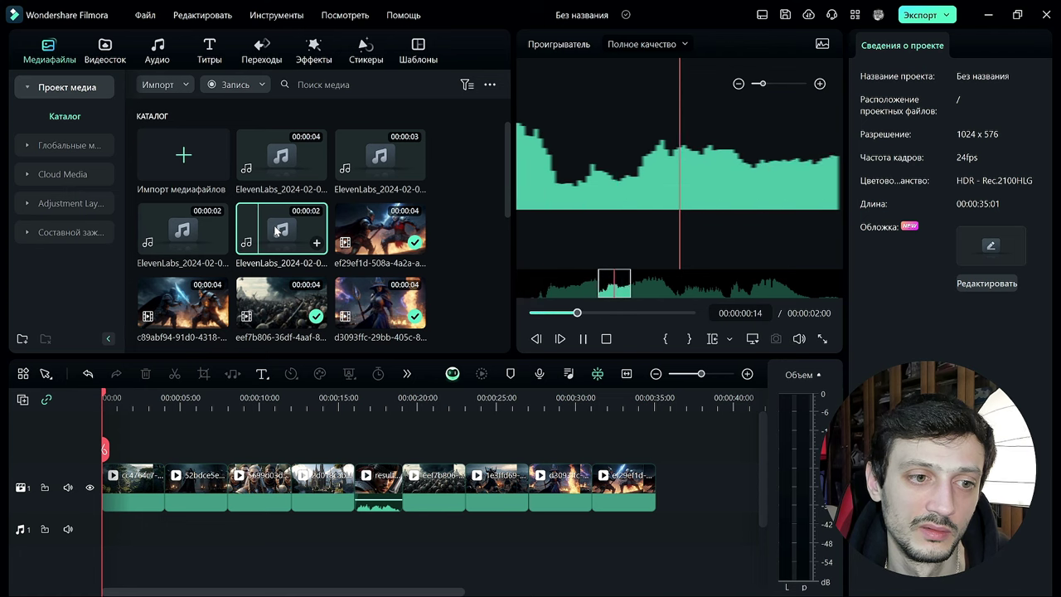
key(space)
Place the fourth ElevenLabs voice clip at the start of the audio track and play the opening
drag(281, 230, 120, 543)
key(space)
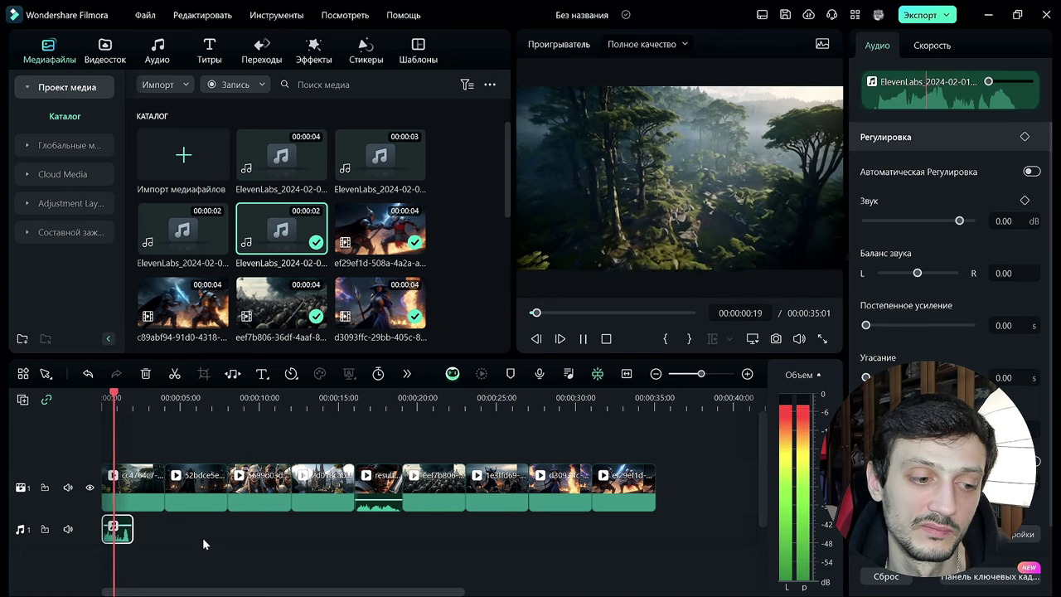
click(176, 560)
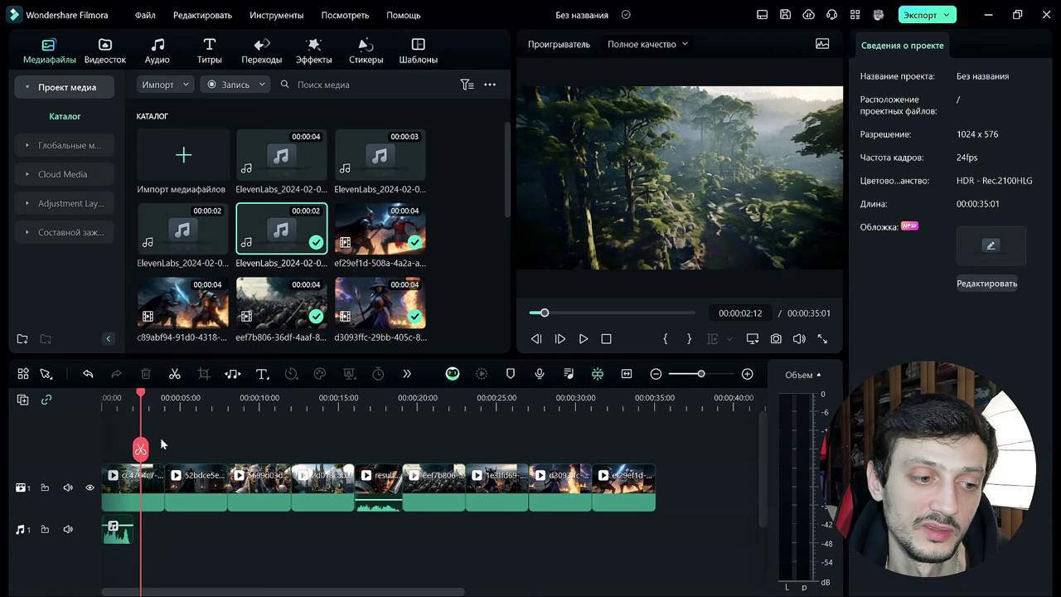
Move the voice clip on the audio track so that it starts about one second into the first video clip
click(117, 537)
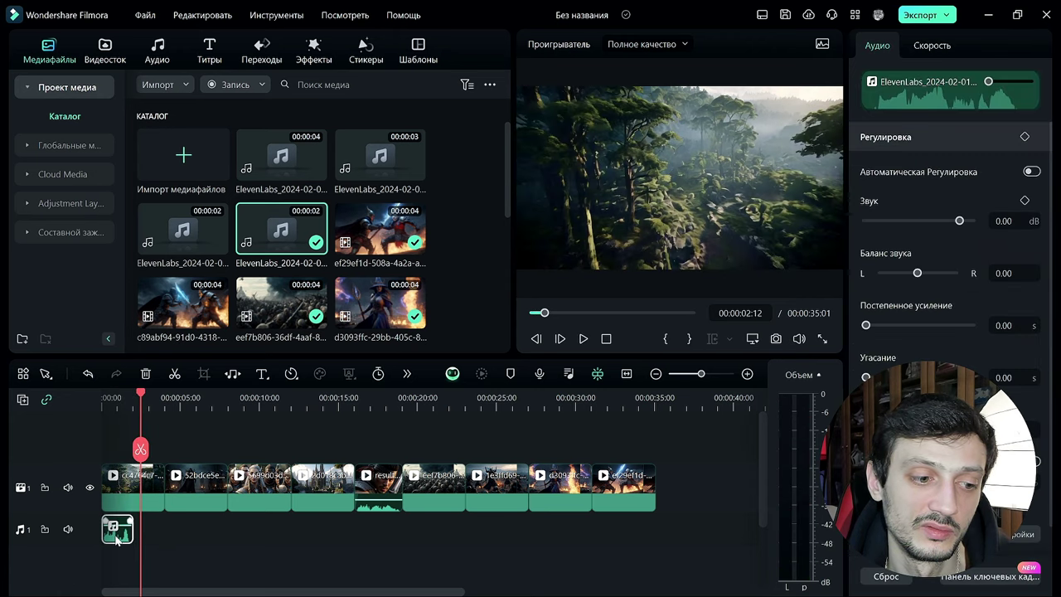
drag(132, 400, 179, 400)
mouse_move(133, 534)
mouse_down()
mouse_move(119, 535)
mouse_move(153, 535)
mouse_move(137, 535)
mouse_up()
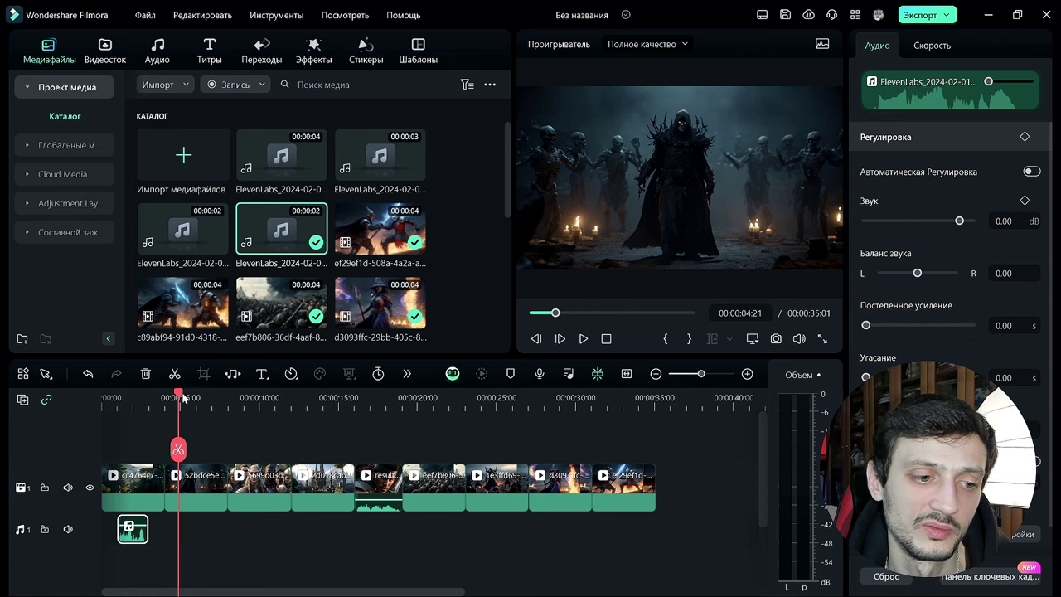
drag(181, 396, 118, 406)
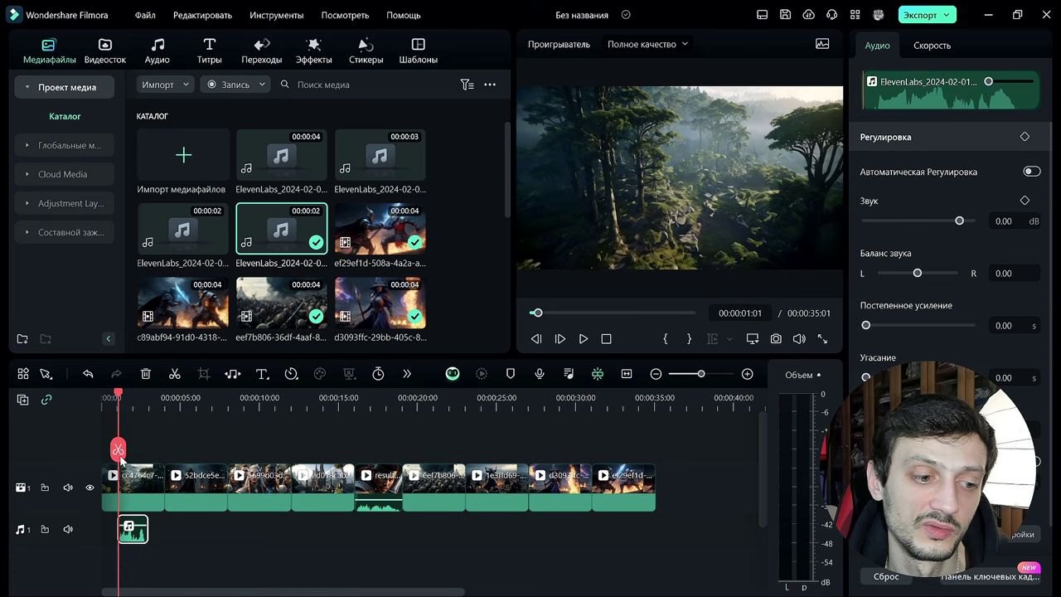
mouse_move(133, 534)
mouse_down()
mouse_move(164, 535)
mouse_move(116, 530)
mouse_up()
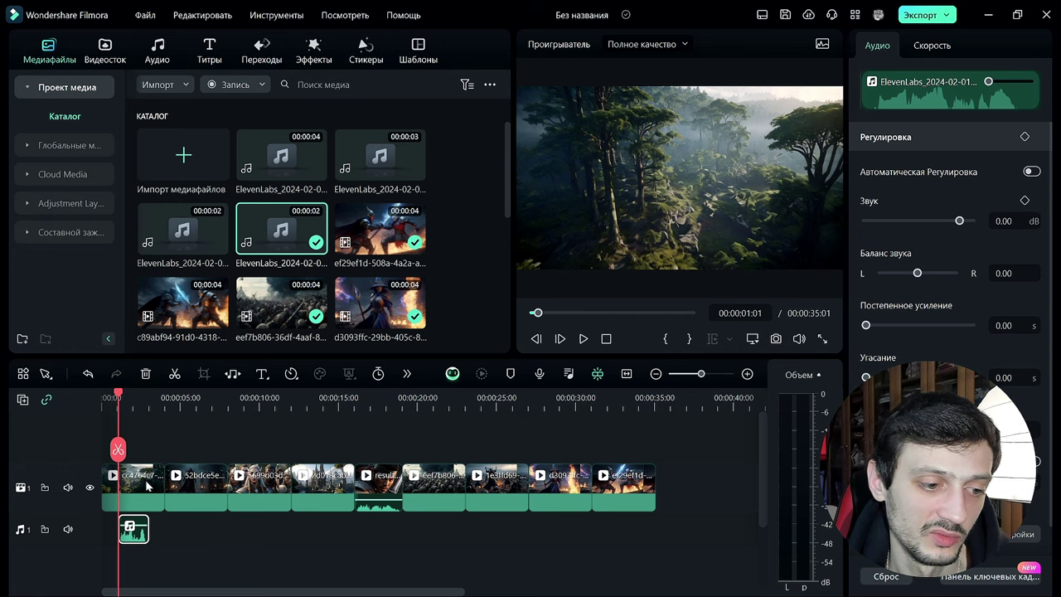
Play the sequence from the beginning to check the voice clip's timing against the forest shot, and pause it
click(126, 495)
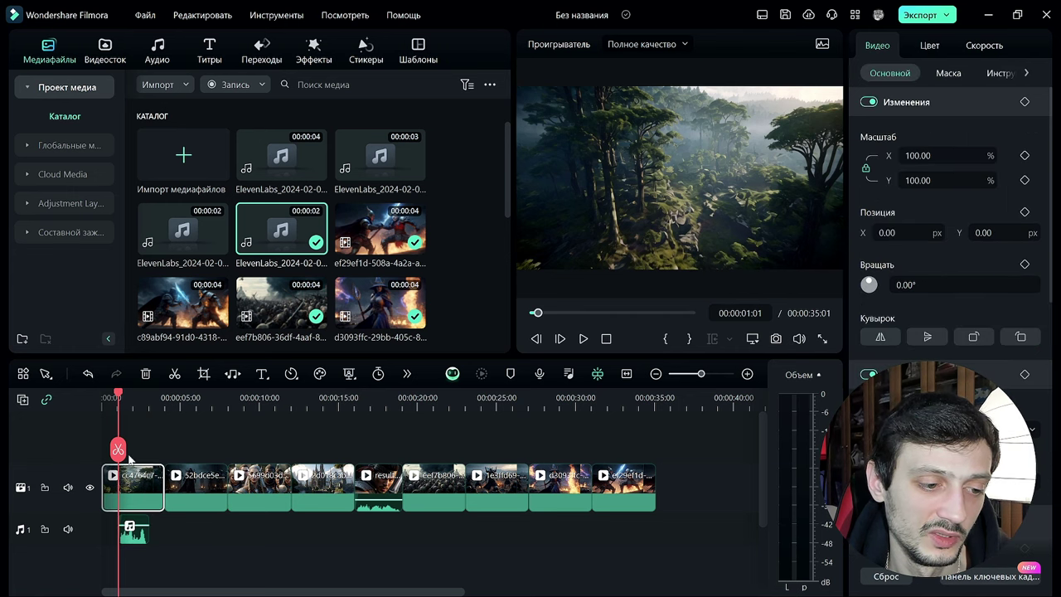
drag(116, 398, 99, 400)
mouse_move(115, 401)
mouse_down()
mouse_move(150, 402)
mouse_move(85, 414)
mouse_move(121, 418)
mouse_move(96, 397)
mouse_up()
click(130, 429)
key(space)
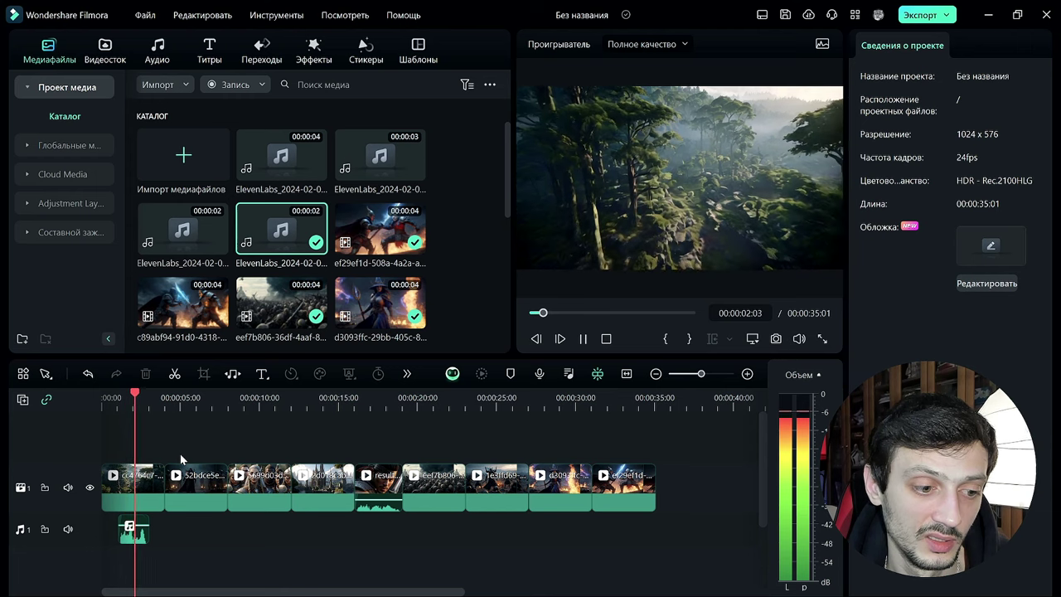
key(space)
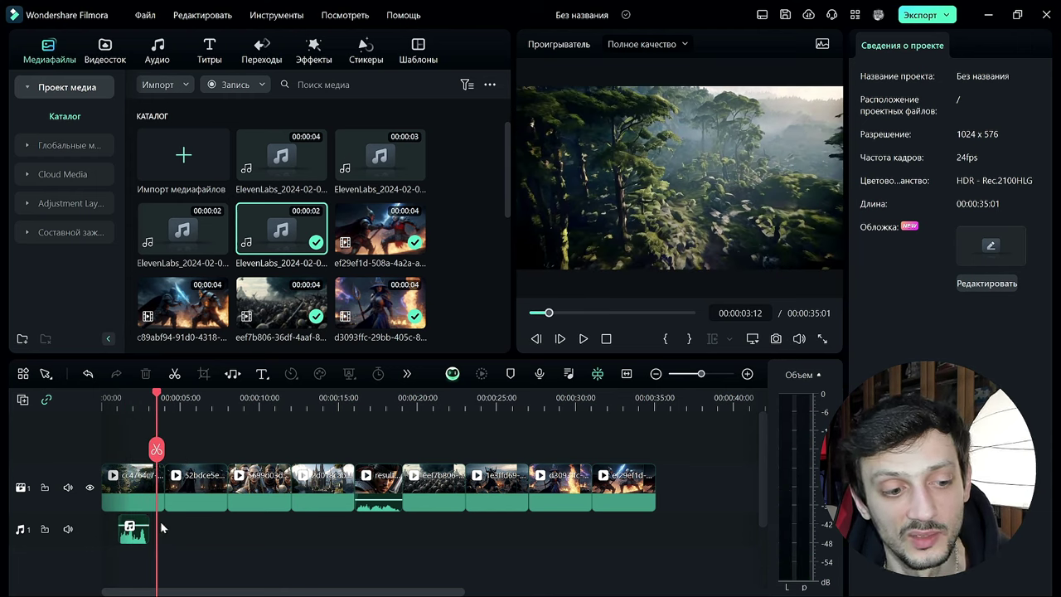
Examine the voice clip's placement beneath the first video clip in a closer timeline view
scroll(205, 403, up, 2)
scroll(205, 403, up, 2)
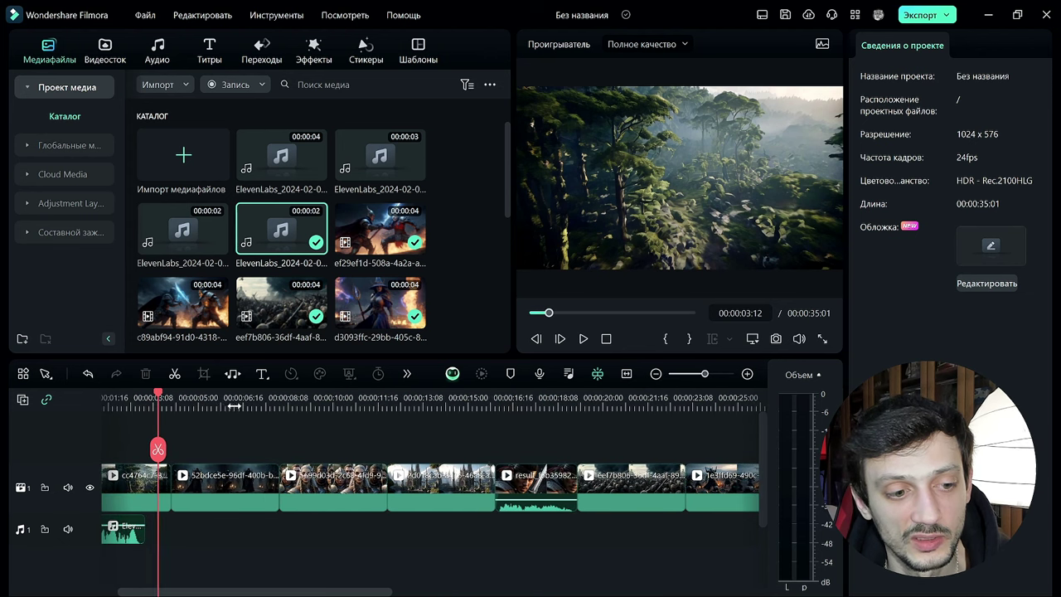
drag(217, 592, 160, 593)
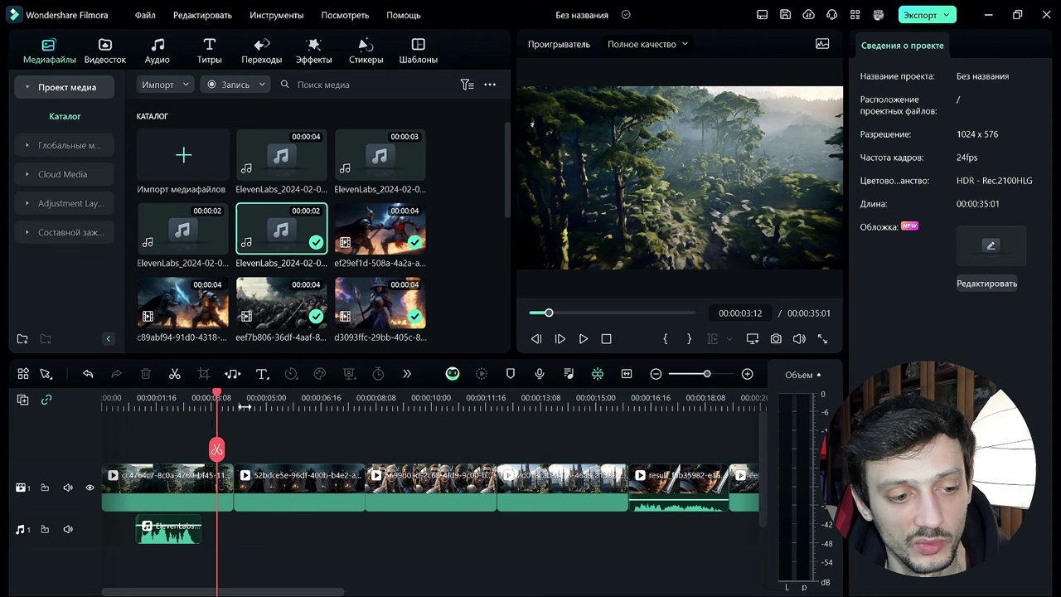
scroll(213, 423, up, 1)
click(196, 535)
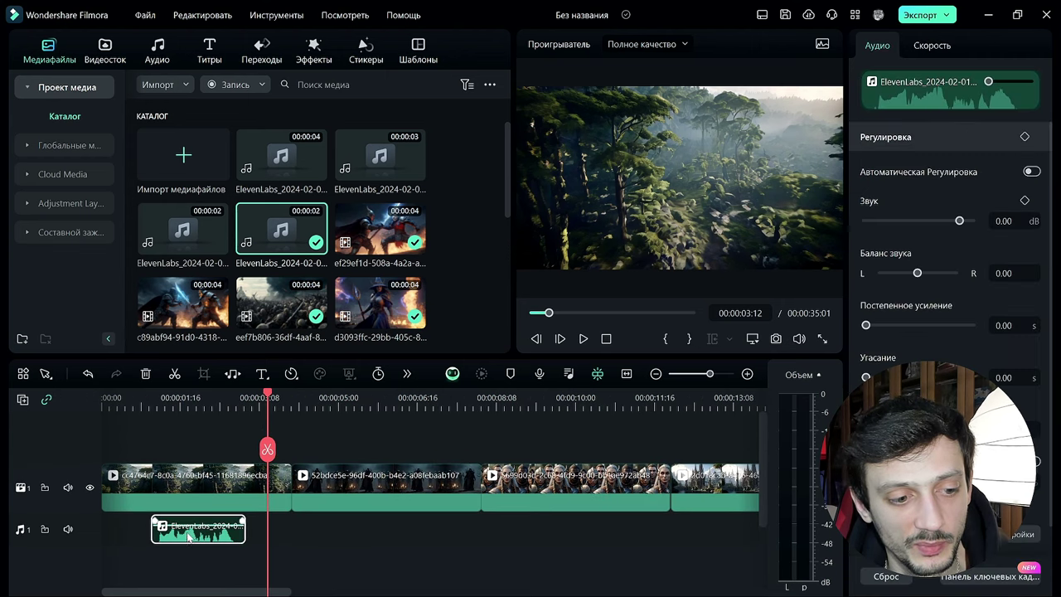
mouse_move(185, 537)
mouse_down()
mouse_move(161, 533)
mouse_move(178, 533)
mouse_up()
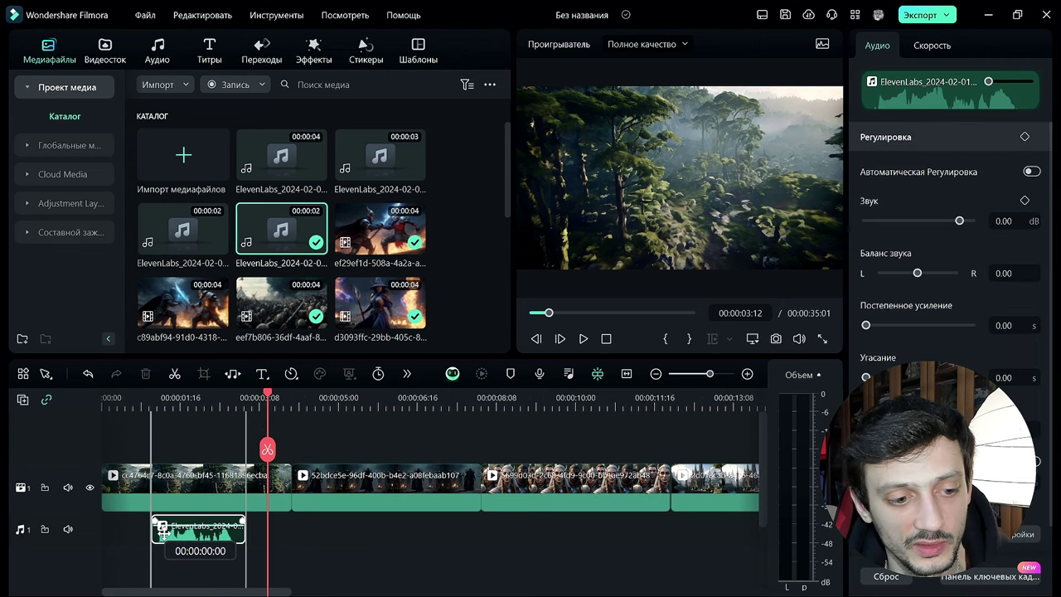
click(204, 492)
click(191, 525)
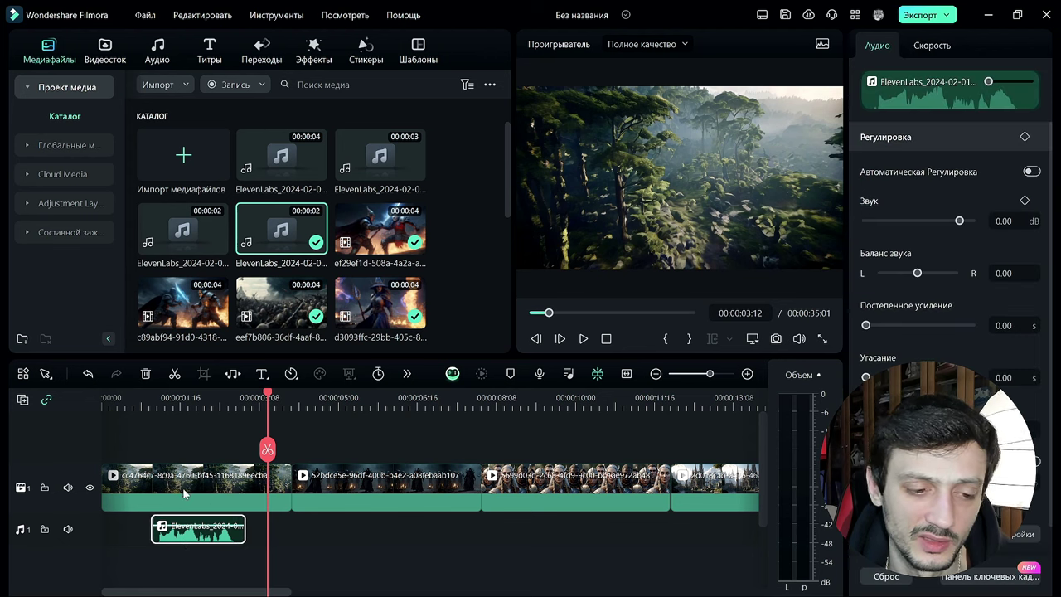
click(204, 492)
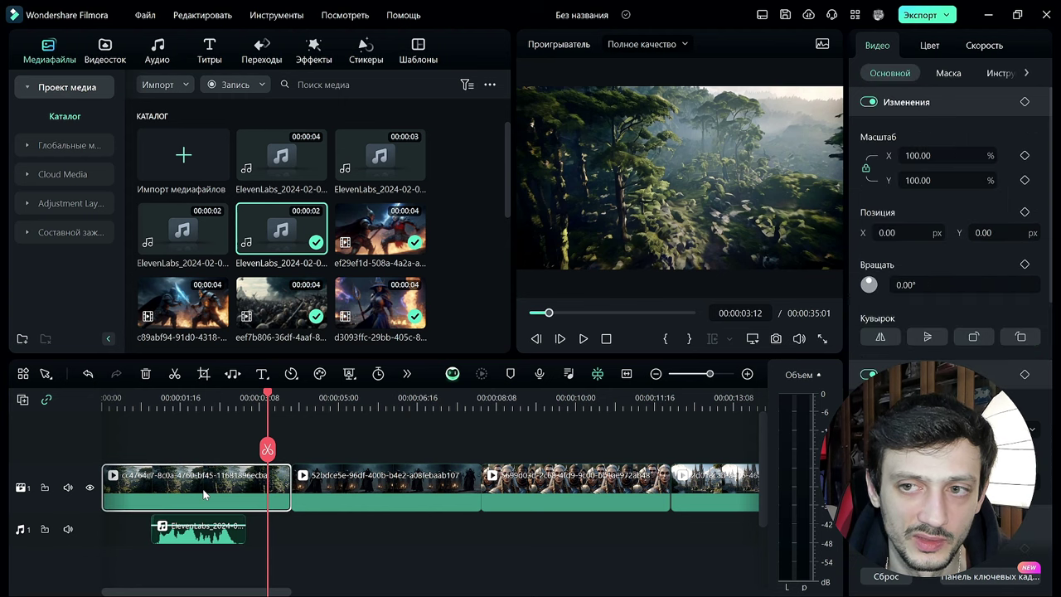
click(282, 530)
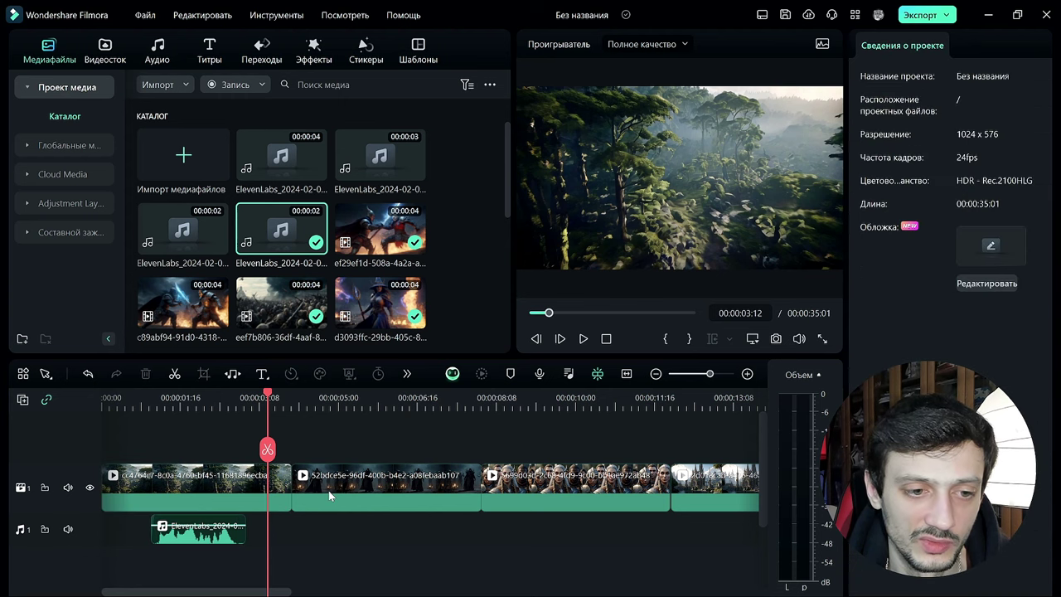
Audition the third ElevenLabs voice clip and replay the timeline voice-over from 00:00:00:22
double_click(190, 235)
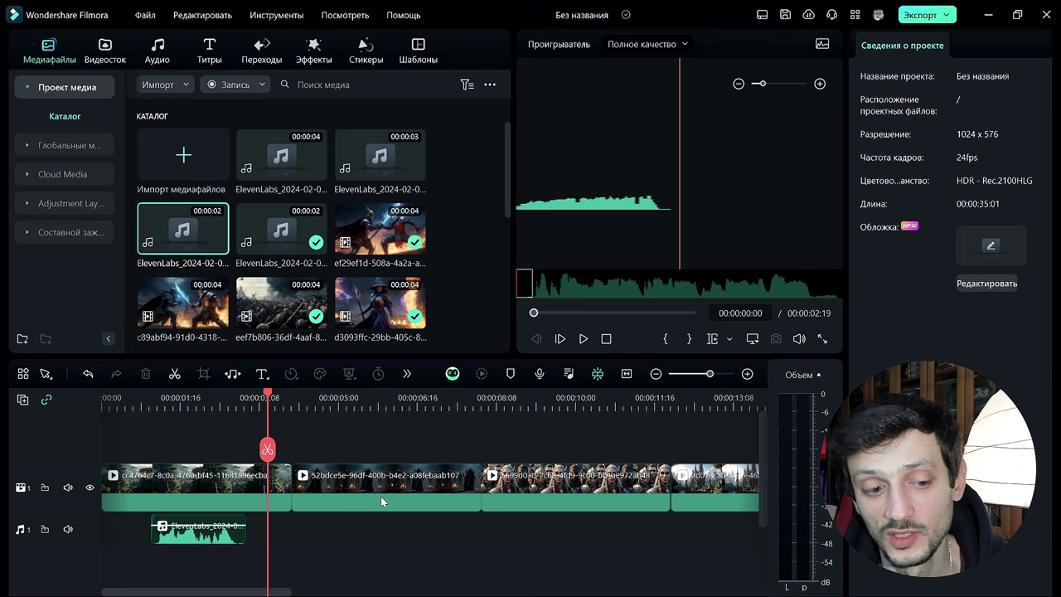
click(145, 406)
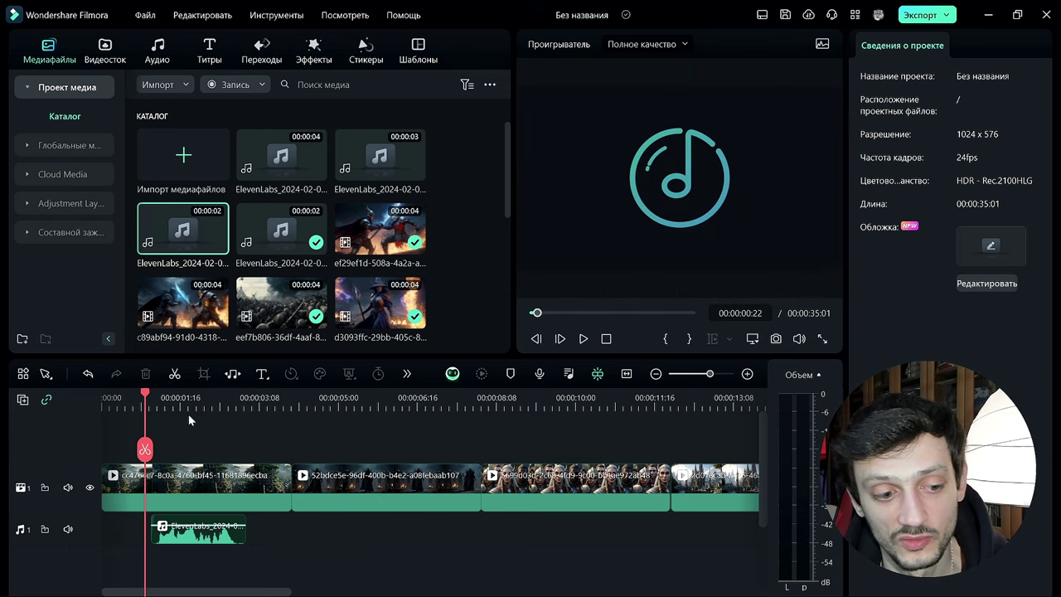
key(space)
key(space)
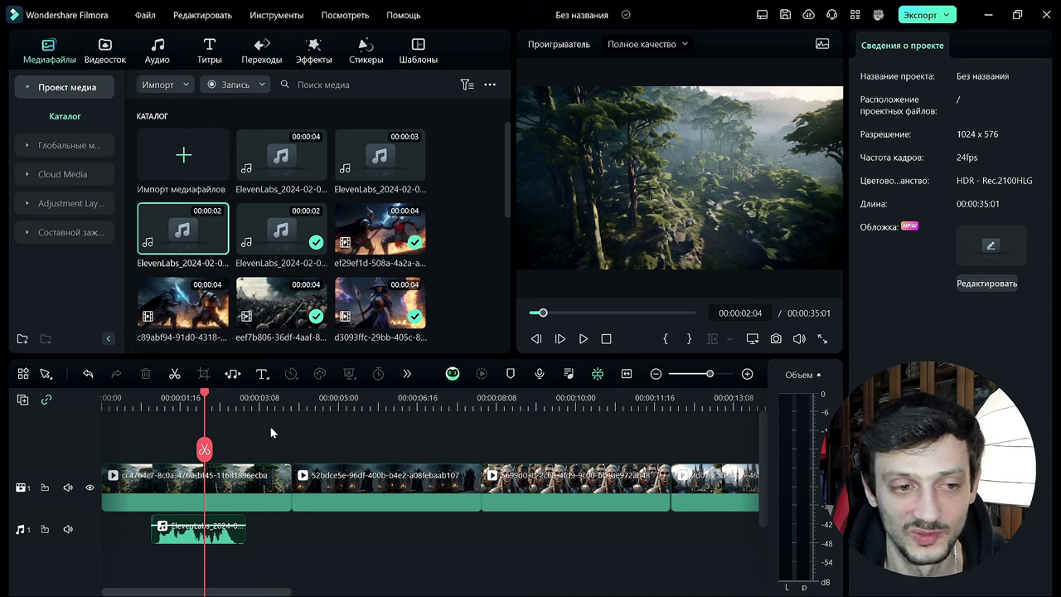
Place the unused two-second ElevenLabs voice clip beneath the second video clip and play the sequence from the beginning to check it
scroll(273, 414, down, 2)
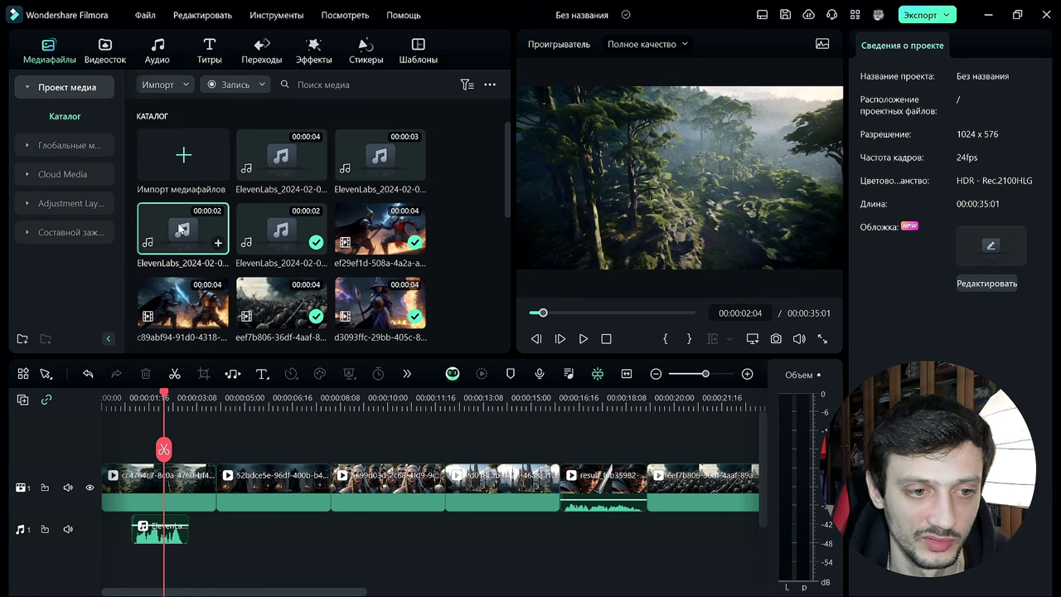
drag(182, 229, 240, 545)
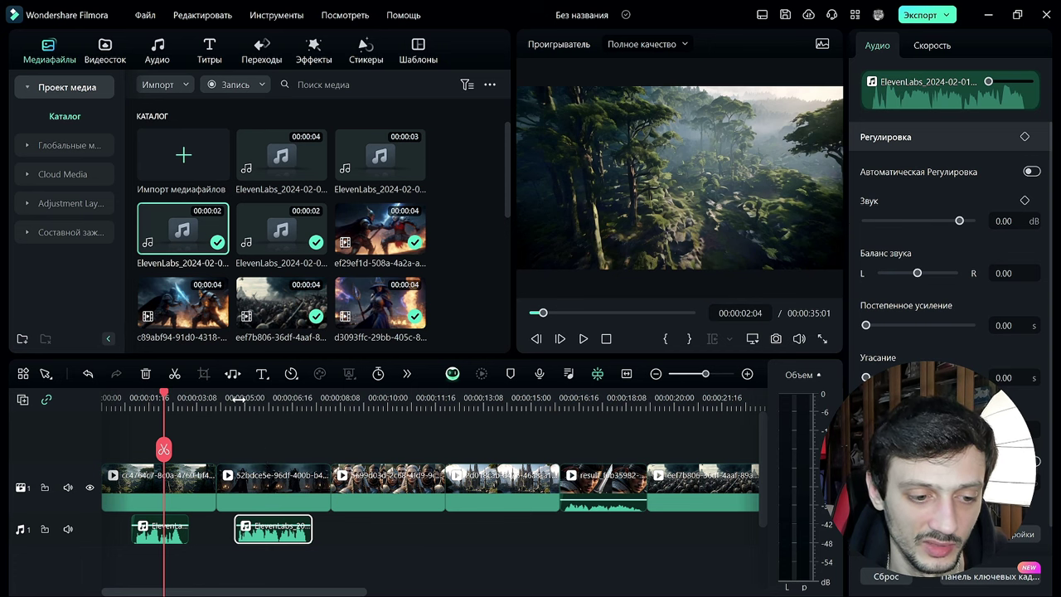
drag(239, 400, 102, 399)
click(251, 435)
key(space)
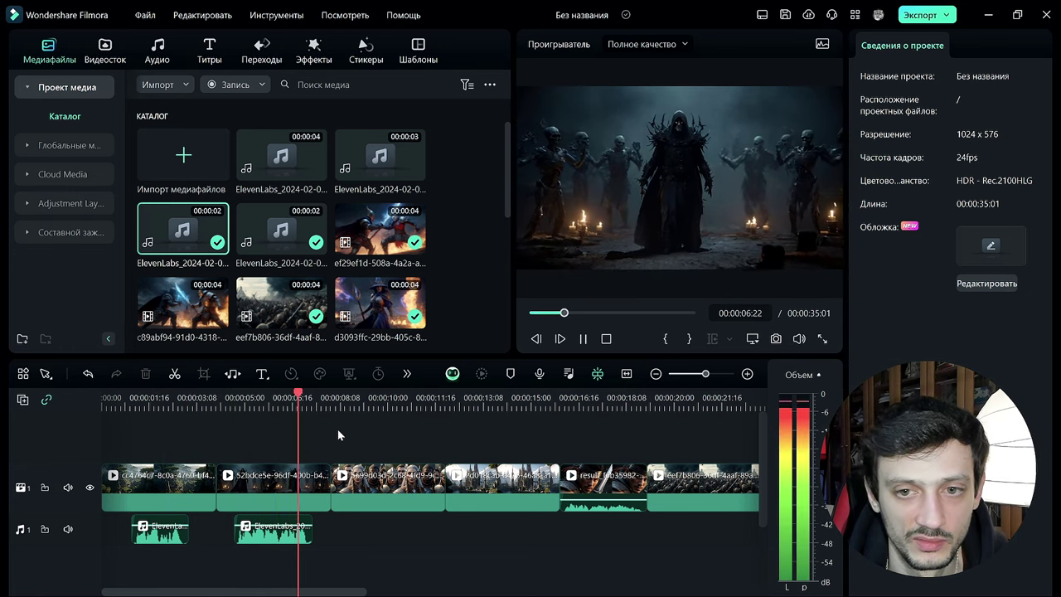
key(space)
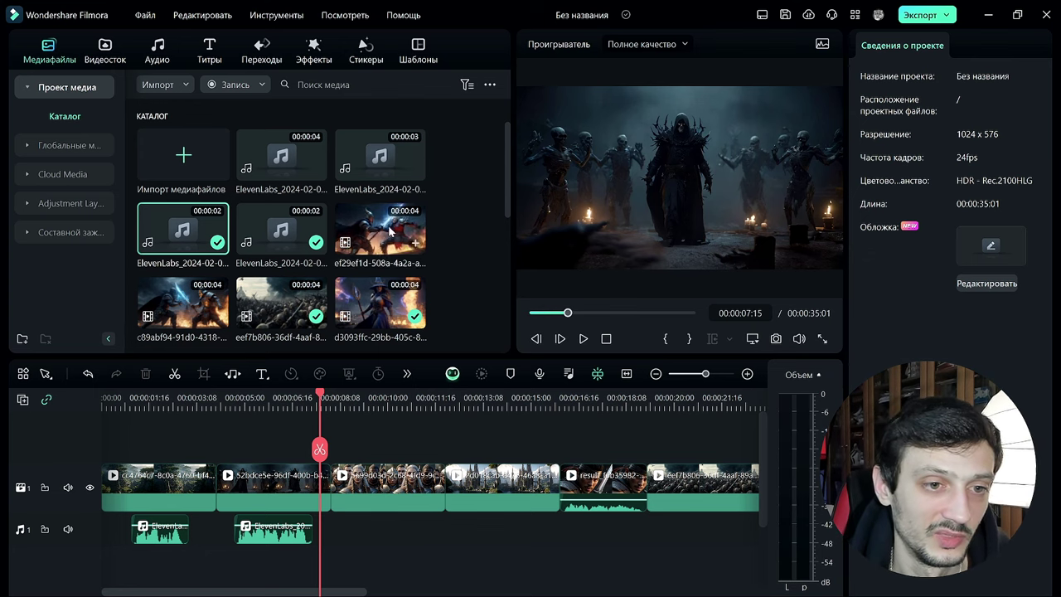
Audition the three-second ElevenLabs voice clip and place it beneath the third video clip, starting at about 00:00:08:07
double_click(382, 167)
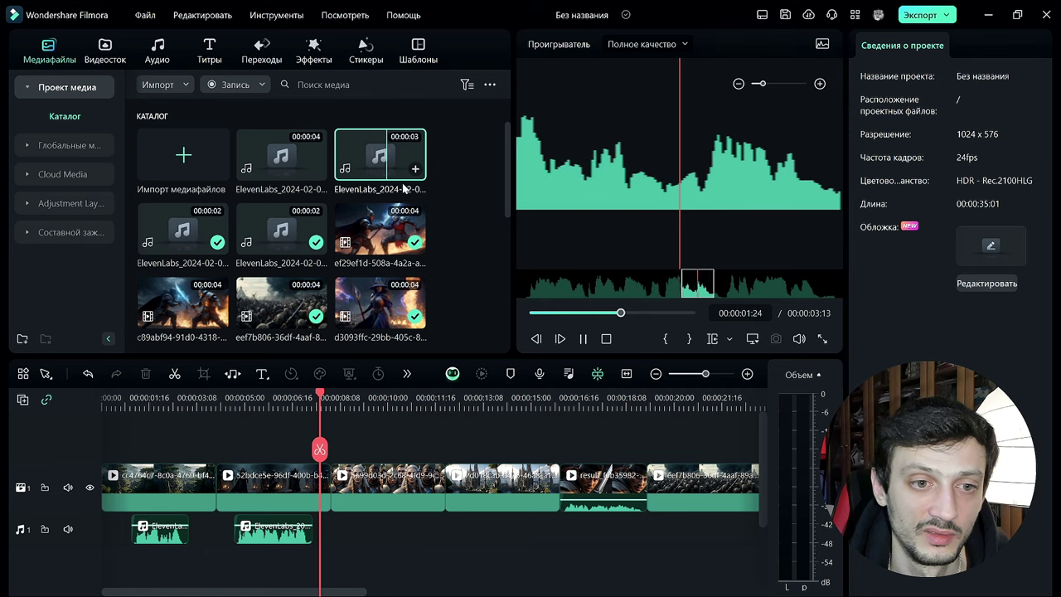
drag(409, 197, 394, 530)
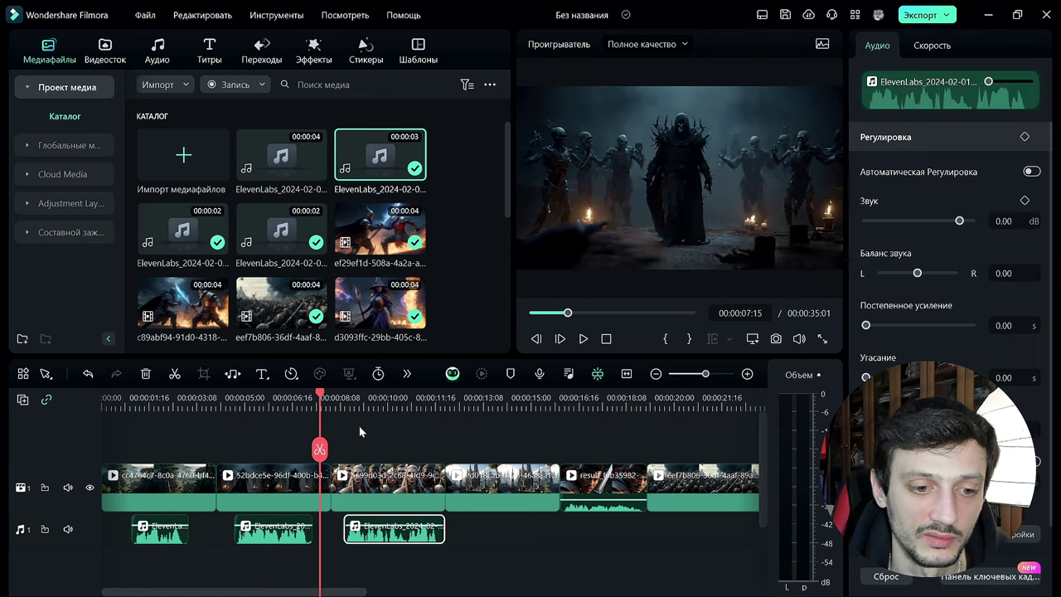
drag(324, 394, 336, 398)
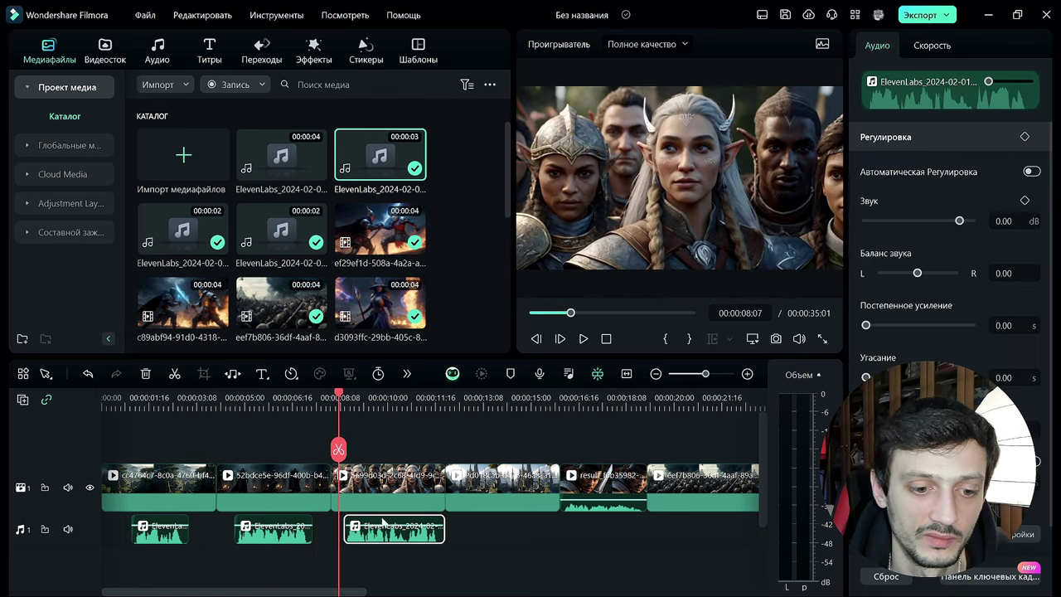
Audition the four-second ElevenLabs voice clip, place it beneath the start of the castle clip, and play the sequence through it
double_click(276, 164)
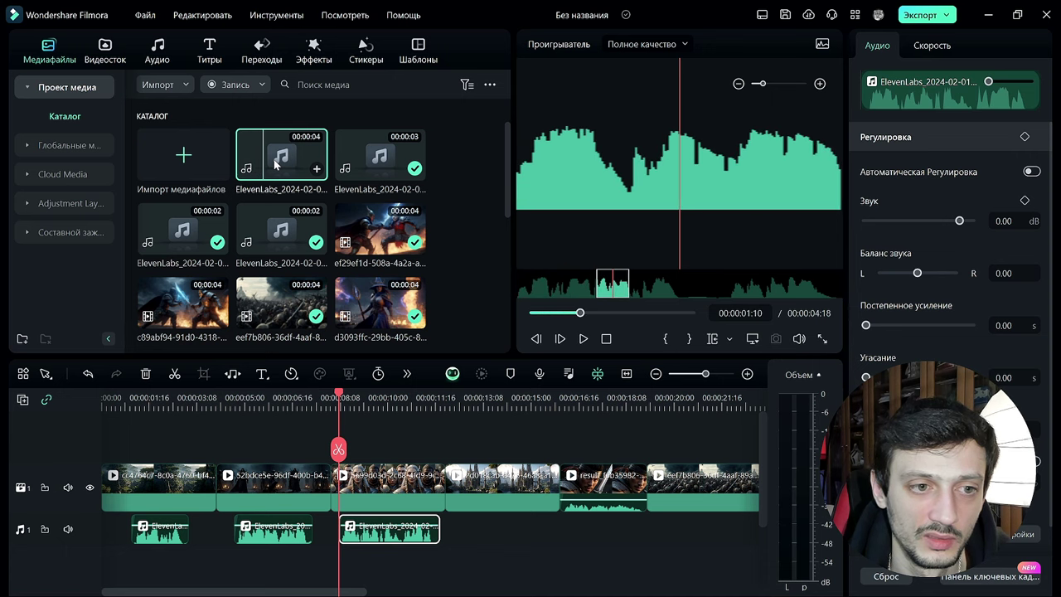
drag(276, 164, 457, 543)
key(space)
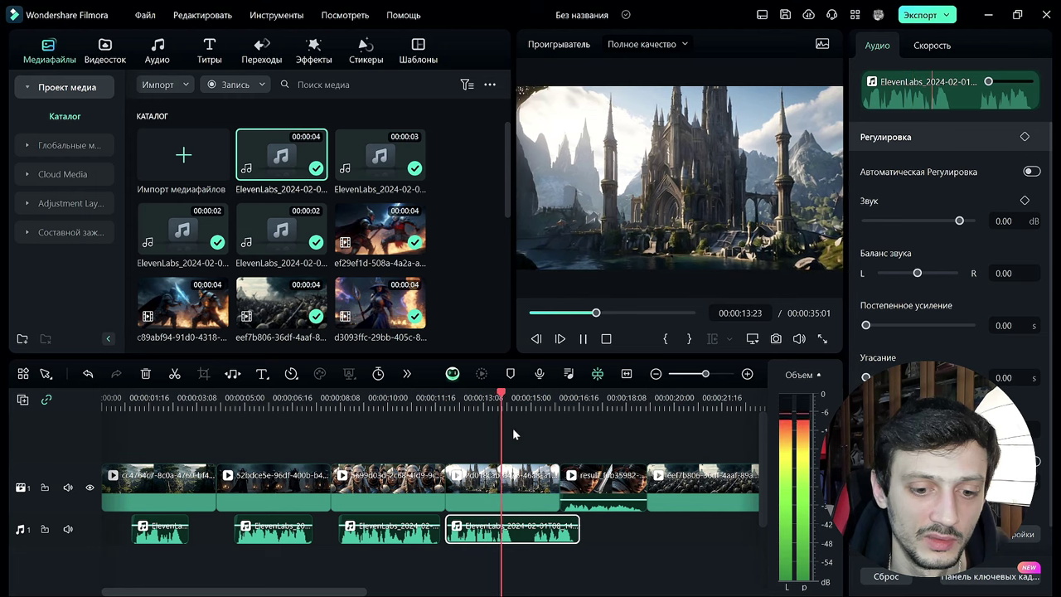
key(space)
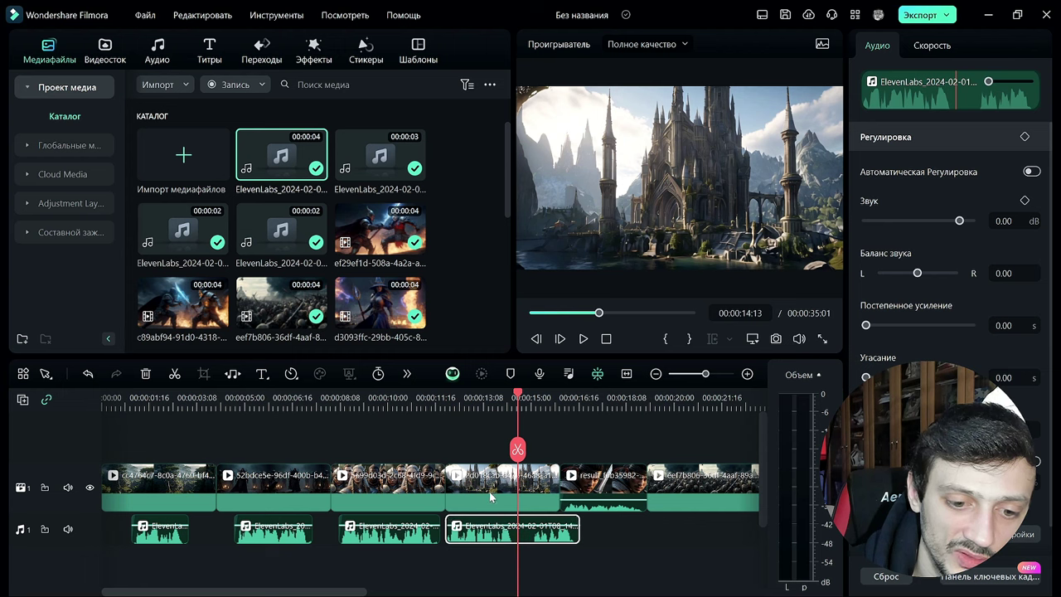
Play from 00:00:15:11 to check how the fourth voice clip runs past the end of the castle clip
click(531, 494)
click(516, 536)
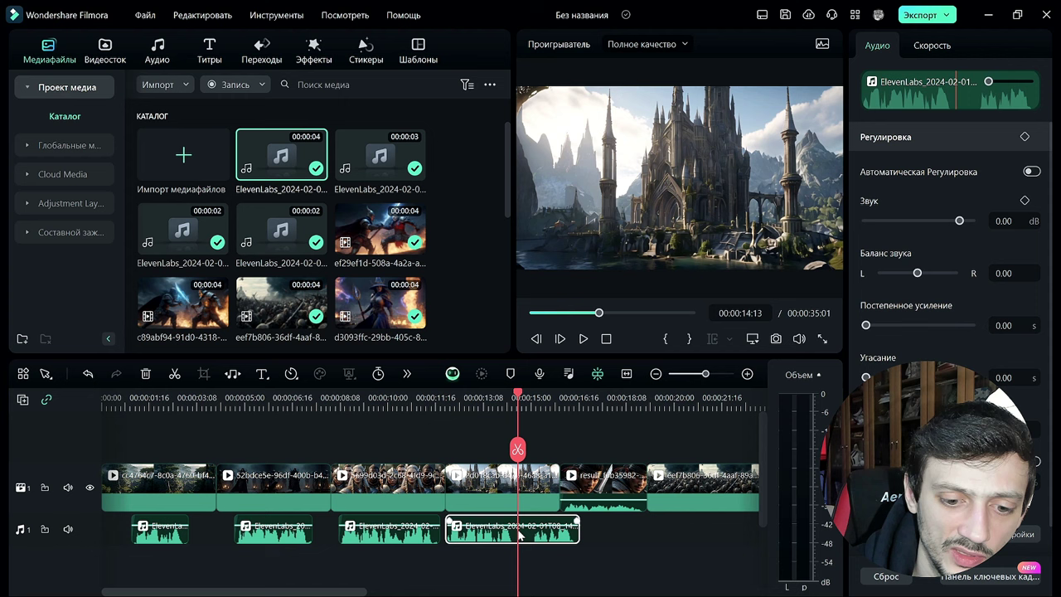
click(550, 490)
click(567, 537)
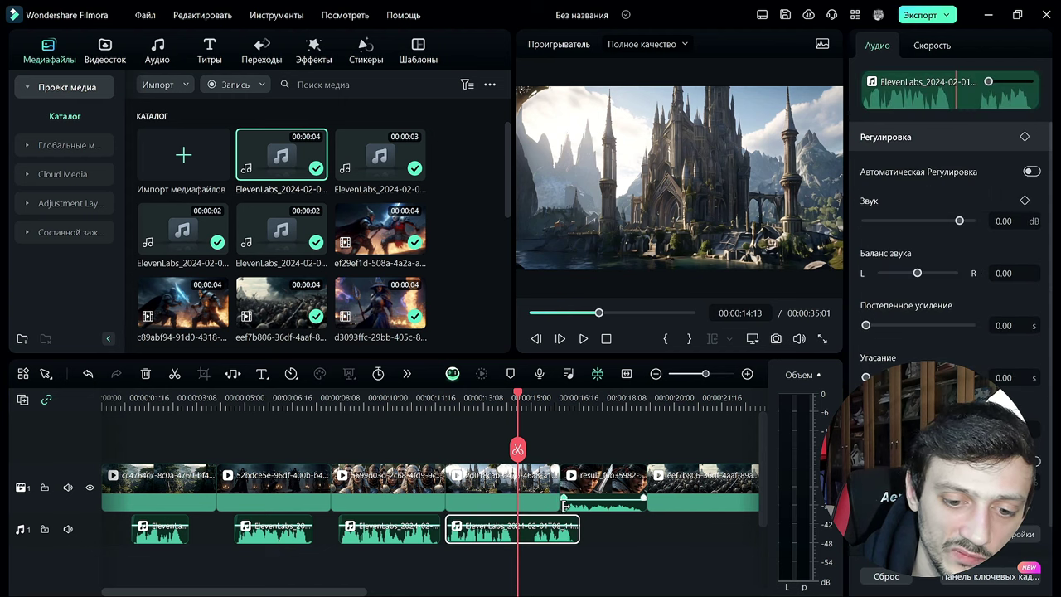
click(545, 406)
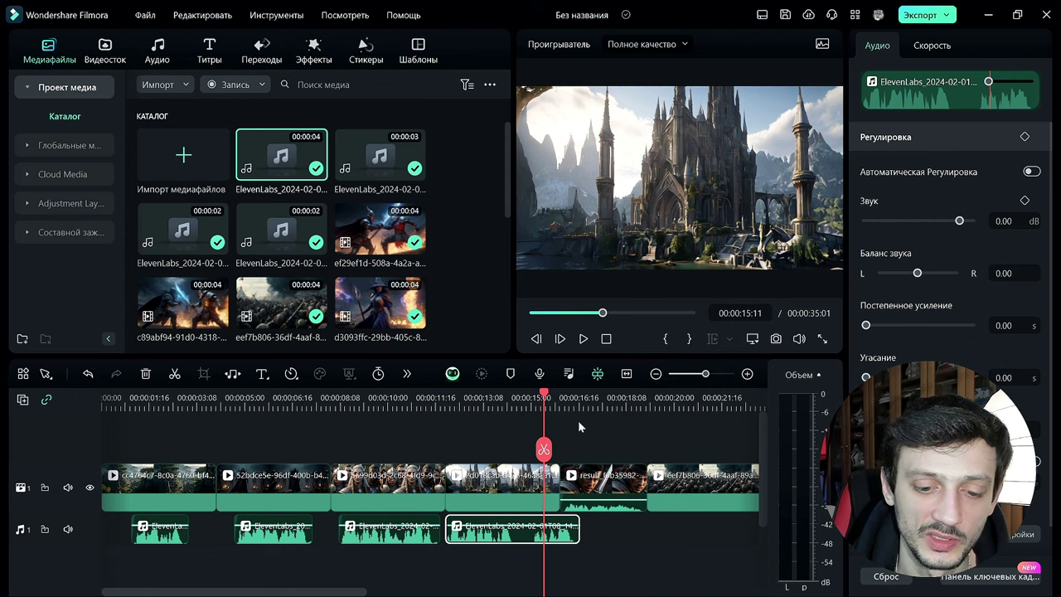
key(space)
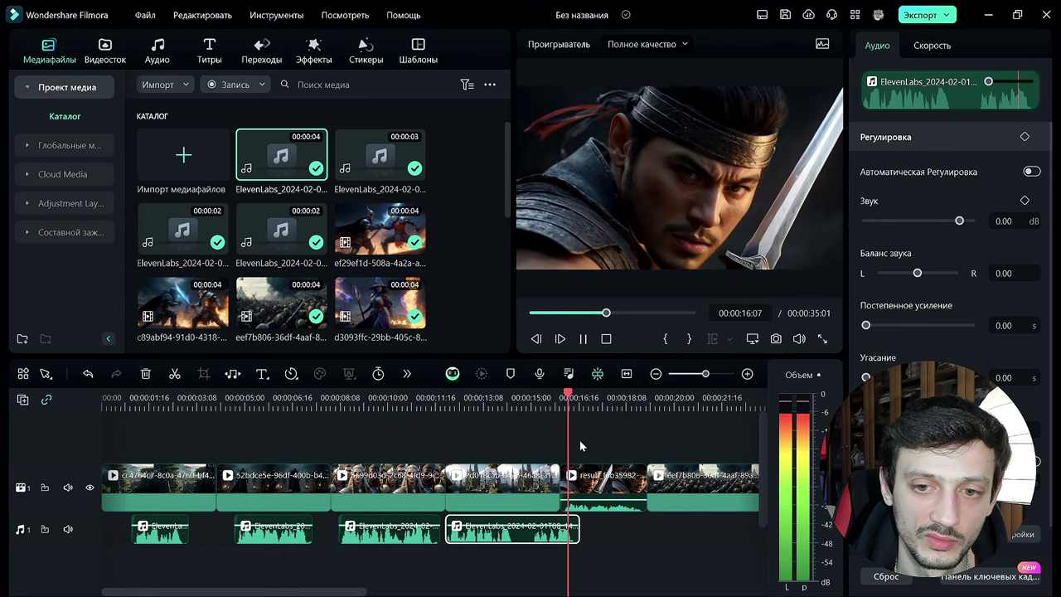
key(space)
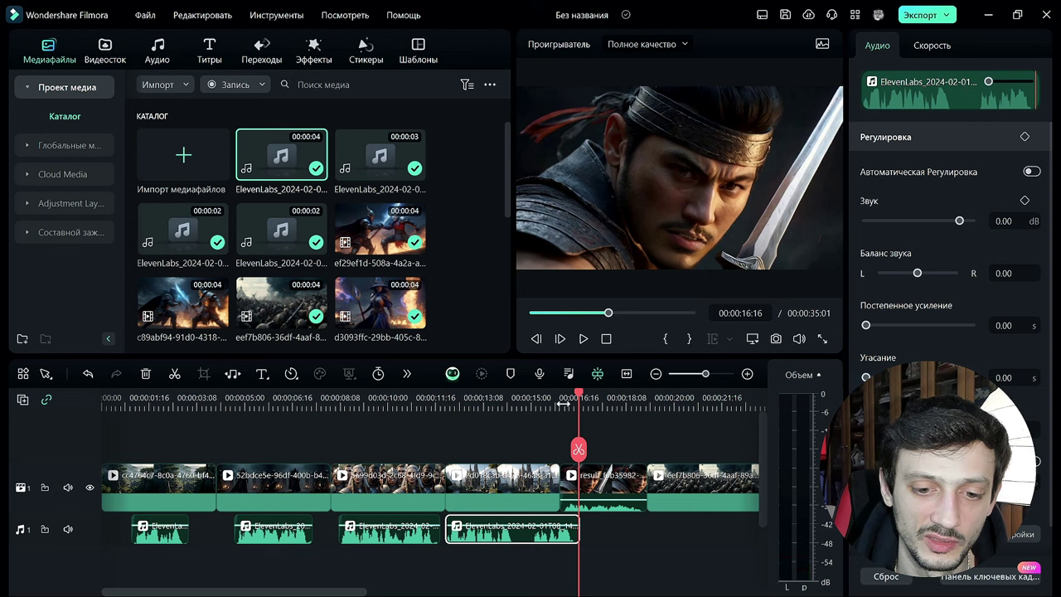
Split the fourth voice clip at 00:00:14:11, where the pause in the speech begins
drag(579, 396, 514, 396)
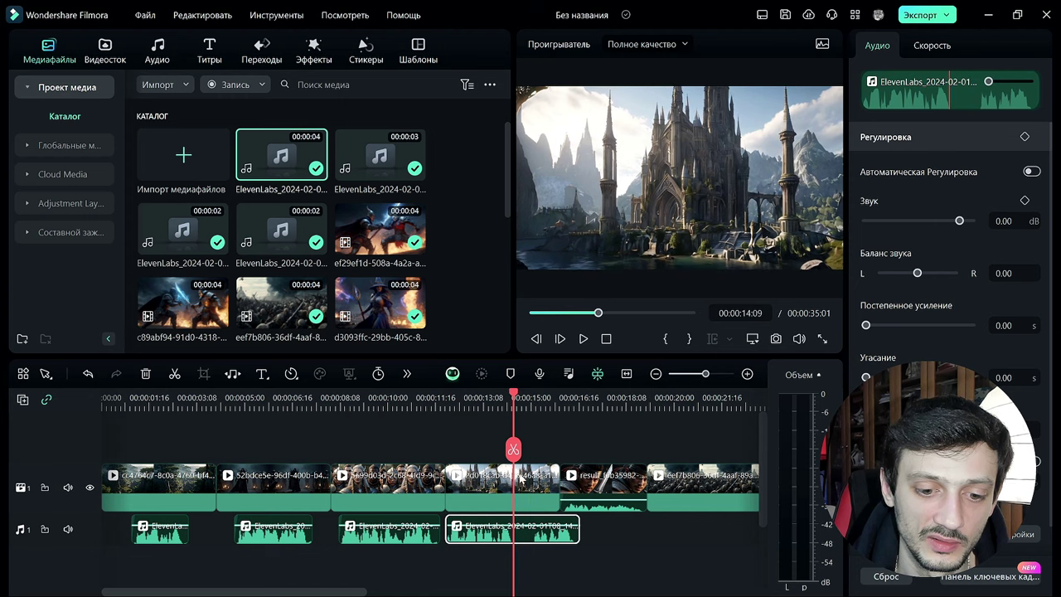
click(507, 398)
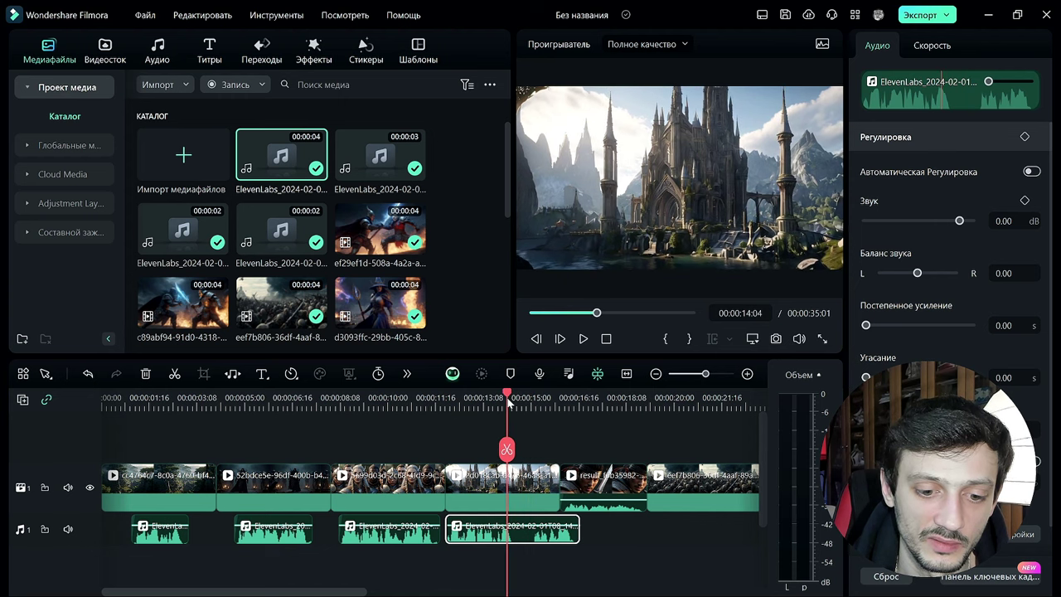
click(516, 397)
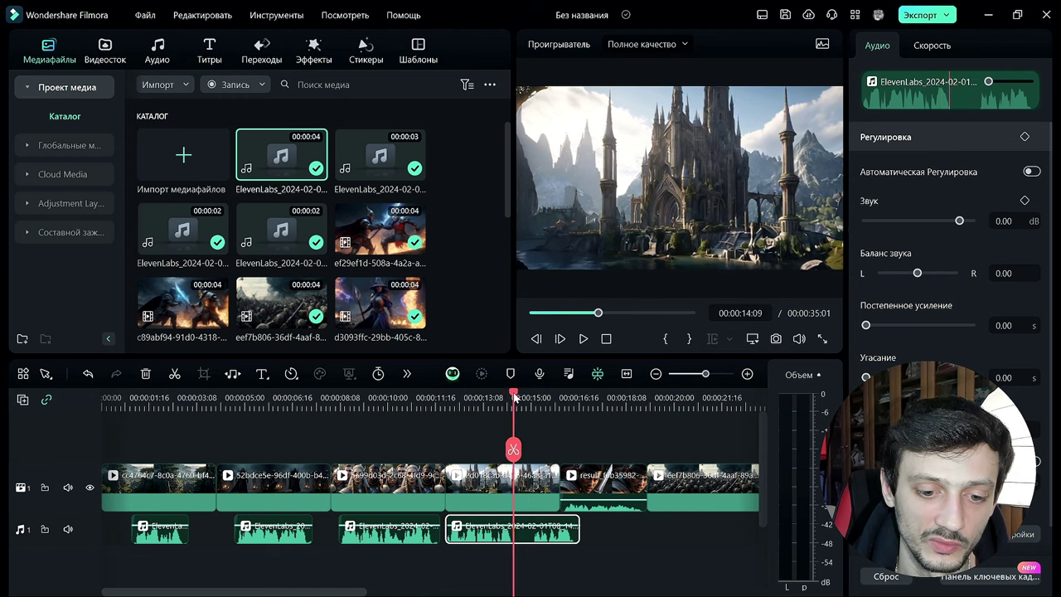
drag(515, 396, 515, 397)
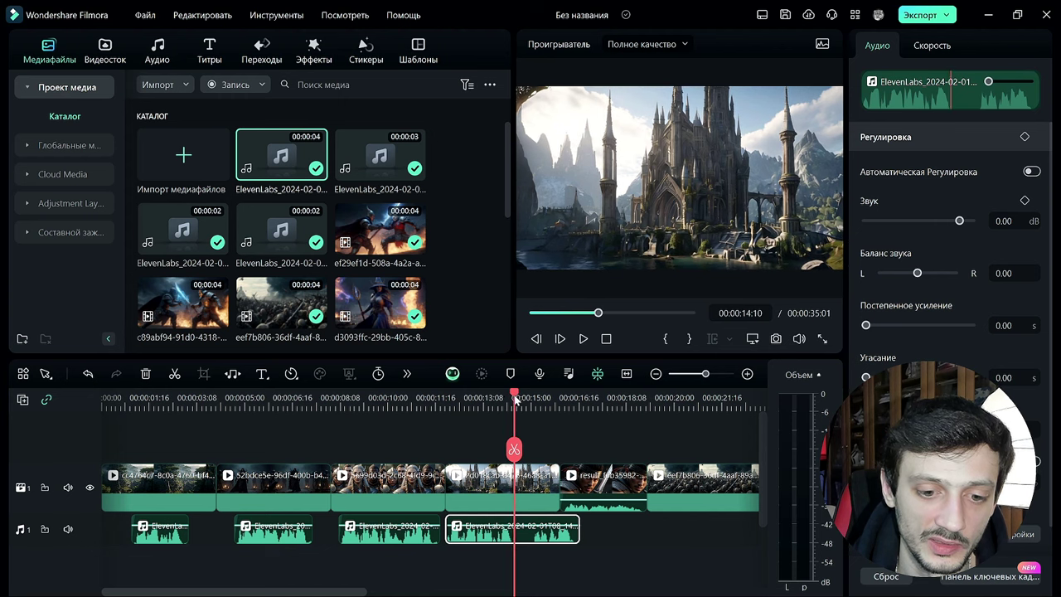
click(521, 539)
click(508, 539)
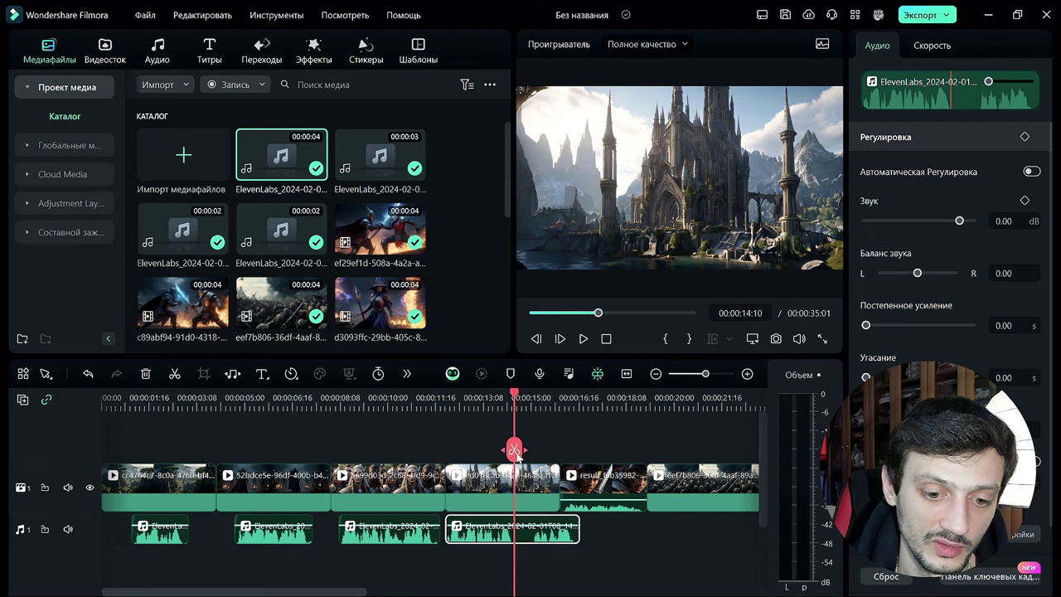
drag(514, 396, 515, 396)
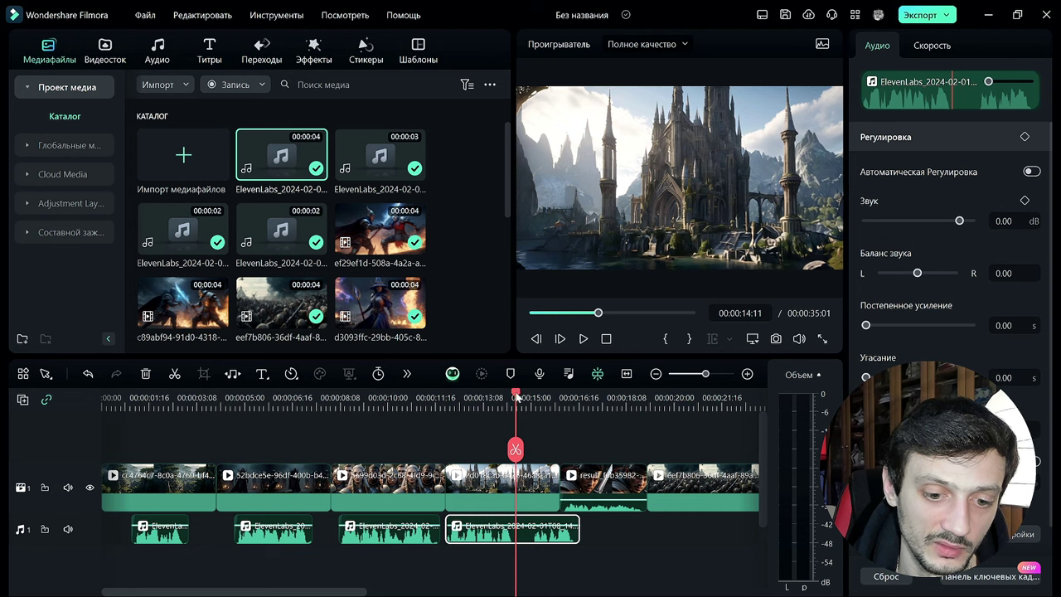
click(515, 450)
click(511, 569)
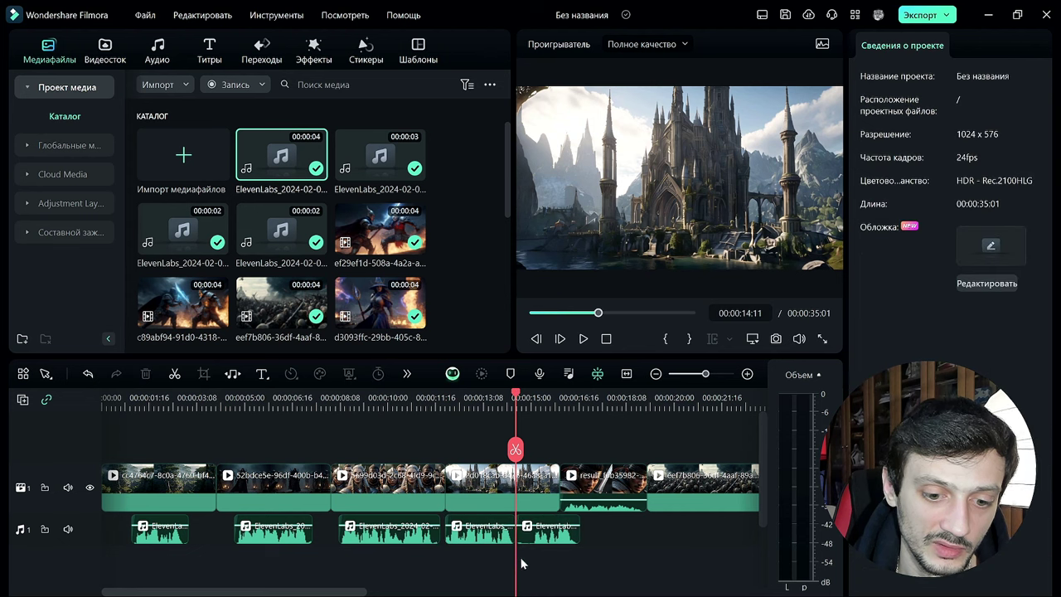
Split the second part of the fourth voice clip at 00:00:15:00, just before the speech resumes
scroll(520, 537, down, 1)
click(505, 396)
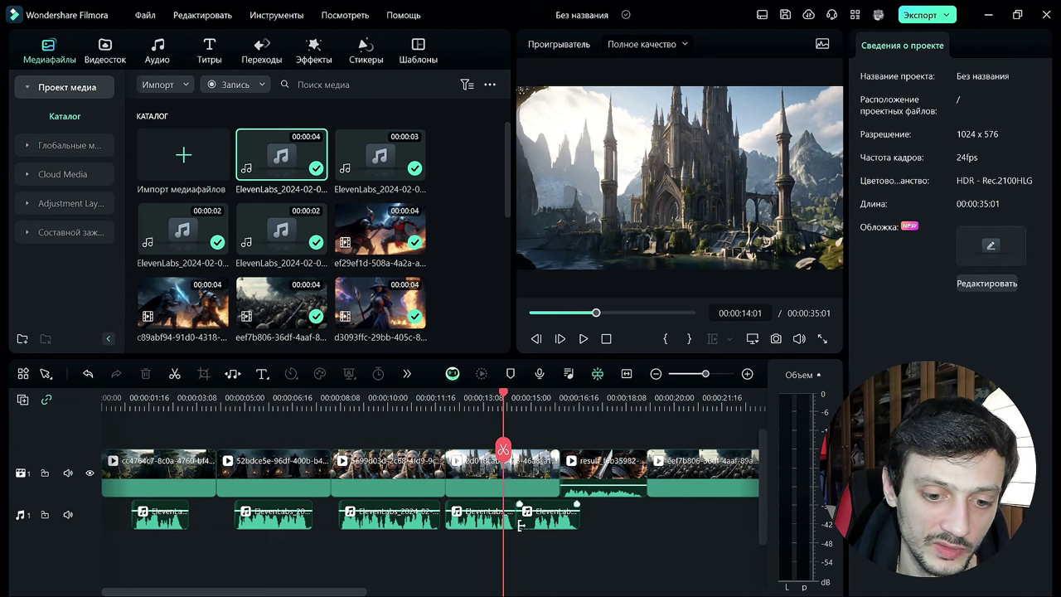
drag(503, 395, 535, 398)
click(551, 515)
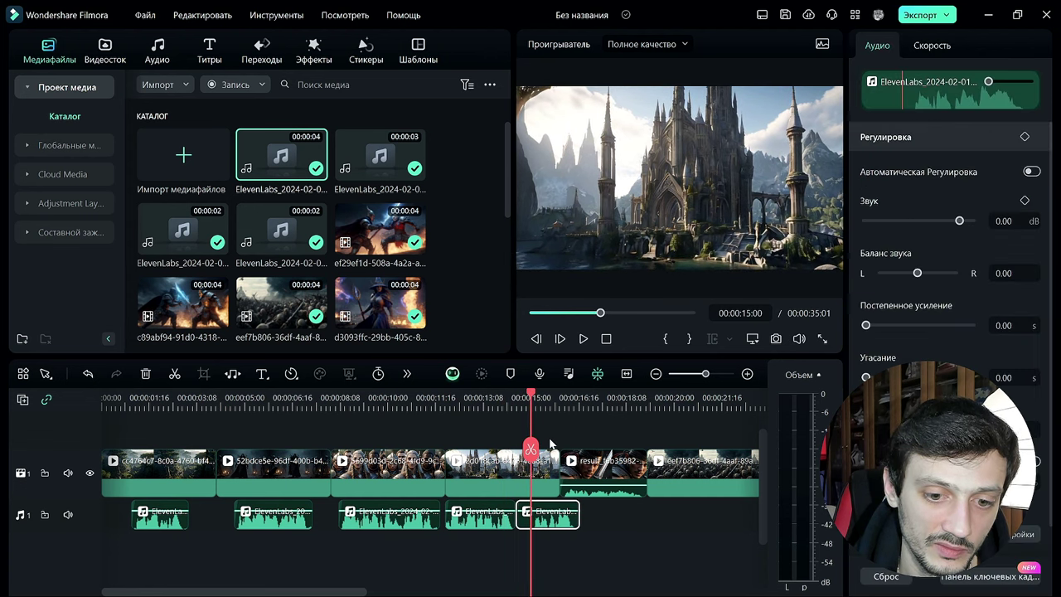
click(530, 450)
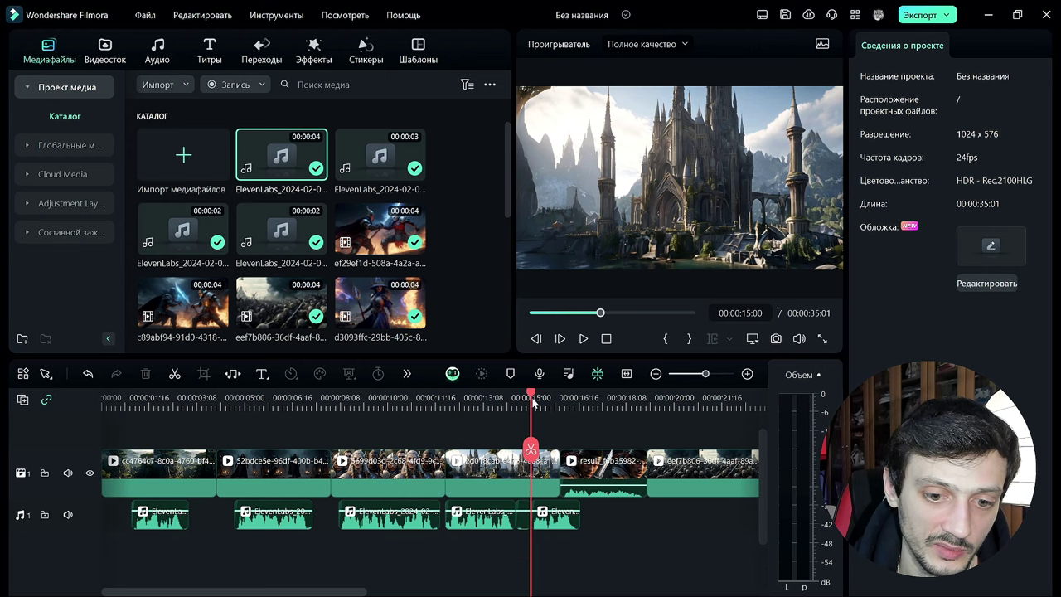
Delete the short silent segment between the two spoken parts of the fourth voice clip
drag(535, 402, 556, 398)
click(523, 514)
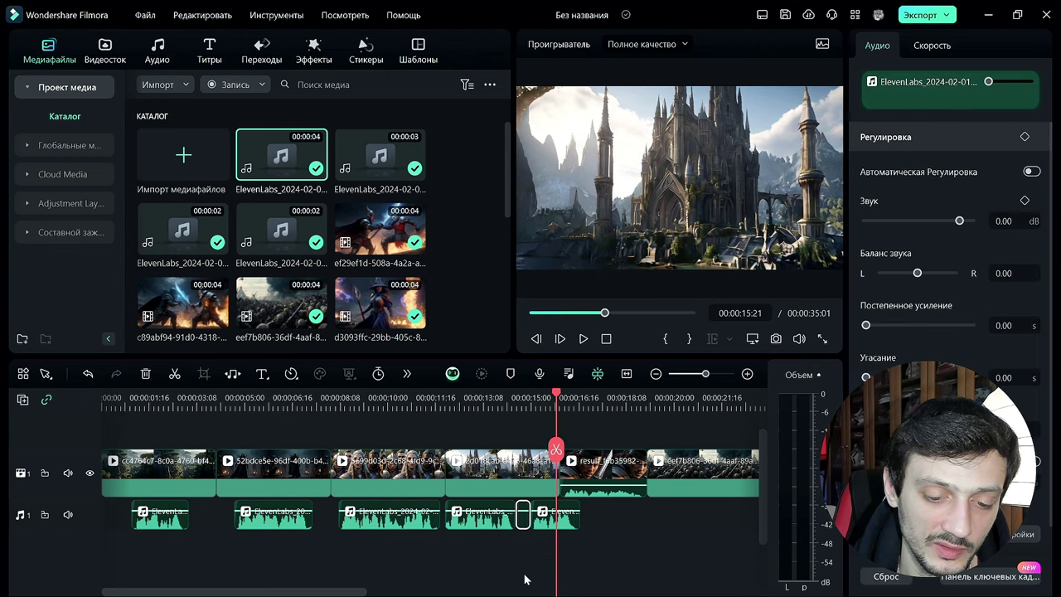
right_click(523, 520)
click(576, 263)
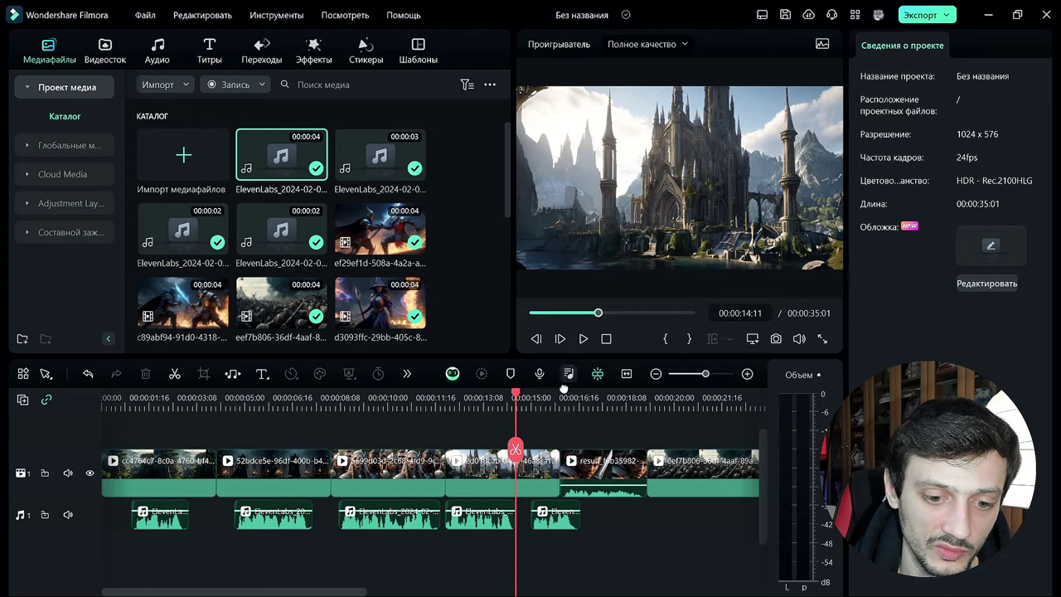
Move the last spoken part of the fourth voice clip back to close the gap, directly after its first part
drag(513, 398, 506, 398)
click(535, 518)
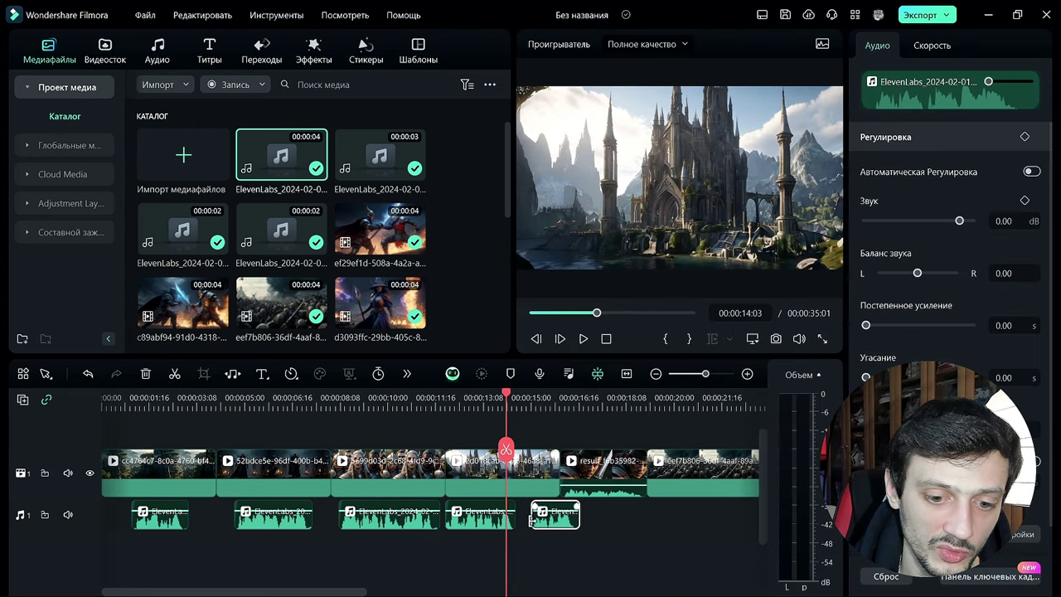
mouse_move(544, 522)
mouse_down()
mouse_move(554, 520)
mouse_move(529, 518)
mouse_move(543, 520)
mouse_up()
click(489, 431)
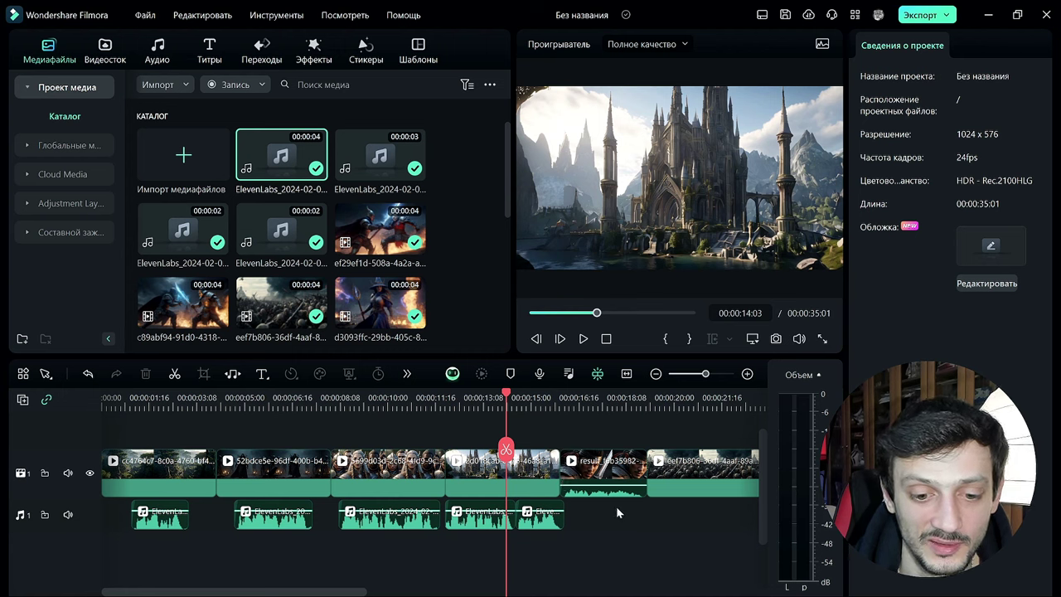
Play from the start of the castle clip to the skeleton army clip to check the shortened voice-over, and pause
drag(508, 396, 446, 400)
key(space)
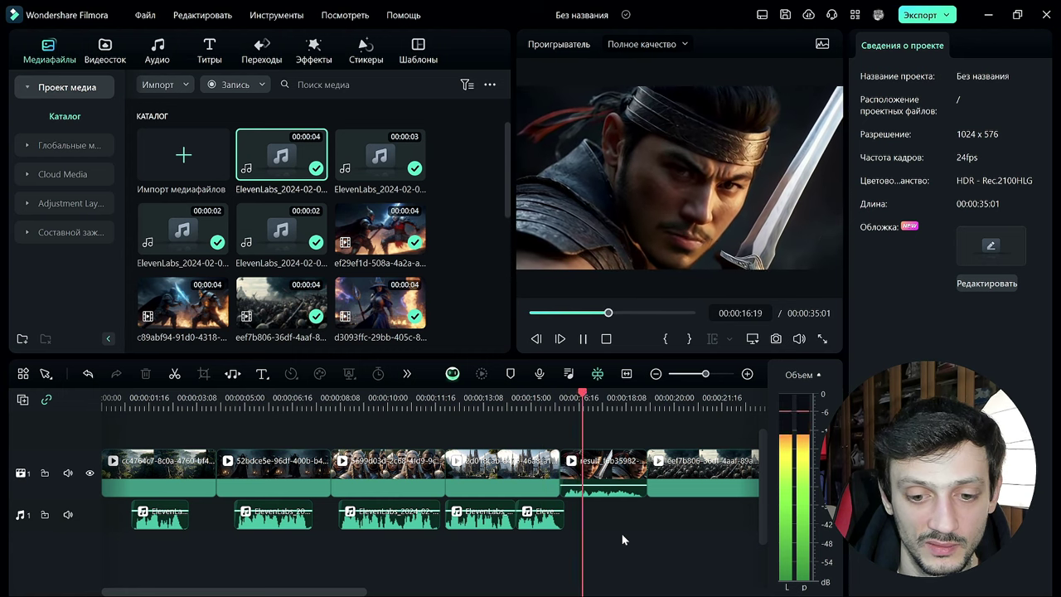
key(space)
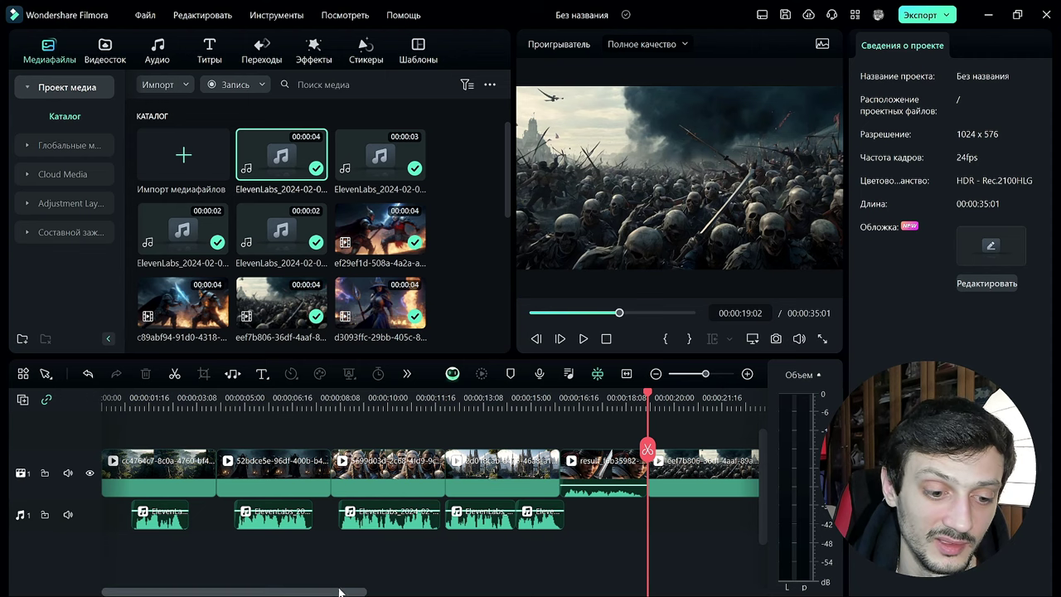
Audition audio clip 038 from the media library and place it beneath the last video clip, ending together with it
drag(328, 594, 496, 592)
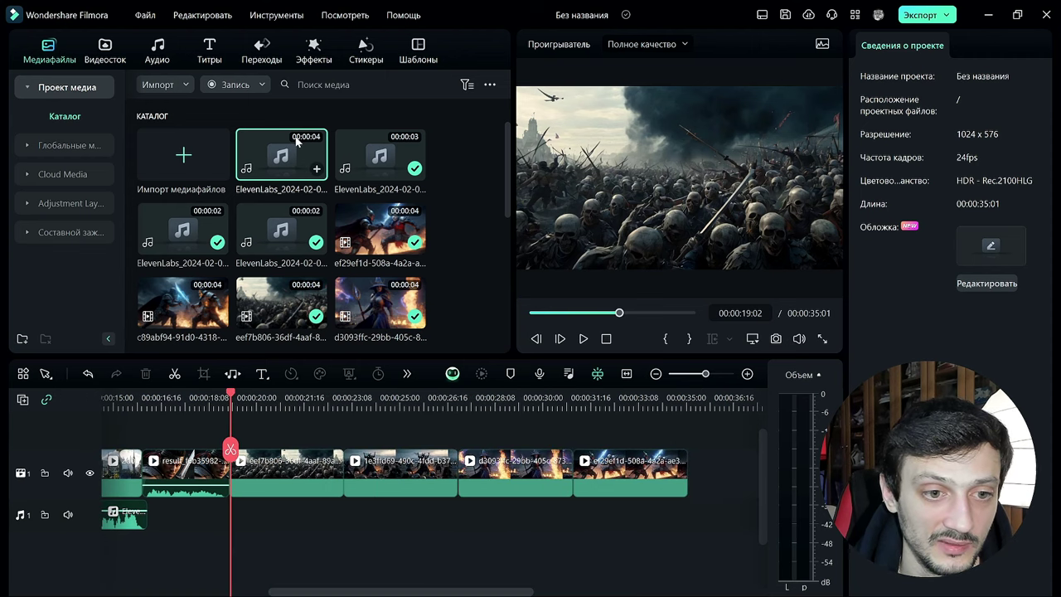
drag(512, 172, 507, 286)
double_click(380, 155)
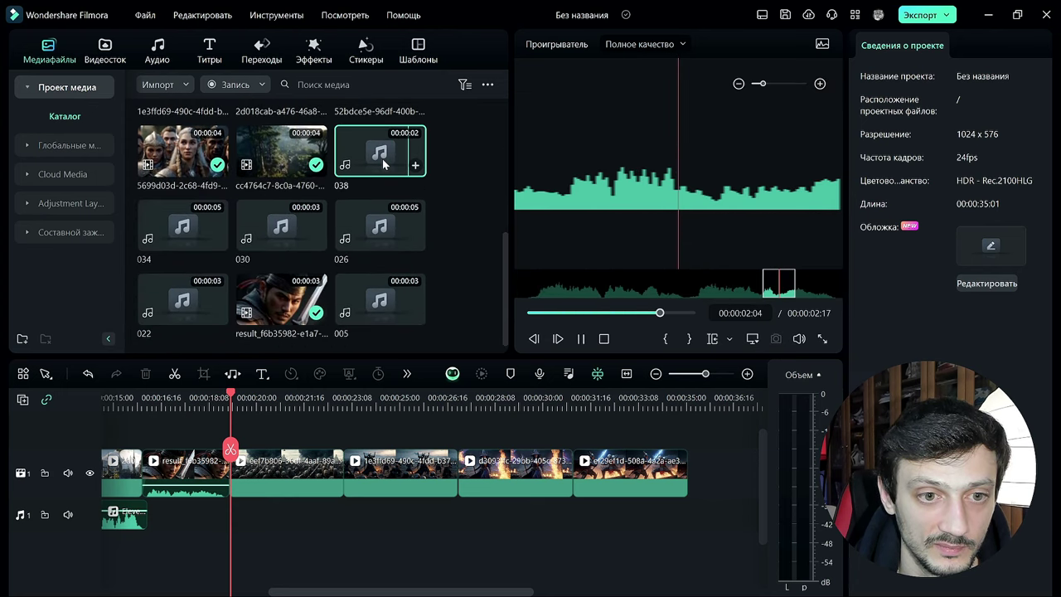
drag(382, 159, 613, 518)
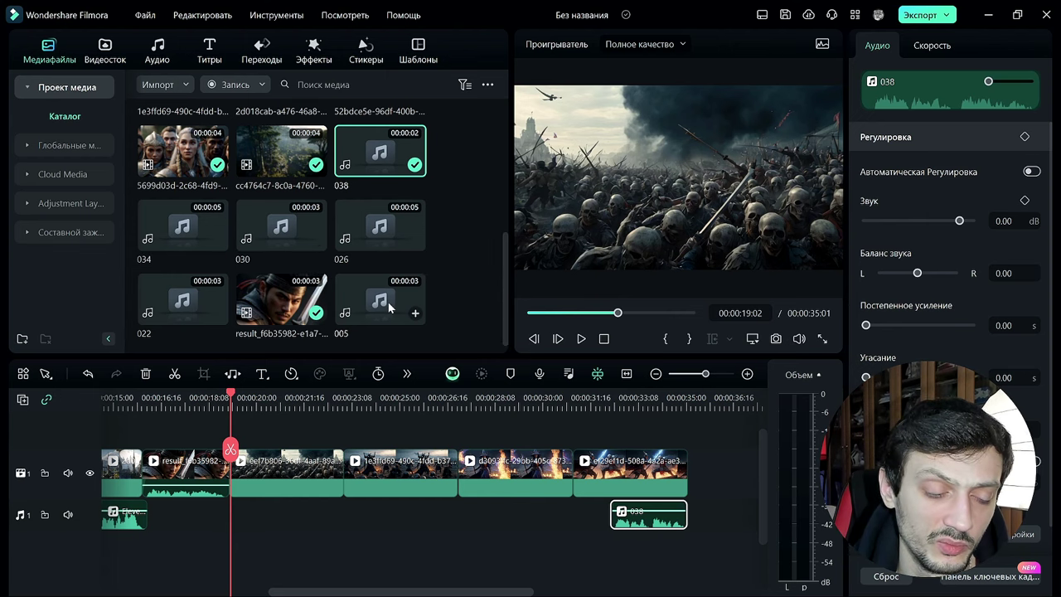
Audition audio clips 022 and 026, and place 026 beneath the video clips, starting together with the horned warlord clip
double_click(186, 300)
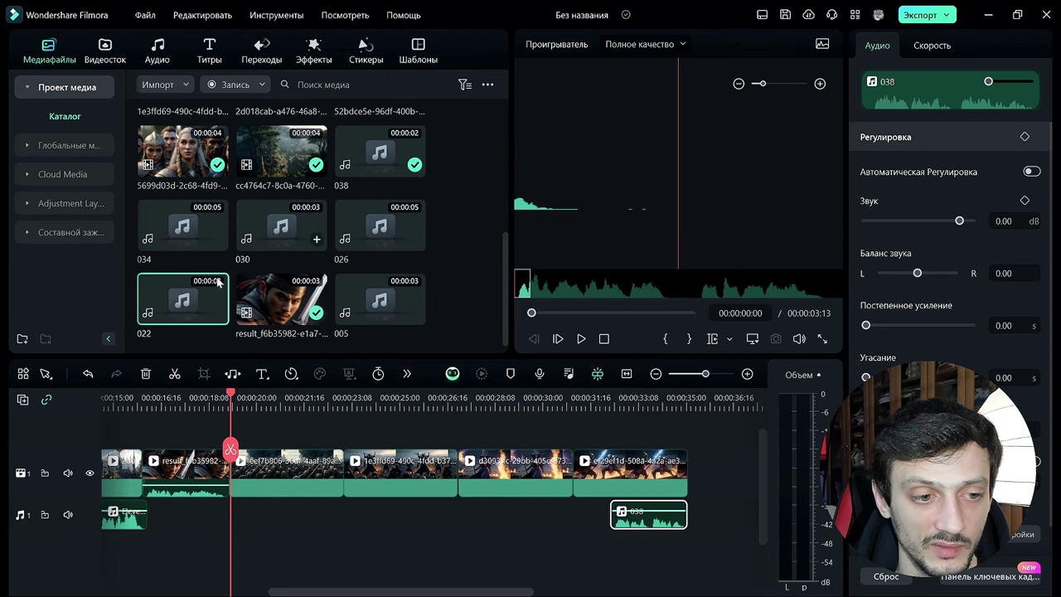
double_click(370, 231)
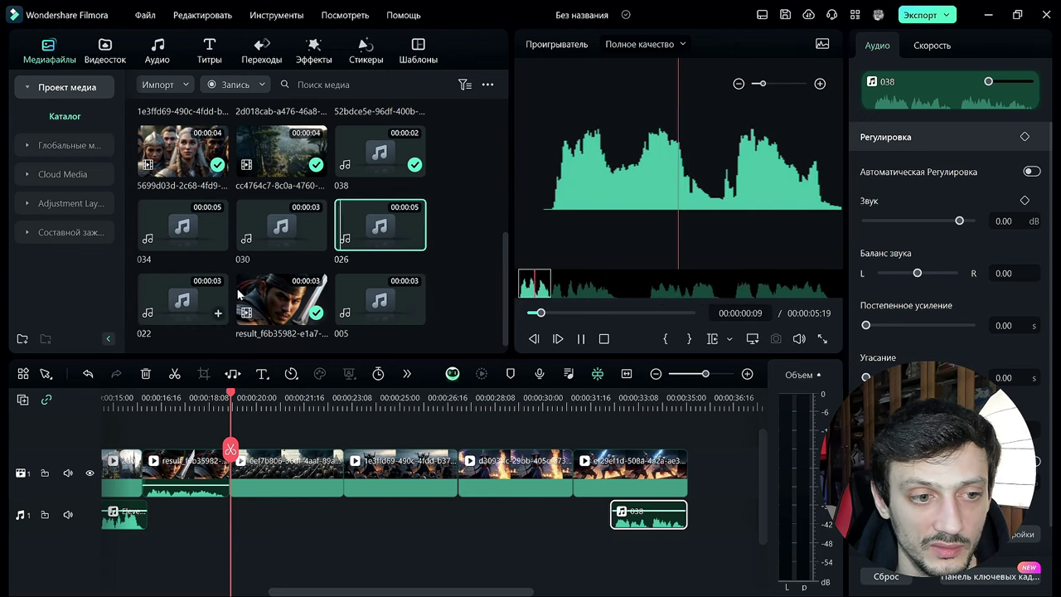
double_click(180, 305)
key(space)
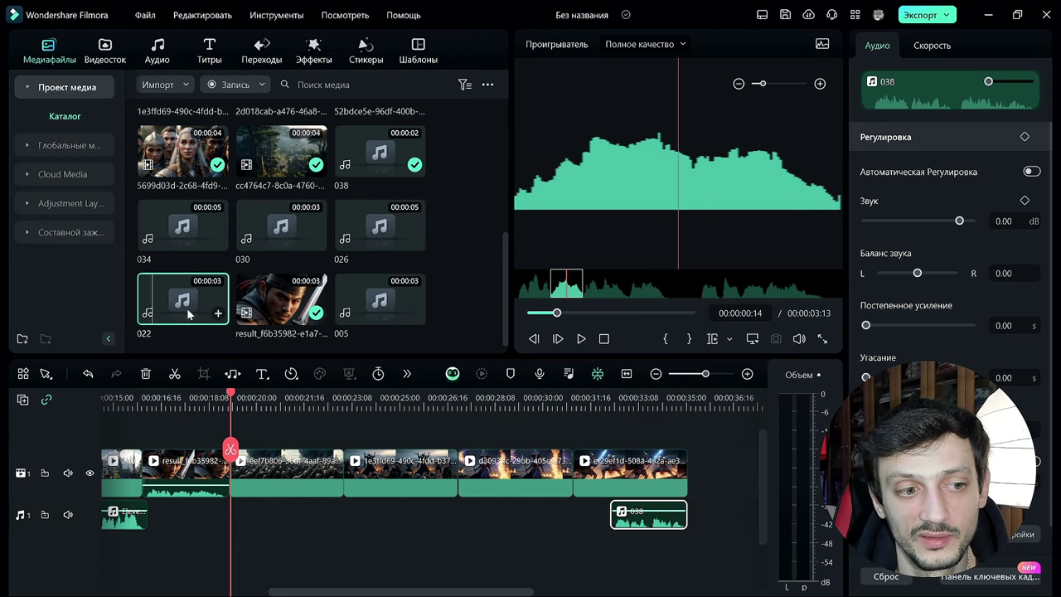
double_click(368, 230)
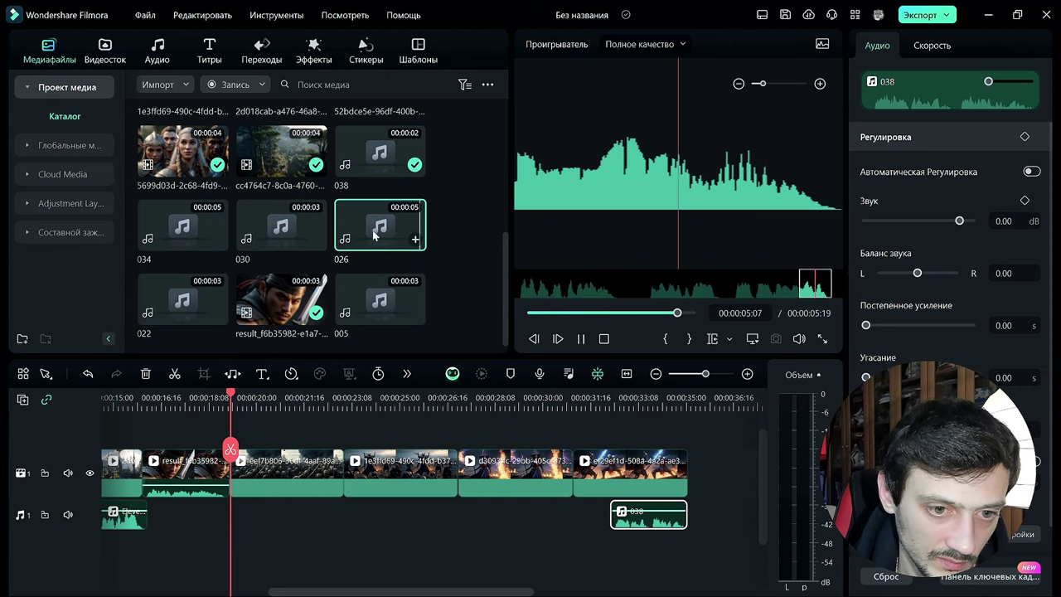
drag(375, 234, 391, 515)
Audition audio clip 030, place it on the audio track directly after clip 026, and play it there
double_click(273, 232)
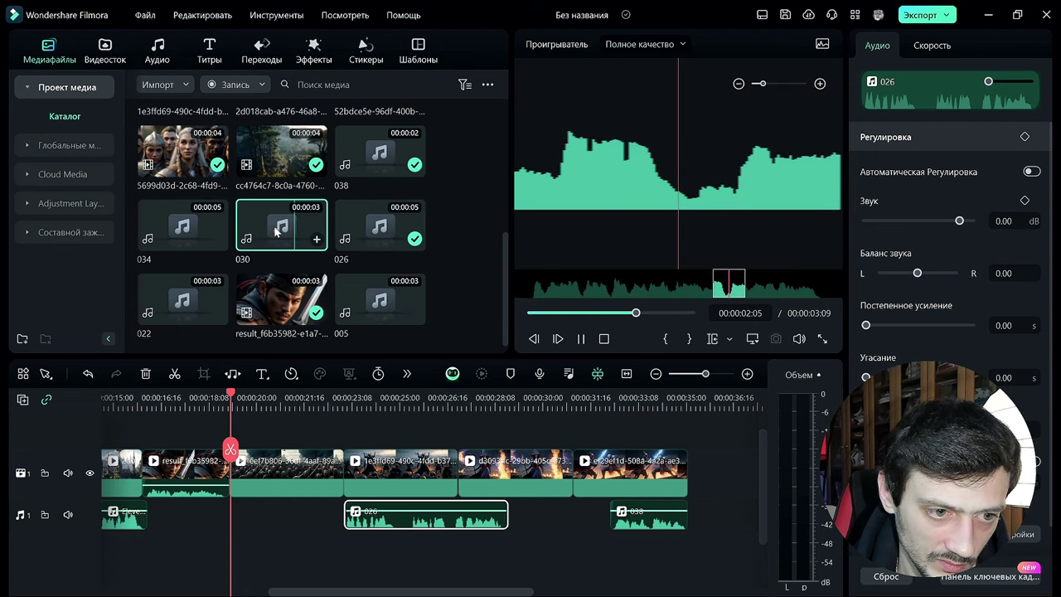
drag(268, 225, 538, 518)
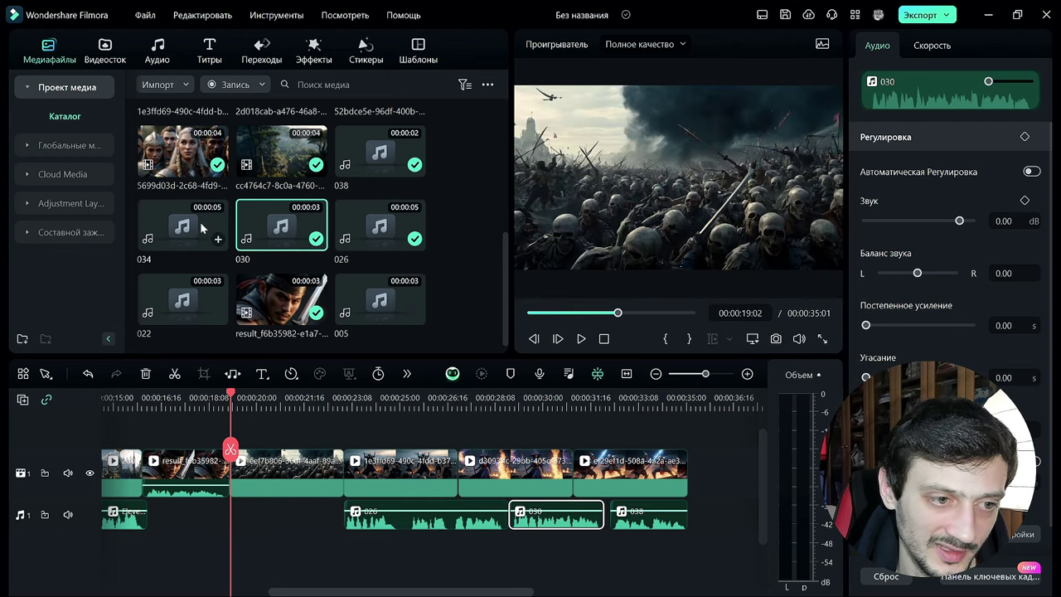
click(526, 399)
key(space)
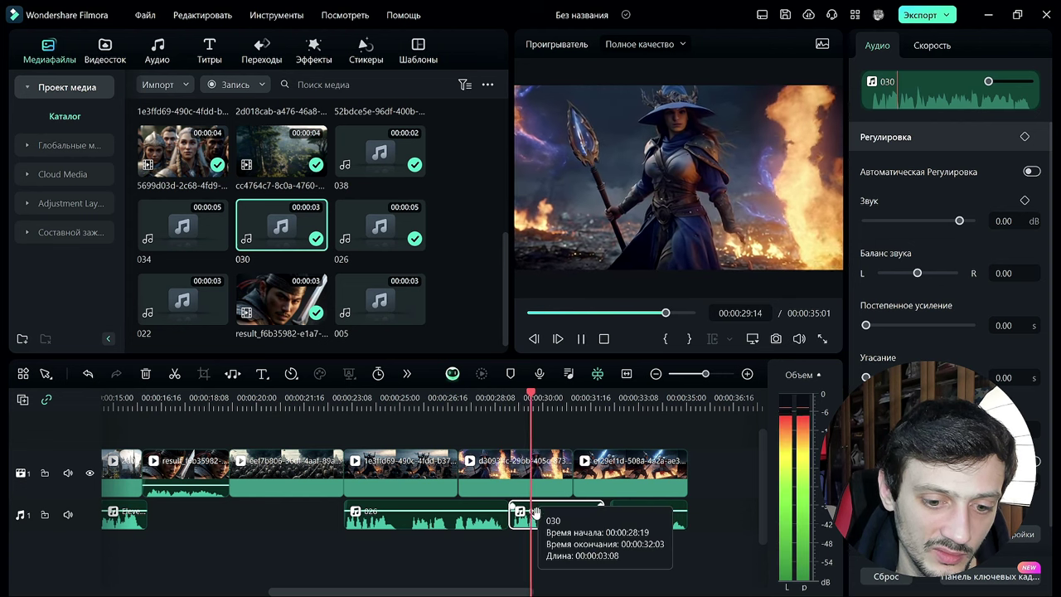
key(space)
Split audio clip 030 at 00:00:29:19 and delete its first part
scroll(569, 401, up, 2)
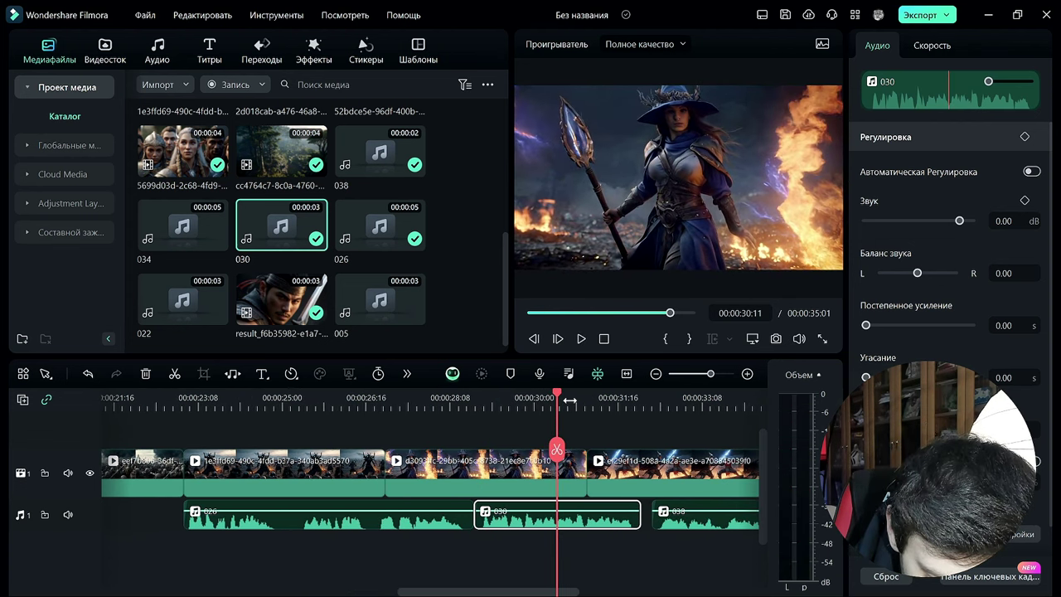
scroll(569, 400, up, 1)
drag(557, 398, 518, 402)
key(space)
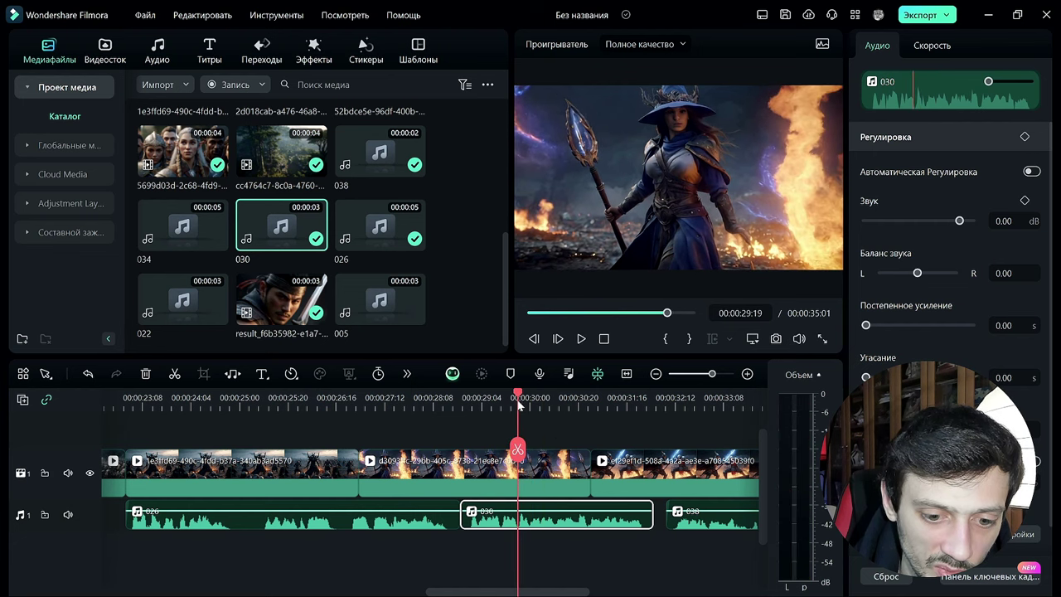
click(517, 448)
click(490, 514)
key(Delete)
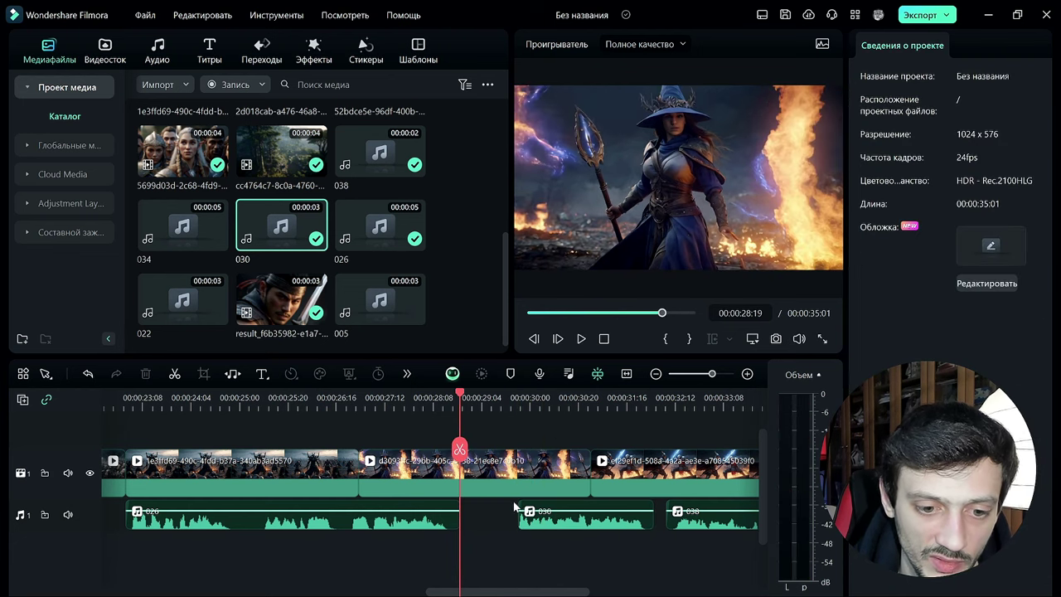
Play the rest of the shortened clip 030, and audition audio clips 034, 038 and 026 from the media library
key(space)
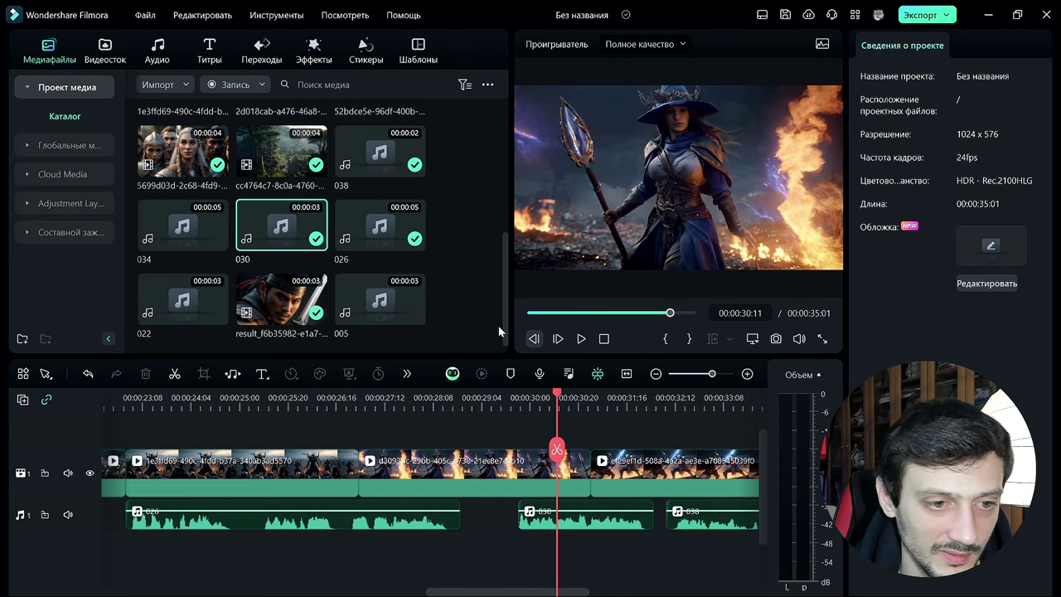
click(168, 210)
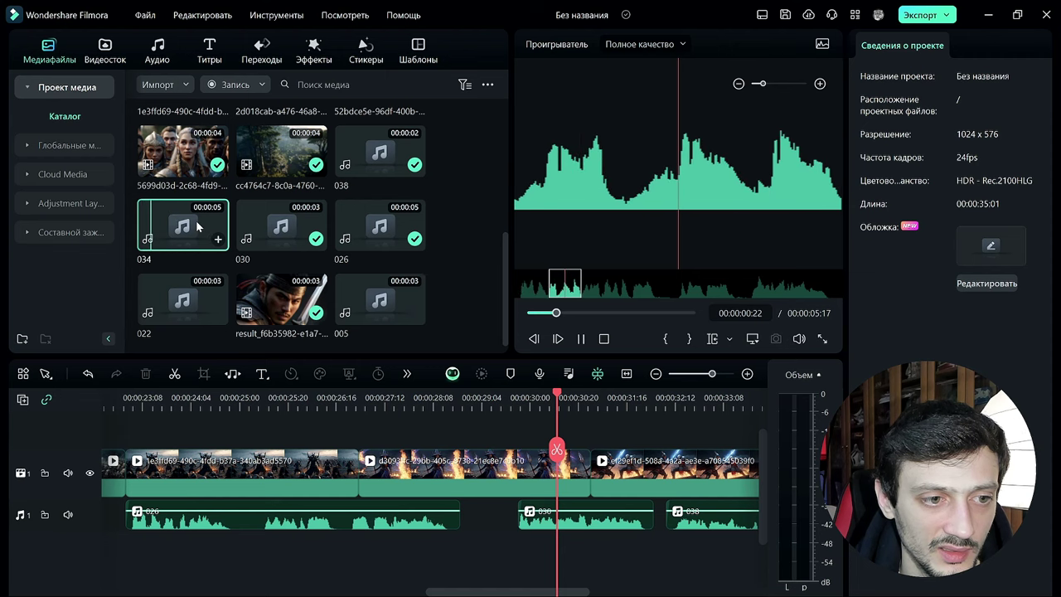
double_click(381, 152)
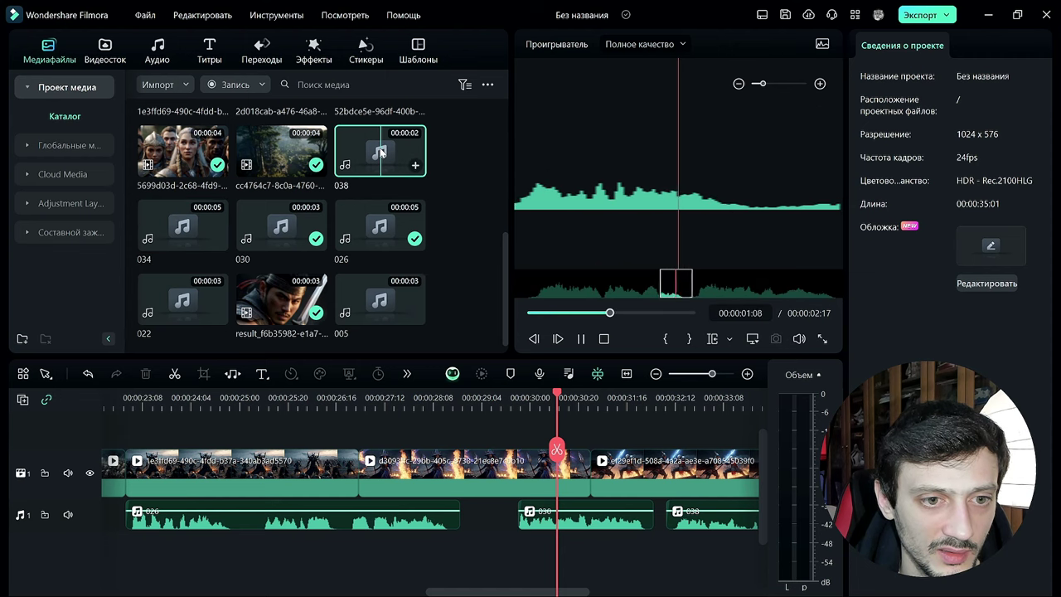
double_click(367, 240)
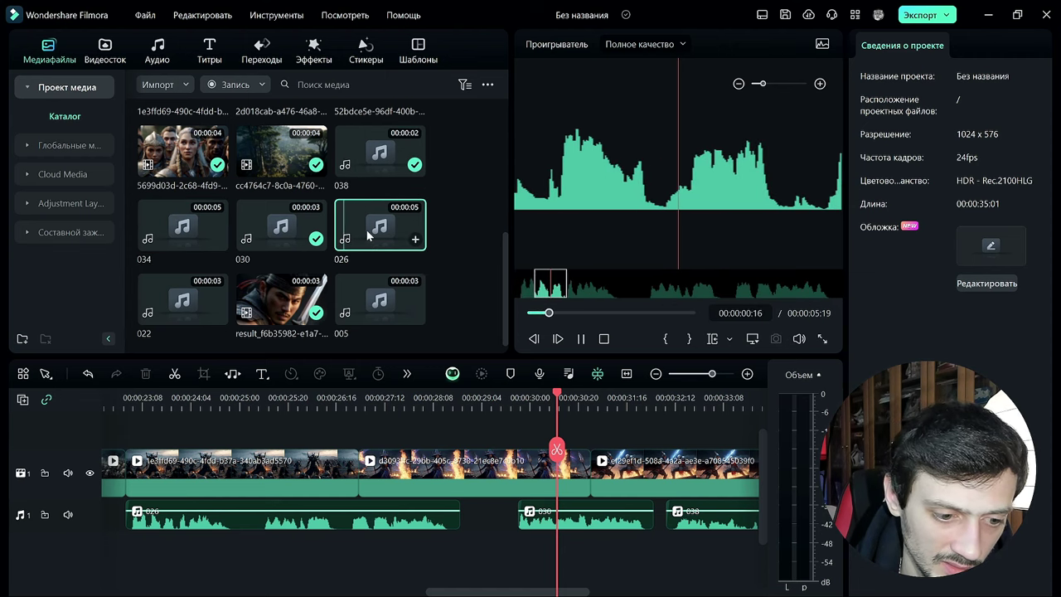
Move audio clip 026 earlier so it ends together with the horned warlord clip, and play it to check the timing
scroll(497, 409, down, 2)
click(360, 402)
key(space)
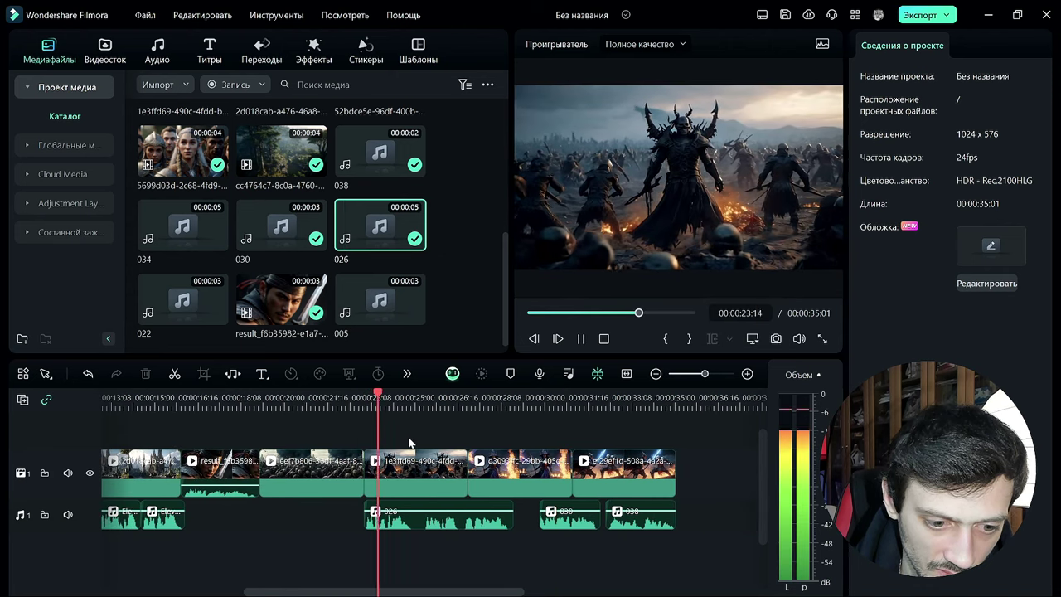
key(space)
drag(461, 518, 416, 537)
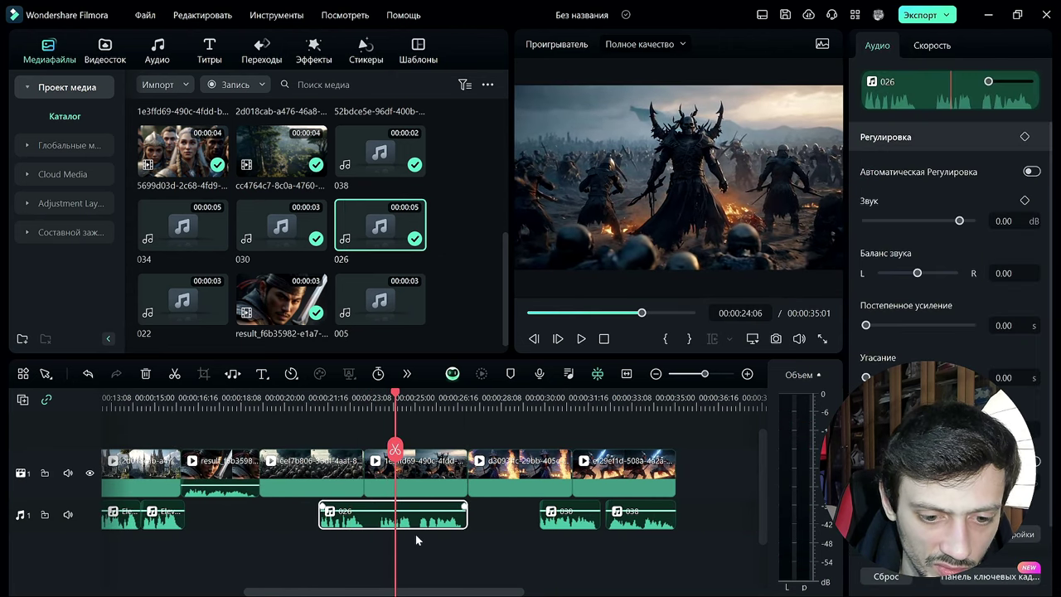
click(334, 431)
key(space)
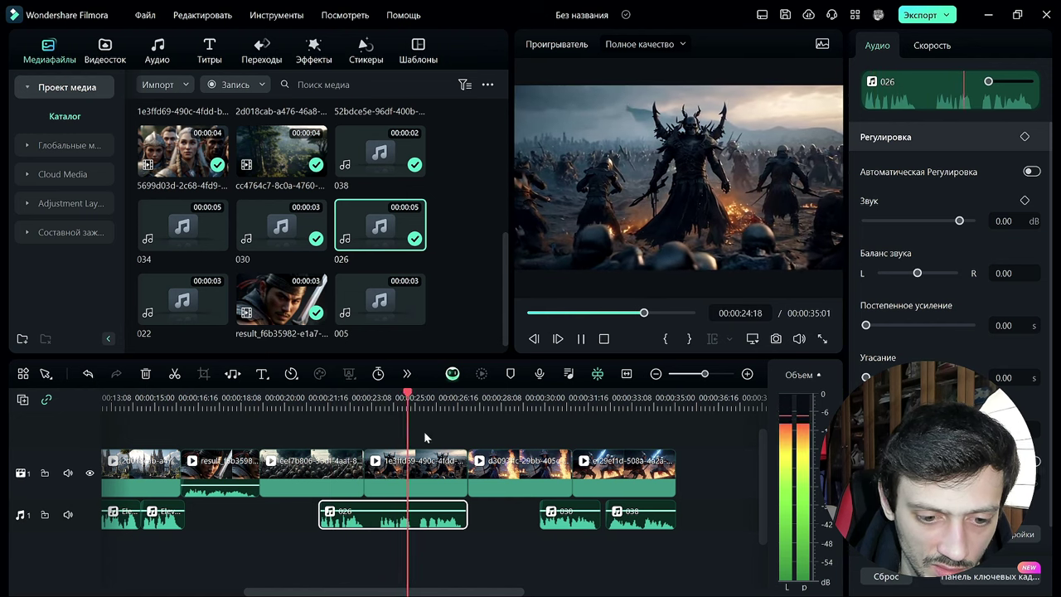
key(space)
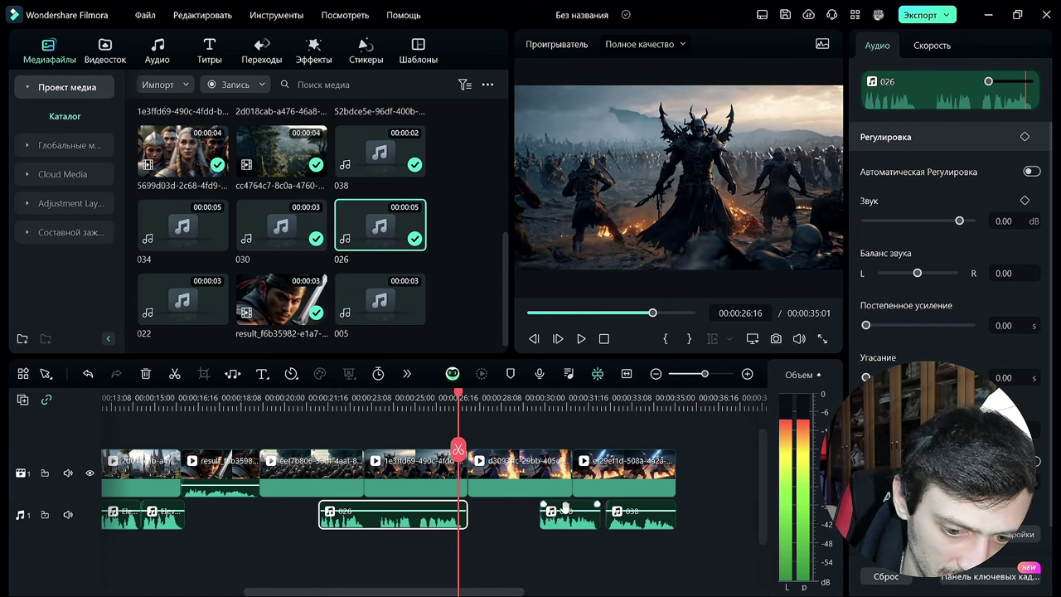
Move the shortened audio clip 030 earlier, beneath the sorceress clip, and play that part
drag(572, 513, 511, 484)
key(space)
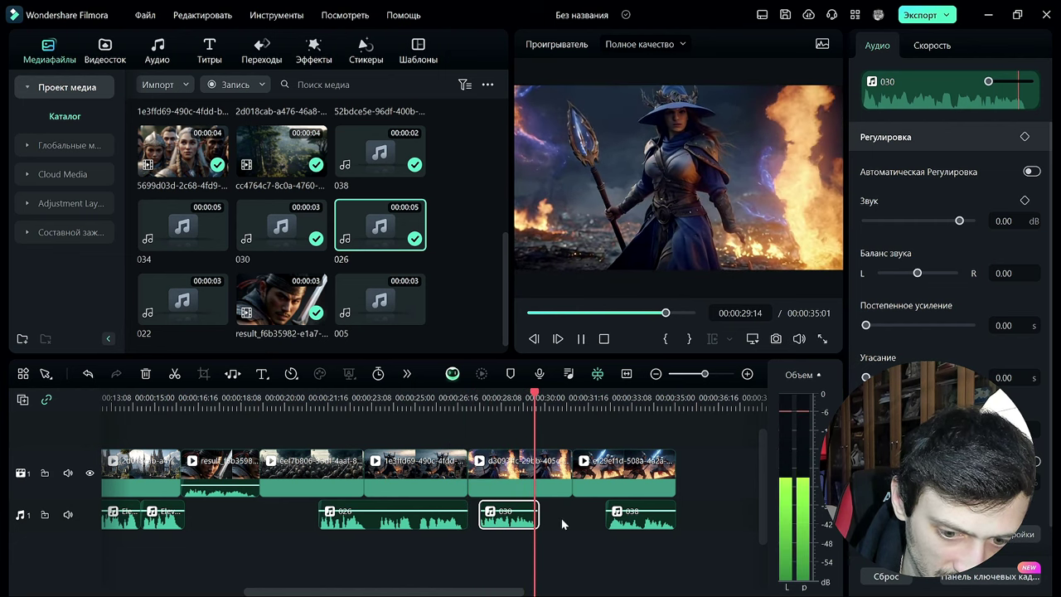
key(space)
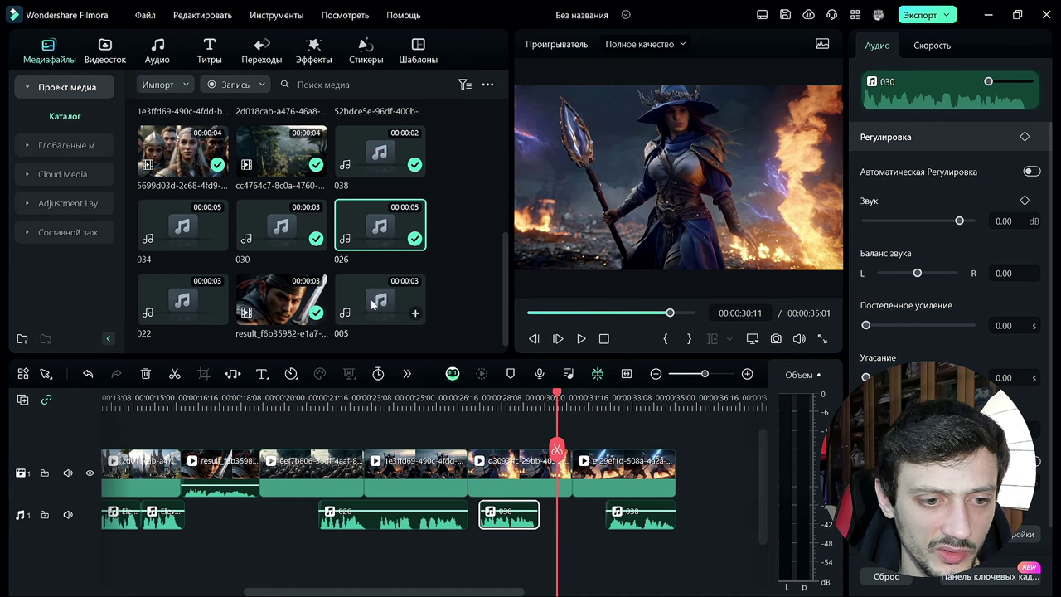
Audition audio clips 022, 034, 030 and 026 in the media library to compare the spoken lines
click(179, 302)
click(184, 231)
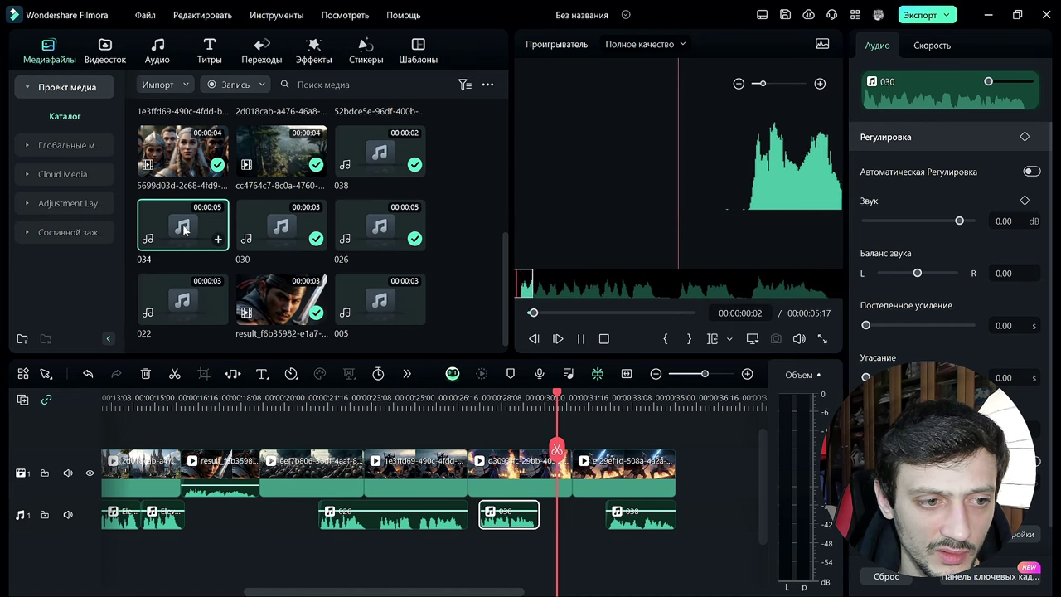
click(286, 230)
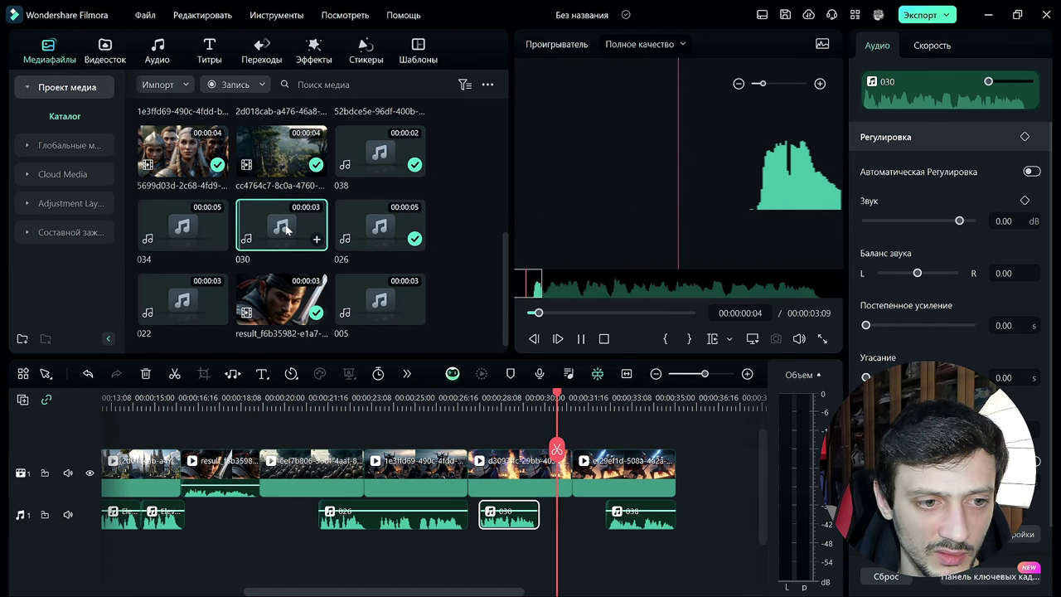
click(377, 230)
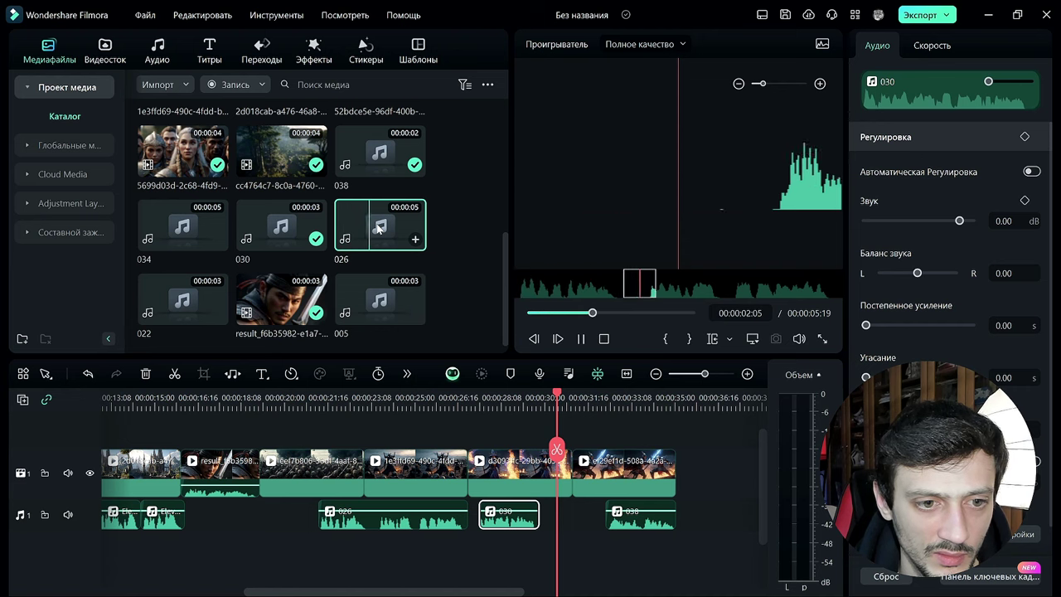
click(182, 234)
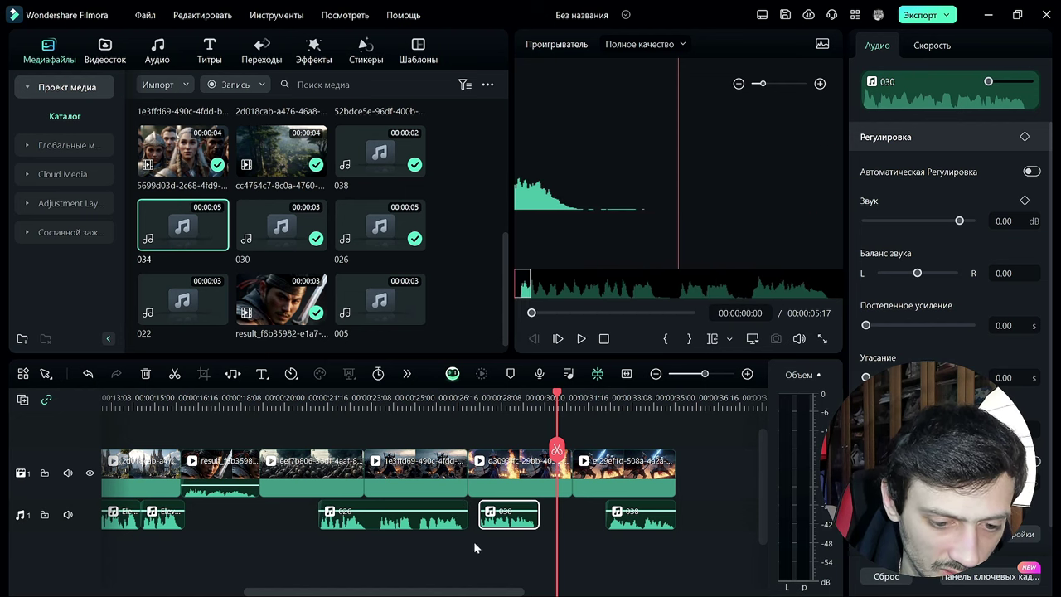
Shift audio clips 030 and 026 later, place clip 034 directly before 026, and play 026 and 034 to compare them
drag(506, 524, 551, 523)
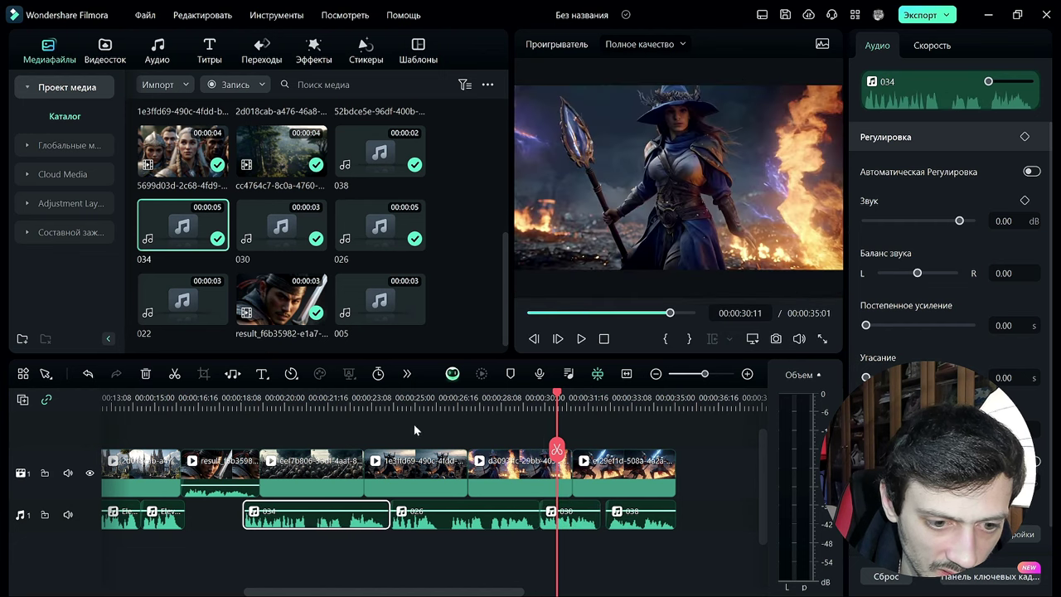
click(399, 398)
key(space)
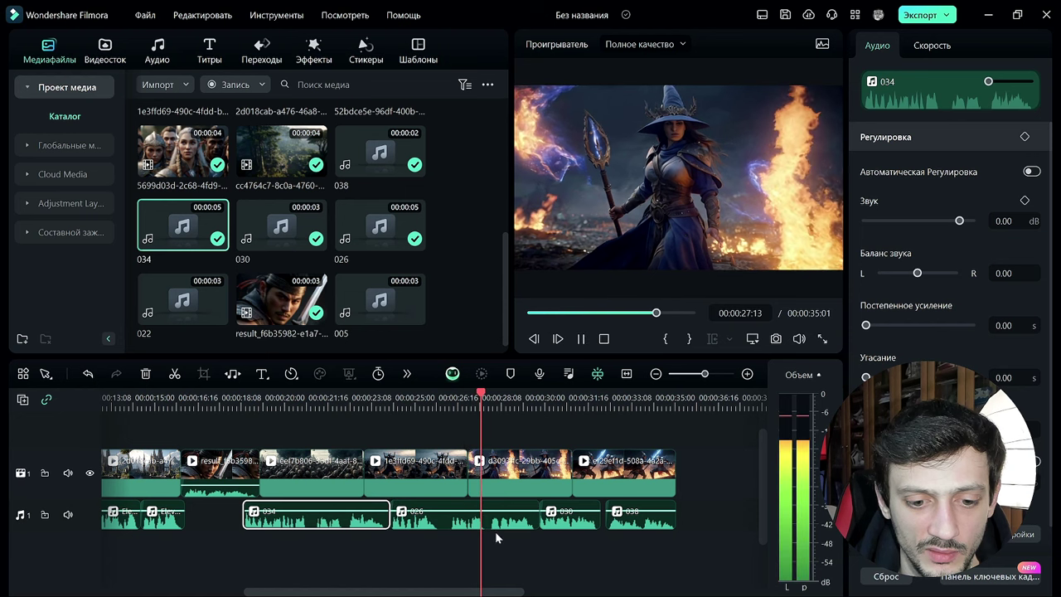
key(space)
drag(495, 402, 246, 398)
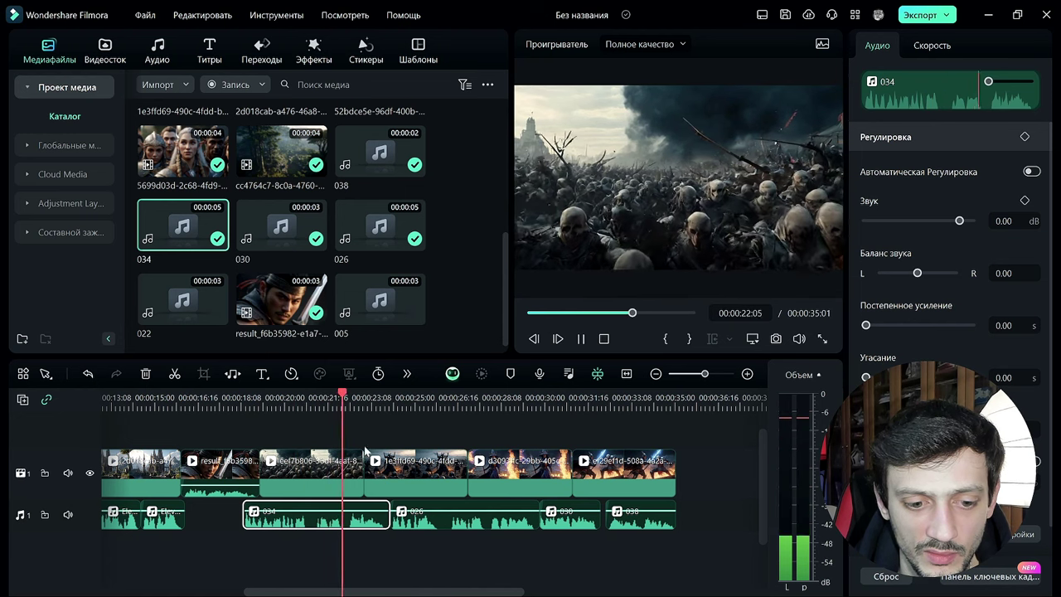
Delete audio clip 026 from the timeline, move clip 034 later to end together with the horned warlord clip, and play it
click(453, 527)
key(Delete)
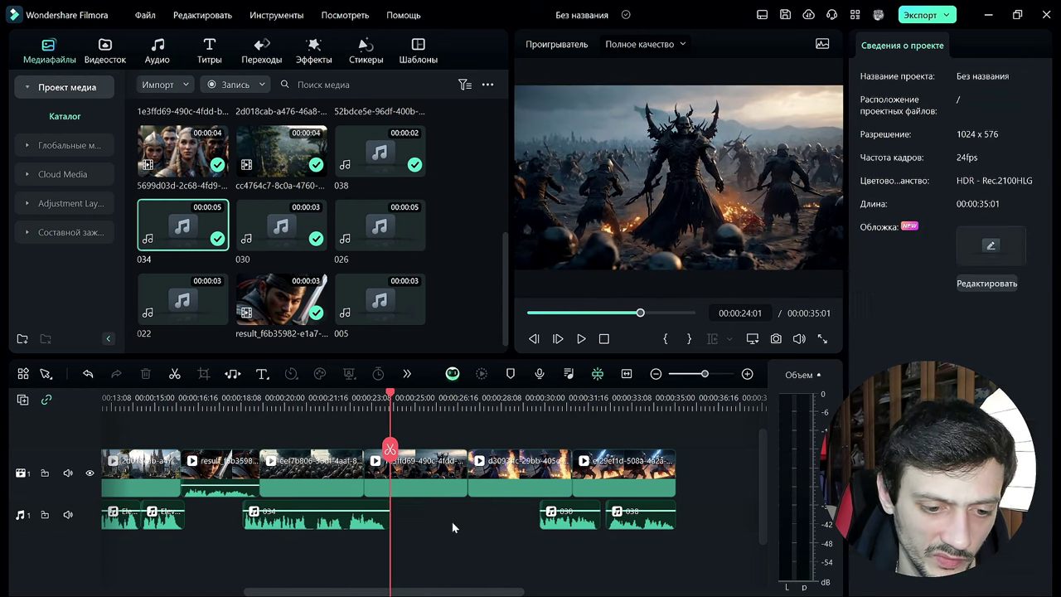
drag(325, 523, 413, 529)
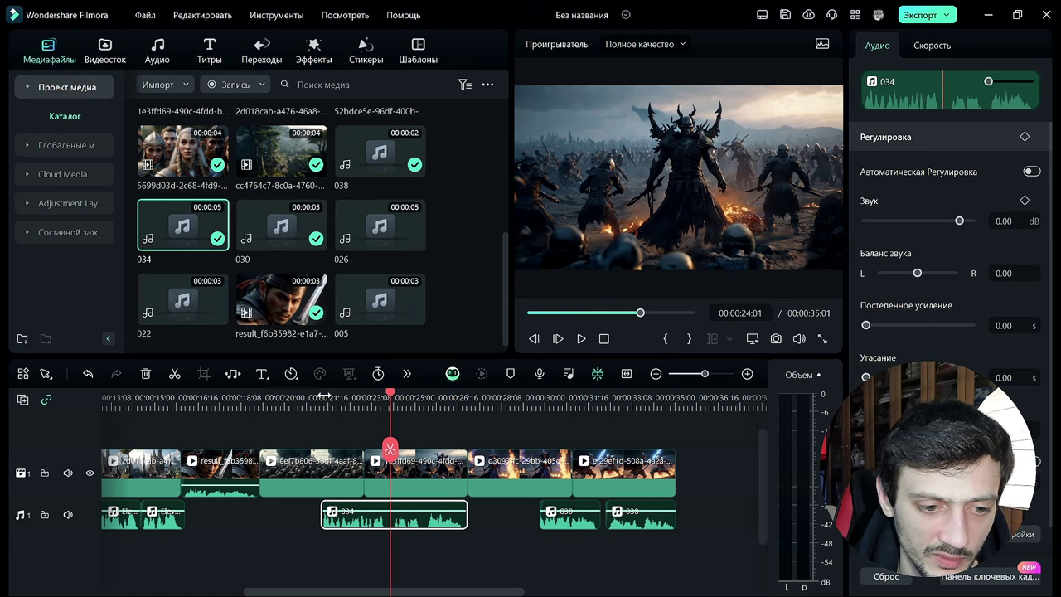
click(323, 397)
key(space)
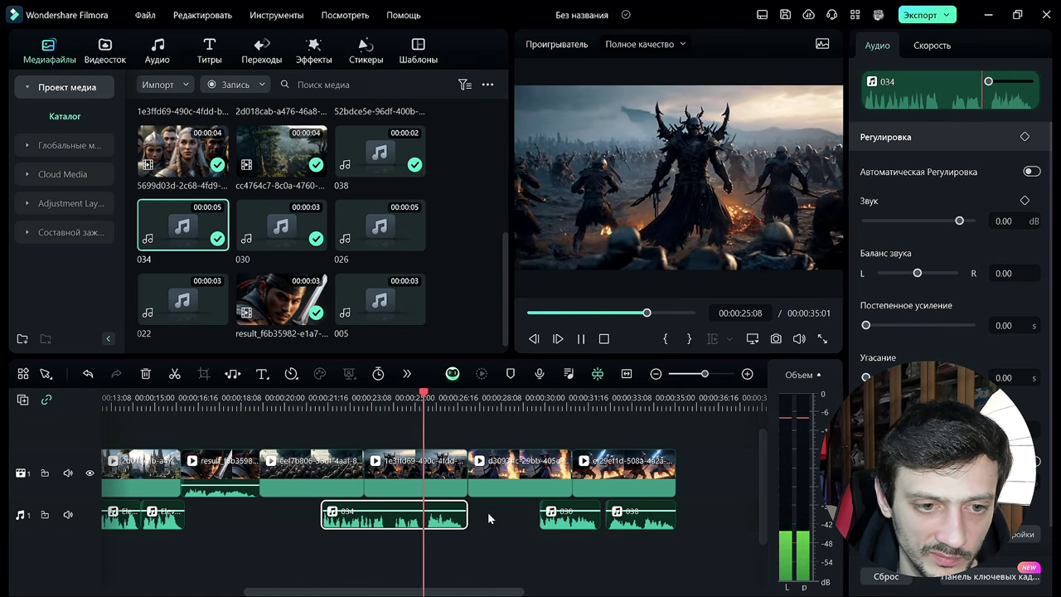
Extend the start of audio clip 030 back to its full length and move it earlier to end together with the sorceress clip
click(543, 514)
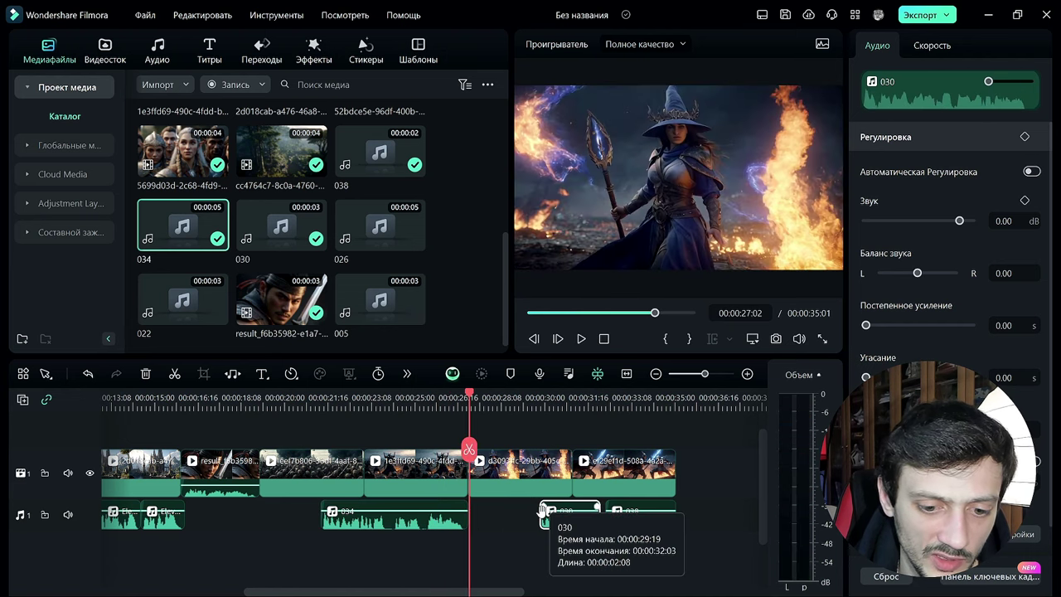
drag(539, 518, 465, 524)
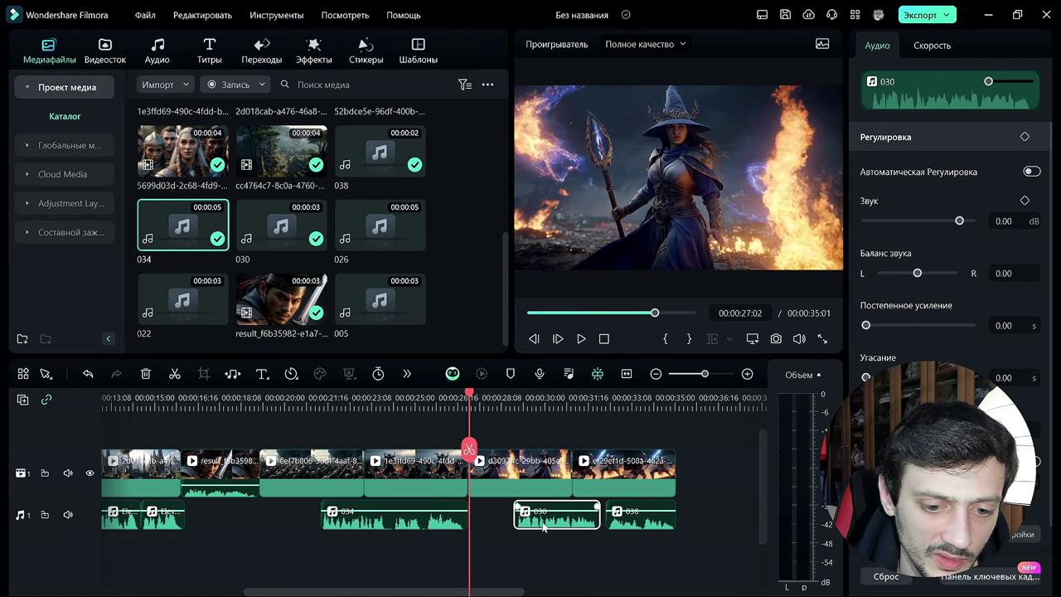
drag(543, 528, 515, 527)
key(space)
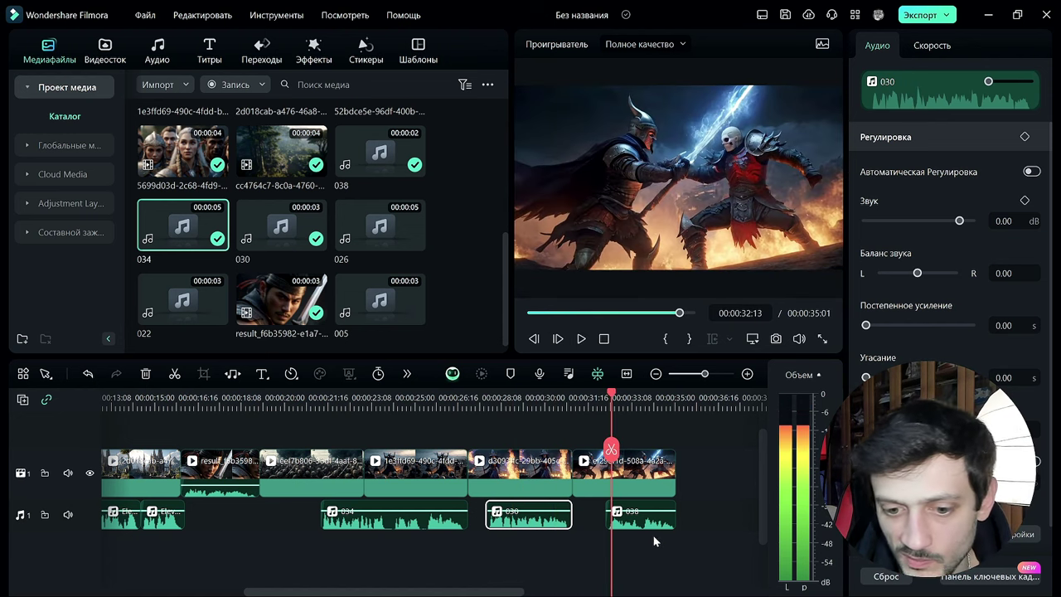
Move audio clip 038 earlier so it starts together with the last video clip, the sword duel
key(space)
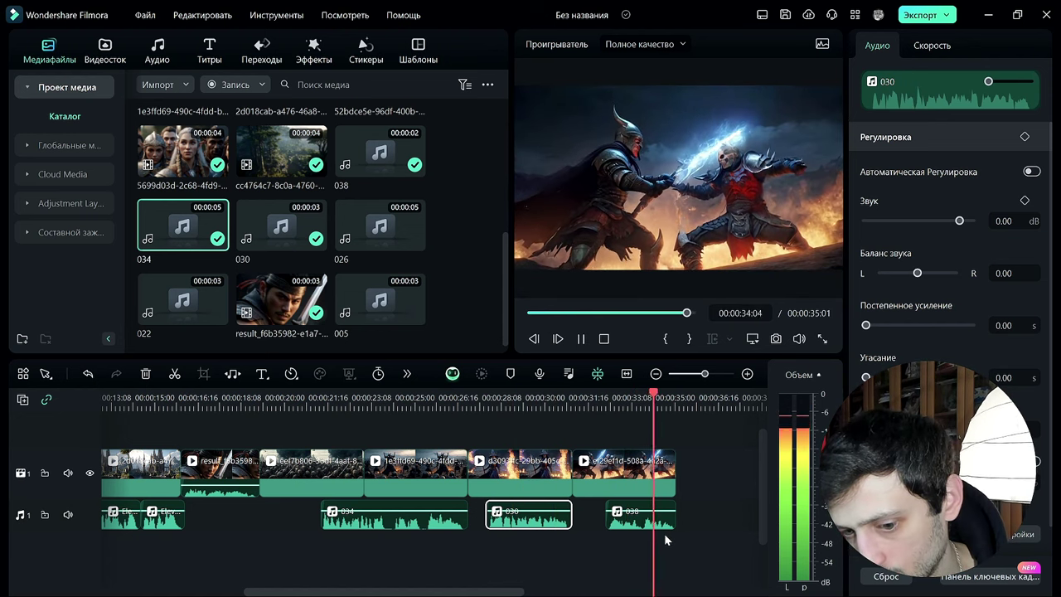
drag(664, 522, 632, 522)
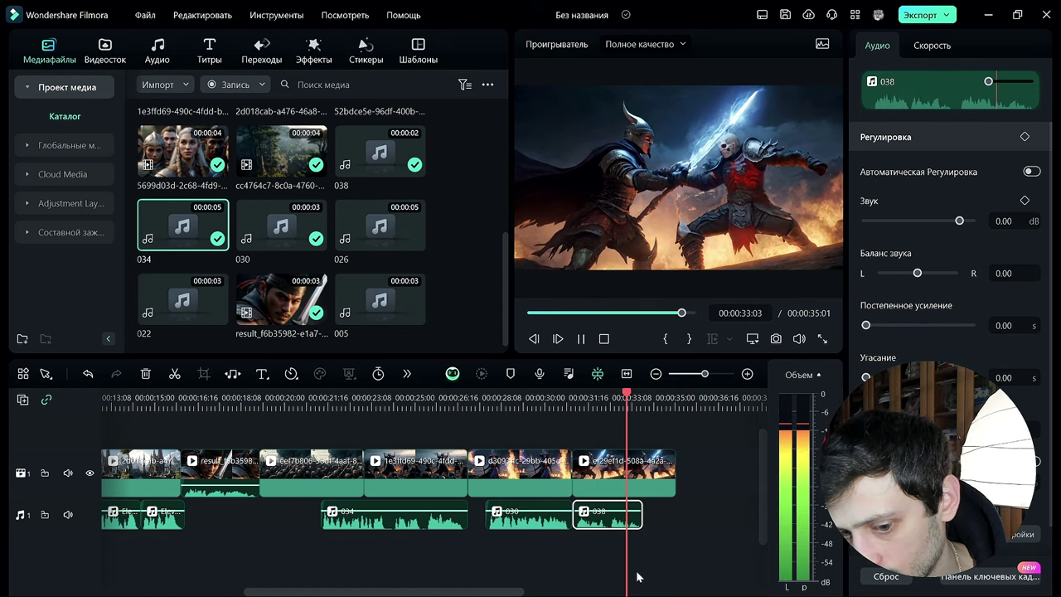
key(space)
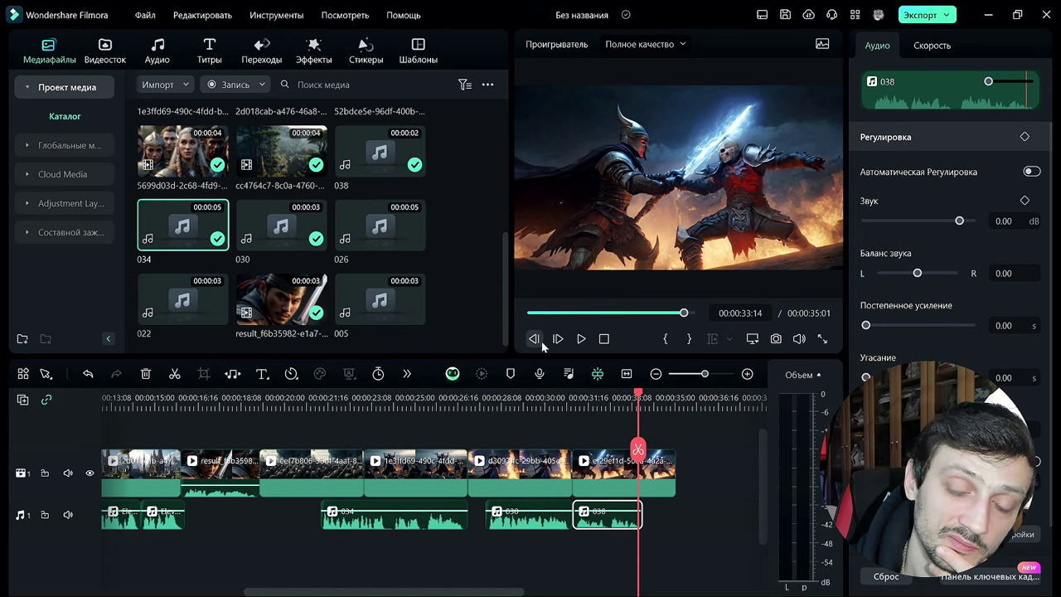
drag(398, 592, 256, 592)
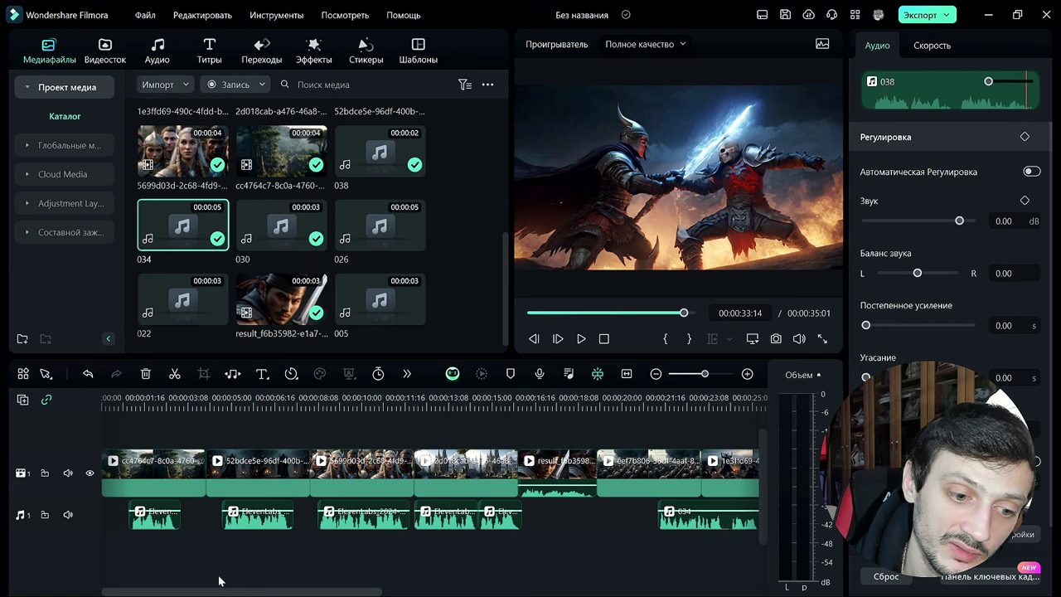
drag(225, 590, 438, 585)
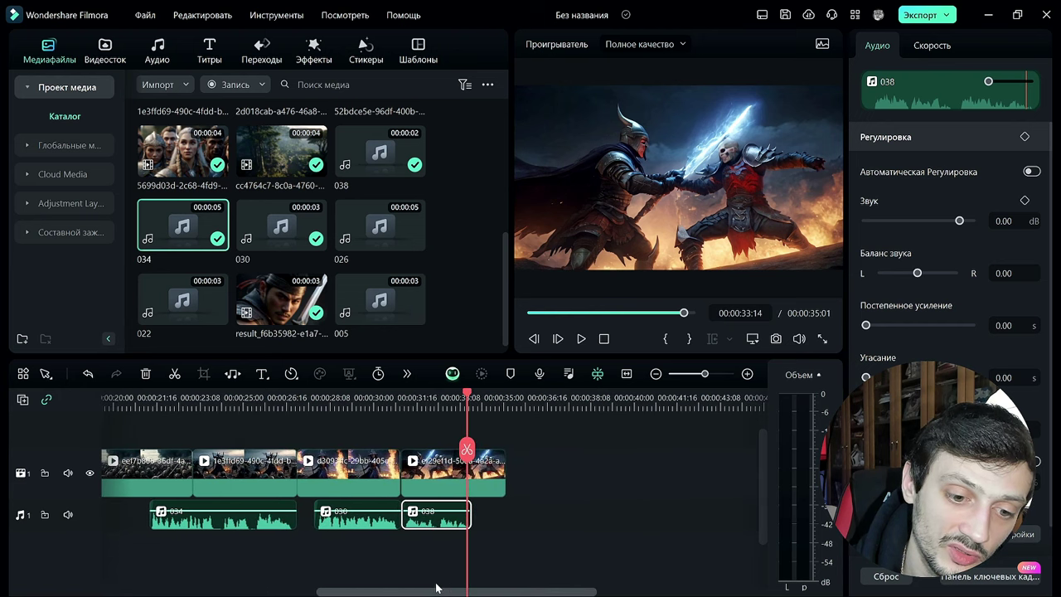
Save the project under the file name Trailer2 in the Projects folder
click(784, 15)
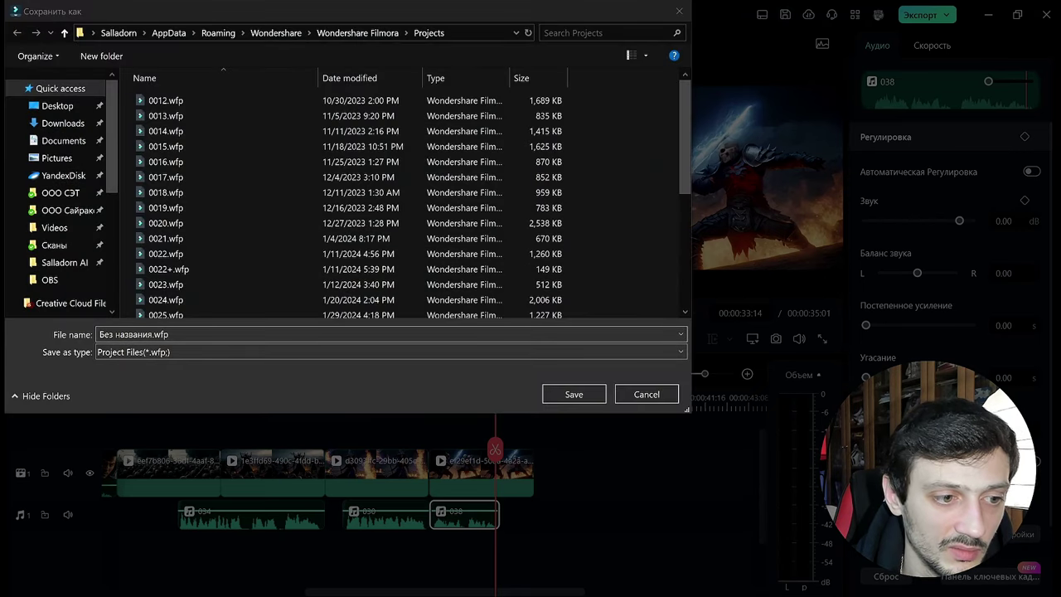
key(BackSpace)
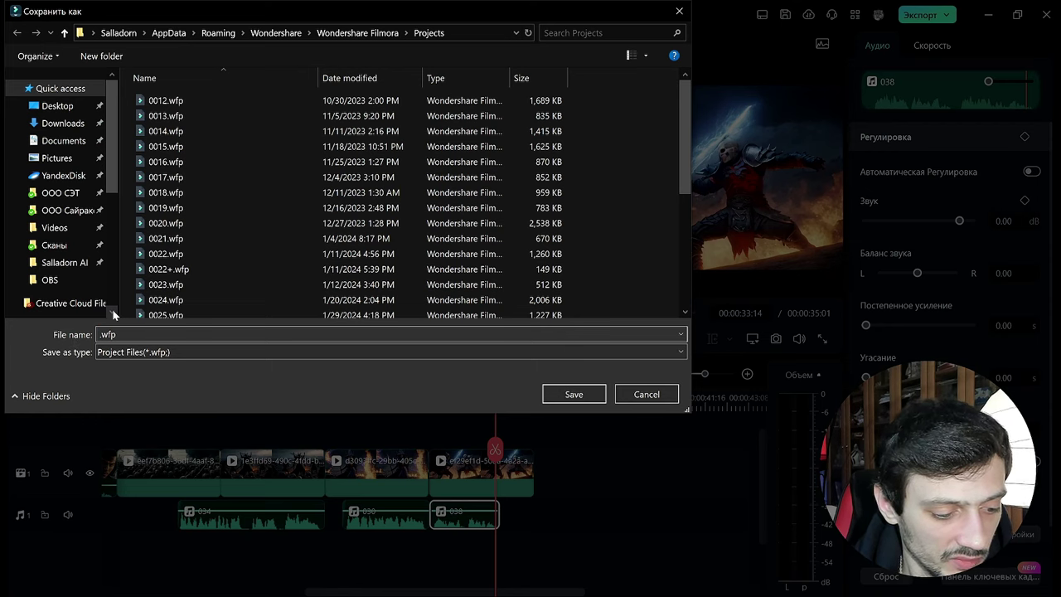
text(Trail)
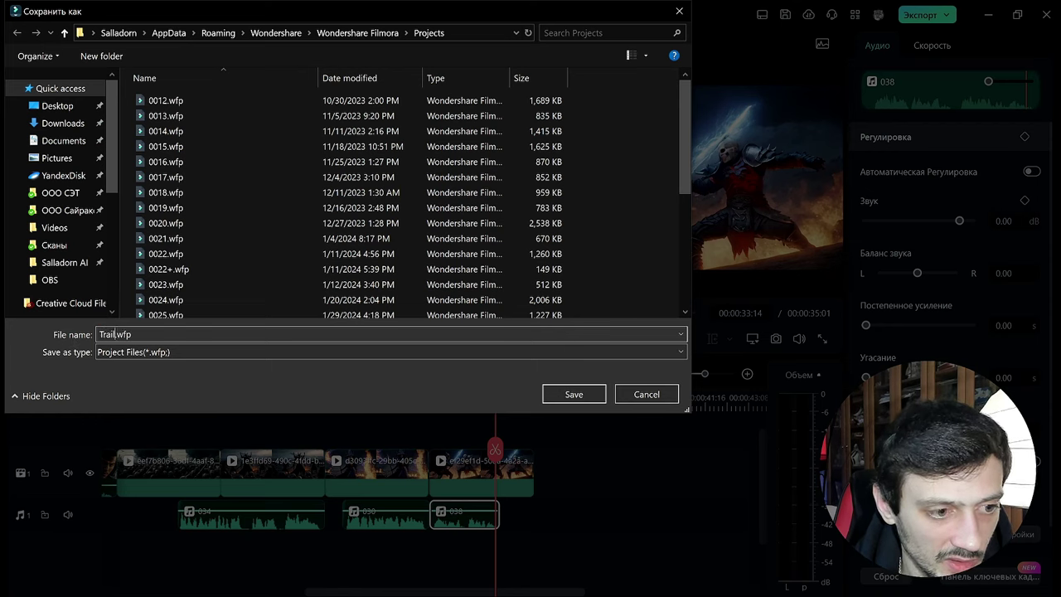
text(er@)
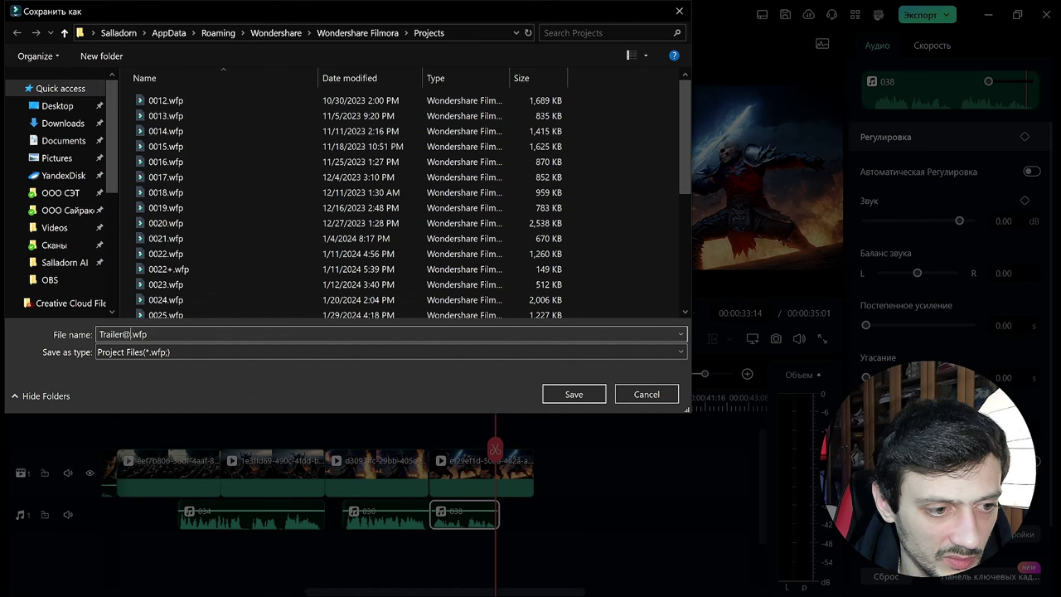
key(BackSpace)
text(2)
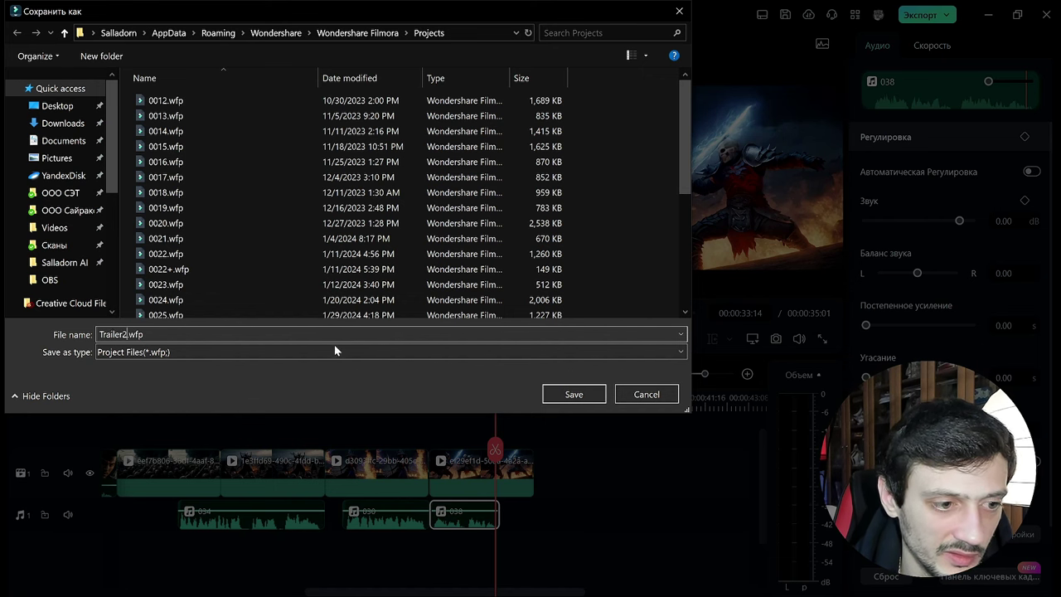
click(572, 394)
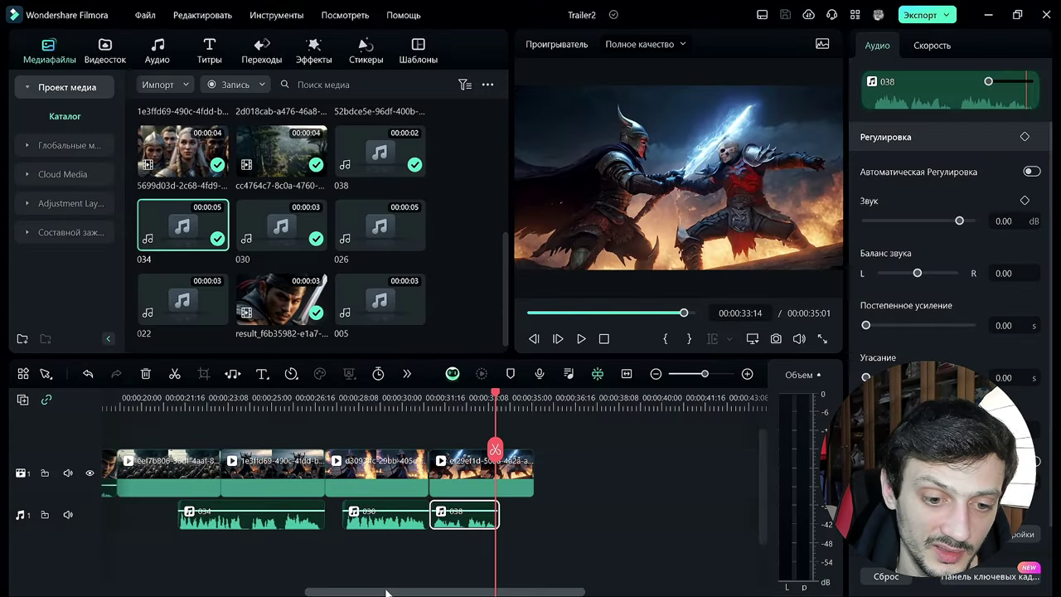
click(542, 523)
drag(464, 590, 399, 590)
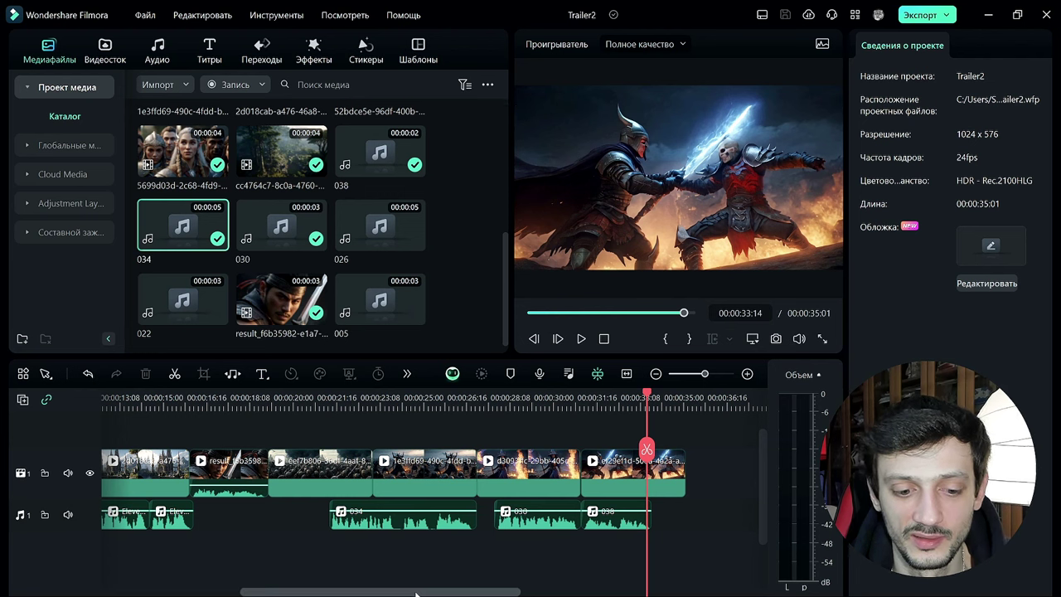
scroll(415, 593, left, 3)
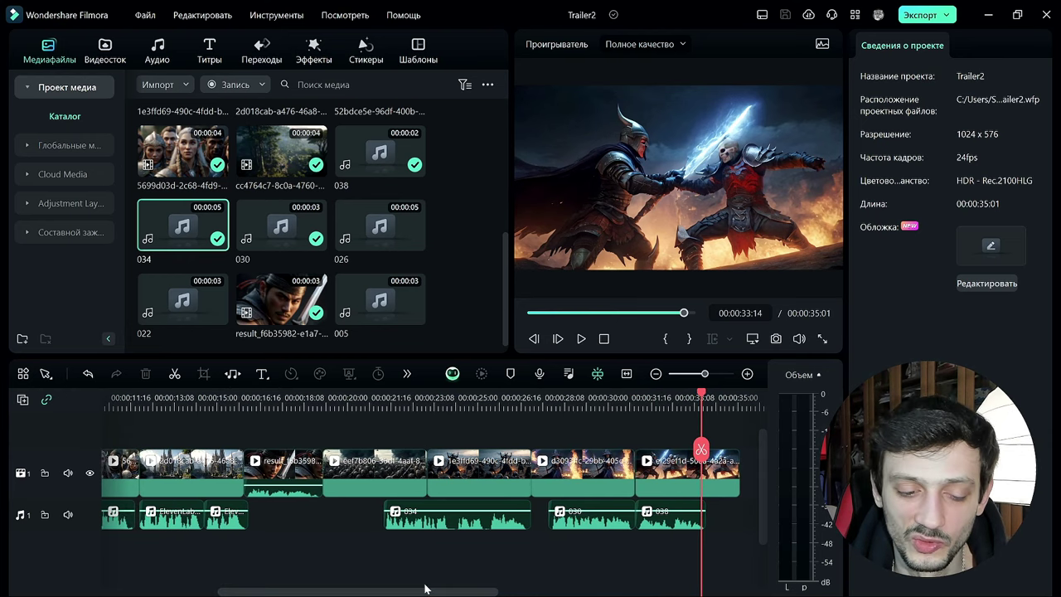
scroll(414, 593, left, 3)
drag(380, 594, 297, 593)
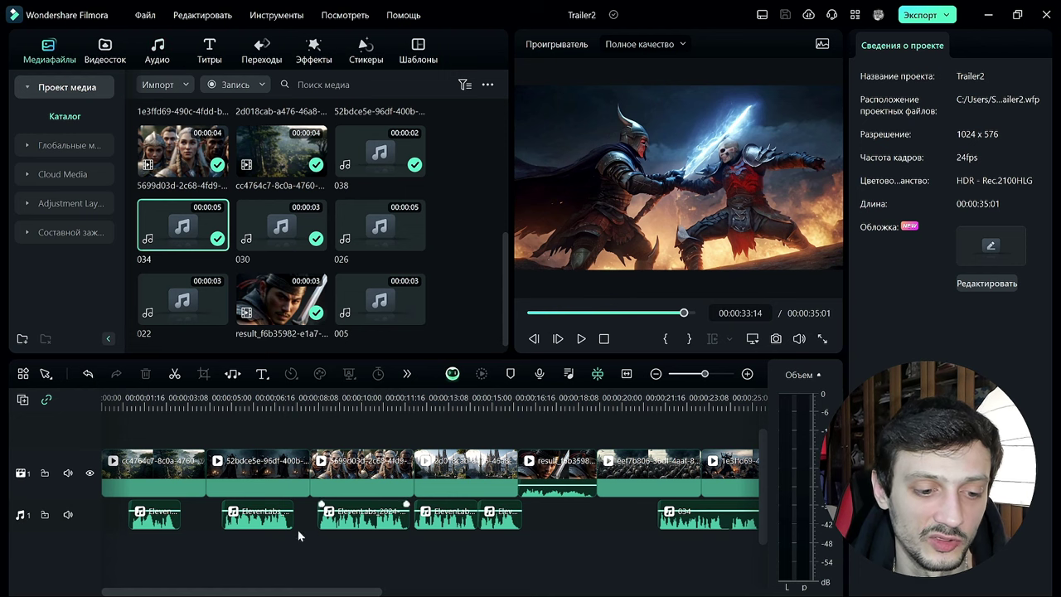
drag(268, 591, 479, 582)
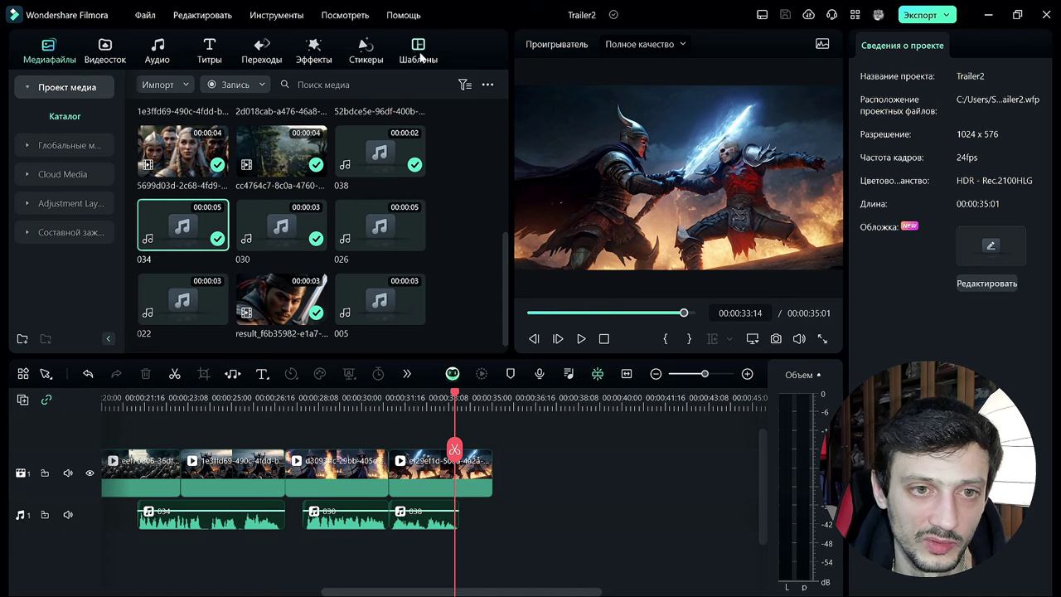
Find the Game Battlefield template among the trending templates and play its preview
click(421, 57)
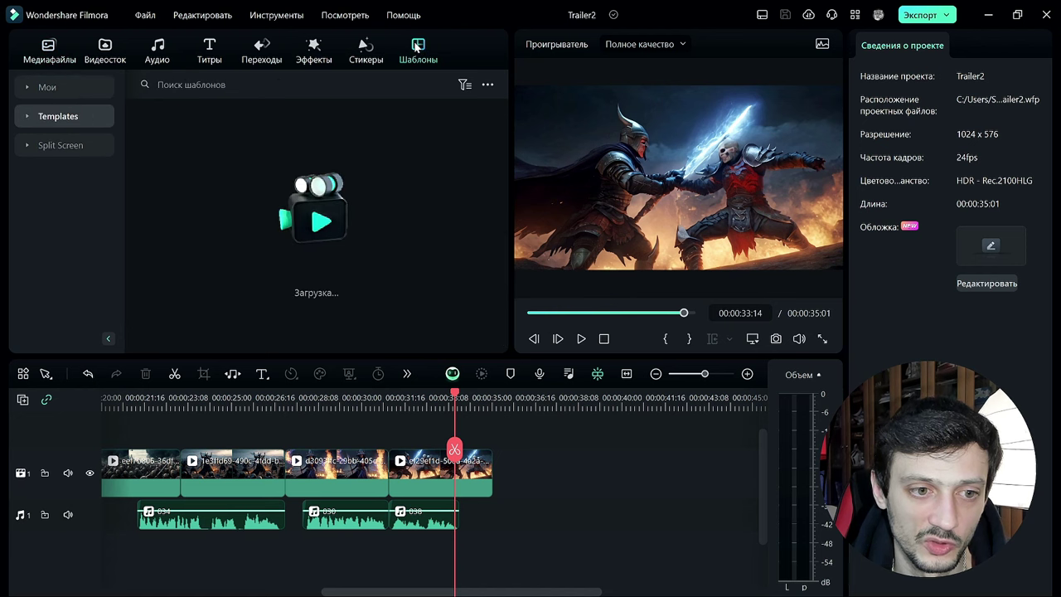
click(28, 119)
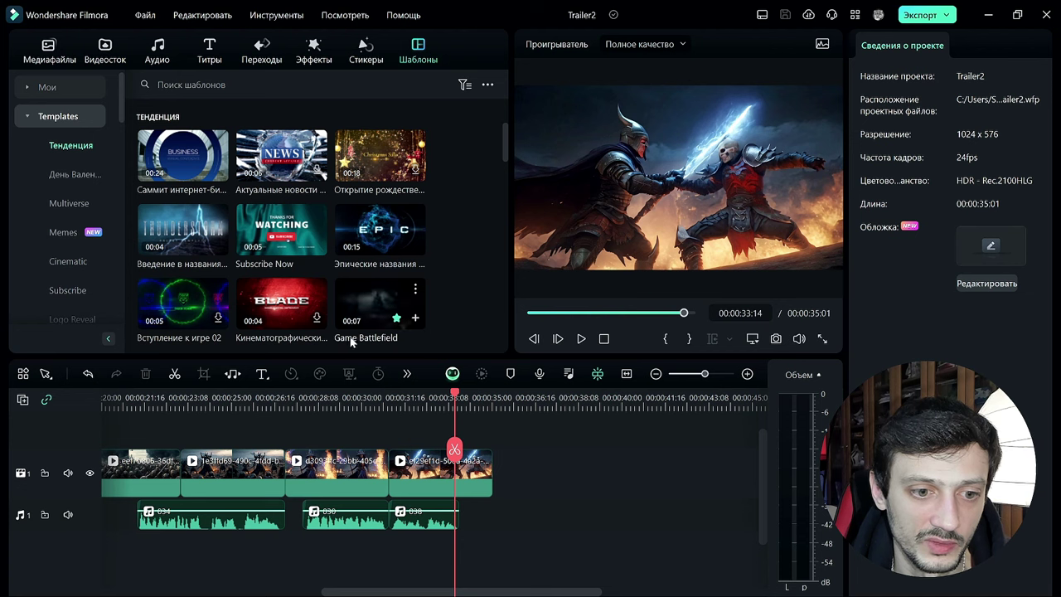
click(367, 301)
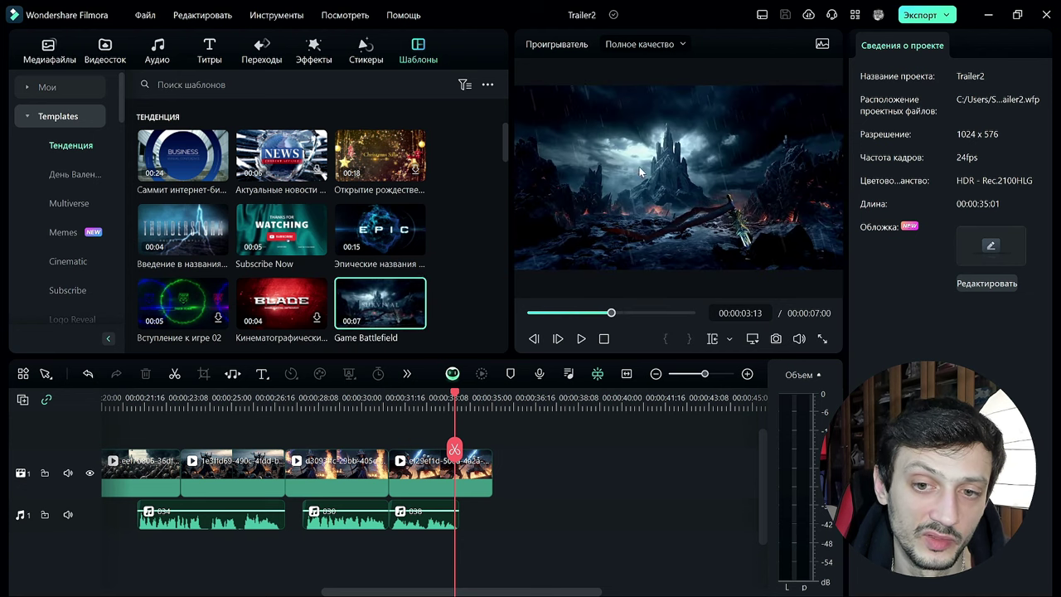
click(580, 340)
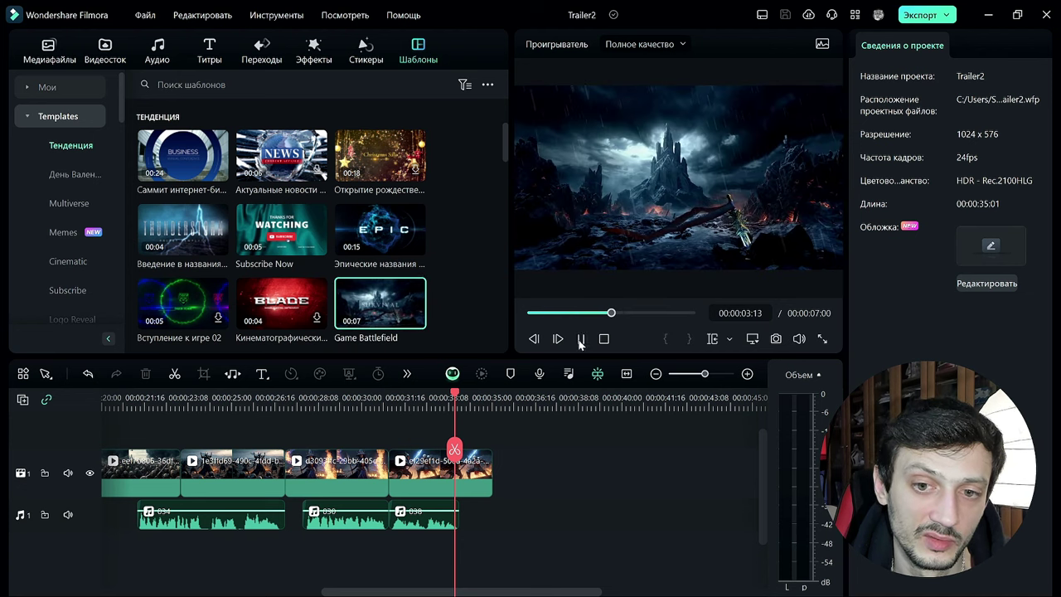
click(580, 340)
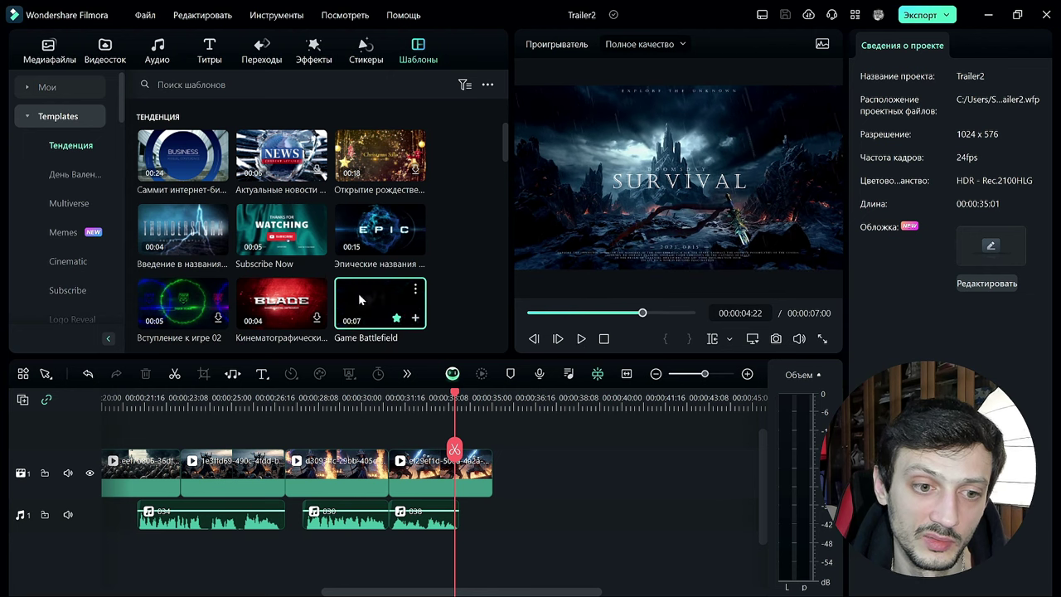
Add the Game Battlefield template to the video track directly after the sword duel clip and play it
drag(381, 307, 513, 483)
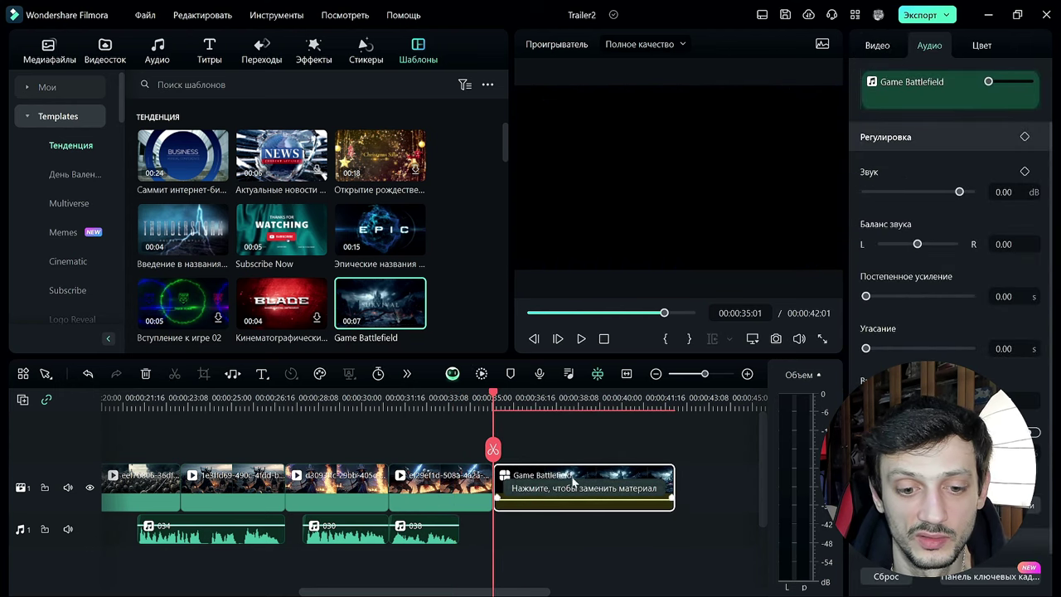
click(473, 404)
key(space)
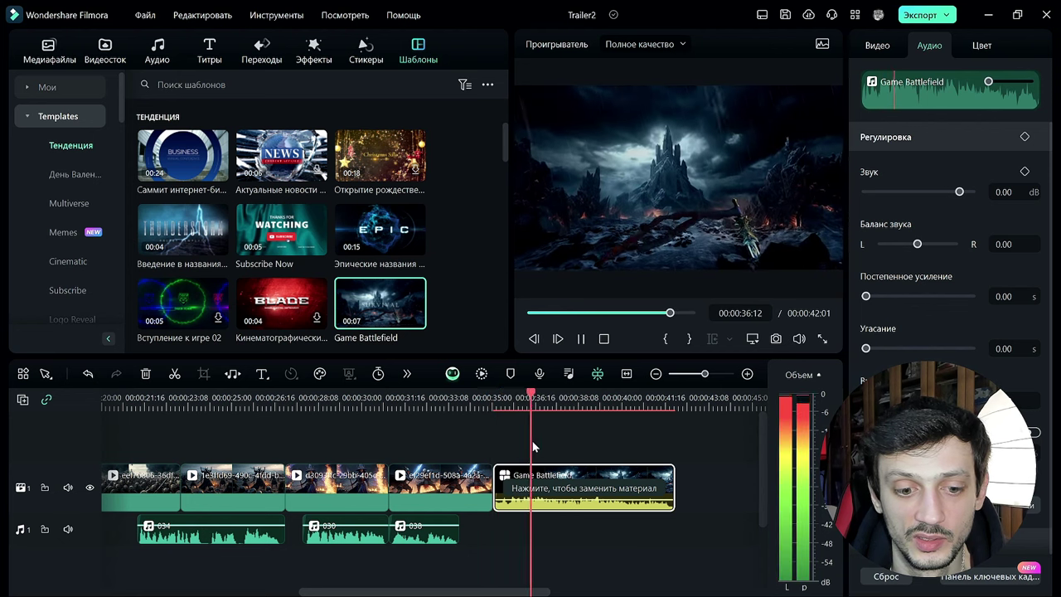
click(418, 398)
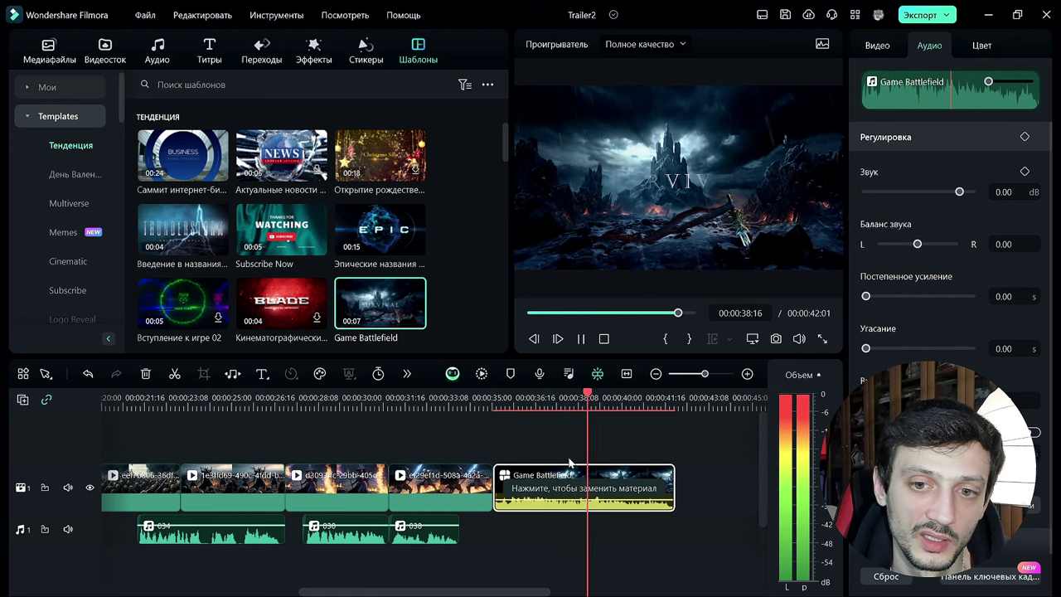
key(space)
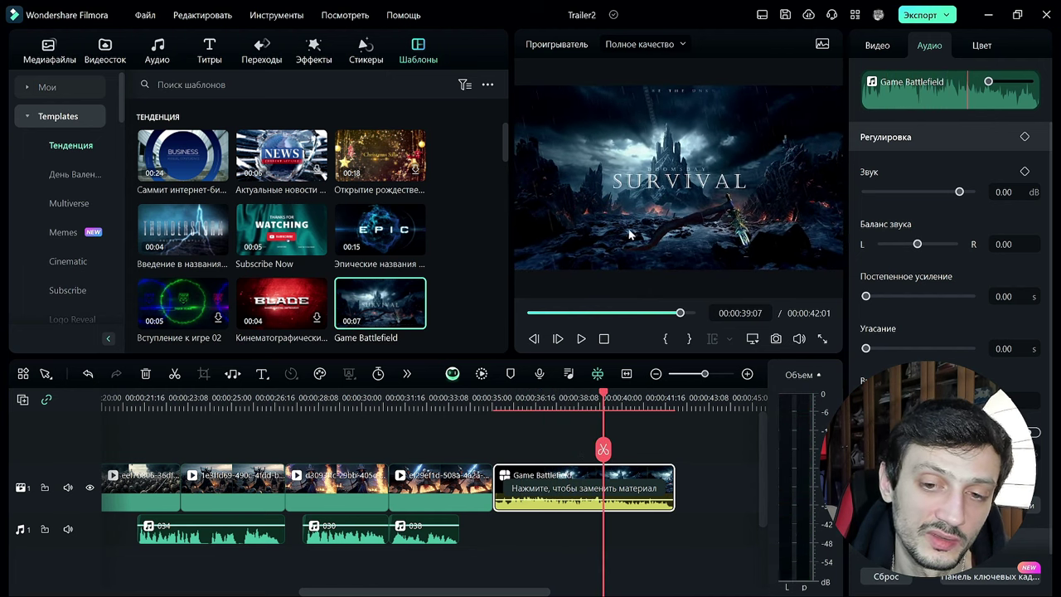
Open the Game Battlefield template's text for editing and set its large main title to "Shadows"
click(615, 414)
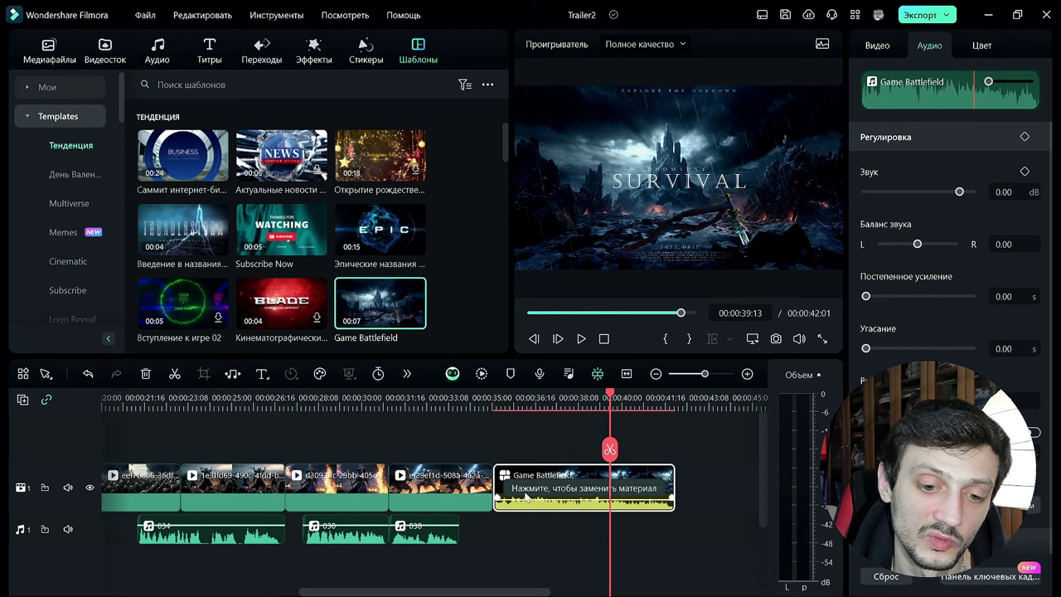
click(563, 490)
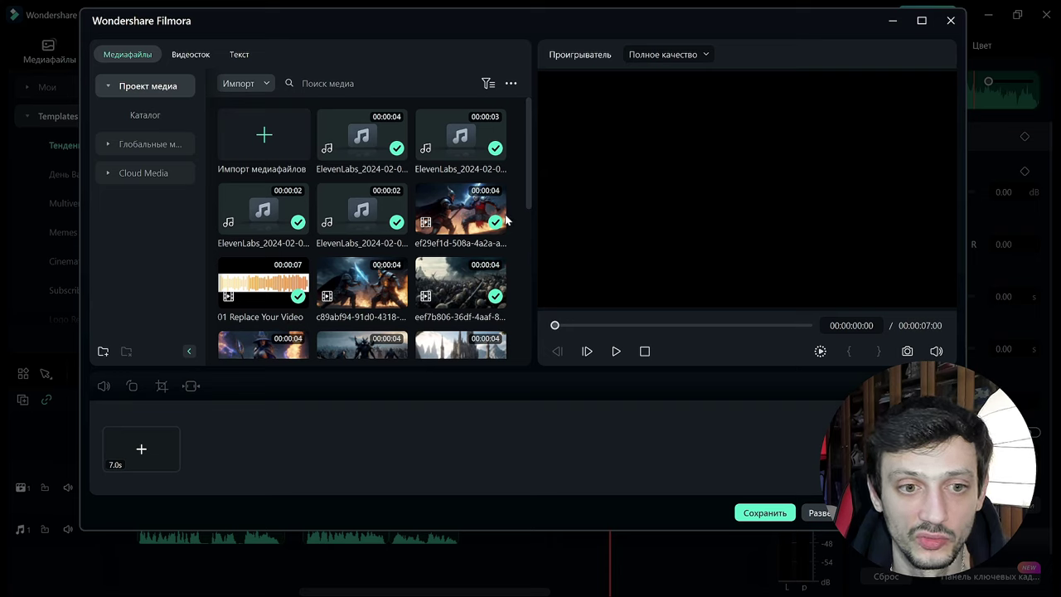
click(238, 55)
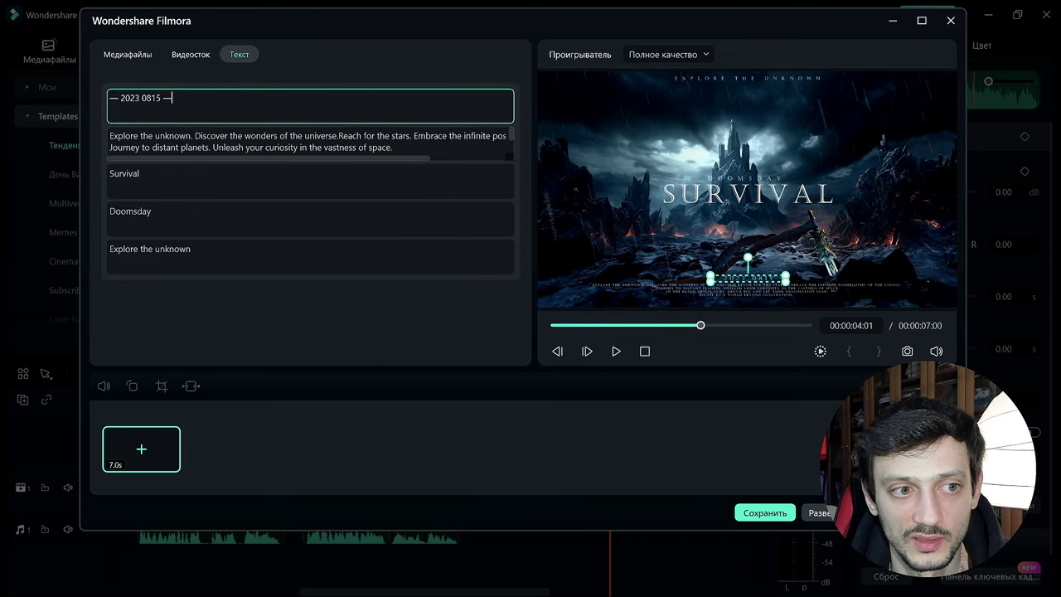
click(153, 211)
click(149, 248)
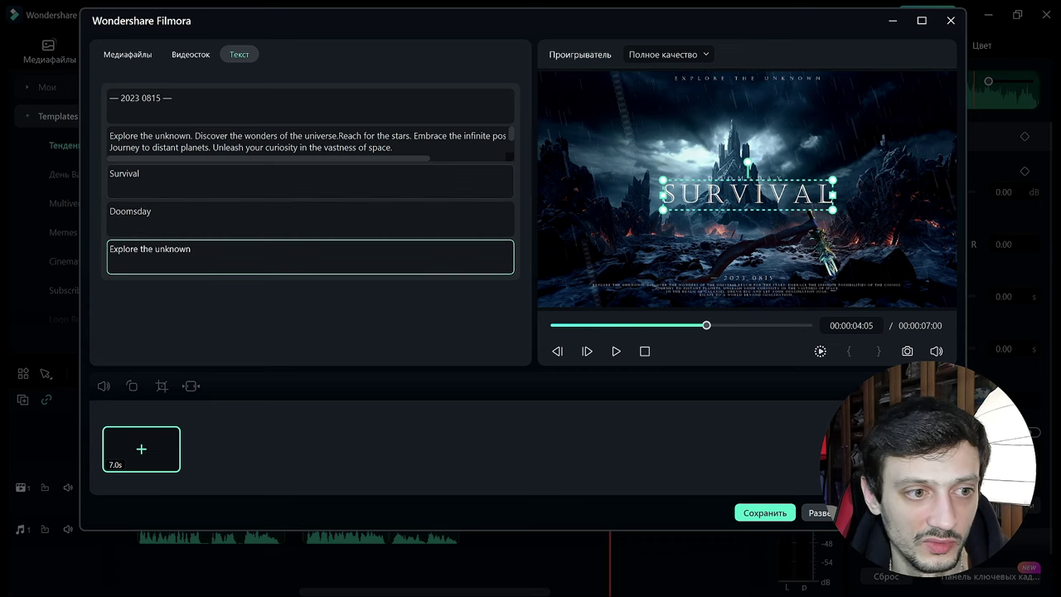
double_click(125, 173)
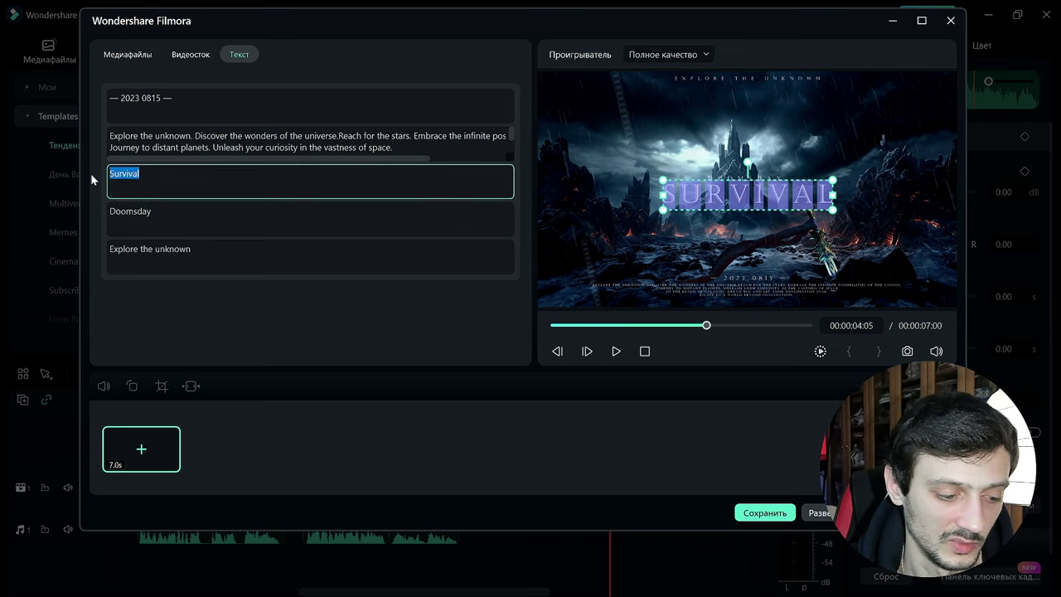
text(Shadows)
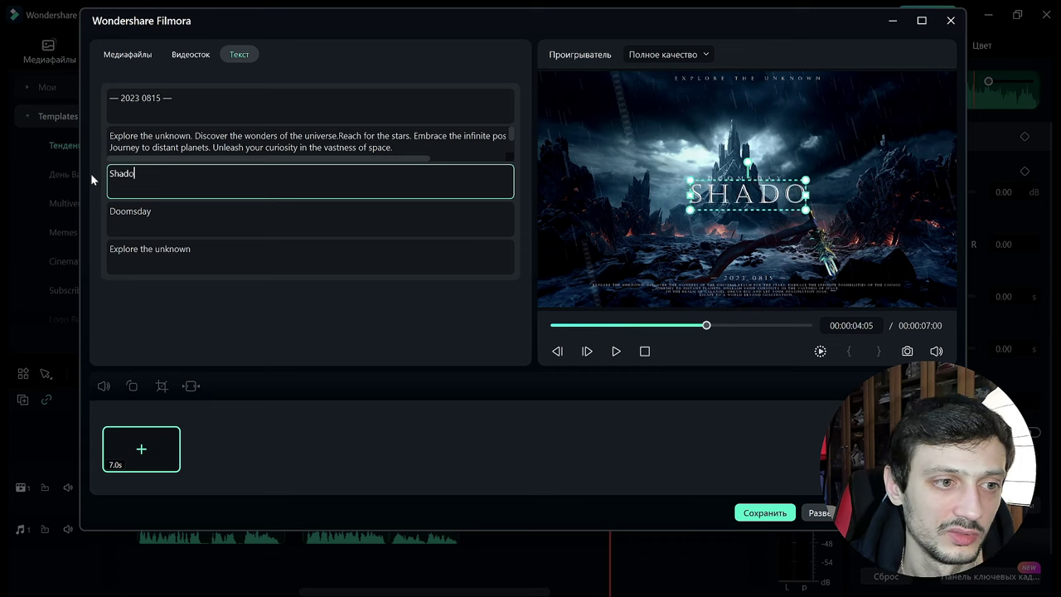
Set the small text line above the template's main title to "Battle of"
click(152, 211)
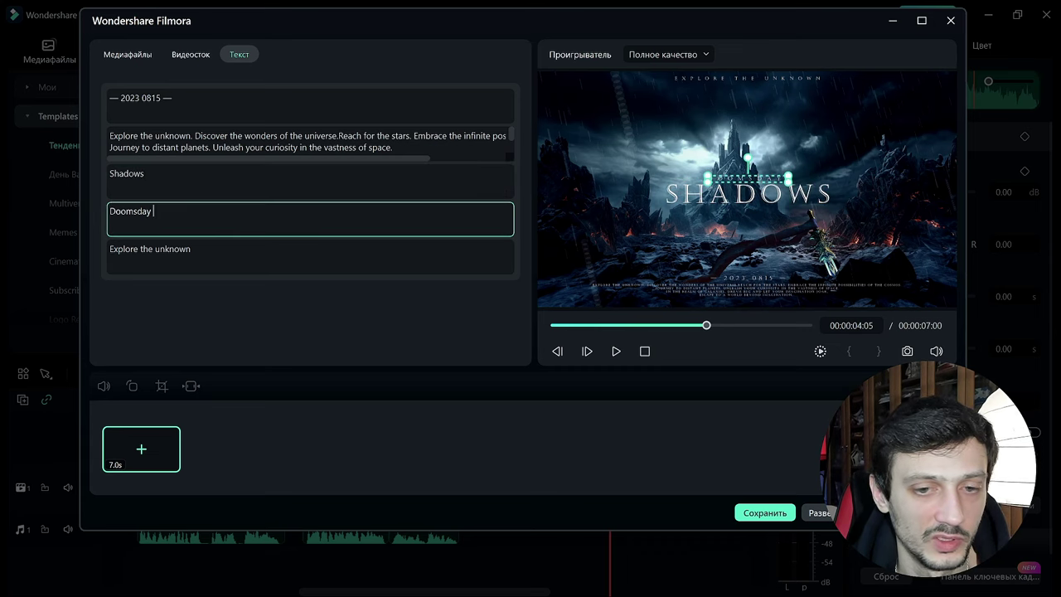
drag(152, 211, 88, 217)
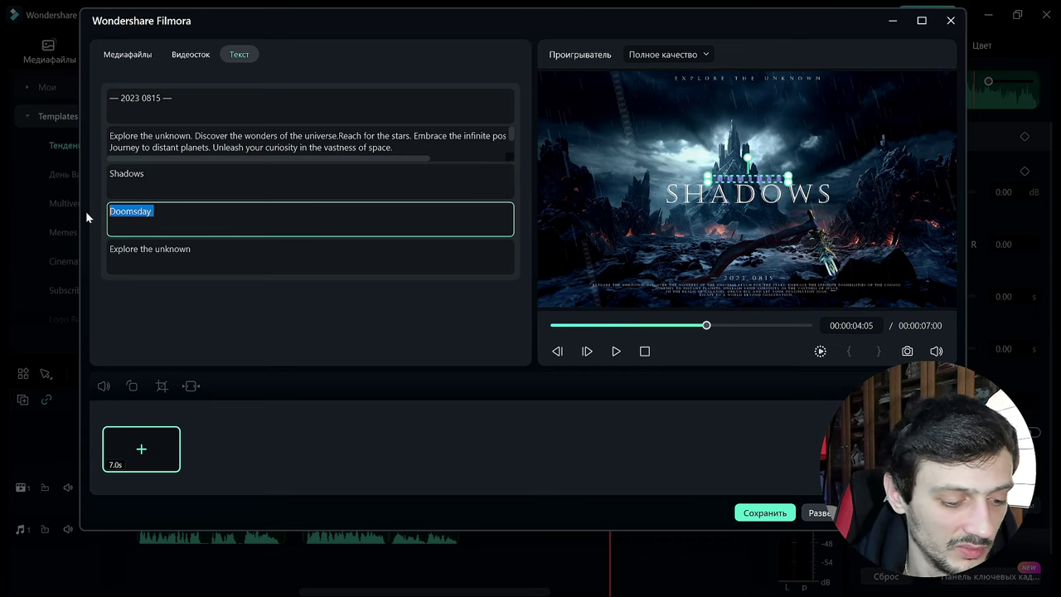
text(Ba)
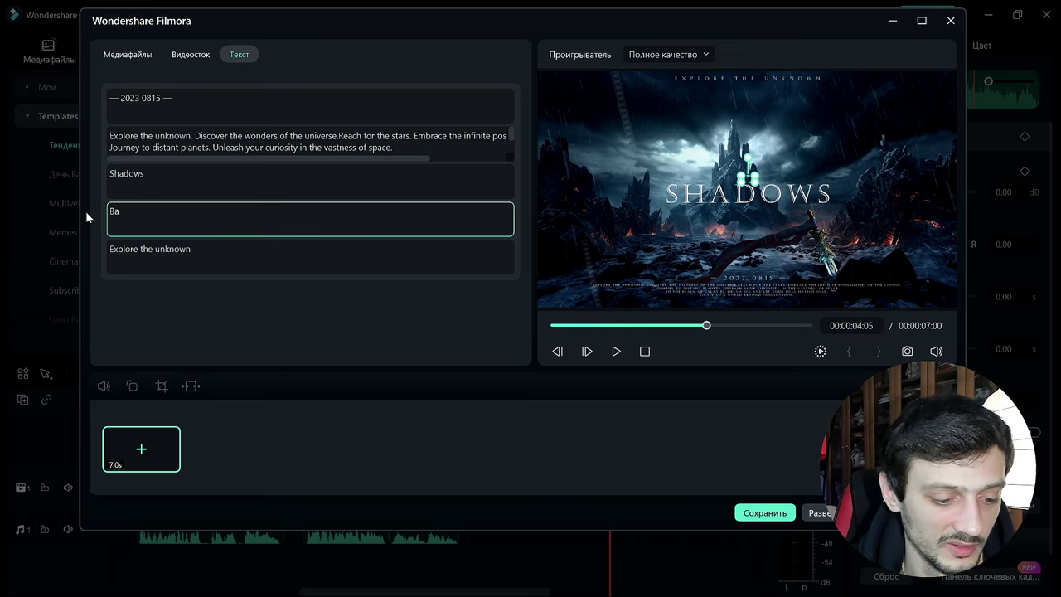
text(ttle of)
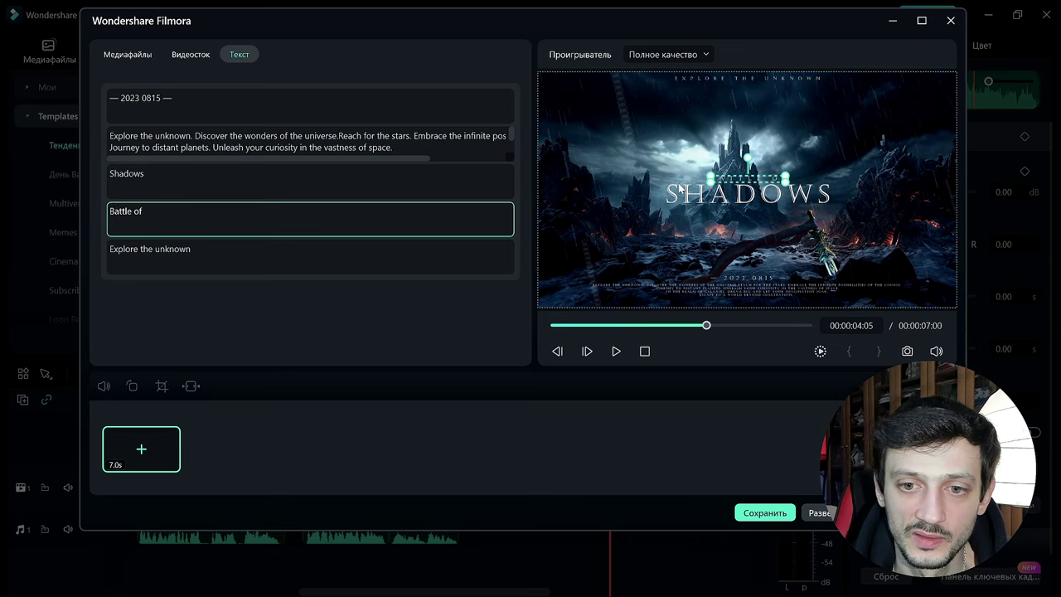
Enlarge the "Shadows" title in the preview and move it down, centred below the "Battle of" line
click(111, 174)
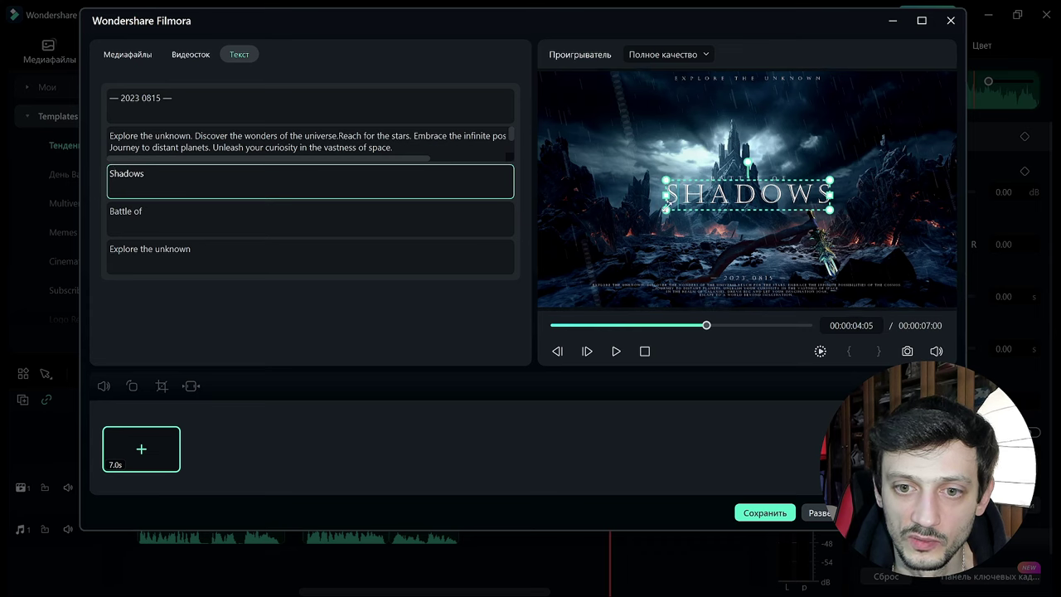
drag(665, 180, 565, 162)
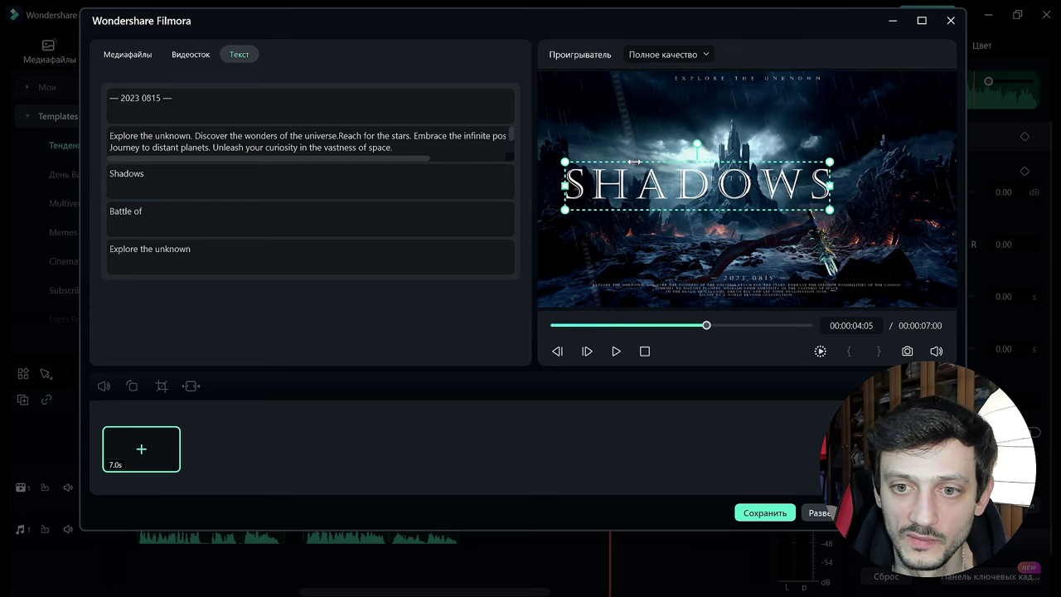
drag(659, 187, 709, 226)
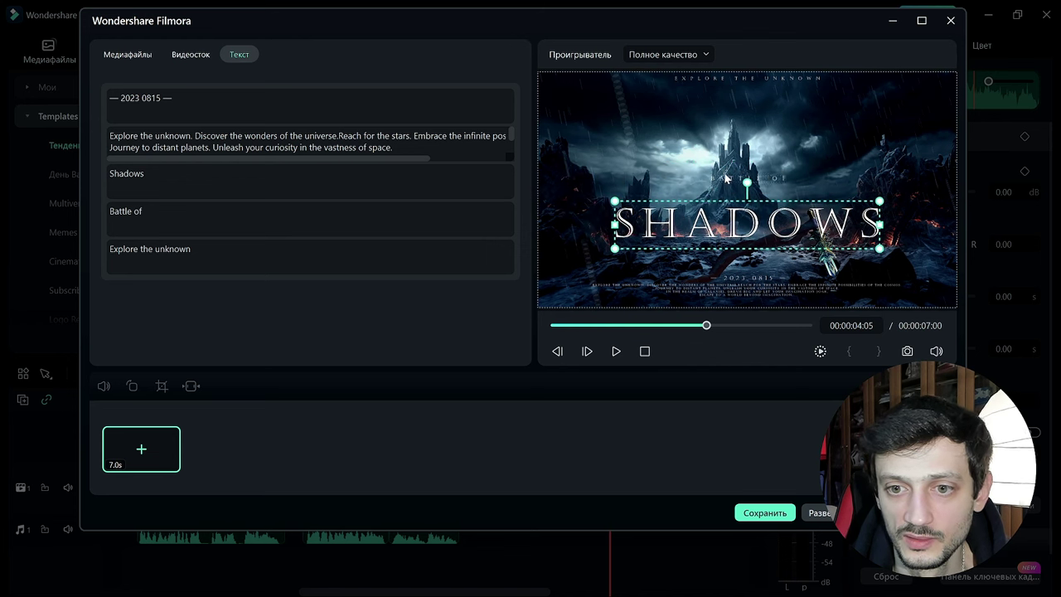
Enlarge the "Battle of" line in the preview and centre it above the "Shadows" title
click(726, 177)
drag(708, 172, 677, 164)
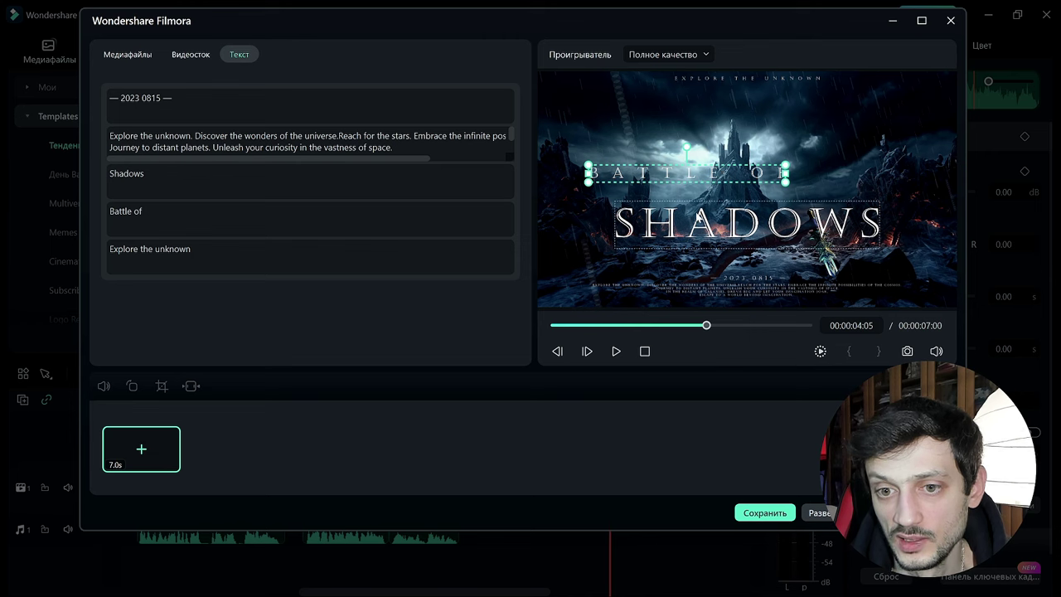
drag(671, 175, 728, 186)
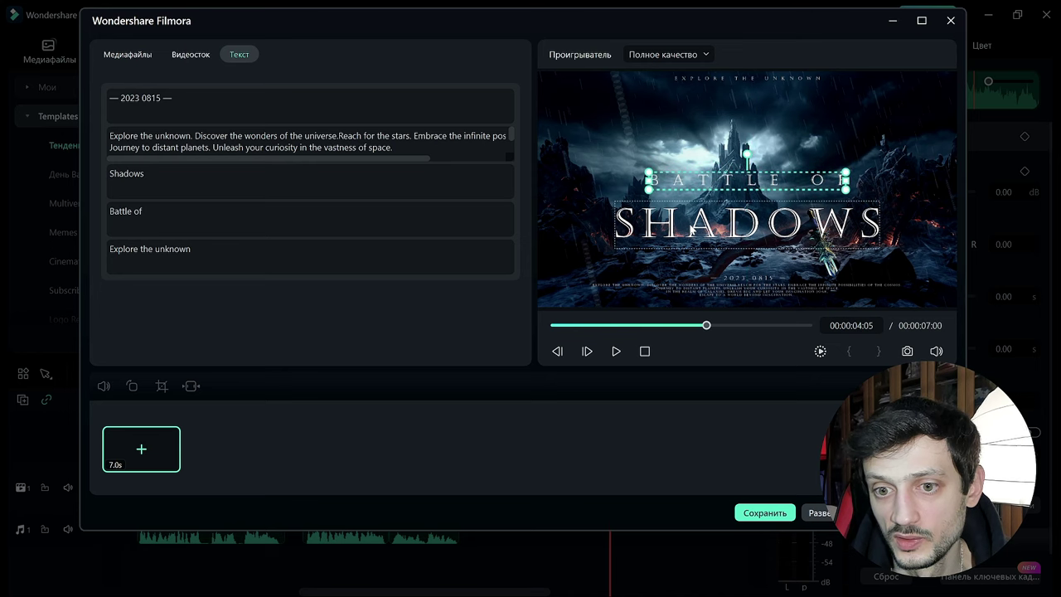
Move the "Shadows" title up, closer beneath the "Battle of" line, keeping it horizontally centred
click(693, 230)
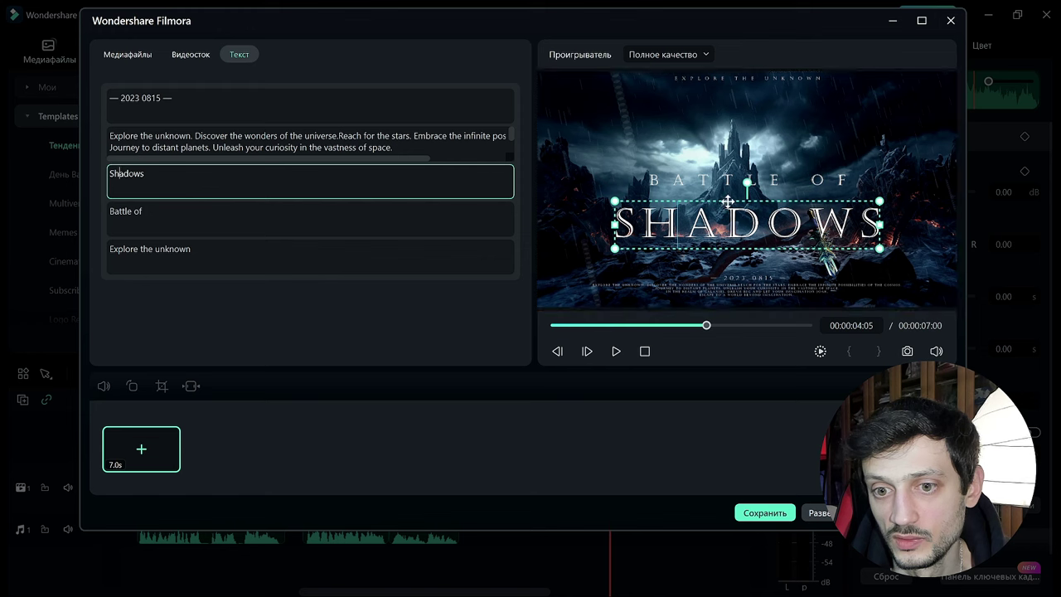
click(666, 266)
click(738, 241)
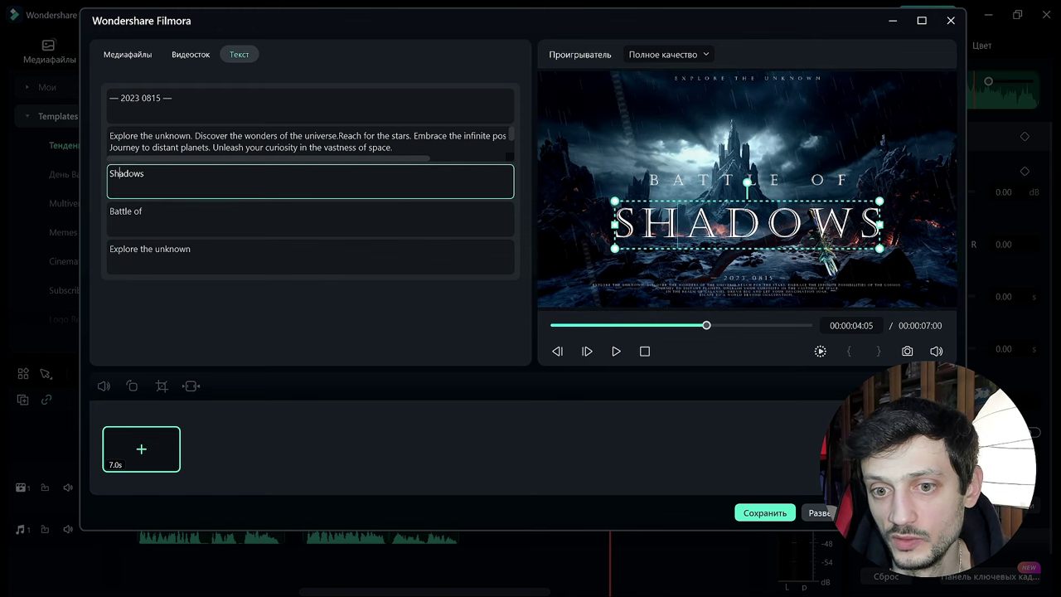
click(734, 253)
click(739, 244)
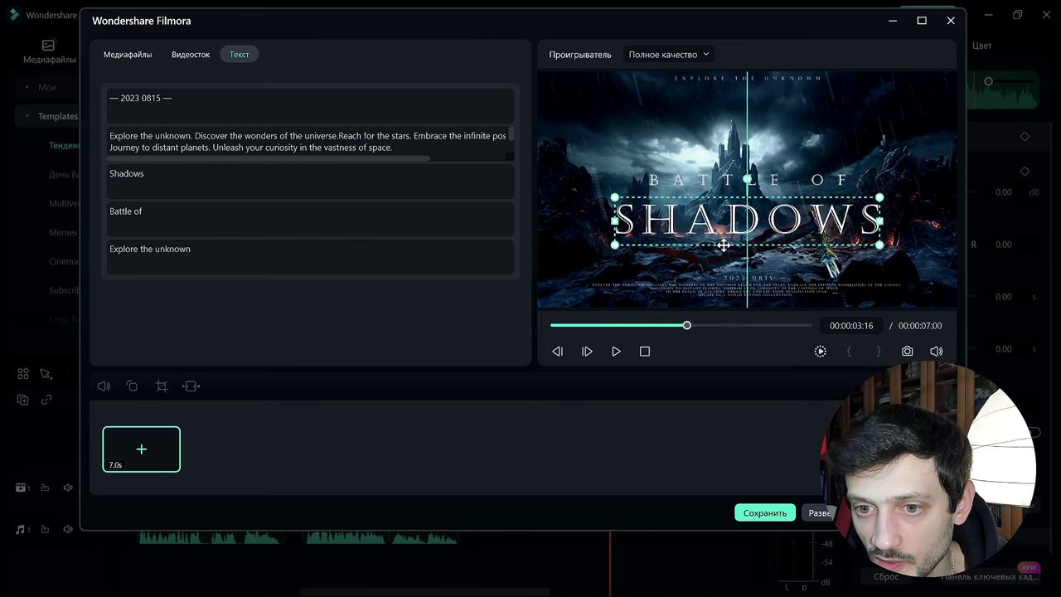
mouse_move(733, 247)
mouse_down()
mouse_move(734, 237)
mouse_move(720, 238)
mouse_up()
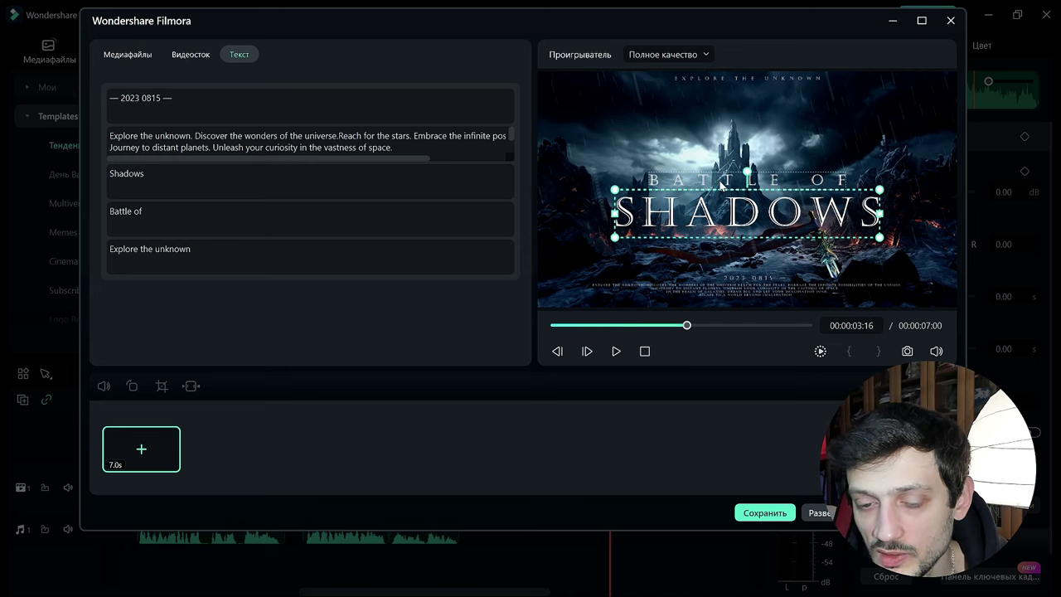
Select the "Battle of" and "Shadows" lines together and move them slightly up as one block, horizontally centred in the frame
click(709, 187)
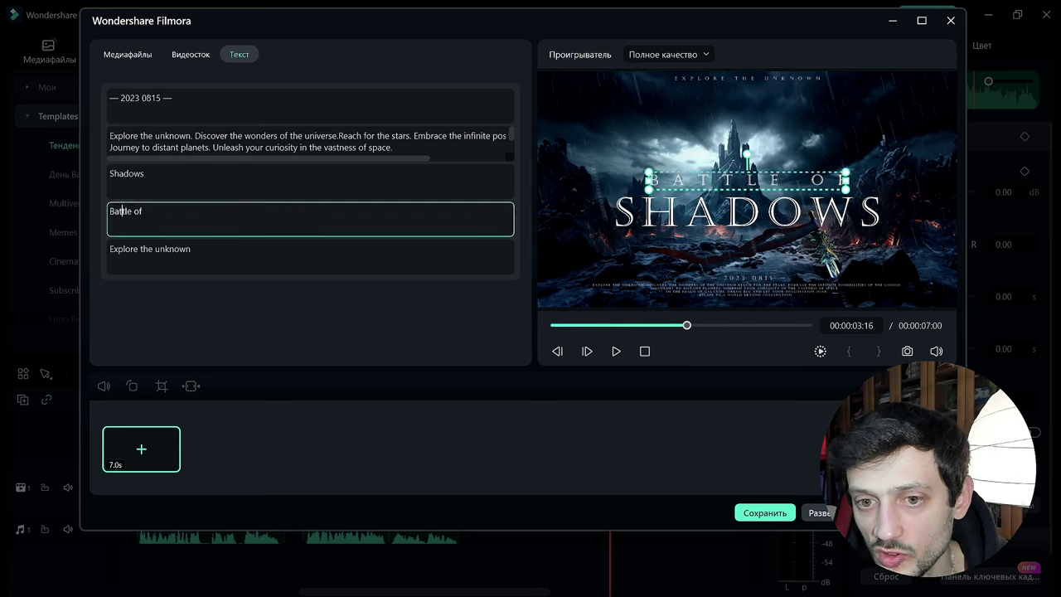
click(715, 219)
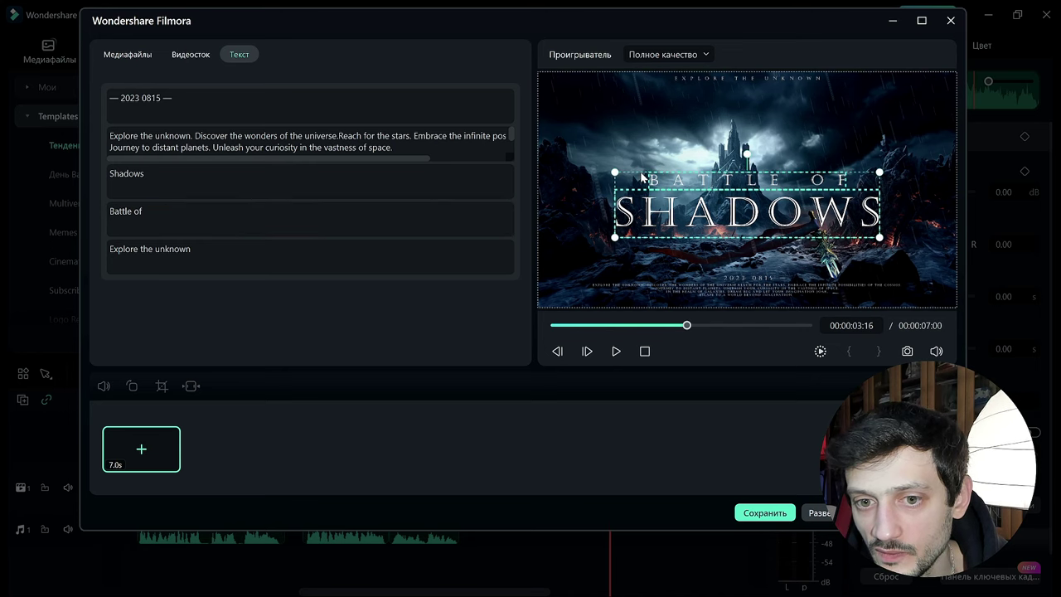
mouse_move(727, 220)
mouse_down()
mouse_move(733, 203)
mouse_move(724, 203)
mouse_up()
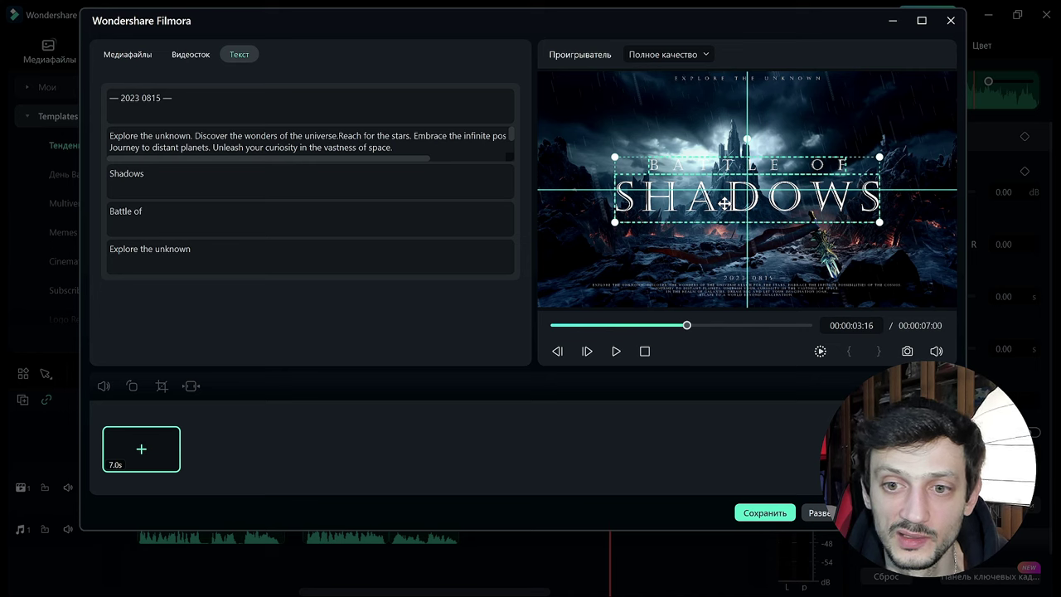
drag(724, 204, 702, 215)
click(718, 239)
click(718, 177)
click(656, 251)
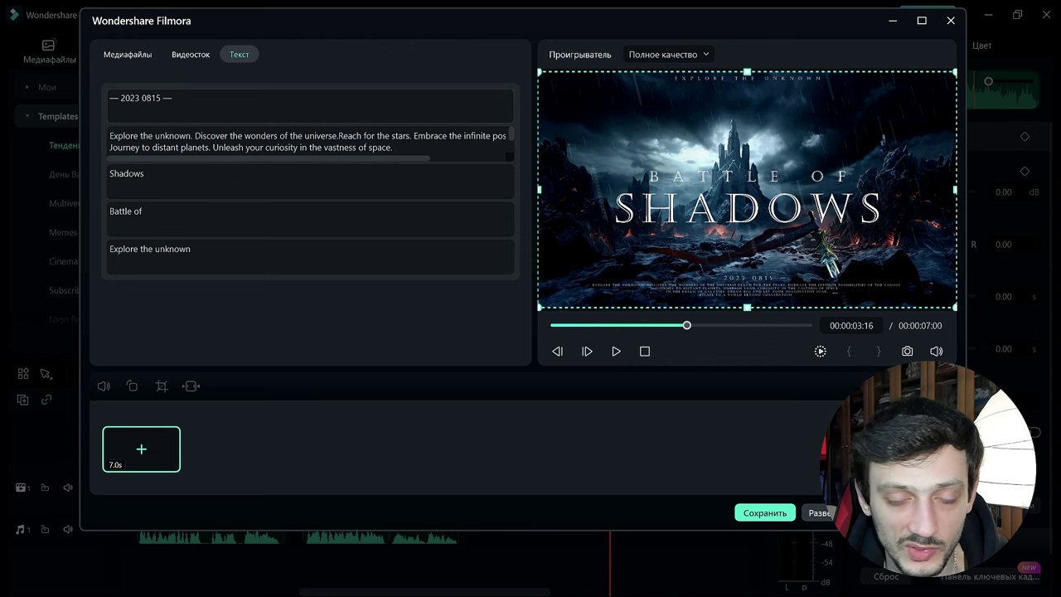
Select the small date line above the credits text for editing
click(737, 277)
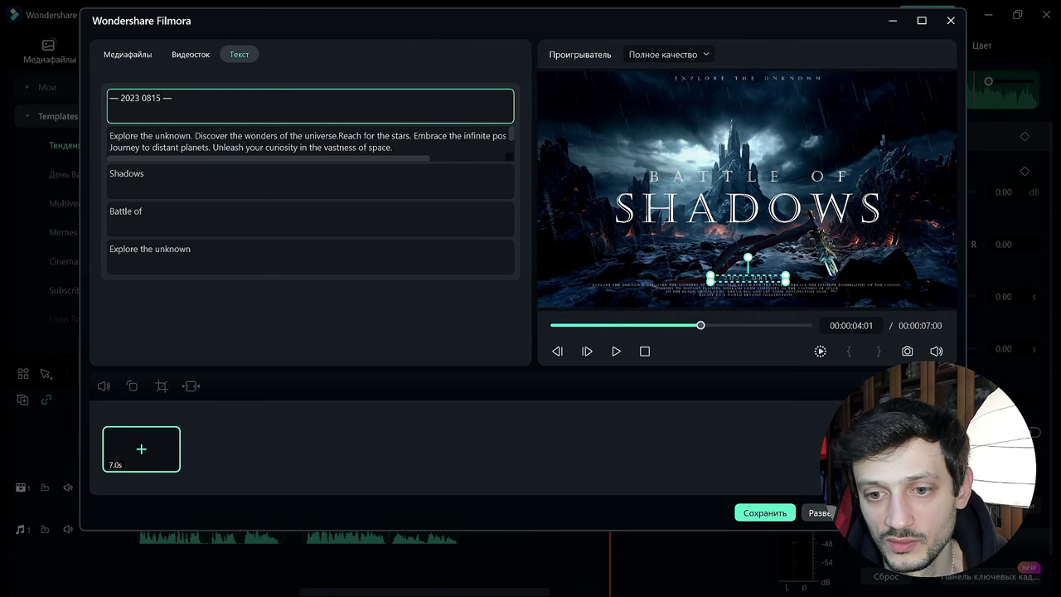
Review the text fields of the Game Battlefield title template, save the template edits and play the title back
click(186, 191)
click(178, 147)
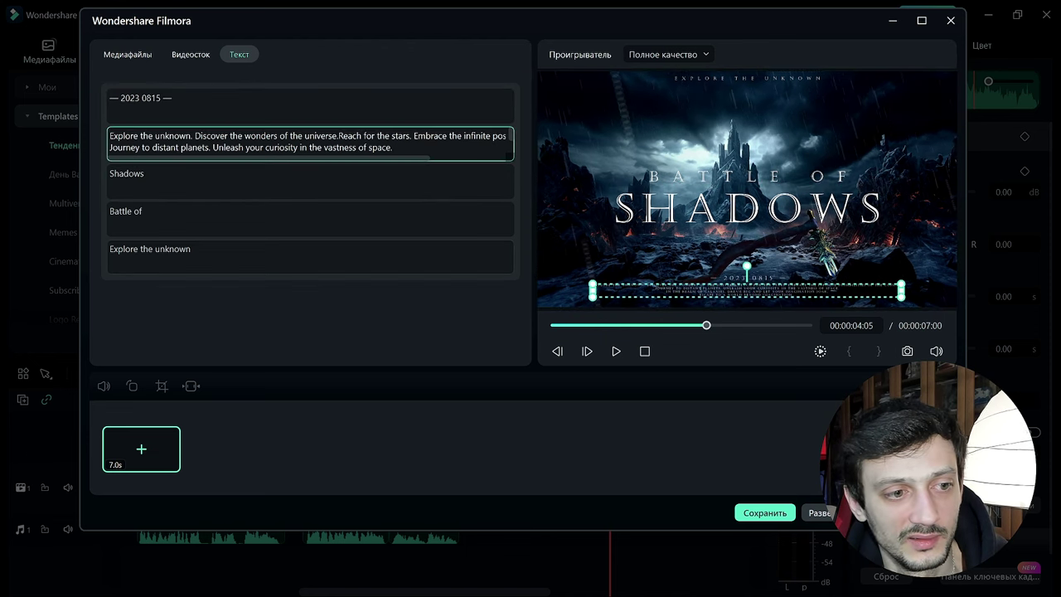
click(166, 262)
click(181, 147)
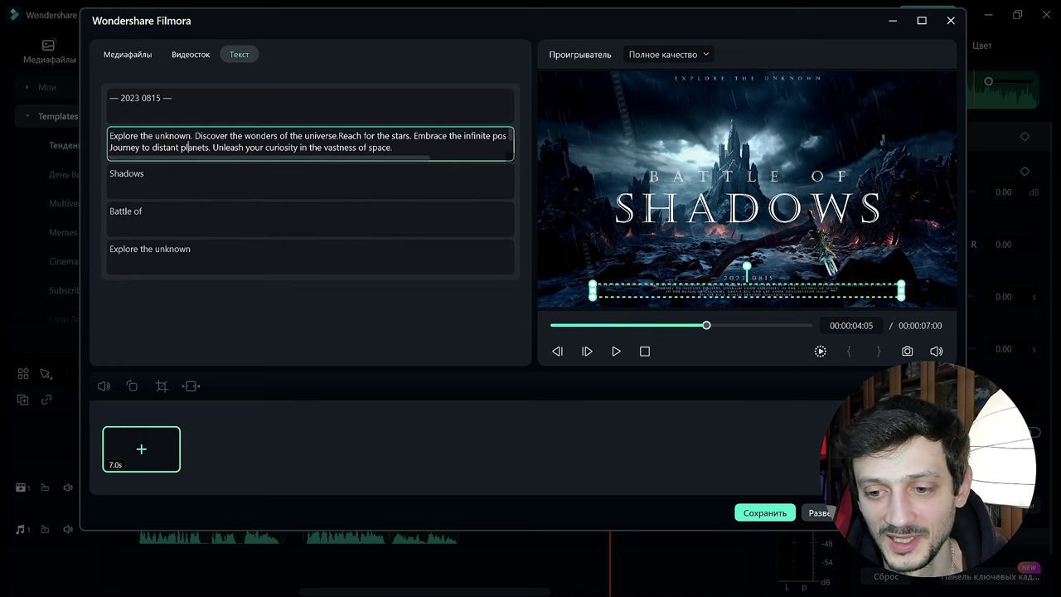
click(764, 513)
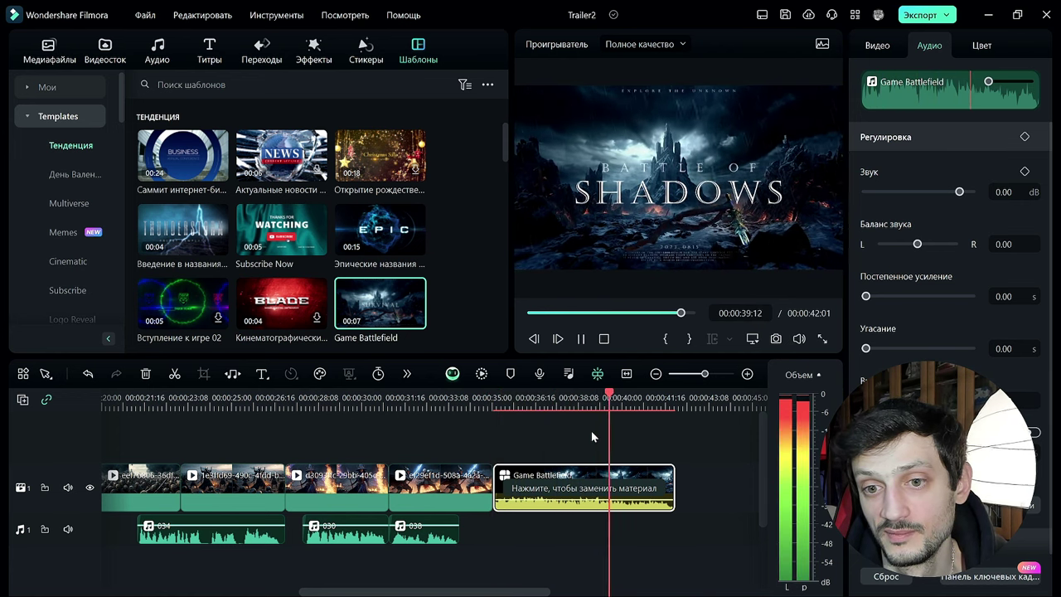
click(581, 339)
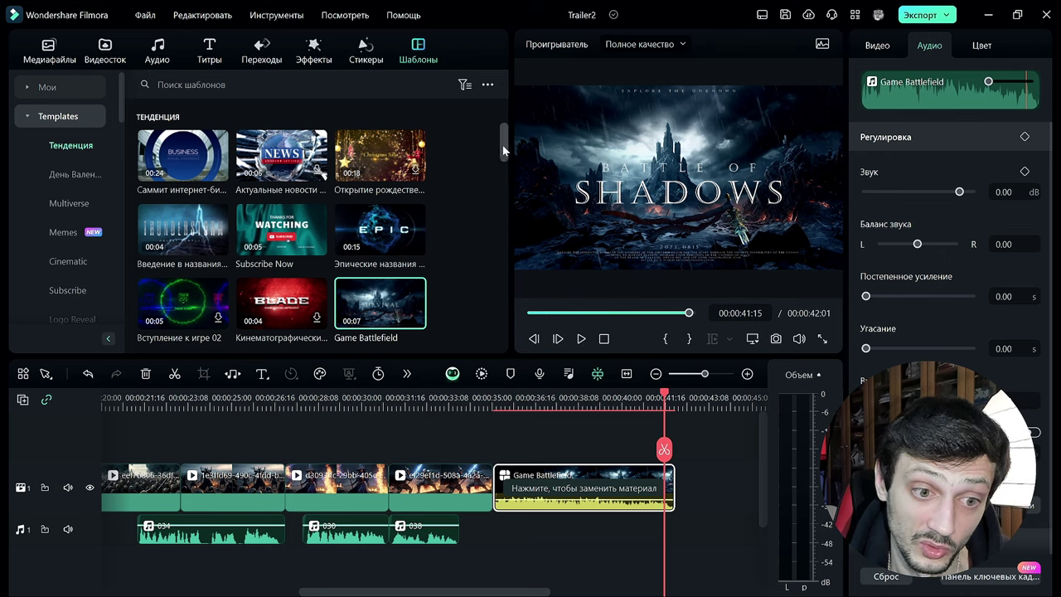
Look through the trending templates and preview the Thunderstorm title intro
scroll(500, 159, down, 3)
scroll(504, 153, up, 3)
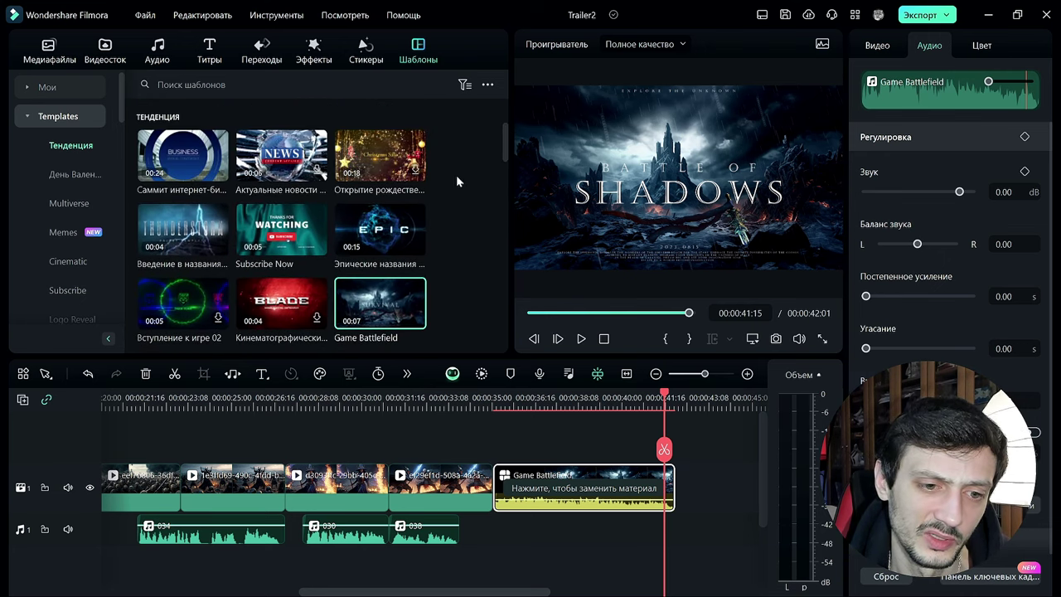
mouse_move(181, 225)
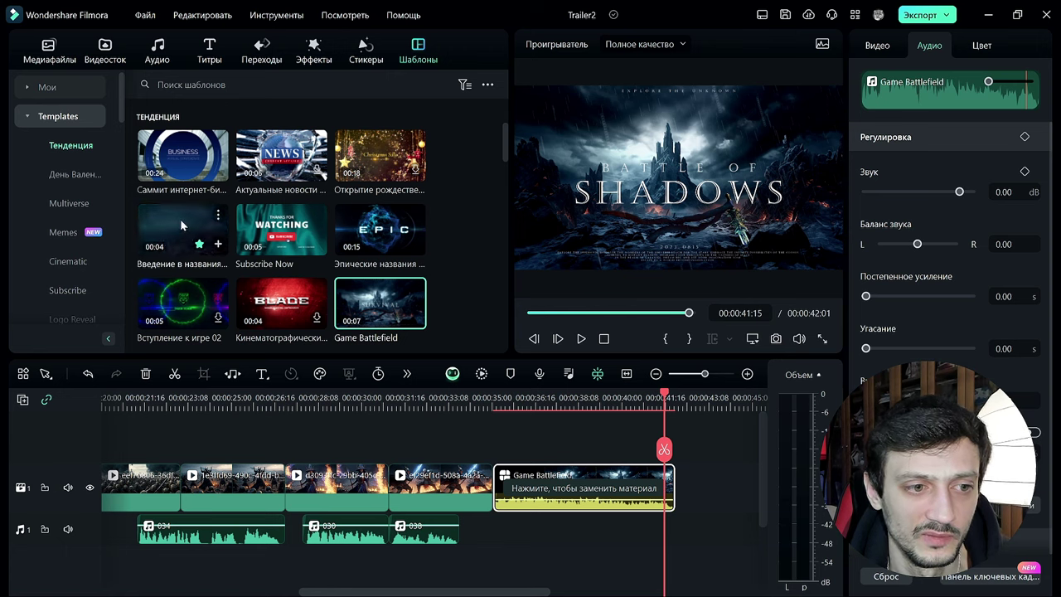
click(195, 229)
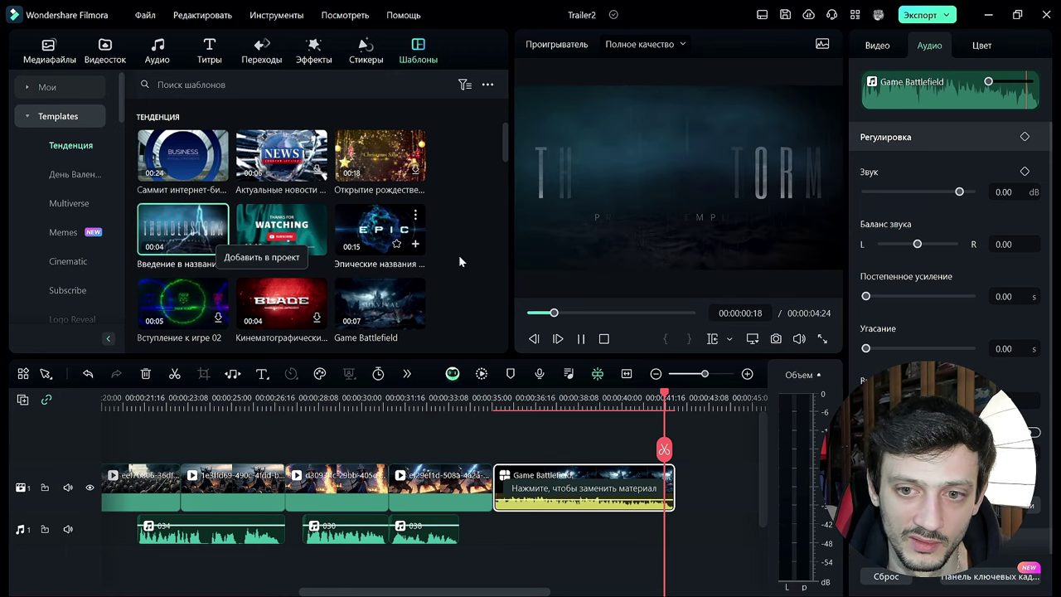
click(581, 342)
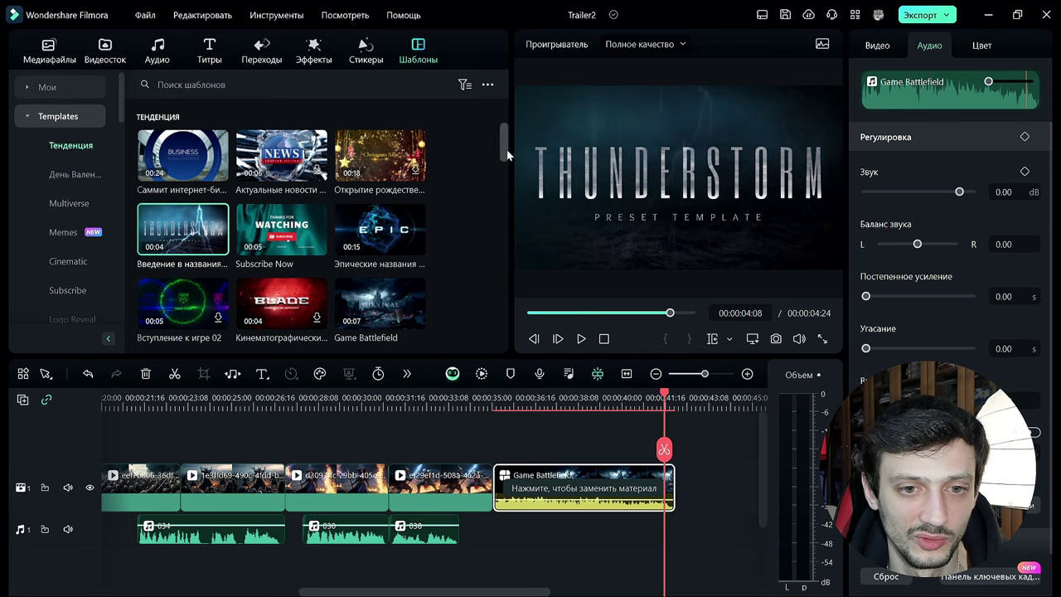
scroll(504, 156, down, 5)
scroll(504, 157, up, 5)
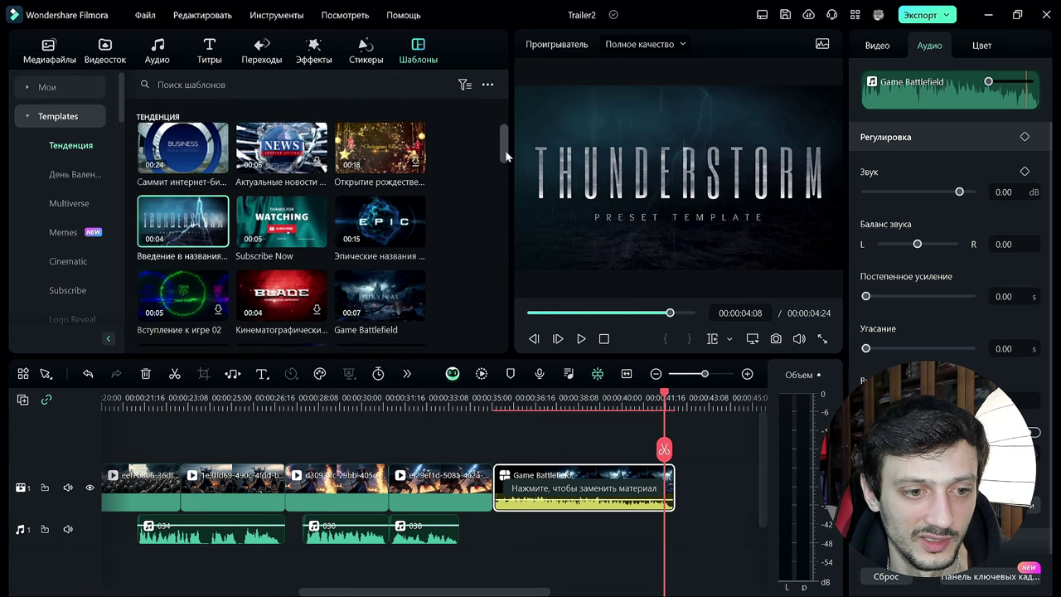
scroll(504, 161, down, 3)
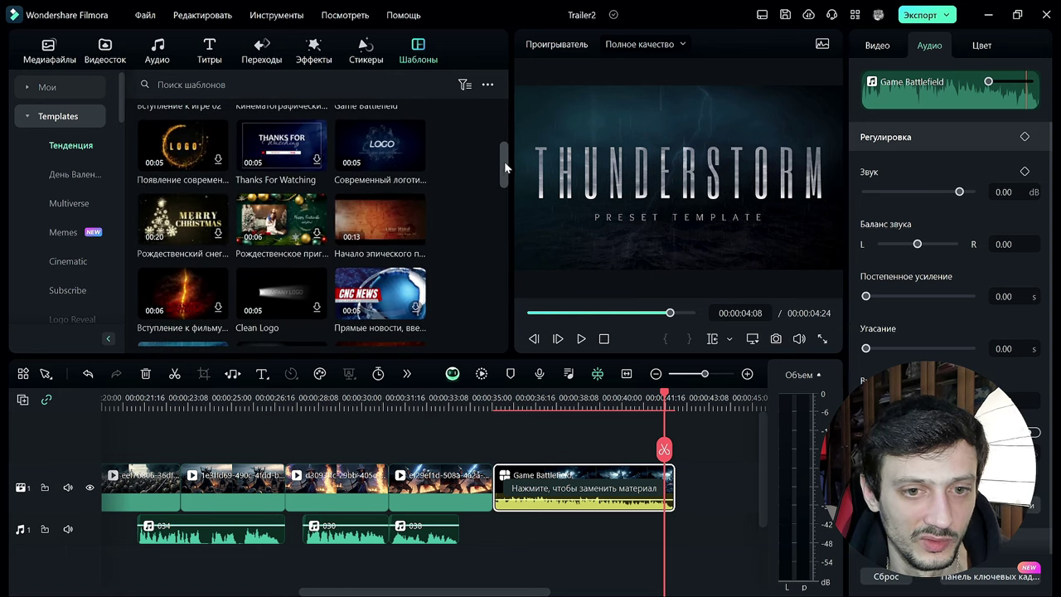
mouse_move(504, 168)
mouse_down()
mouse_move(516, 280)
mouse_move(502, 147)
mouse_up()
Preview the Song of the Thrones epic trailer template from the favourite templates
click(47, 87)
click(154, 301)
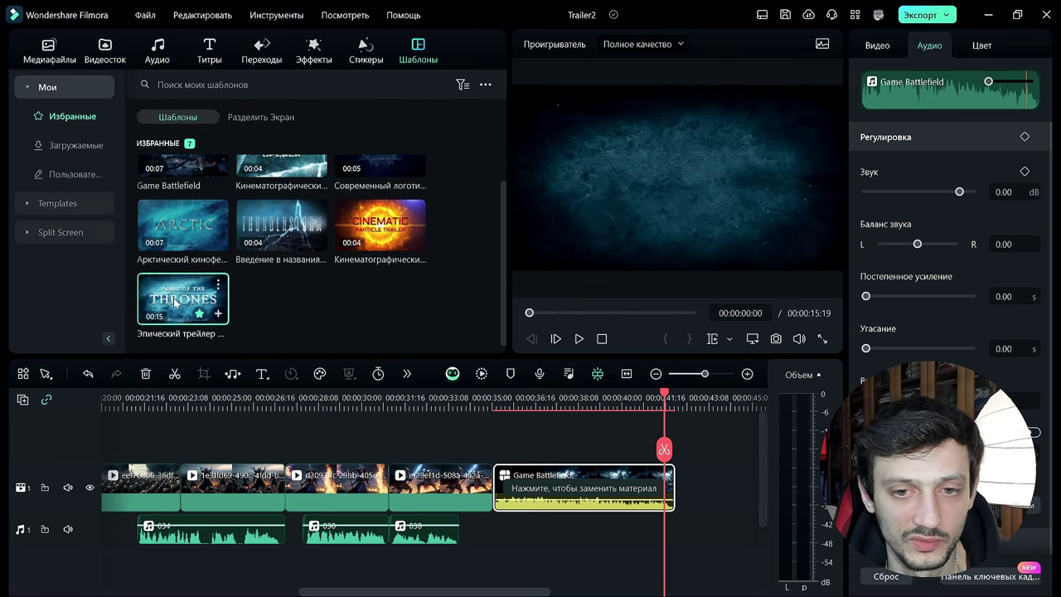
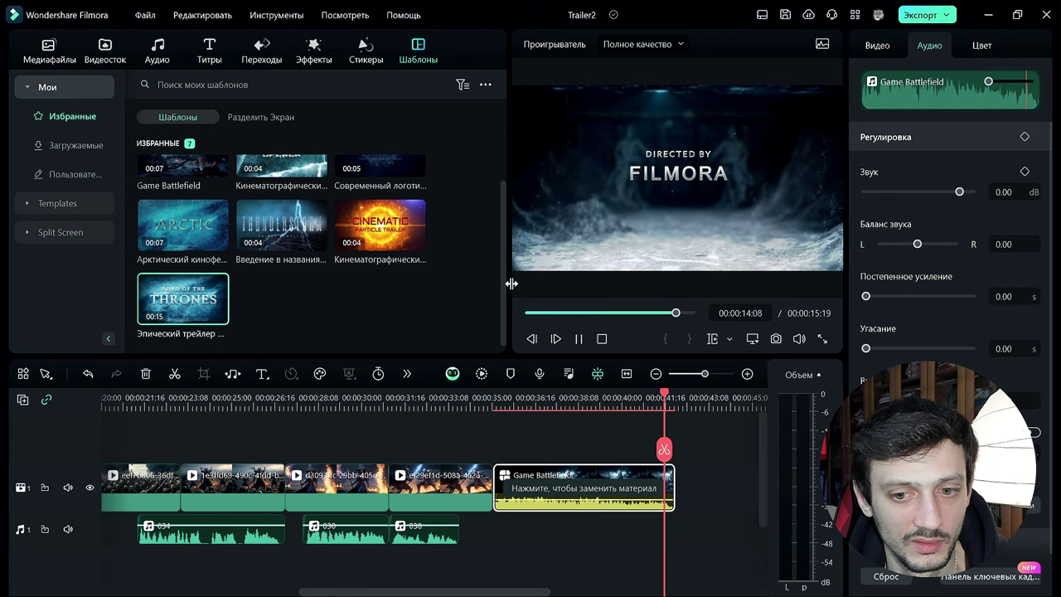
click(579, 338)
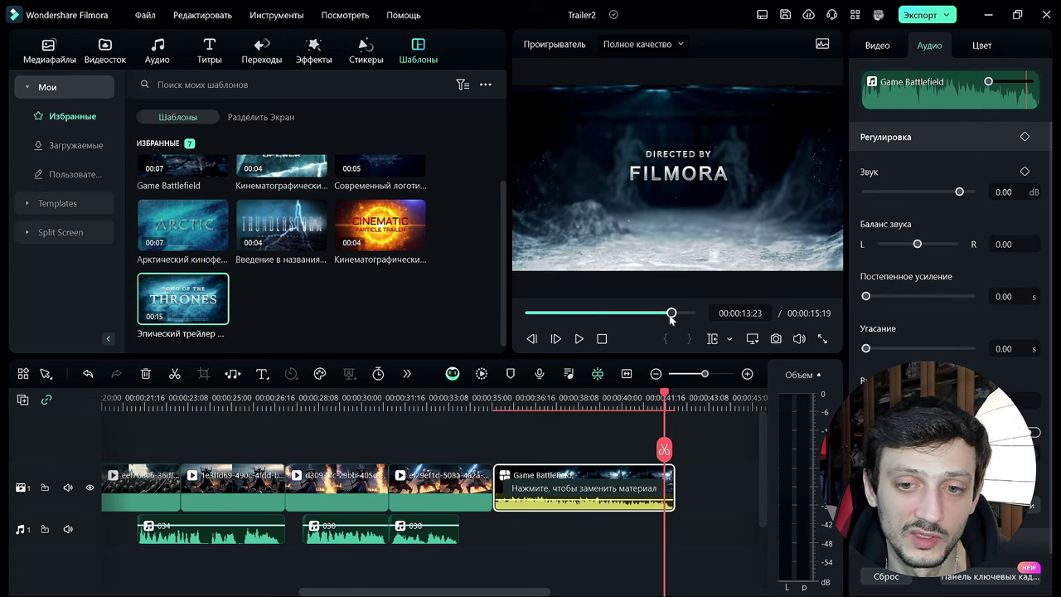
drag(671, 319, 610, 325)
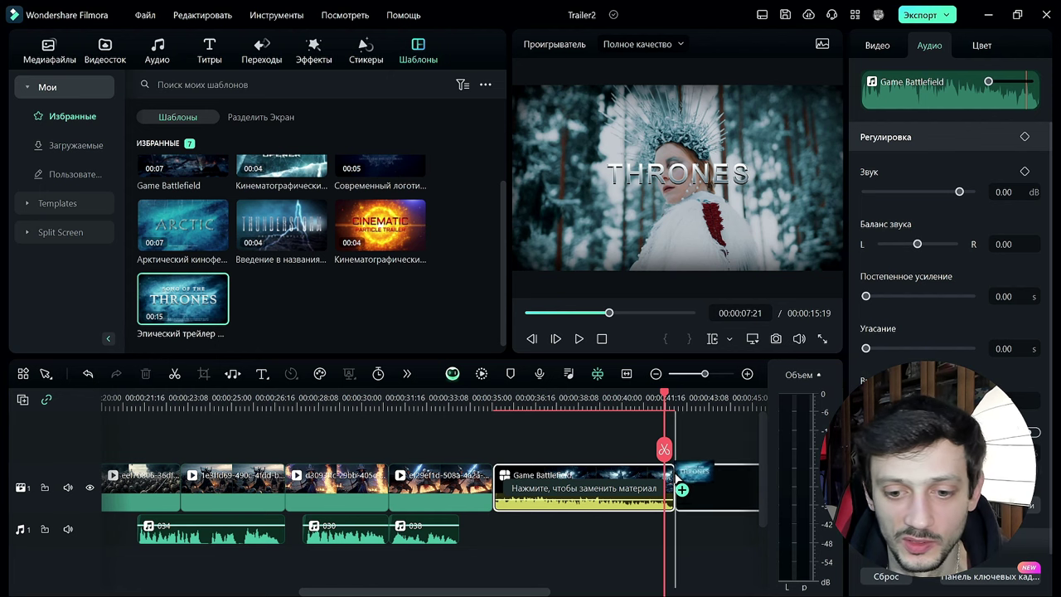
Add the Song of the Thrones template after Game Battlefield and fill its 1.8 s placeholder with the witch clip, checking the preview
click(698, 489)
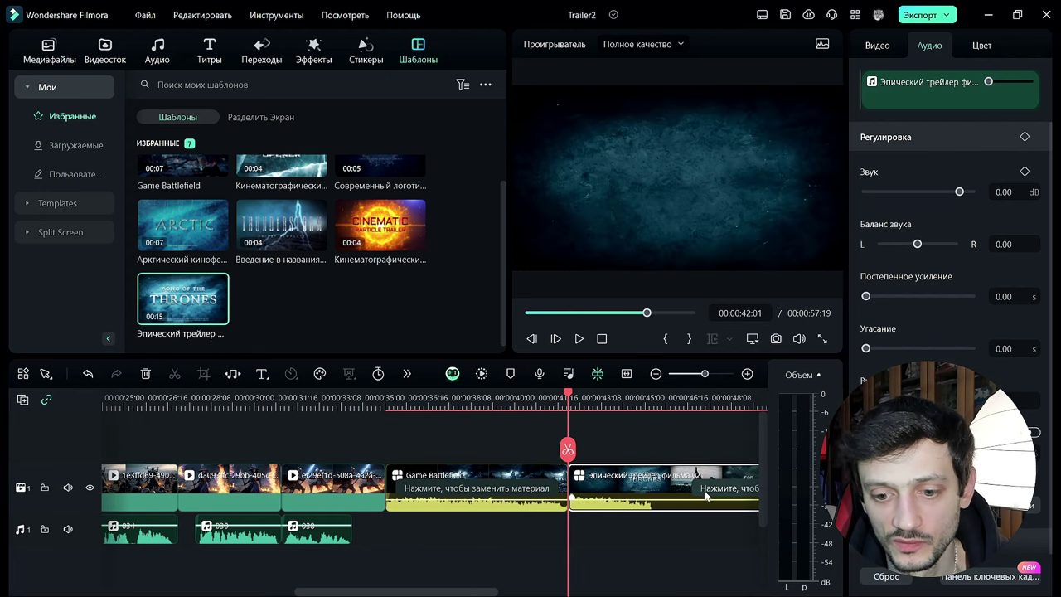
click(711, 490)
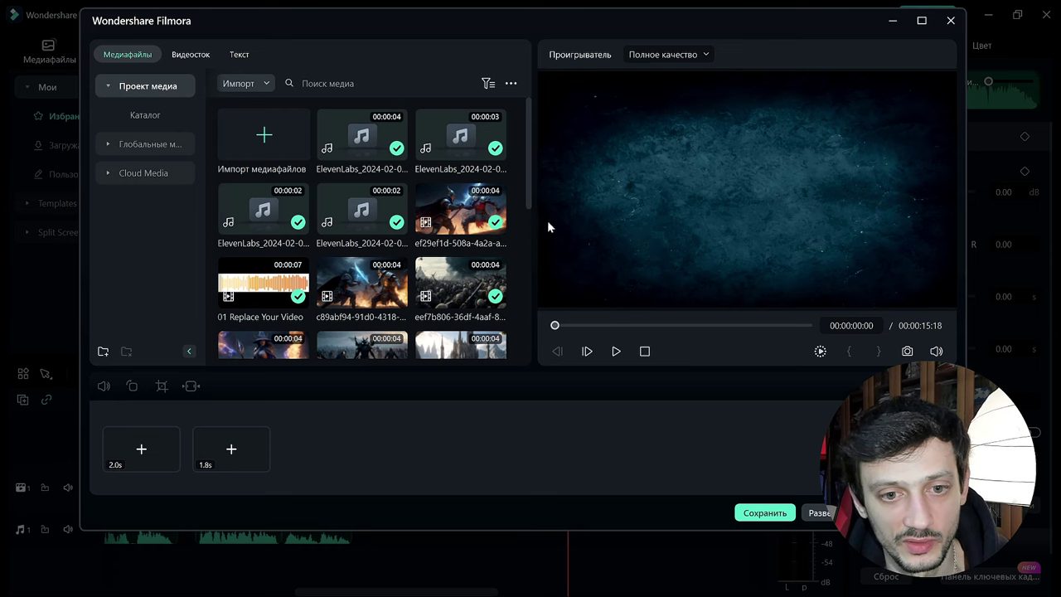
scroll(531, 191, down, 2)
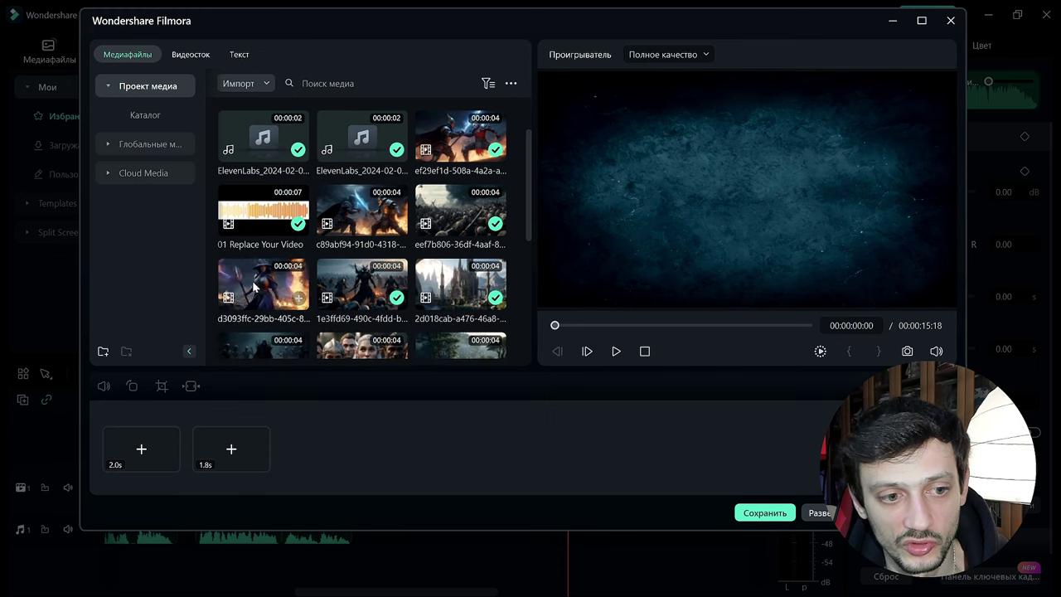
drag(255, 285, 230, 448)
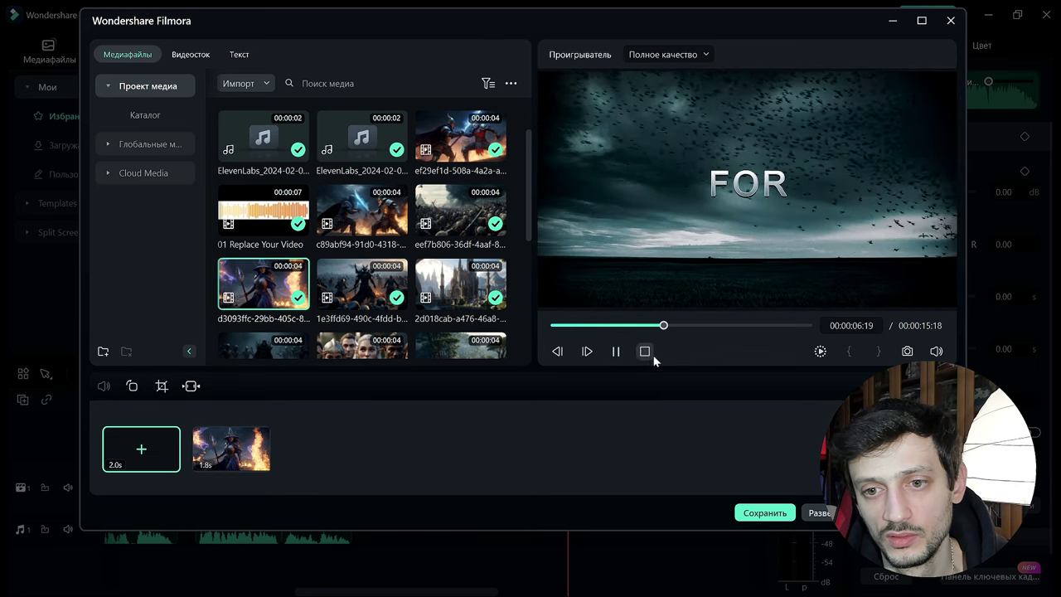
key(space)
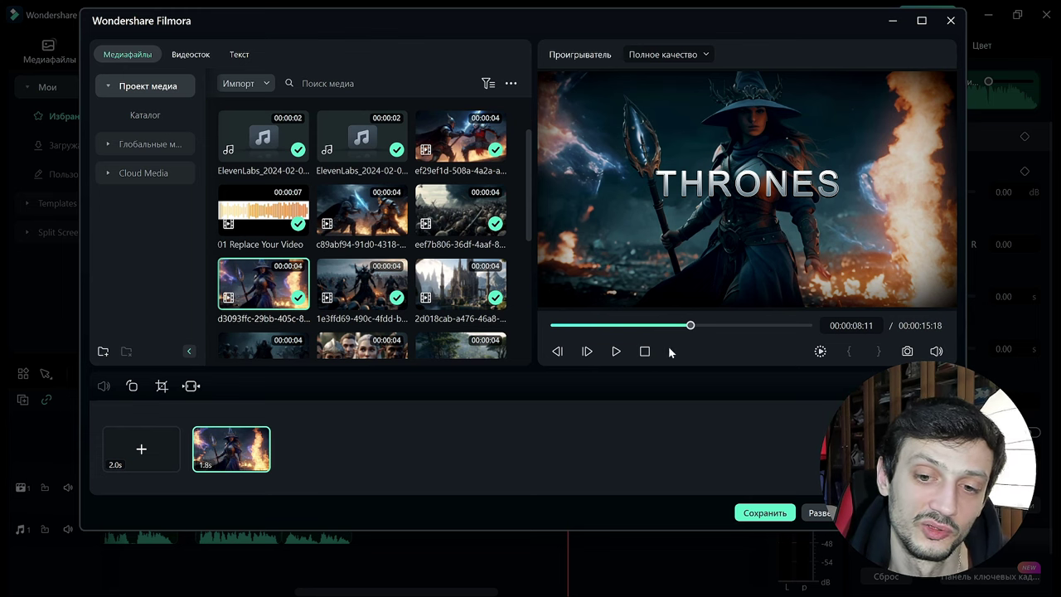
drag(684, 329, 653, 327)
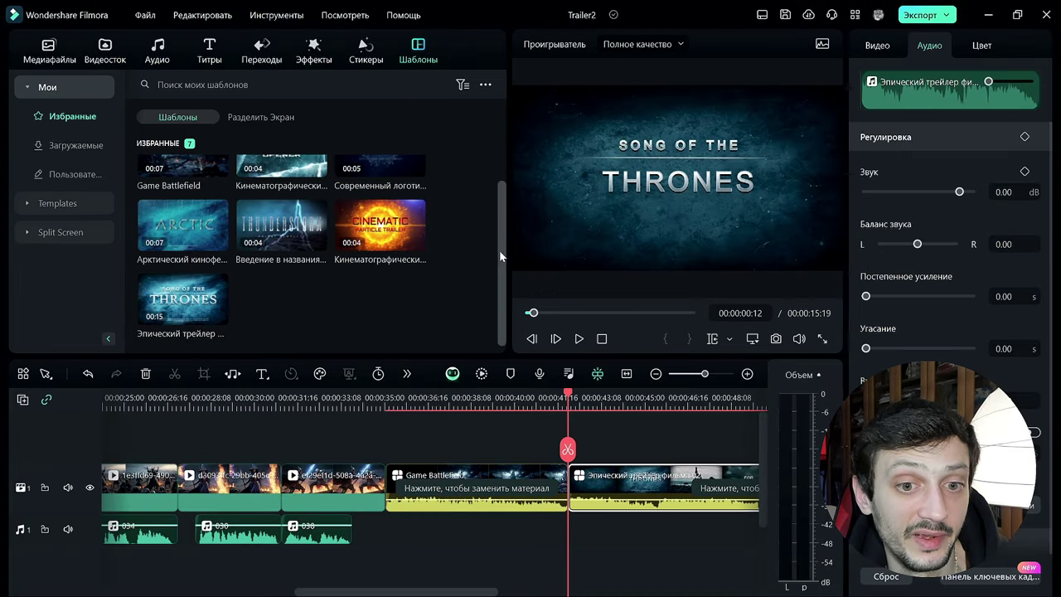
Search the template library for "эпический трейлер", preview the Song of the Thrones template and return to the favourites
scroll(499, 250, up, 1)
click(72, 205)
click(215, 85)
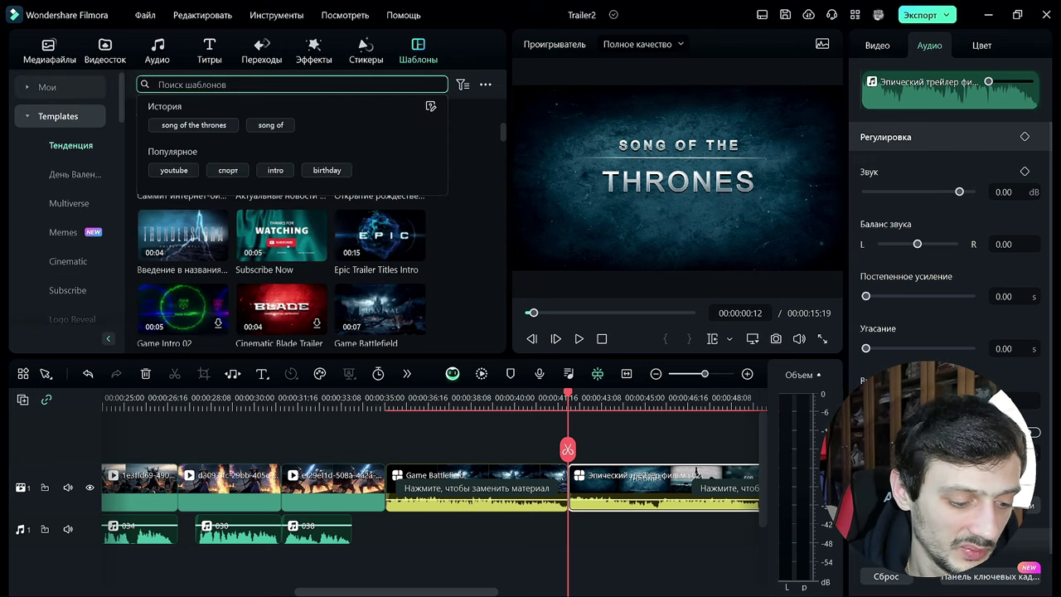
text(эпический т)
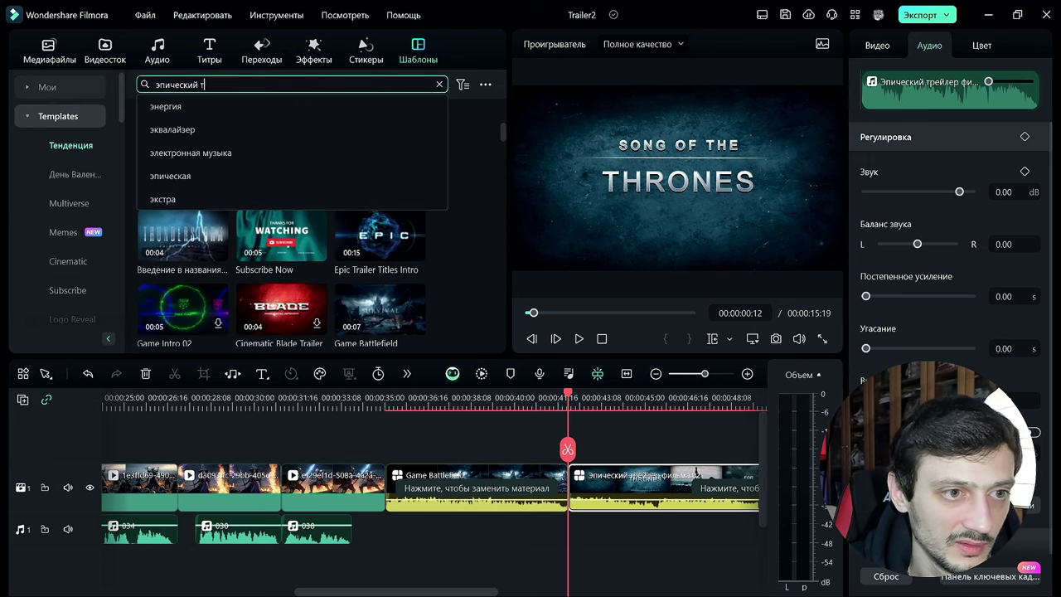
text(рейлер)
key(Return)
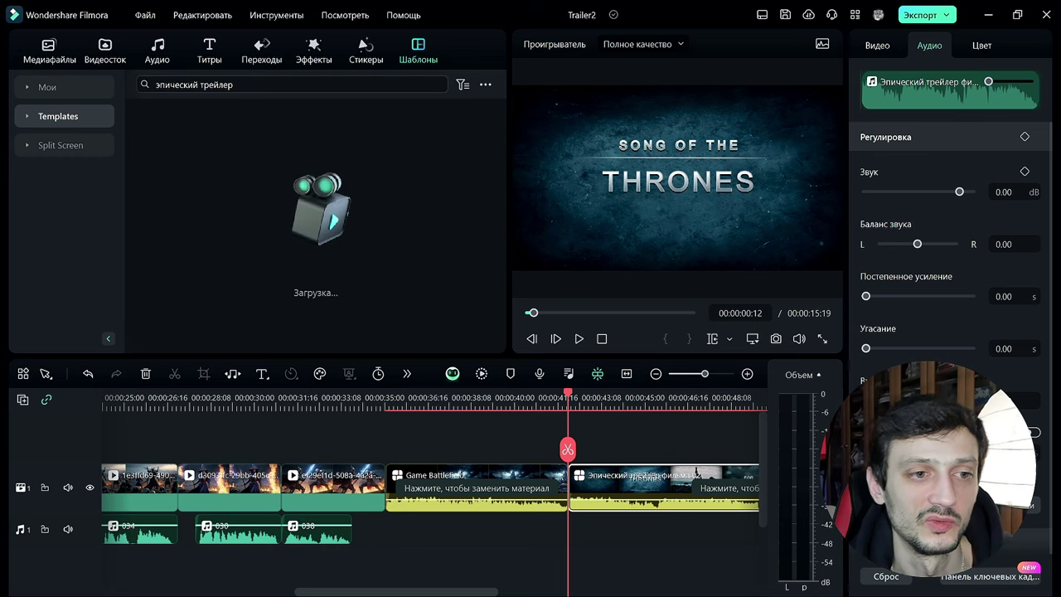
click(270, 139)
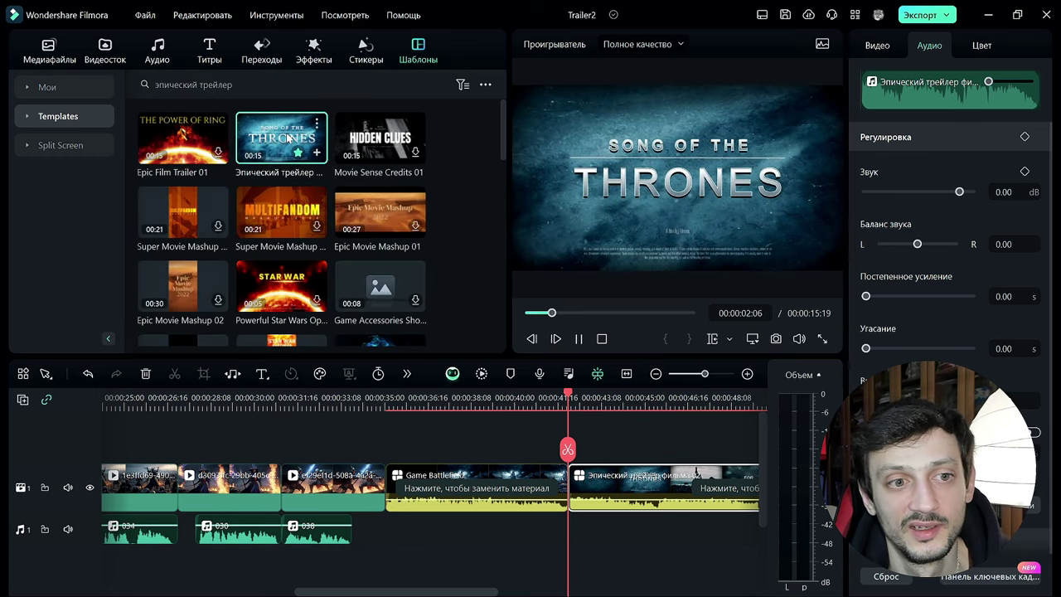
key(space)
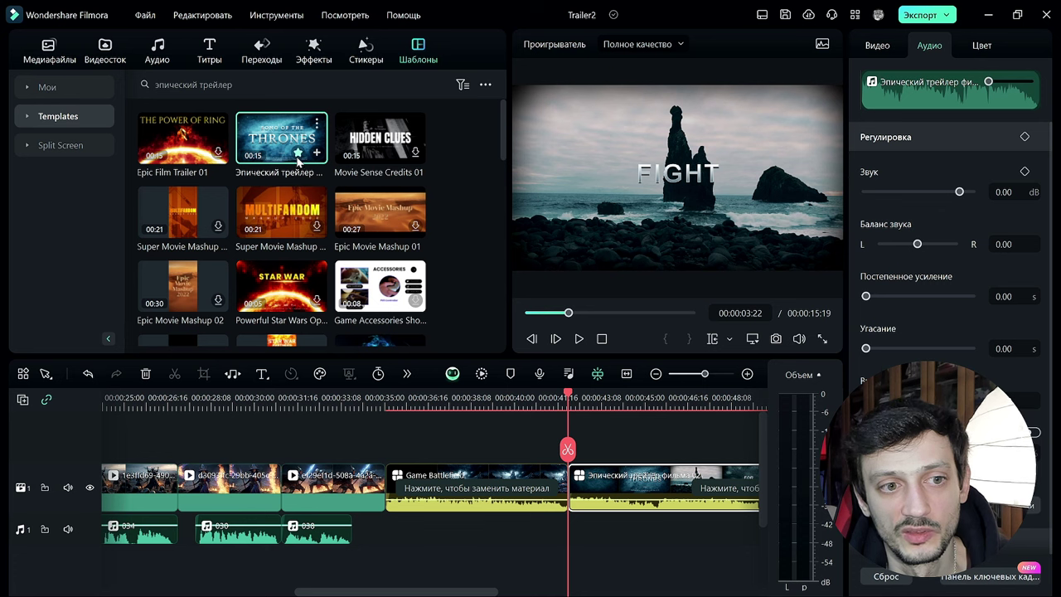
click(50, 88)
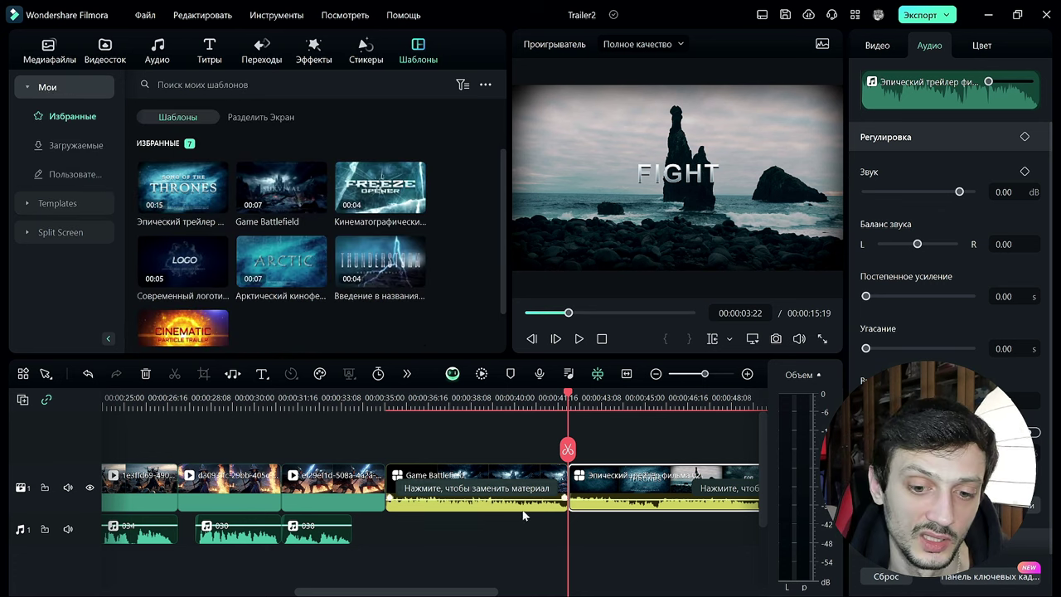
Delete the epic trailer template clip from the timeline and play the Game Battlefield title
right_click(636, 489)
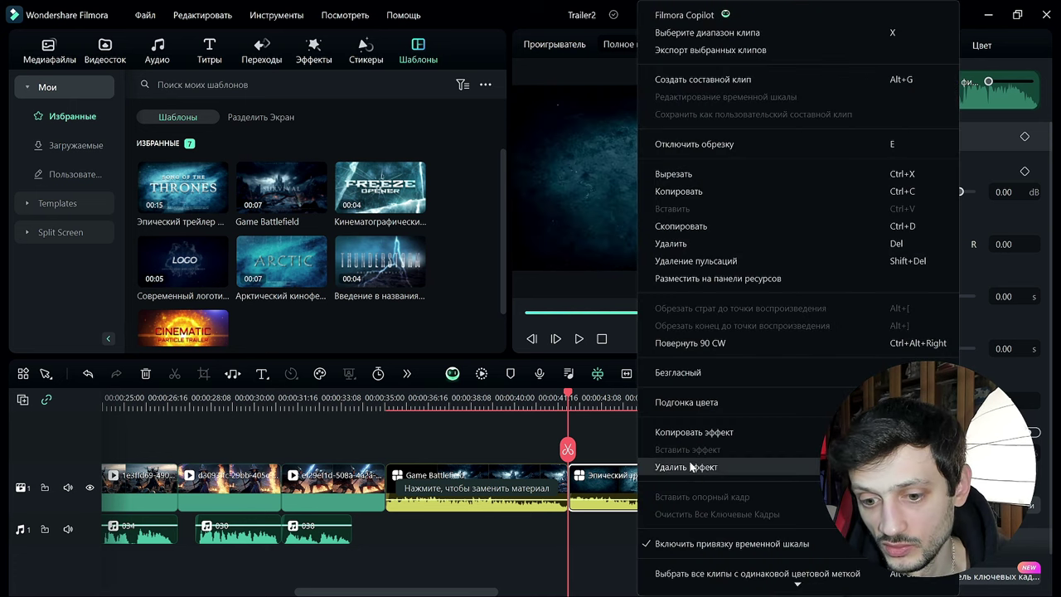
click(668, 240)
click(467, 398)
key(space)
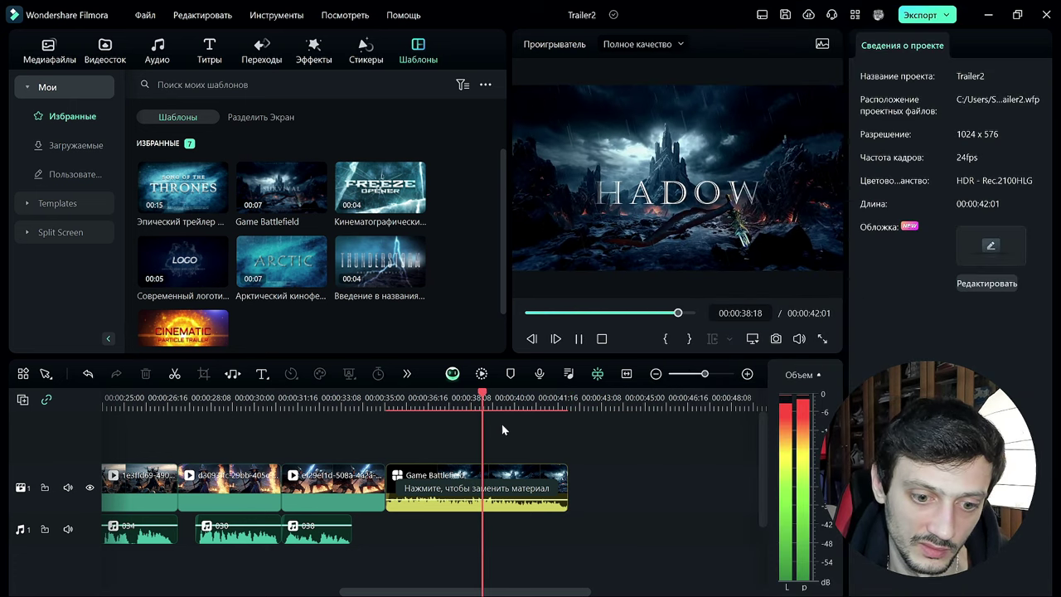
Open the Cinematic category of the music library
drag(451, 594, 214, 594)
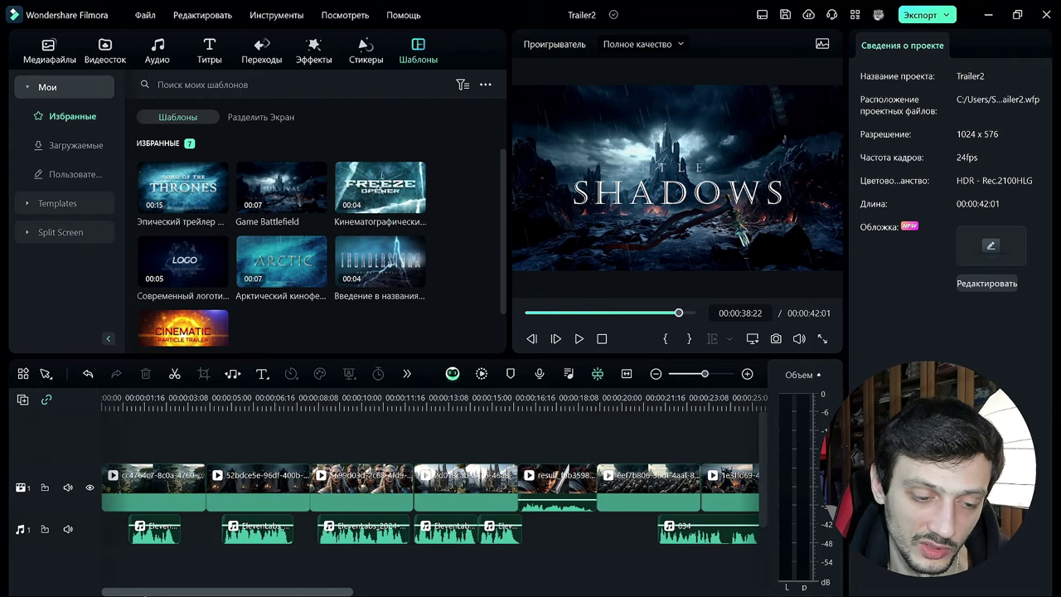
mouse_move(759, 444)
mouse_down()
mouse_move(758, 488)
mouse_move(762, 448)
mouse_up()
click(156, 51)
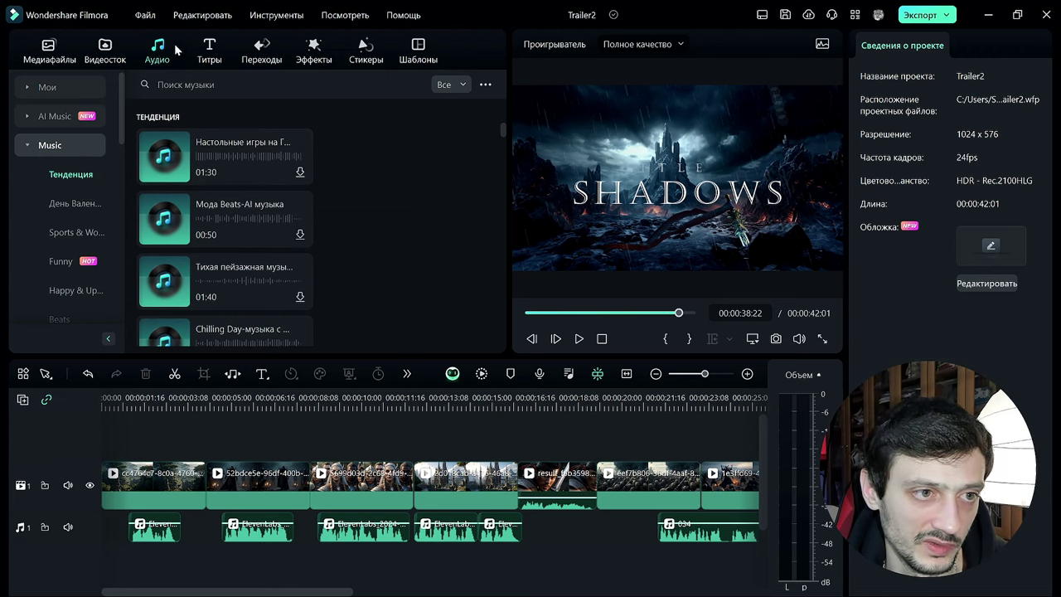
click(27, 147)
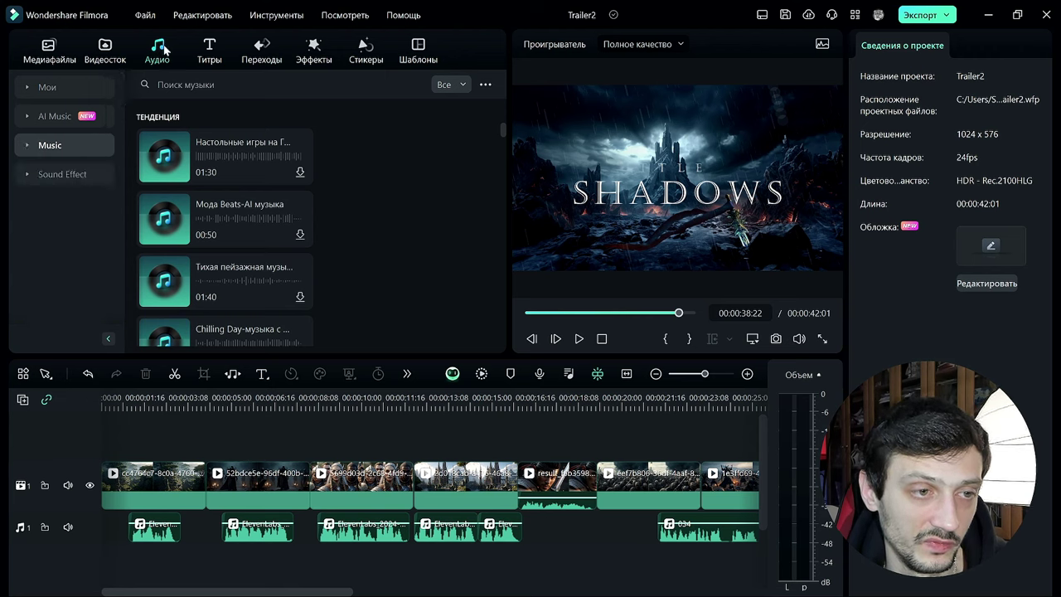
click(28, 146)
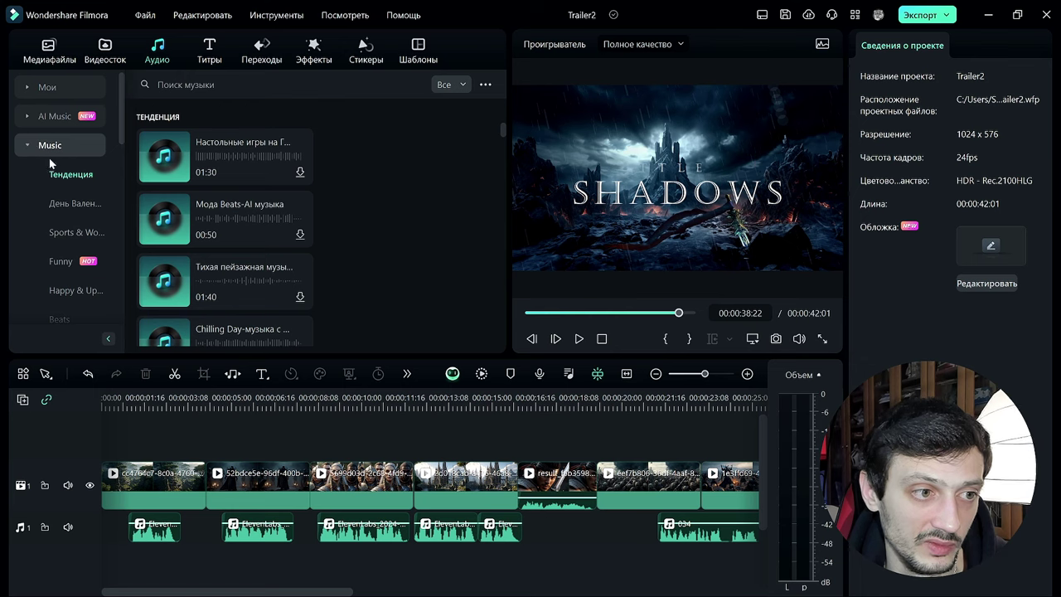
drag(120, 134, 119, 209)
click(65, 203)
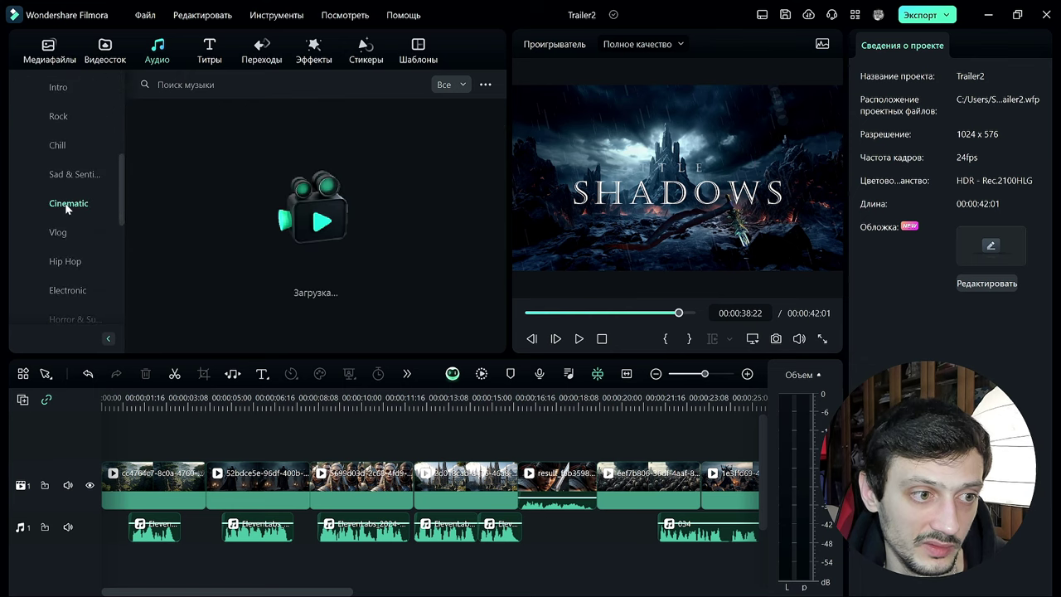
Preview the Epic Sci fi Trailer track from the Cinematic music category
mouse_move(508, 210)
mouse_down()
mouse_move(525, 202)
mouse_move(504, 199)
mouse_move(521, 202)
mouse_up()
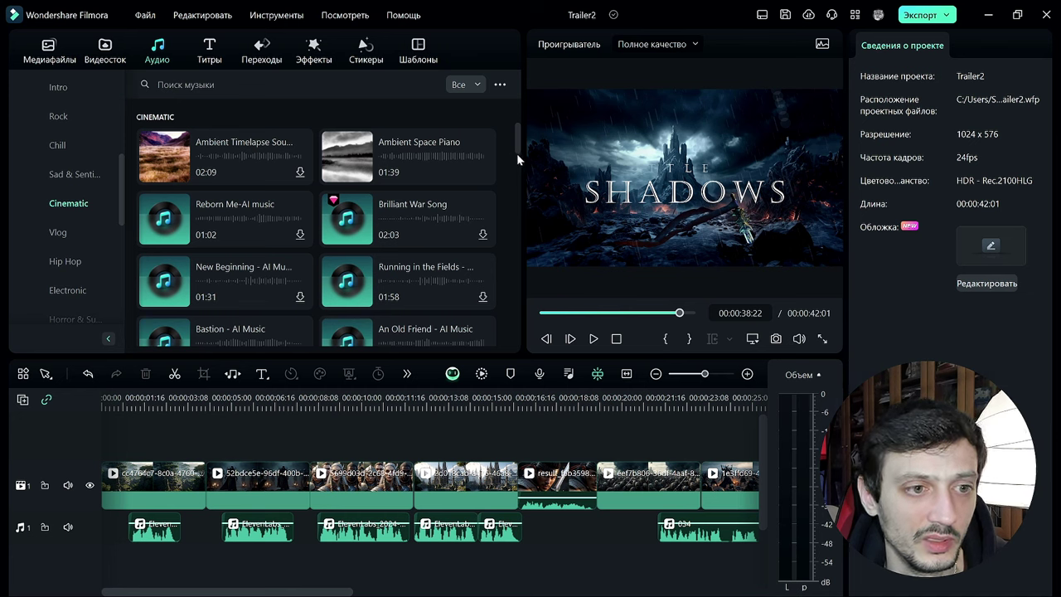
drag(518, 142, 525, 160)
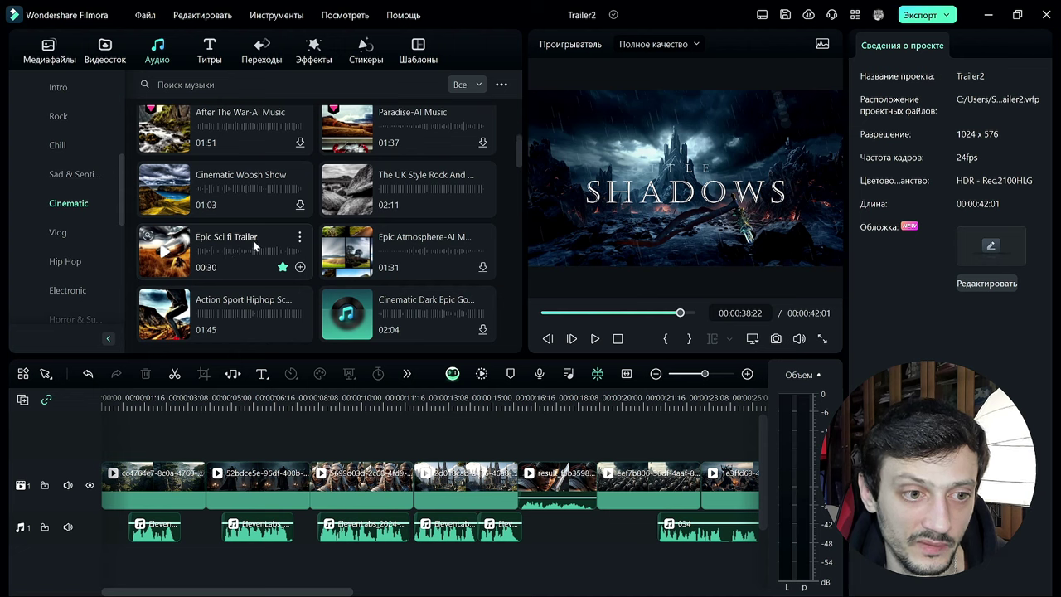
click(217, 256)
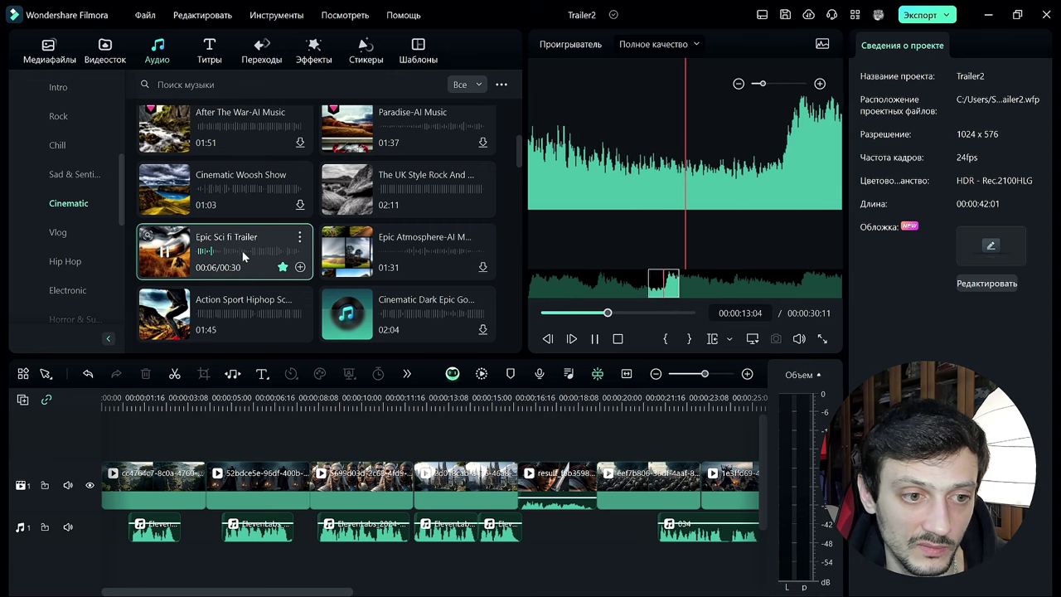
click(209, 277)
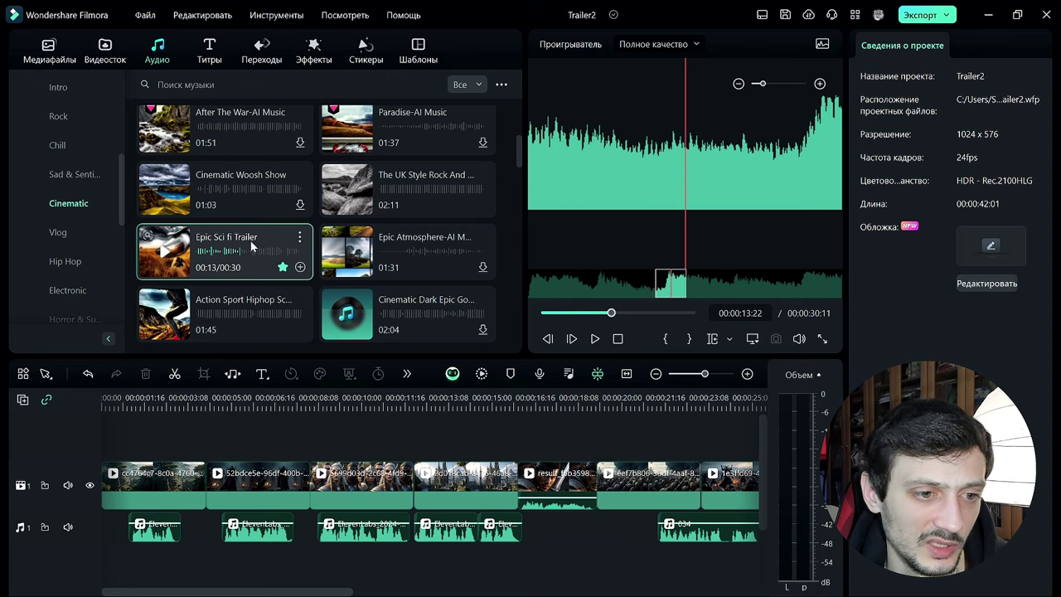
Place the Epic Sci fi Trailer track on a second audio track at the timeline's start and play the opening
drag(253, 591, 225, 591)
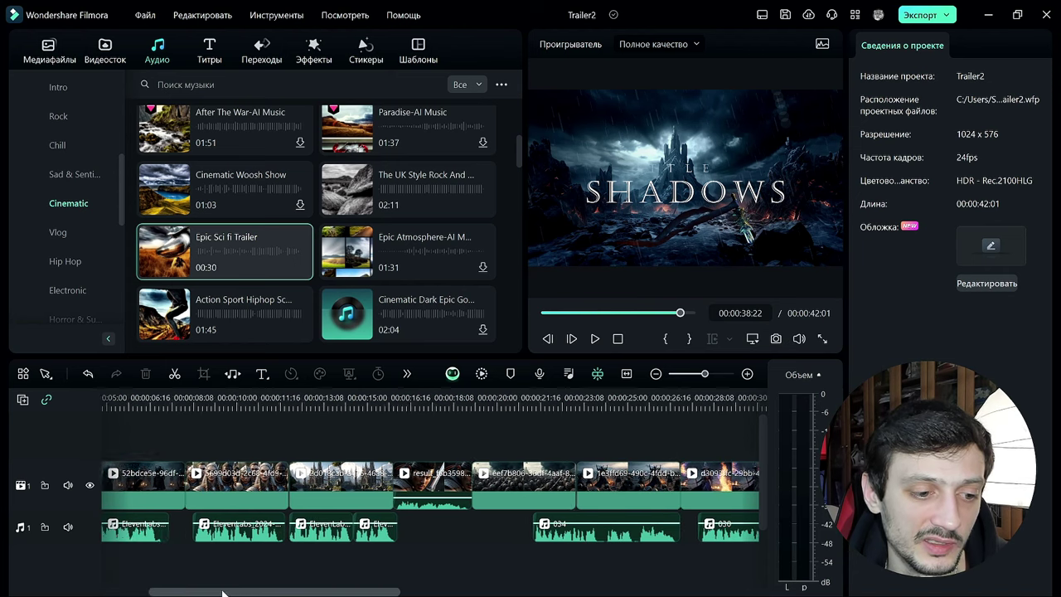
drag(227, 238, 124, 572)
scroll(172, 472, down, 1)
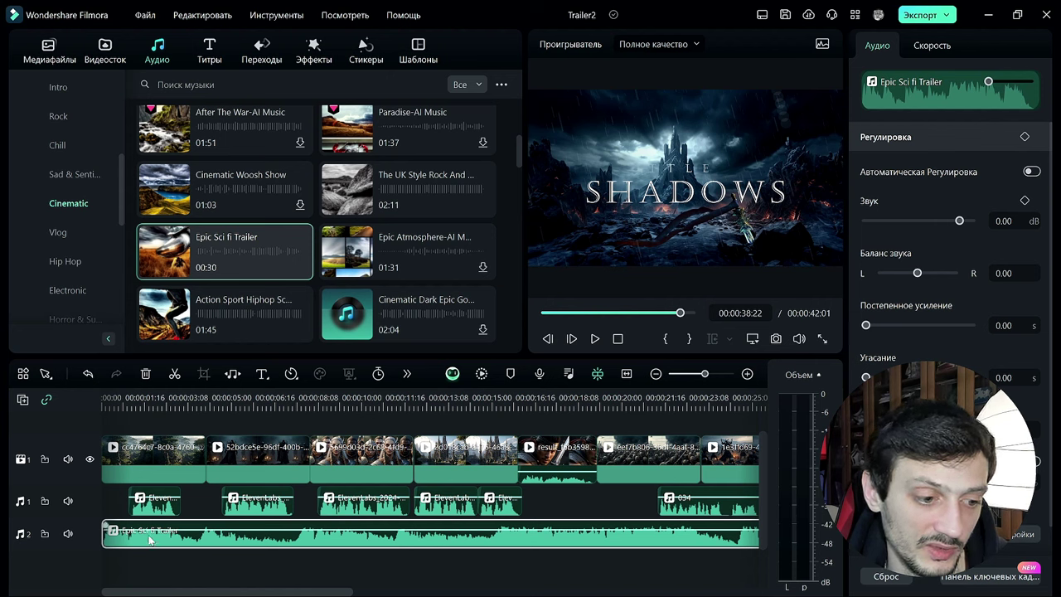
drag(132, 404, 91, 398)
key(space)
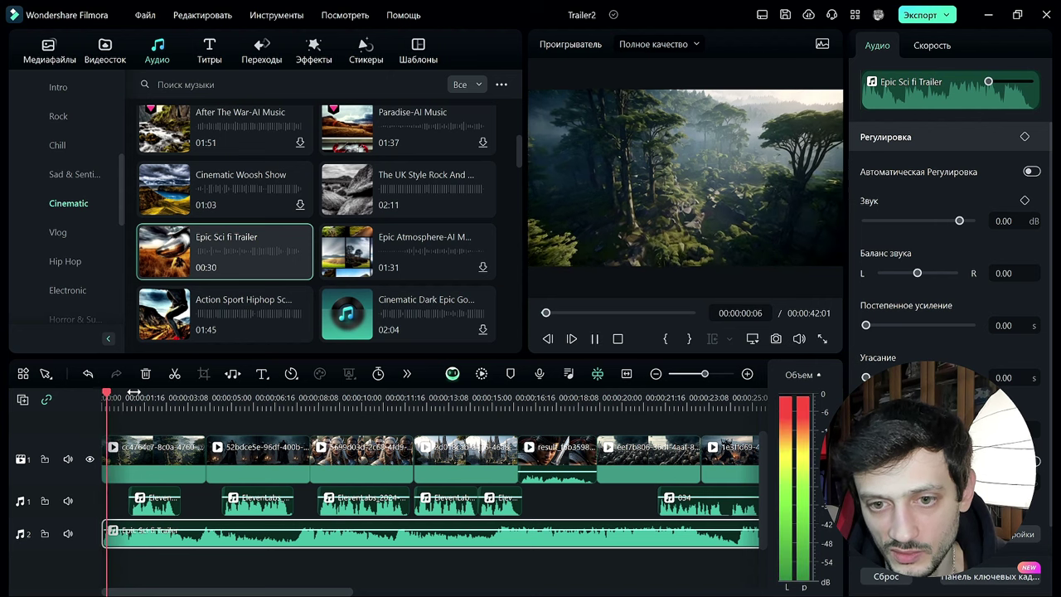
key(space)
drag(192, 594, 257, 594)
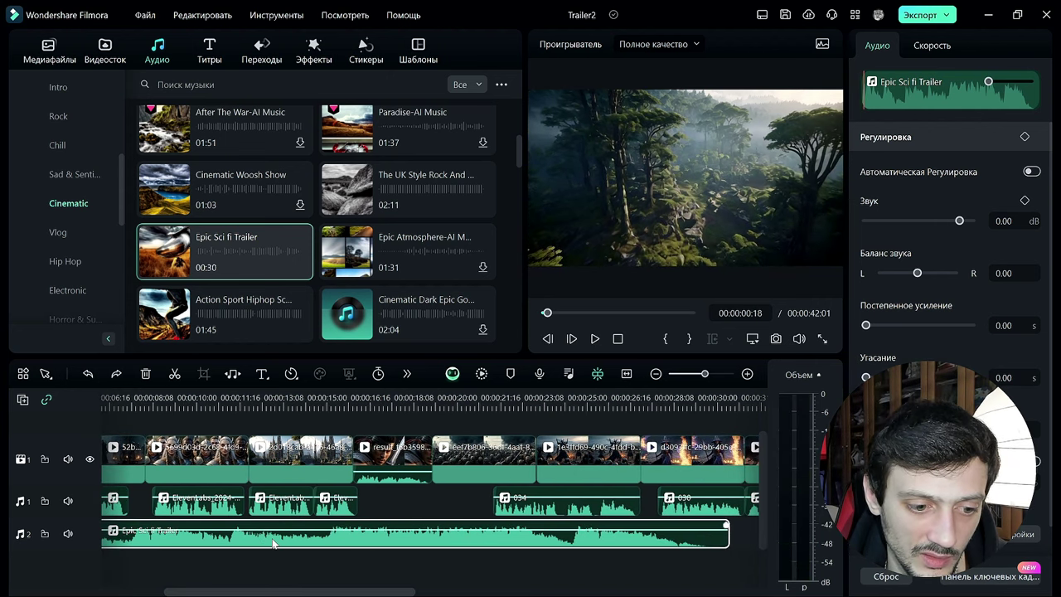
mouse_move(279, 531)
mouse_down()
mouse_move(277, 546)
mouse_move(274, 530)
mouse_up()
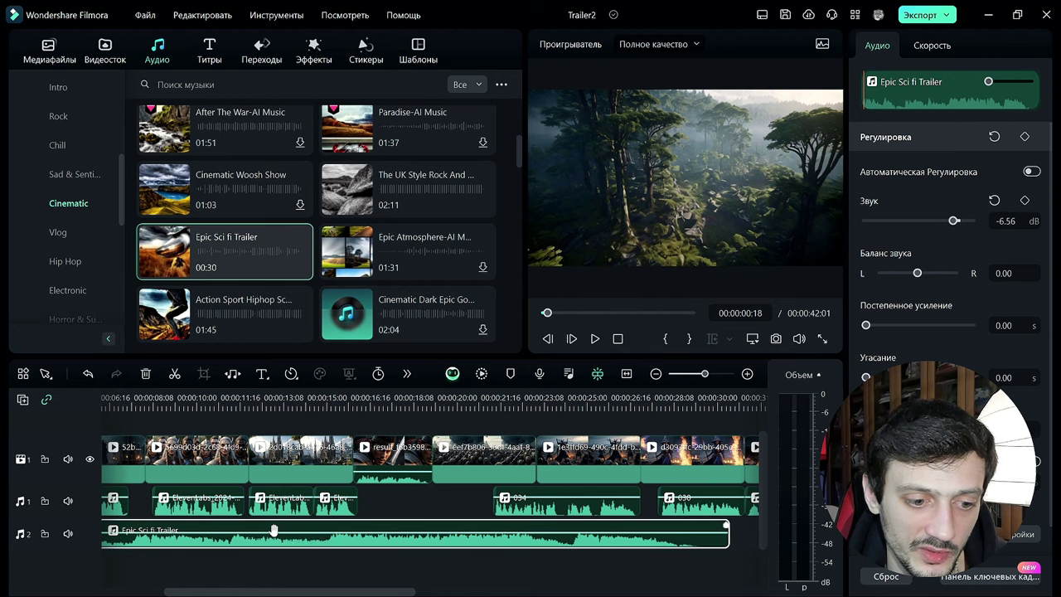
key(ctrl+z)
key(ctrl+z)
key(ctrl+z)
key(ctrl+z)
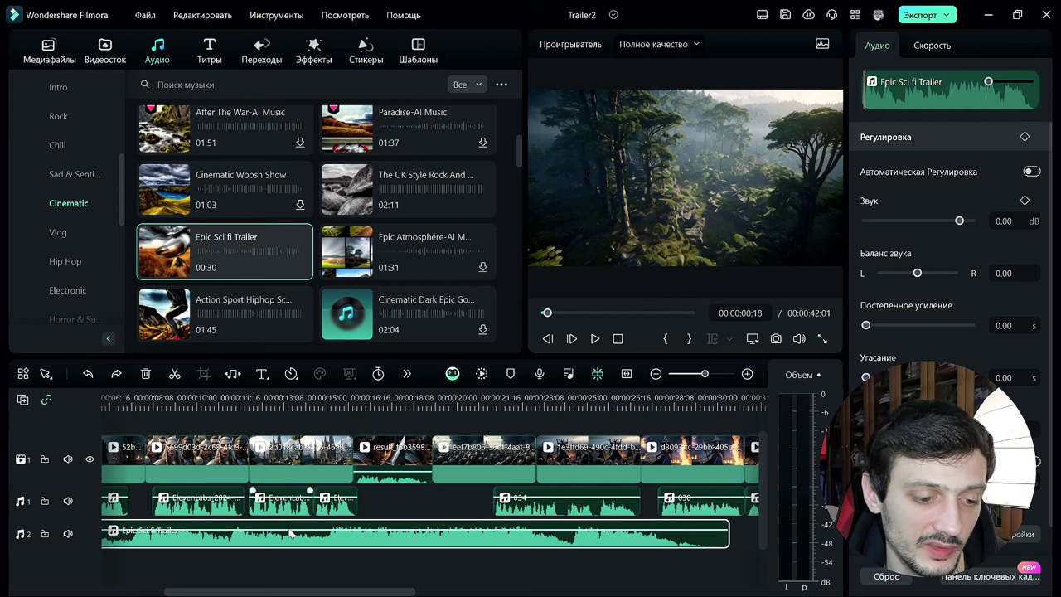
Move the Epic Sci fi Trailer music clip to start at about 21 s, under the skeleton army scene
drag(218, 591, 255, 593)
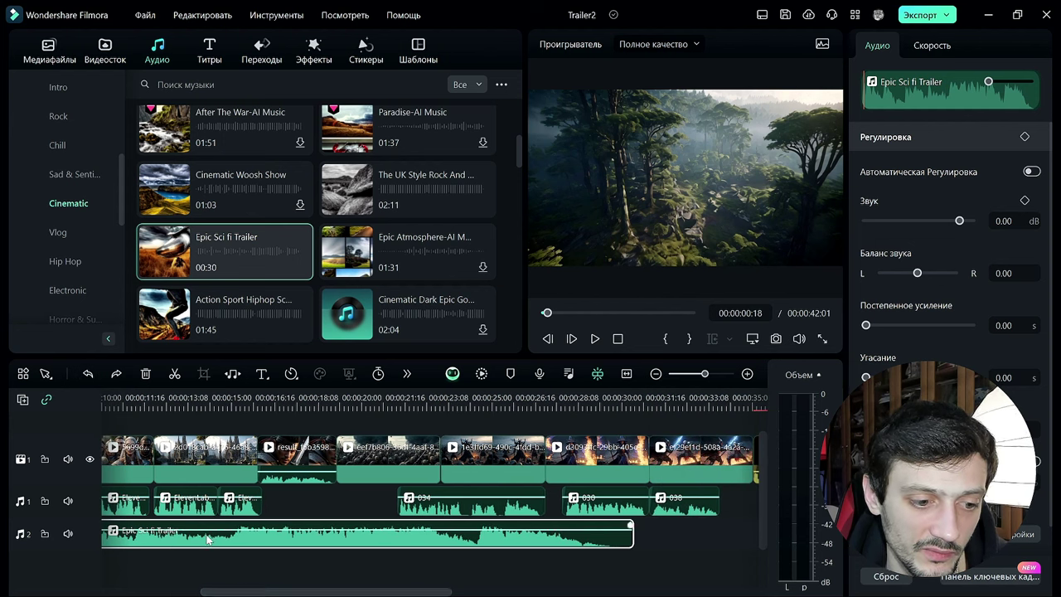
drag(249, 534, 358, 539)
scroll(334, 406, down, 4)
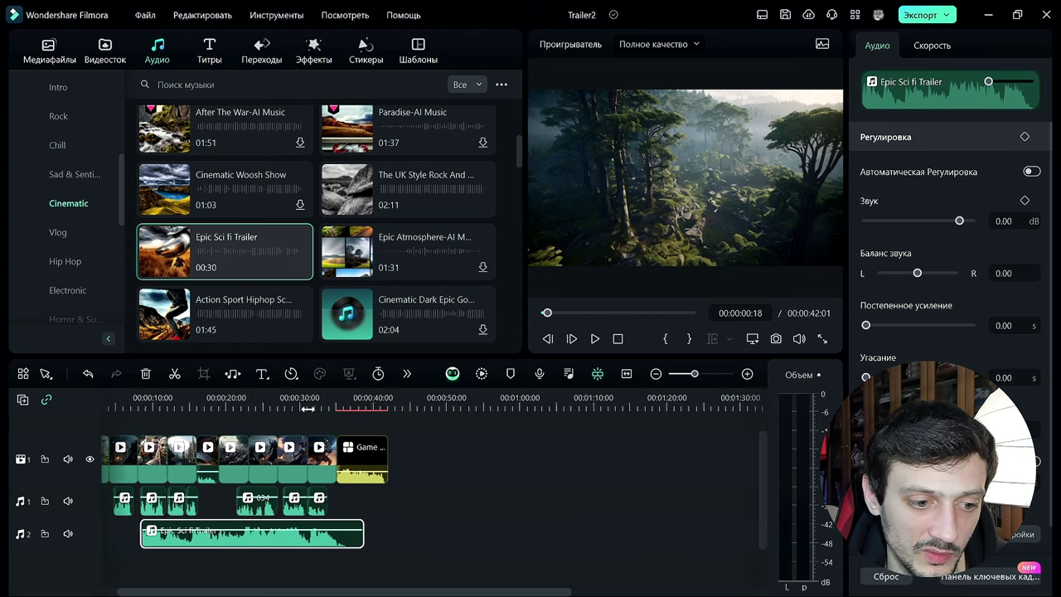
drag(424, 591, 293, 591)
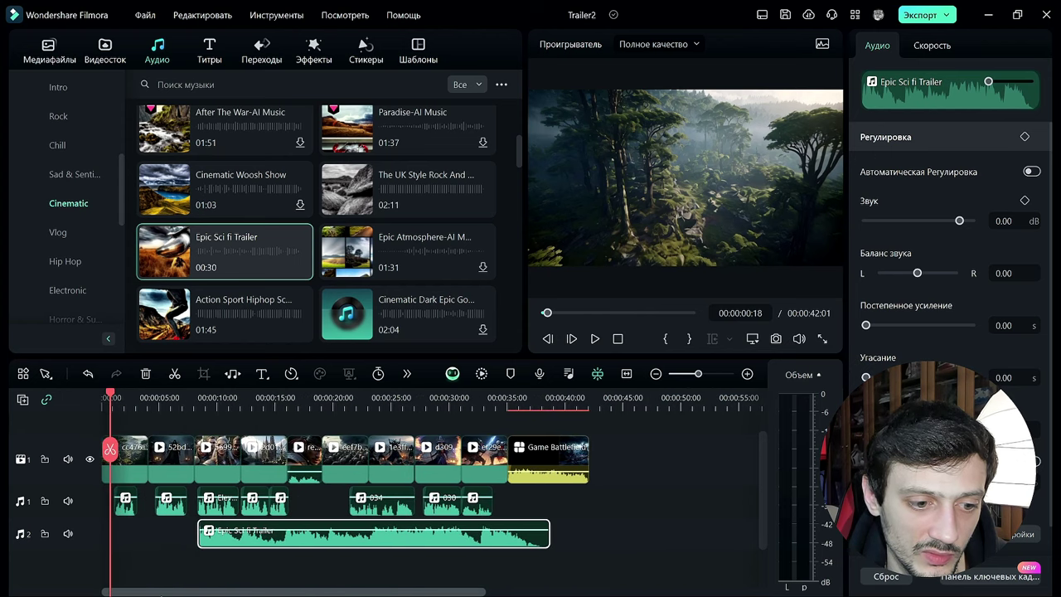
drag(253, 537, 360, 537)
click(338, 396)
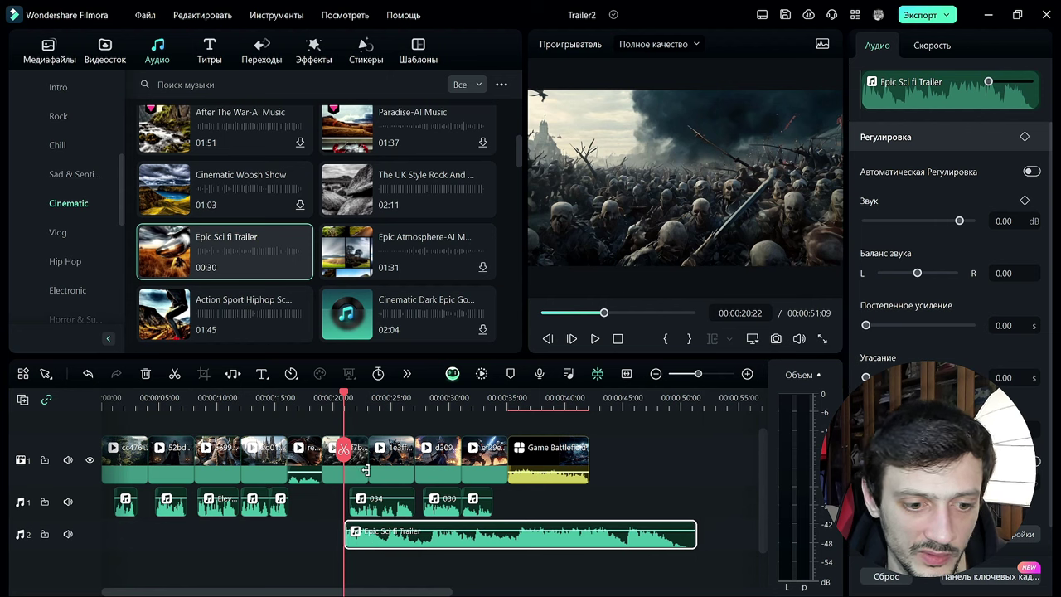
Split the Epic Sci fi Trailer music clip at 00:00:32:01
click(351, 469)
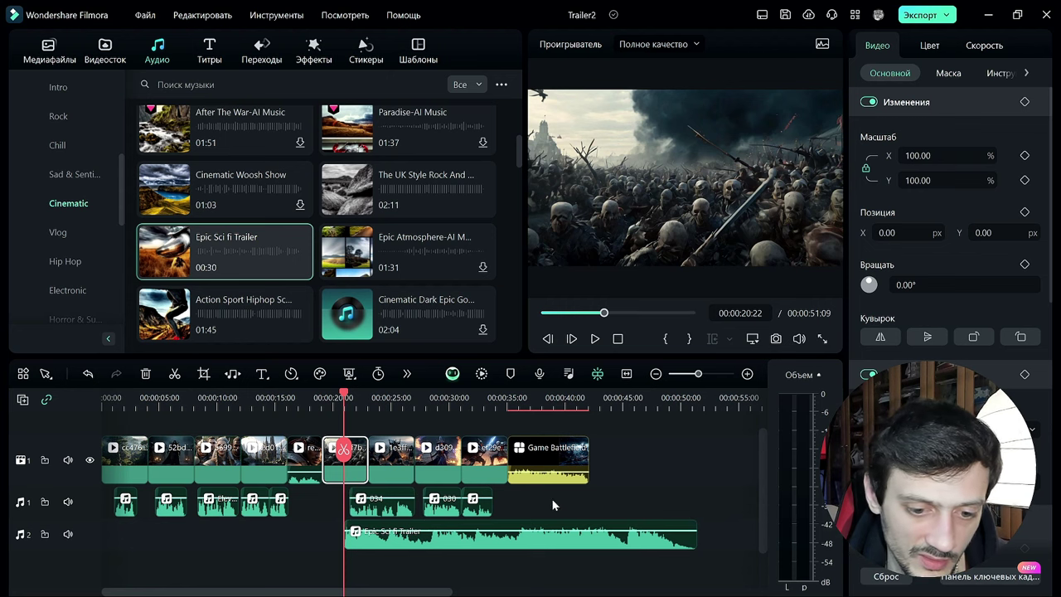
click(552, 535)
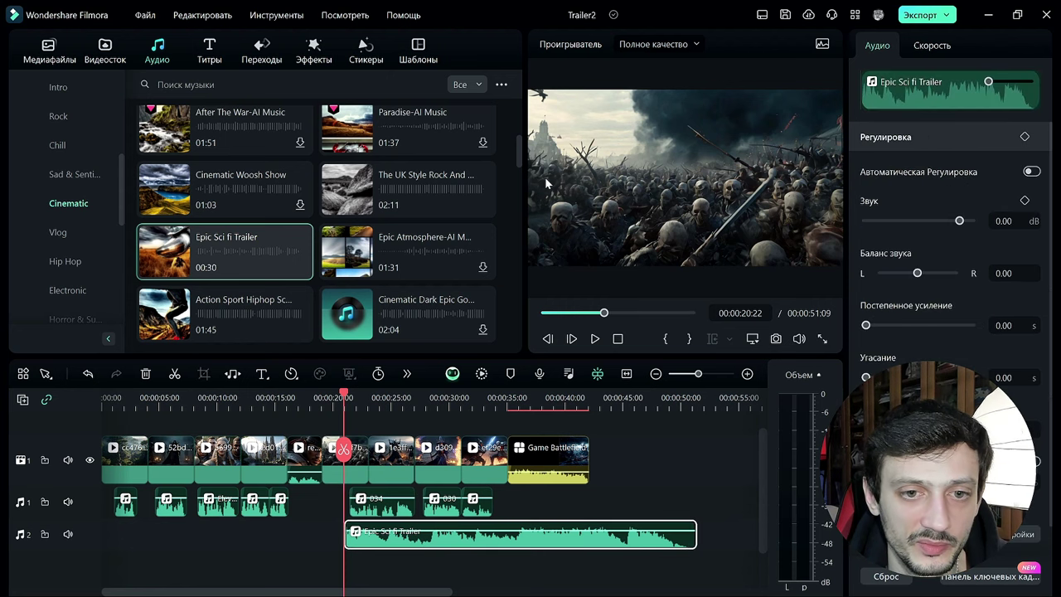
scroll(518, 145, down, 1)
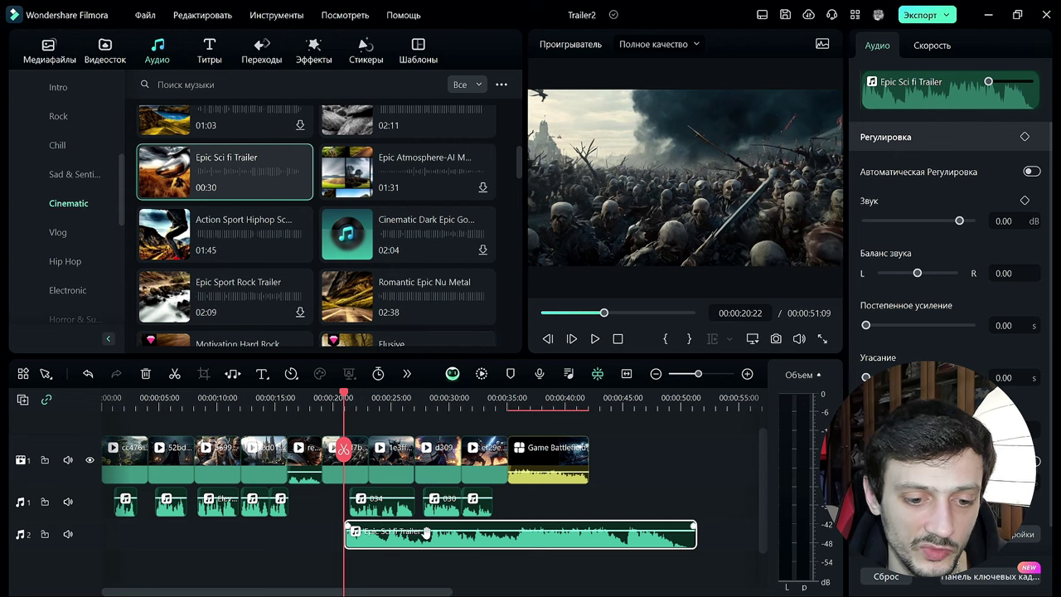
drag(354, 400, 473, 399)
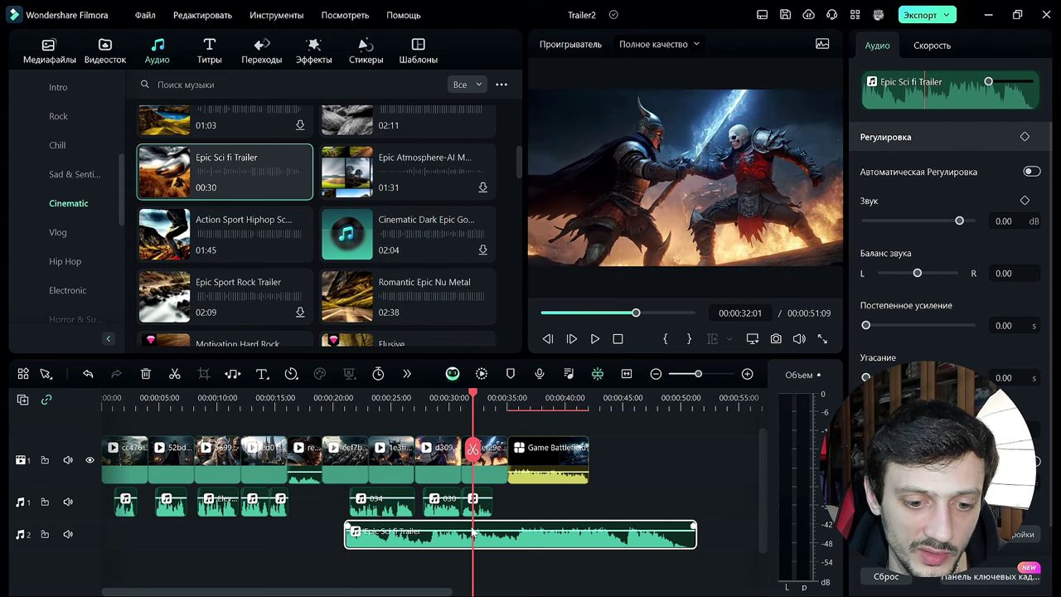
click(472, 449)
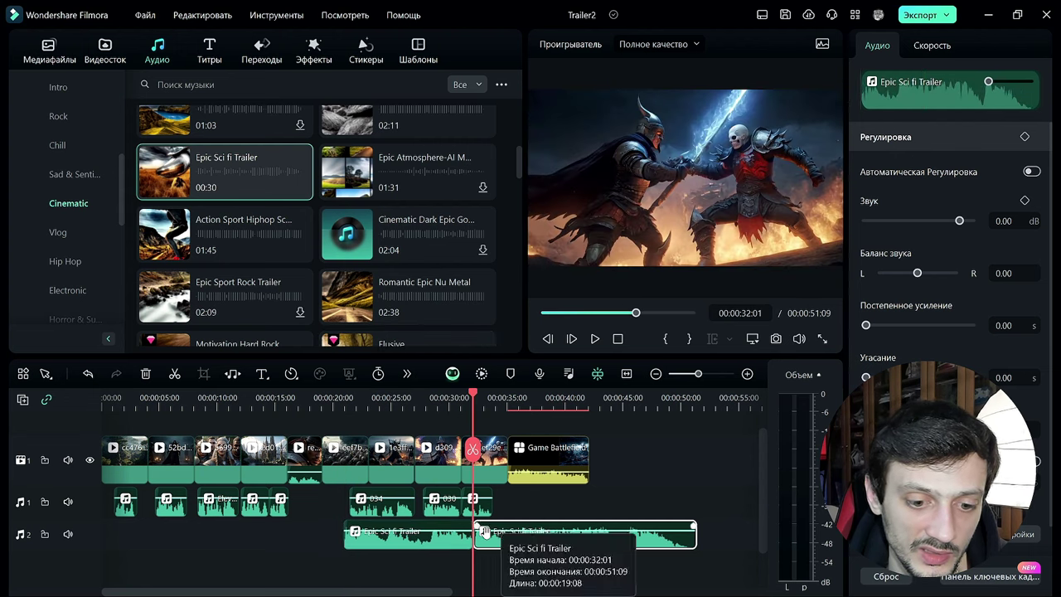
Trim the first Epic Sci fi Trailer part to end at about 26 s and shift the second to start at about 27 s
mouse_move(473, 395)
mouse_down()
mouse_move(497, 395)
mouse_move(474, 395)
mouse_up()
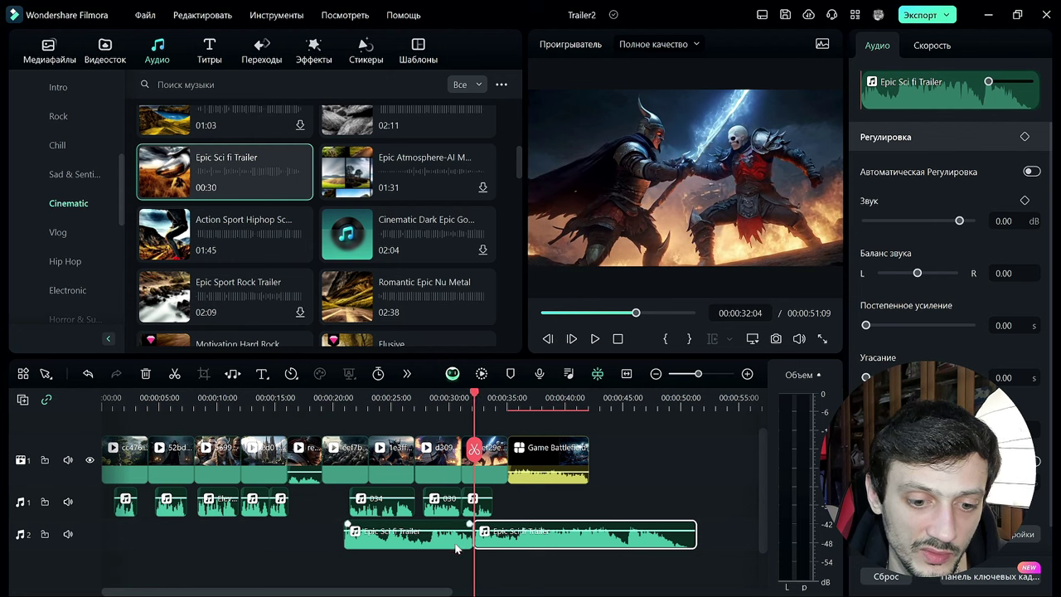
drag(475, 532, 406, 534)
drag(541, 545, 425, 549)
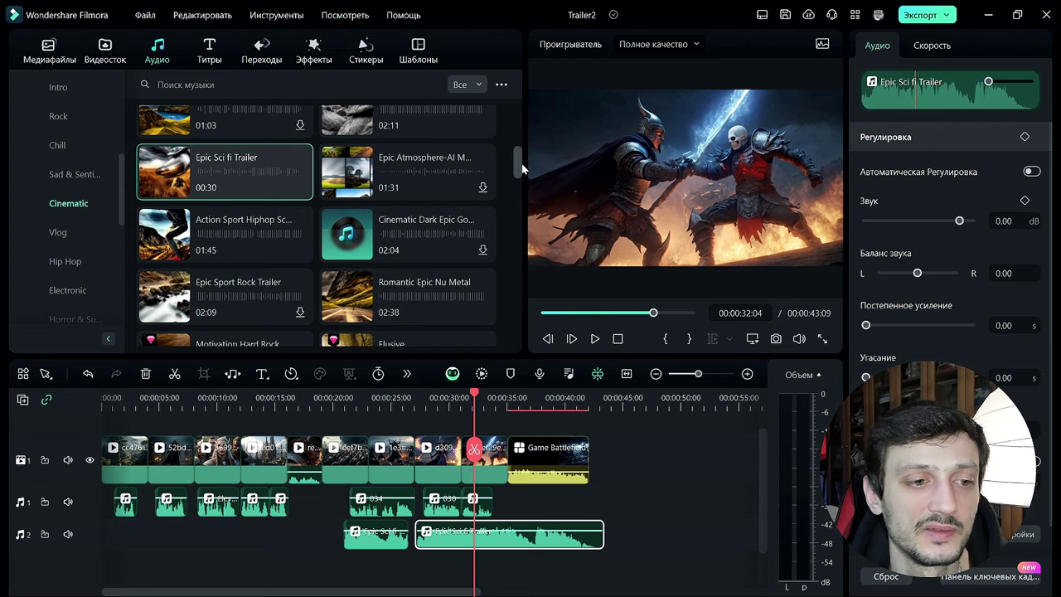
Preview the Undertow - AI Music track and place it on a third audio track from the start of the timeline
drag(522, 163, 517, 340)
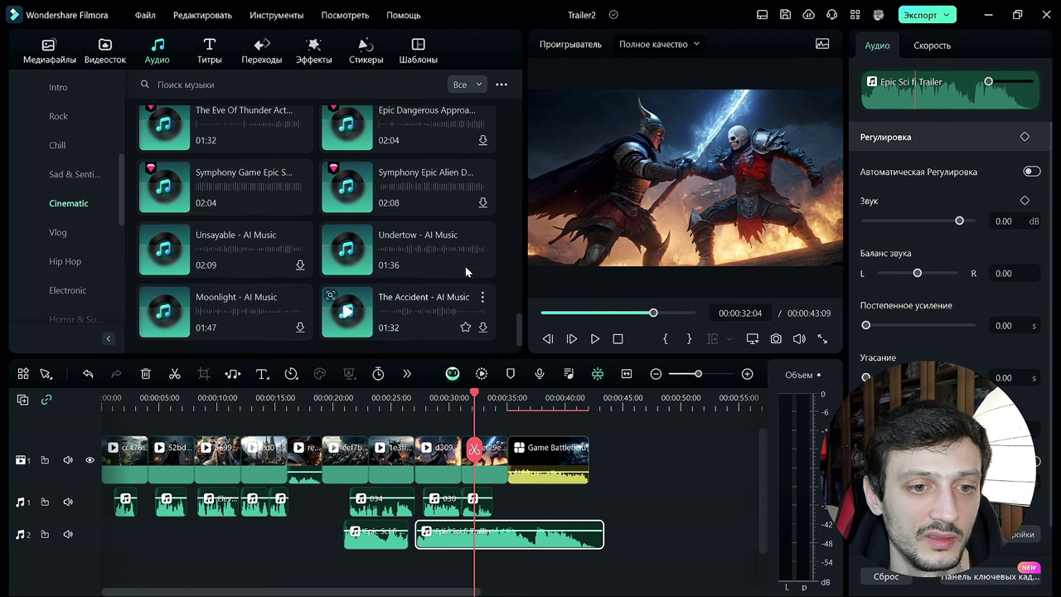
click(408, 243)
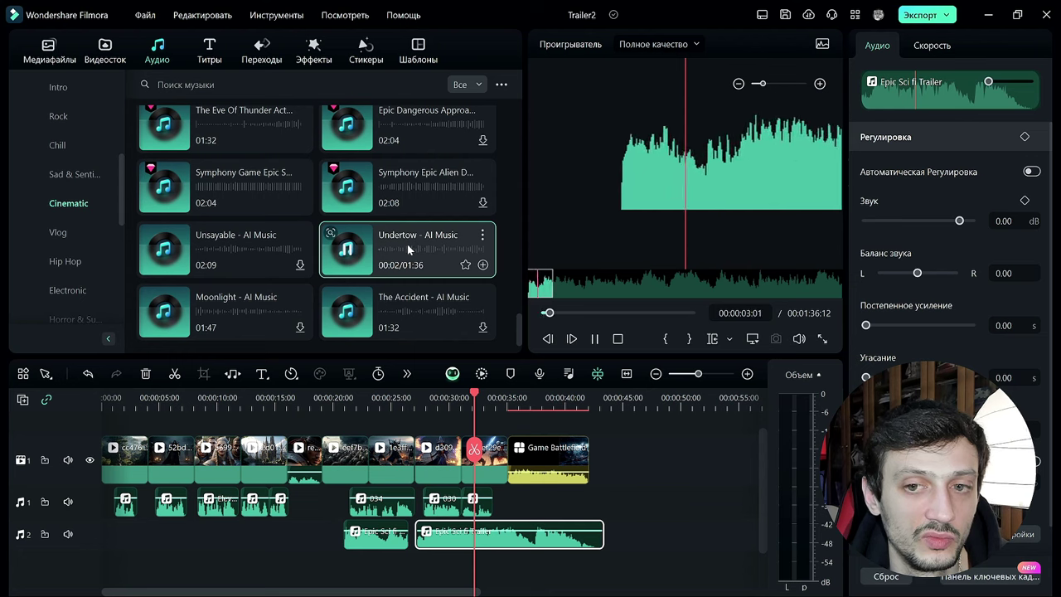
click(407, 244)
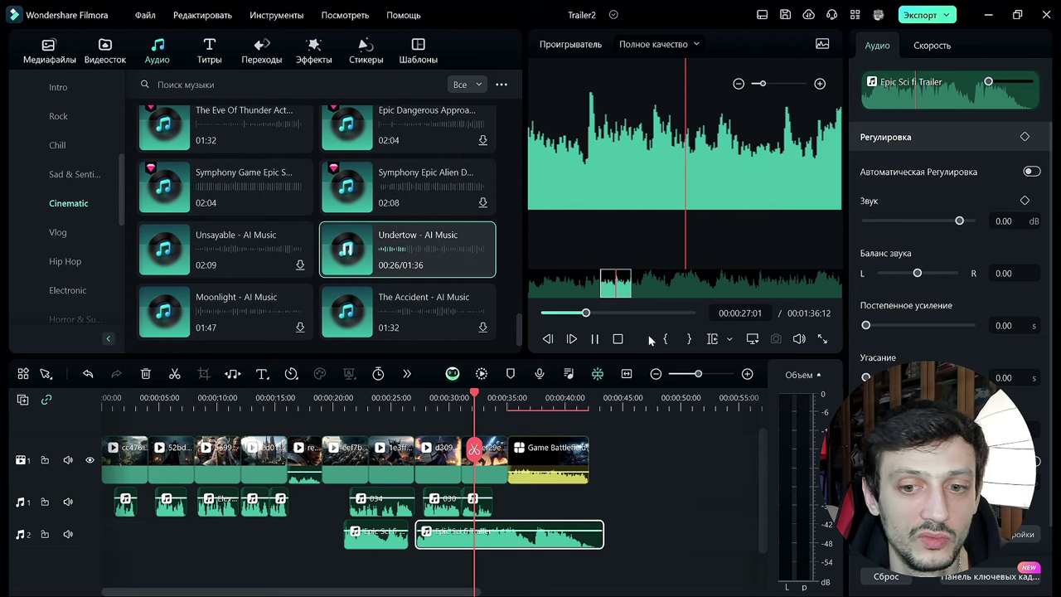
drag(346, 248, 229, 594)
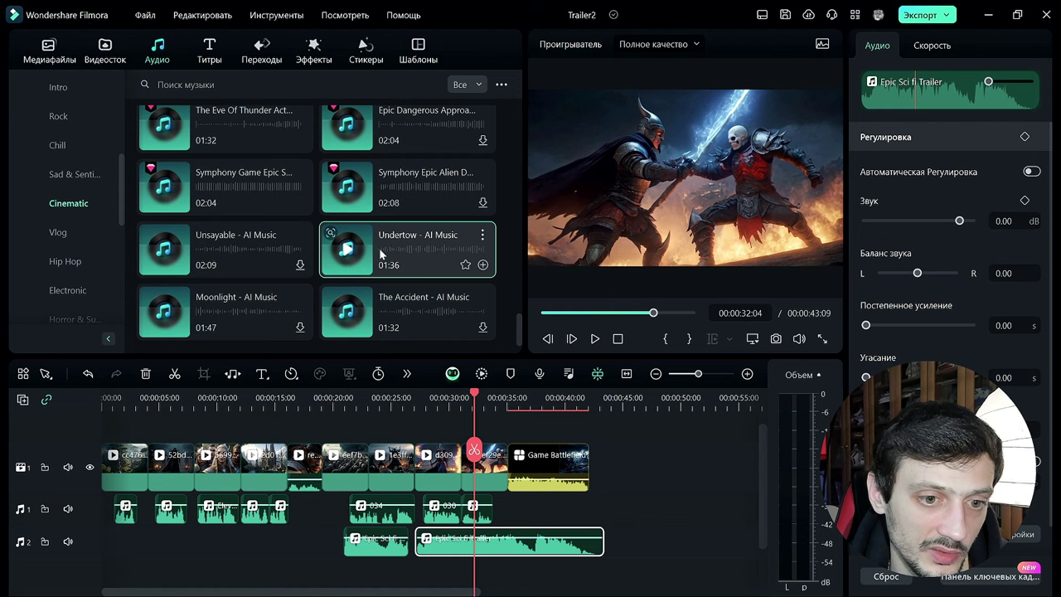
drag(393, 243, 132, 513)
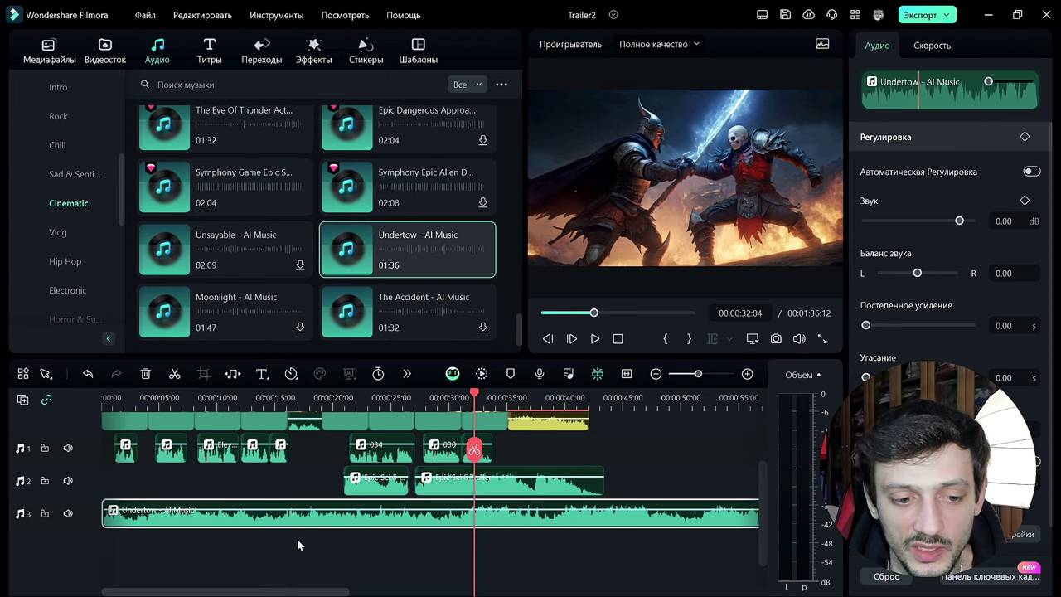
drag(280, 521, 276, 492)
drag(268, 592, 210, 580)
scroll(469, 556, up, 2)
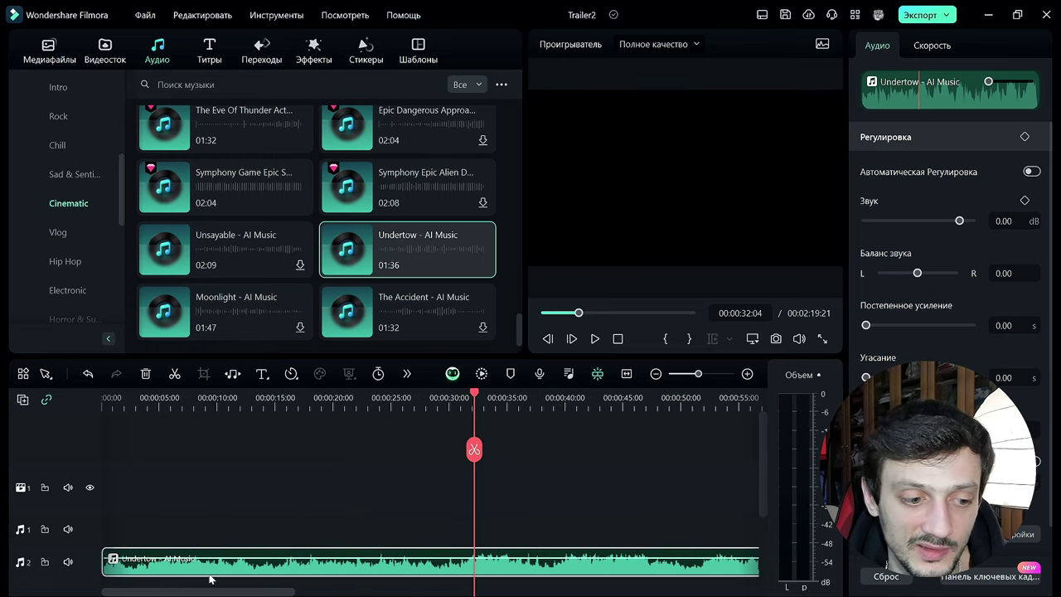
key(ctrl+z)
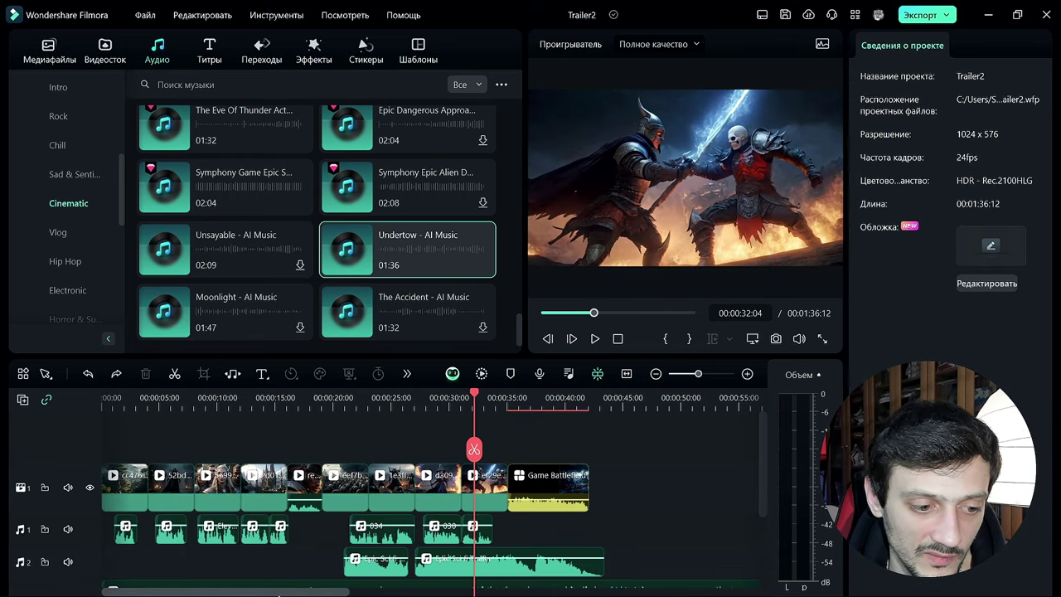
scroll(497, 531, down, 2)
scroll(763, 484, right, 1)
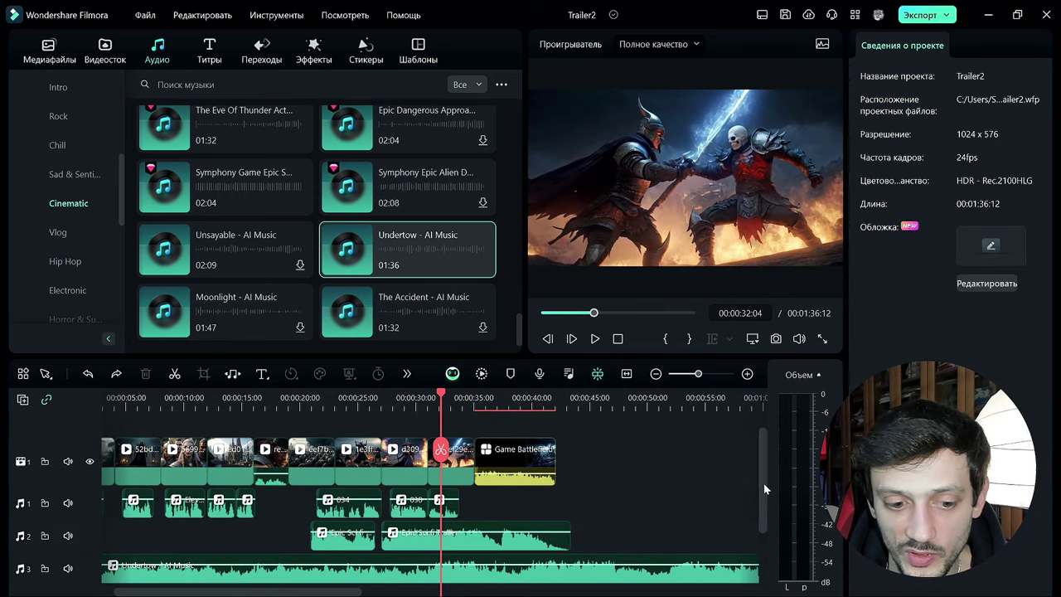
scroll(222, 590, left, 1)
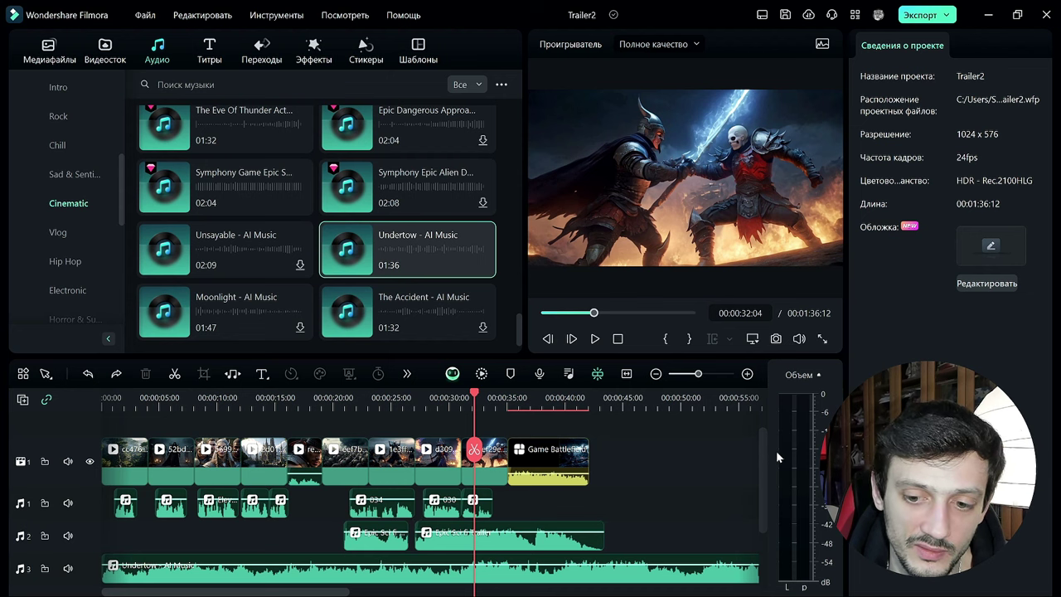
Split the Undertow - AI Music clip at 00:00:20:20 and delete the part after the cut
scroll(766, 447, down, 1)
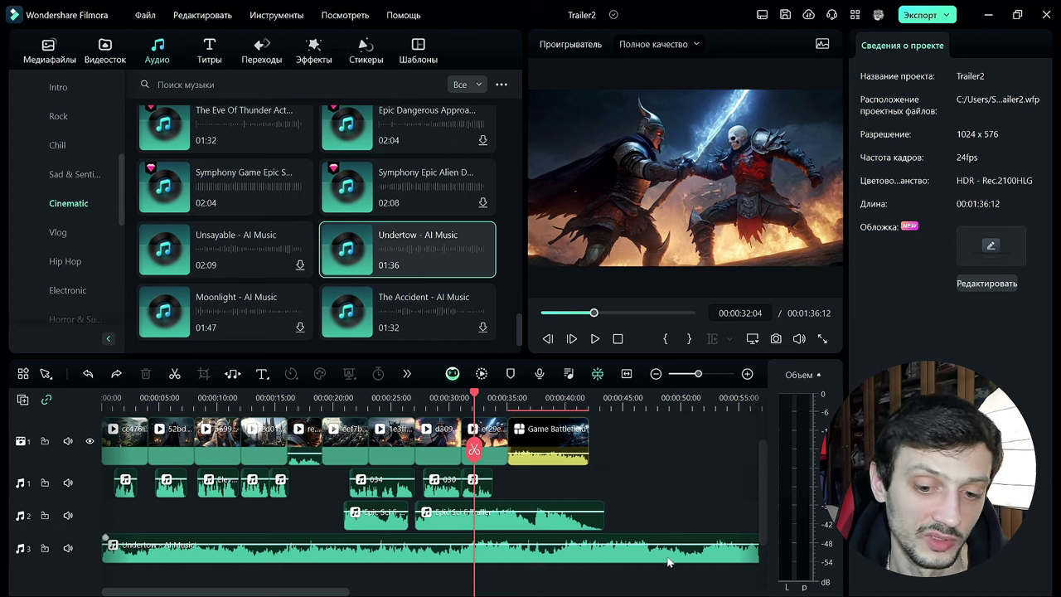
mouse_move(275, 593)
mouse_down()
mouse_move(464, 594)
mouse_move(269, 594)
mouse_up()
drag(475, 395, 344, 406)
click(353, 556)
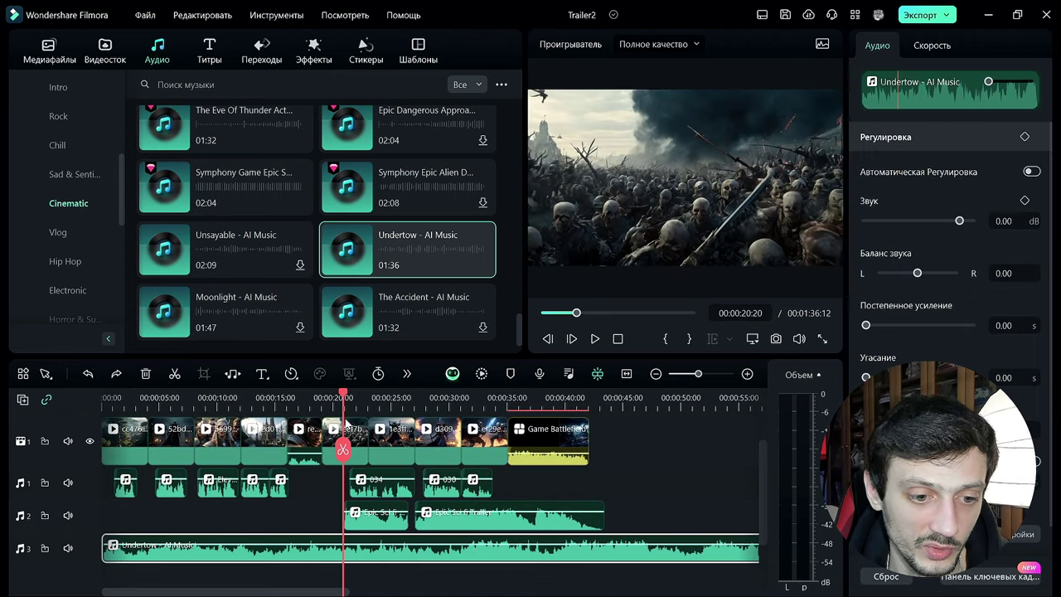
click(343, 451)
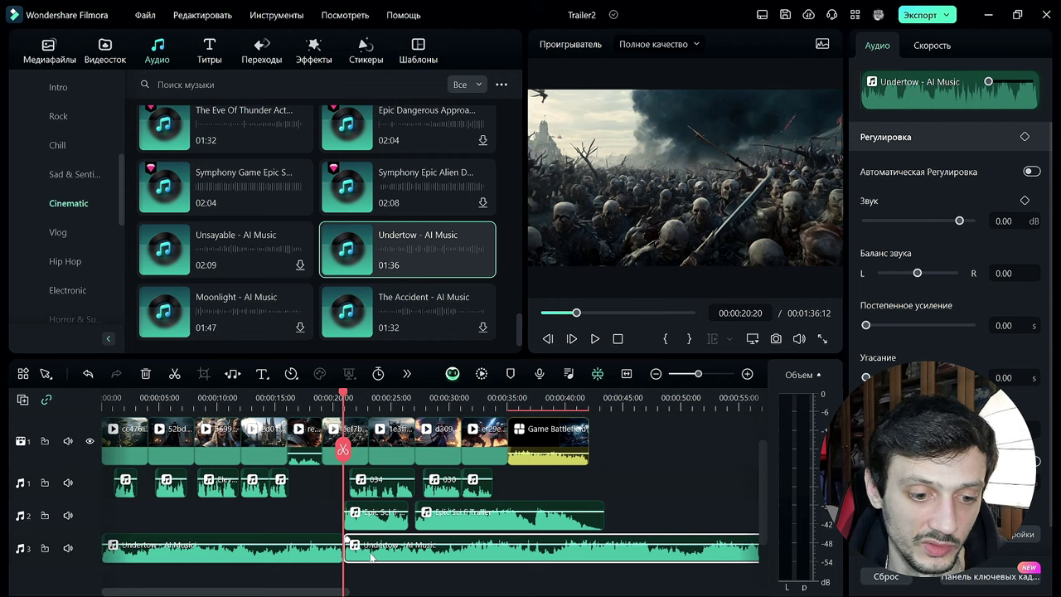
click(366, 554)
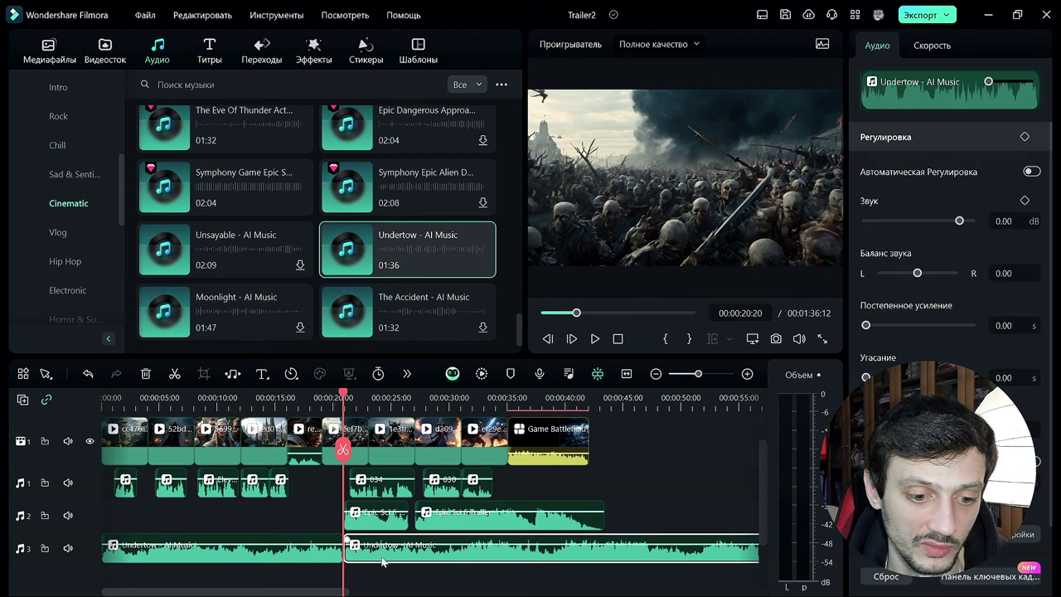
drag(336, 590, 286, 591)
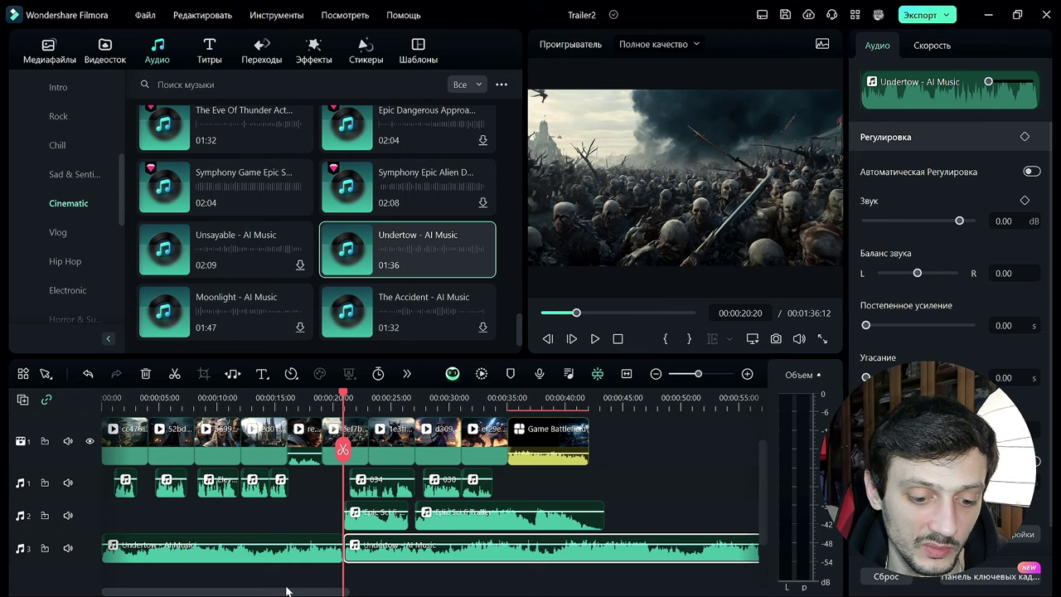
right_click(368, 549)
click(418, 263)
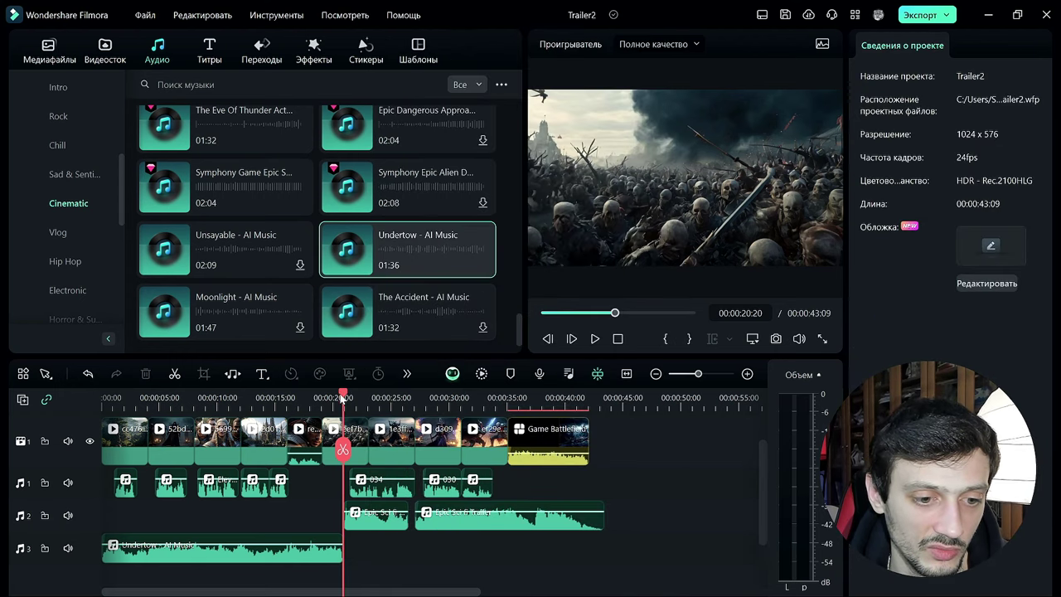
Play the opening seconds of the trailer to compare the first voice-over's loudness with the Undertow music
key(Home)
key(space)
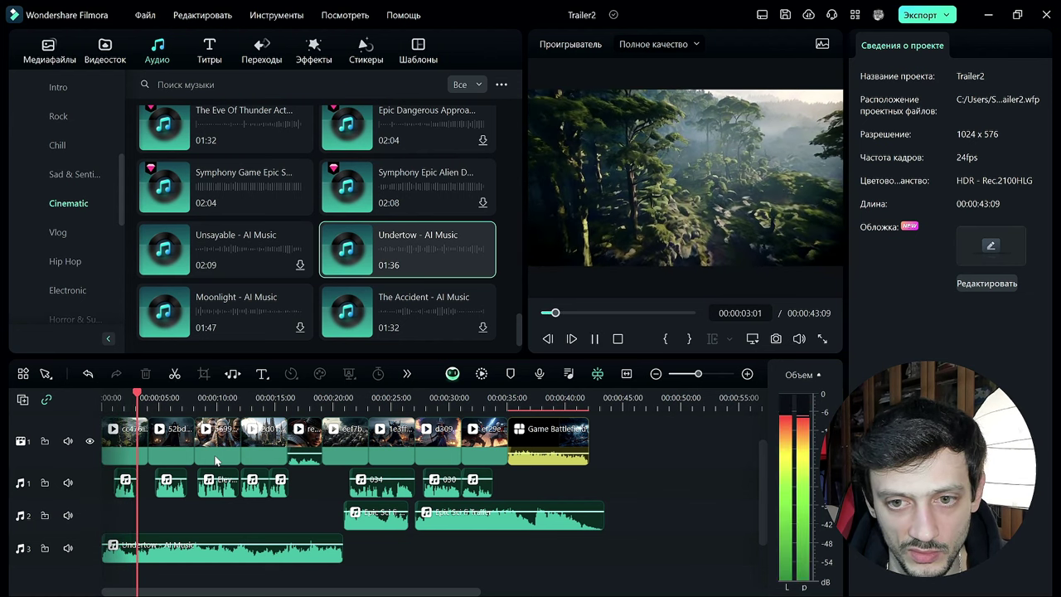
key(space)
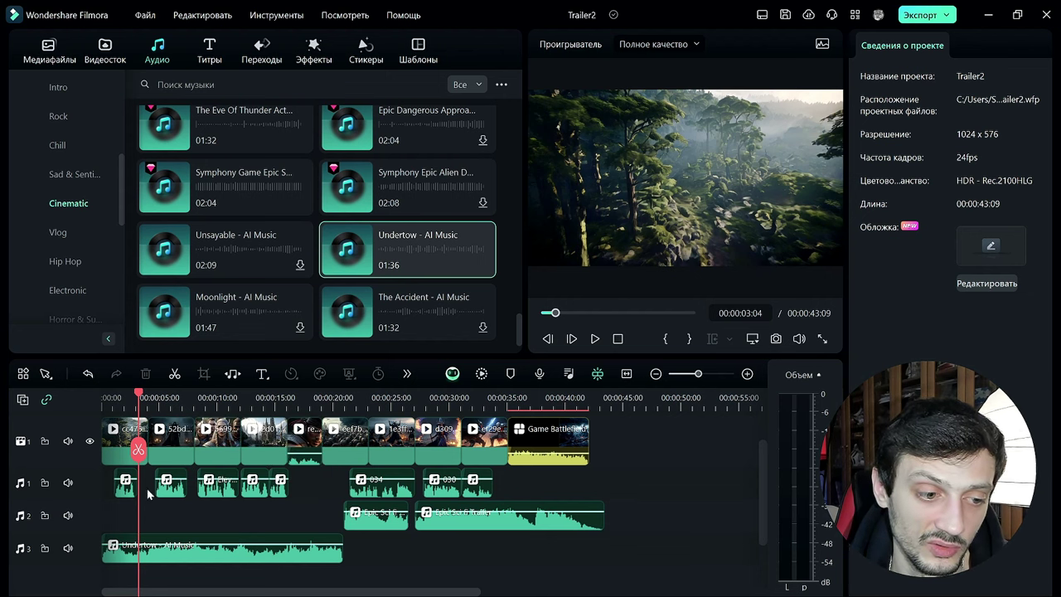
click(116, 399)
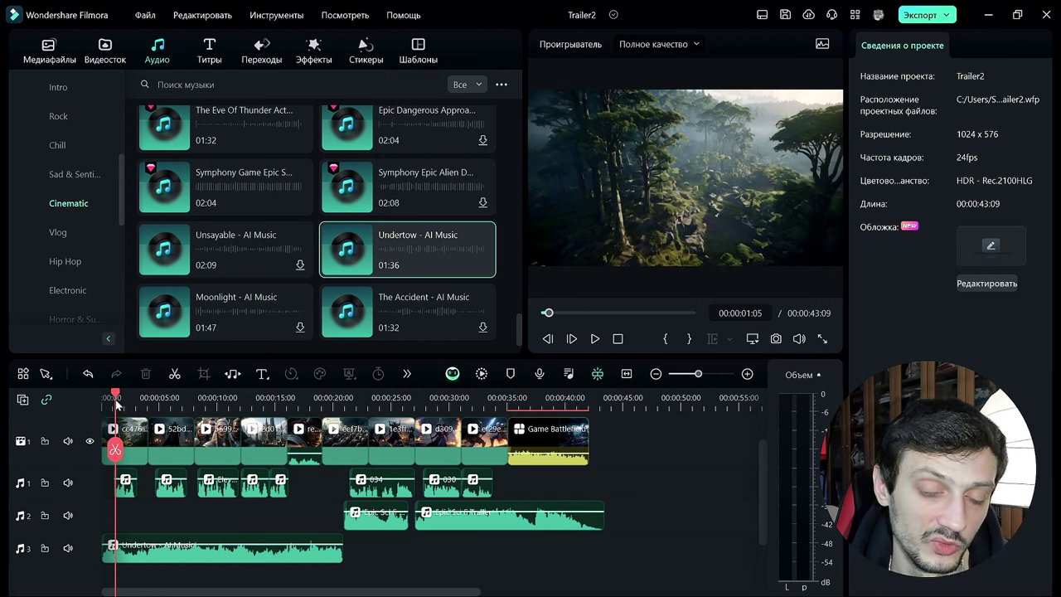
key(space)
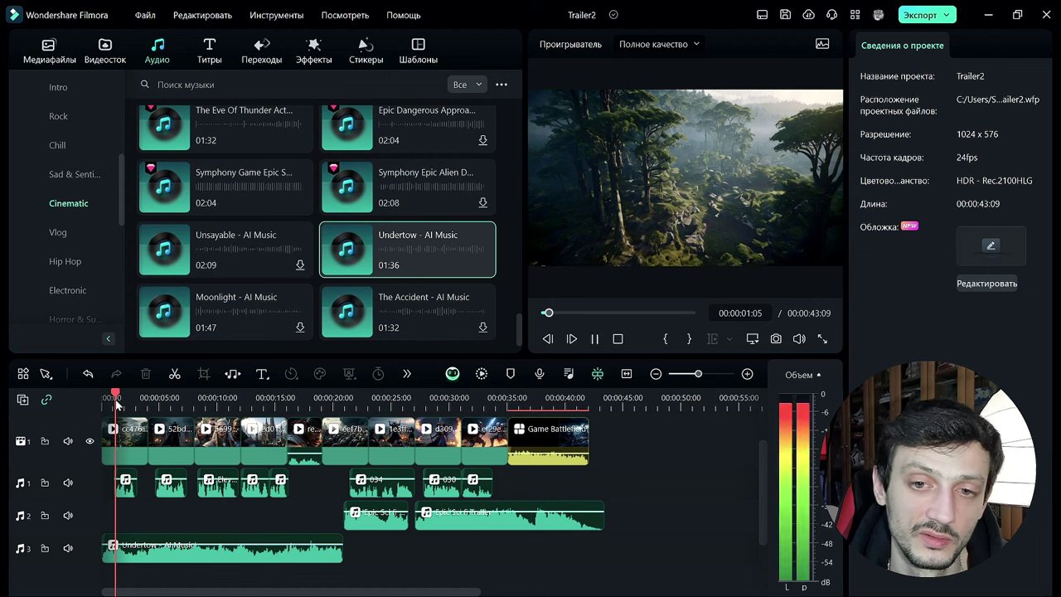
key(space)
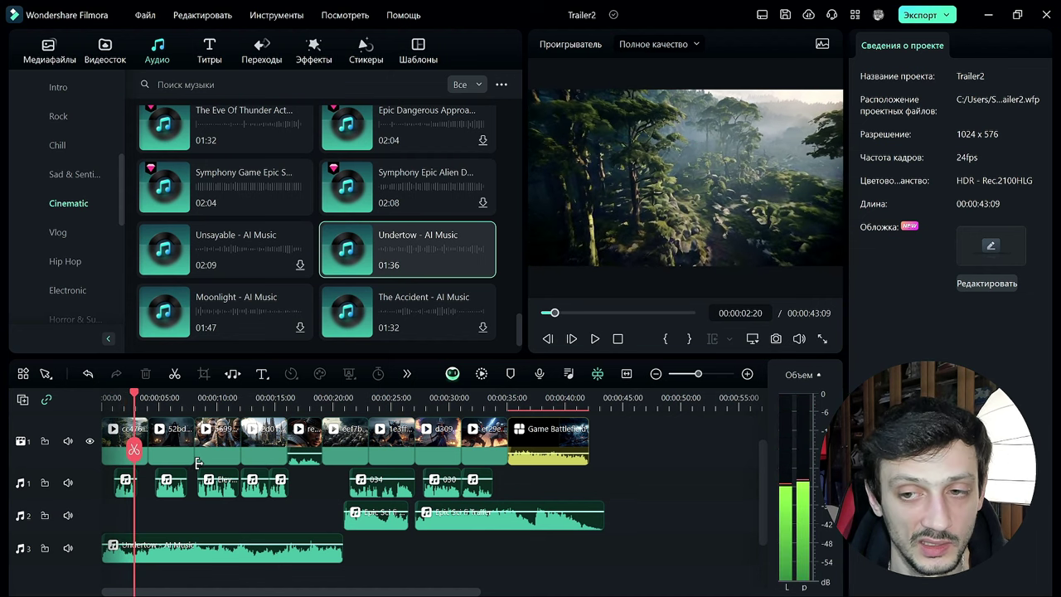
click(137, 399)
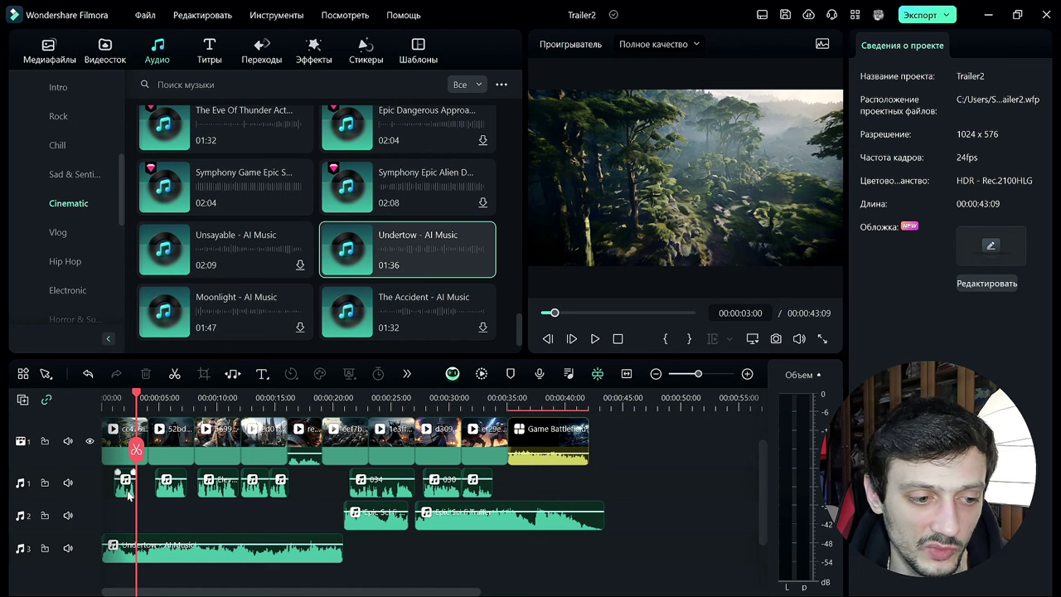
Turn on audio ducking for the first ElevenLabs voice-over clip
click(129, 489)
scroll(189, 398, up, 1)
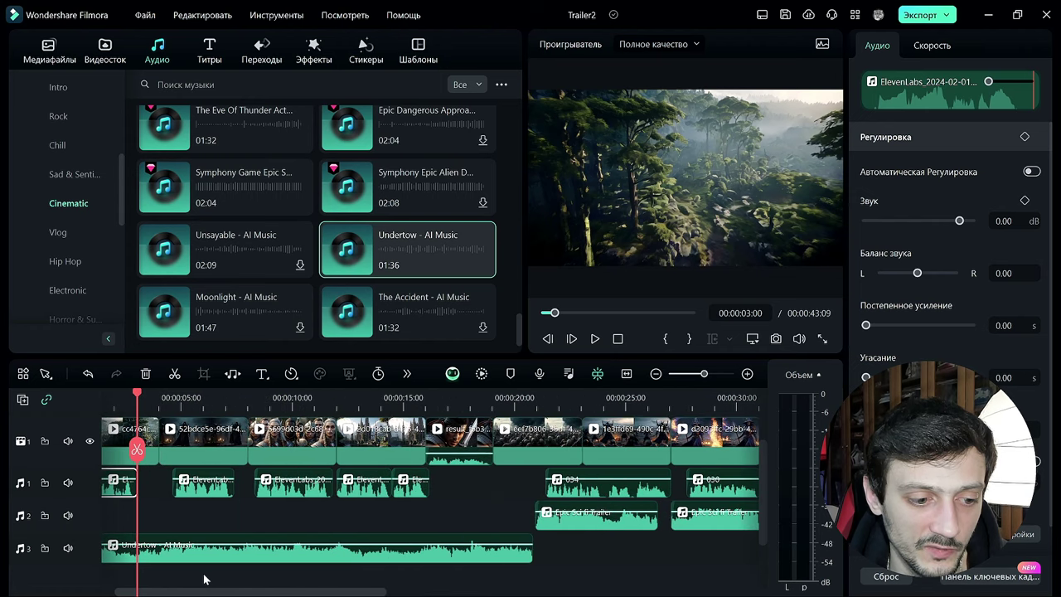
drag(199, 590, 187, 590)
click(147, 473)
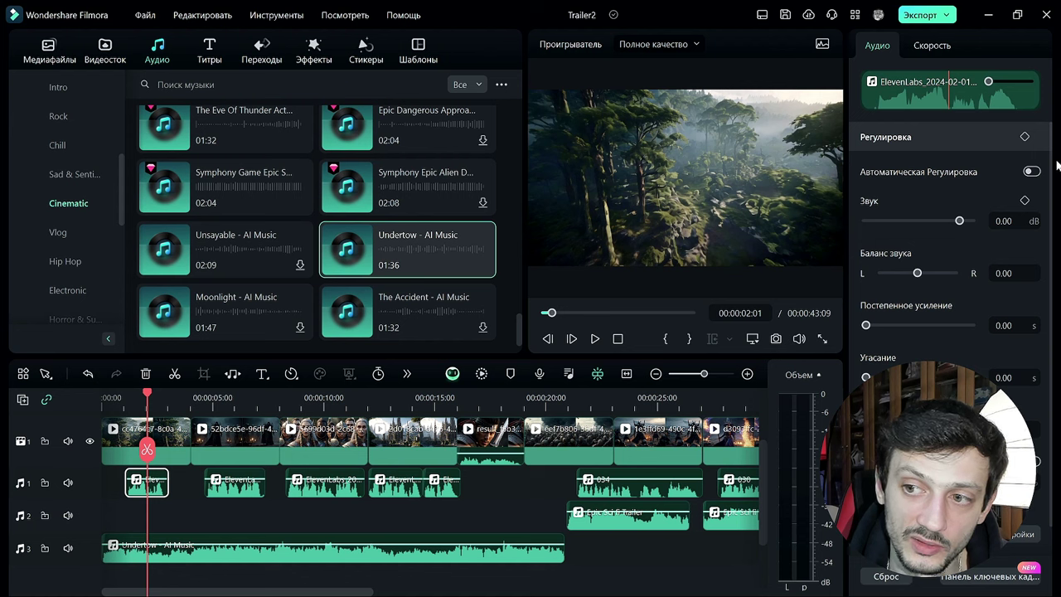
scroll(1049, 171, down, 1)
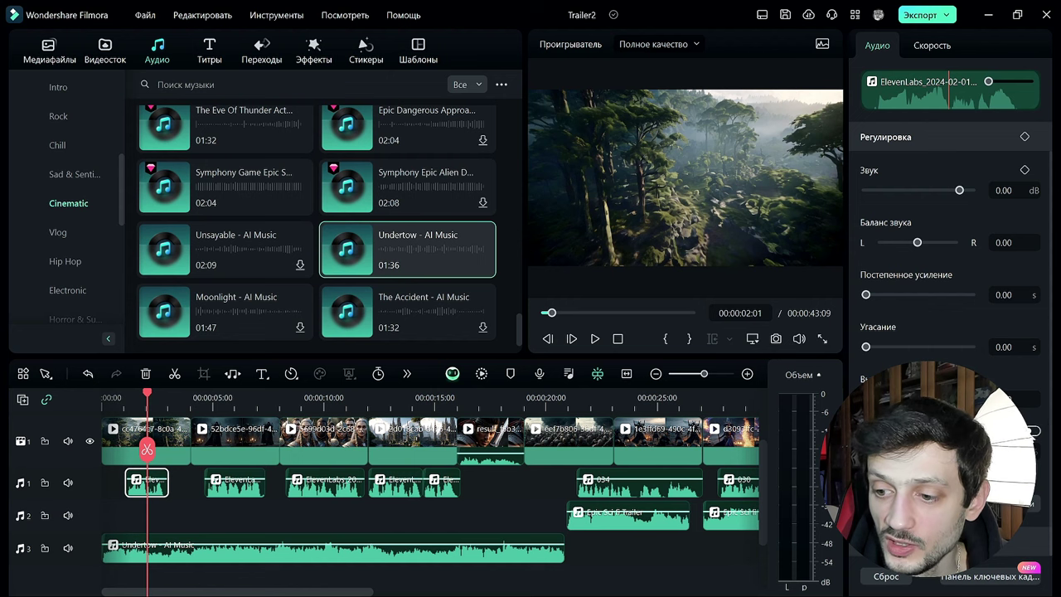
click(1033, 430)
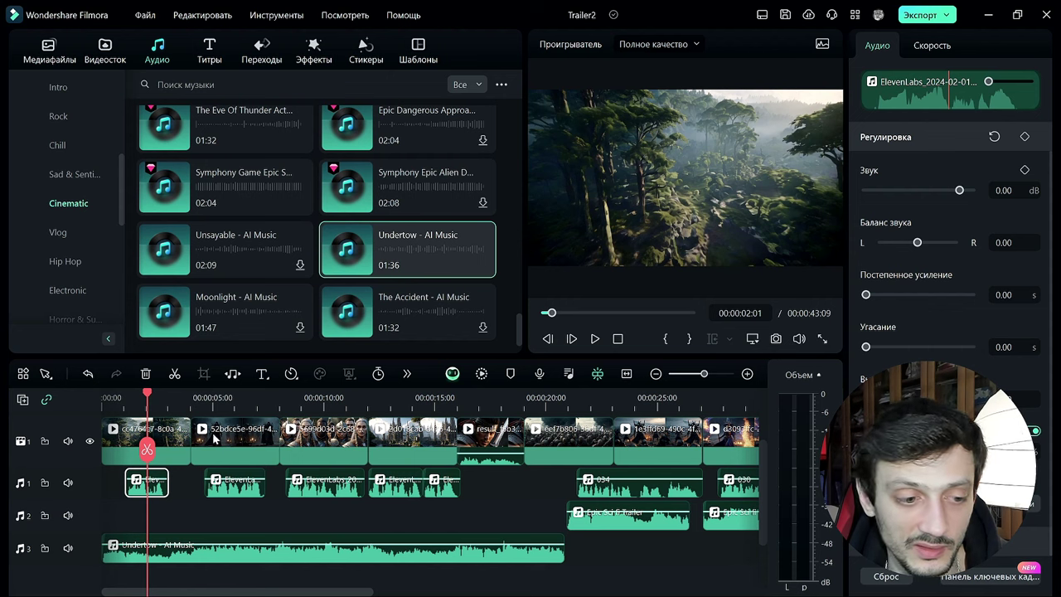
Play the trailer from 00:00:00:00 to check the music's level under the first voice-over
drag(151, 401, 105, 401)
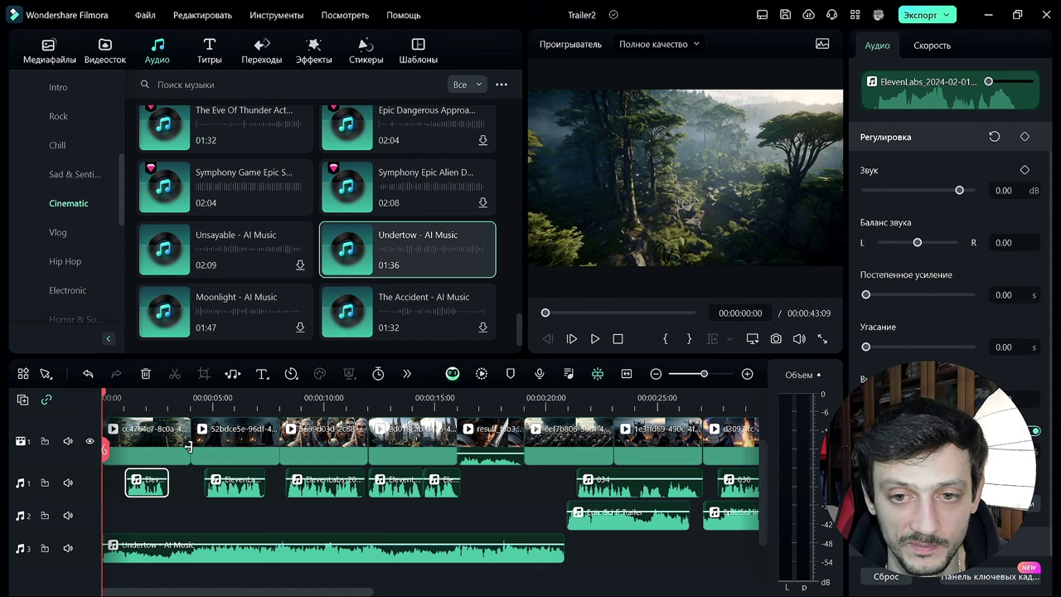
key(space)
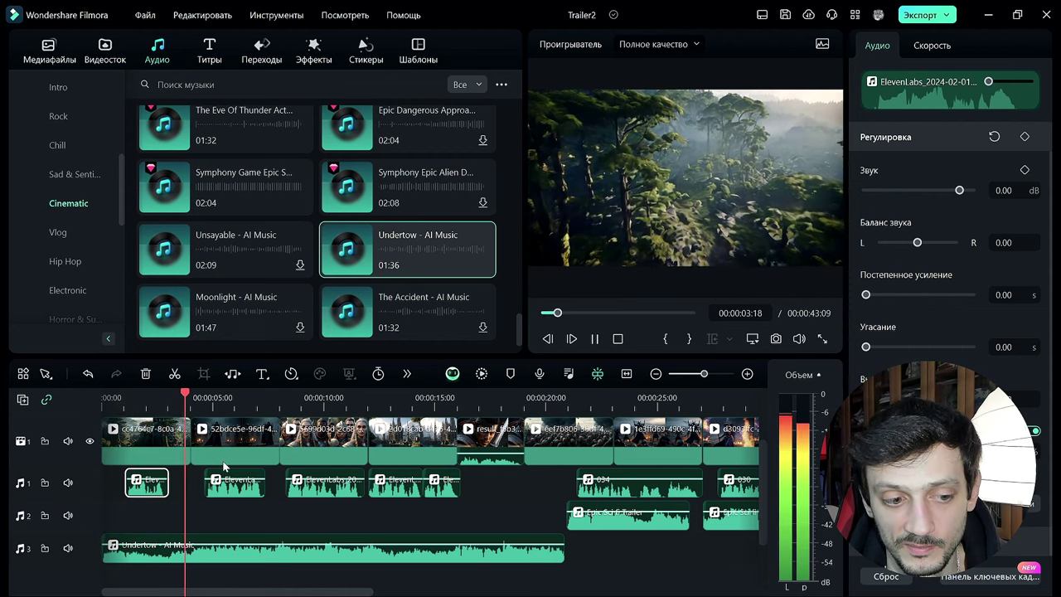
key(space)
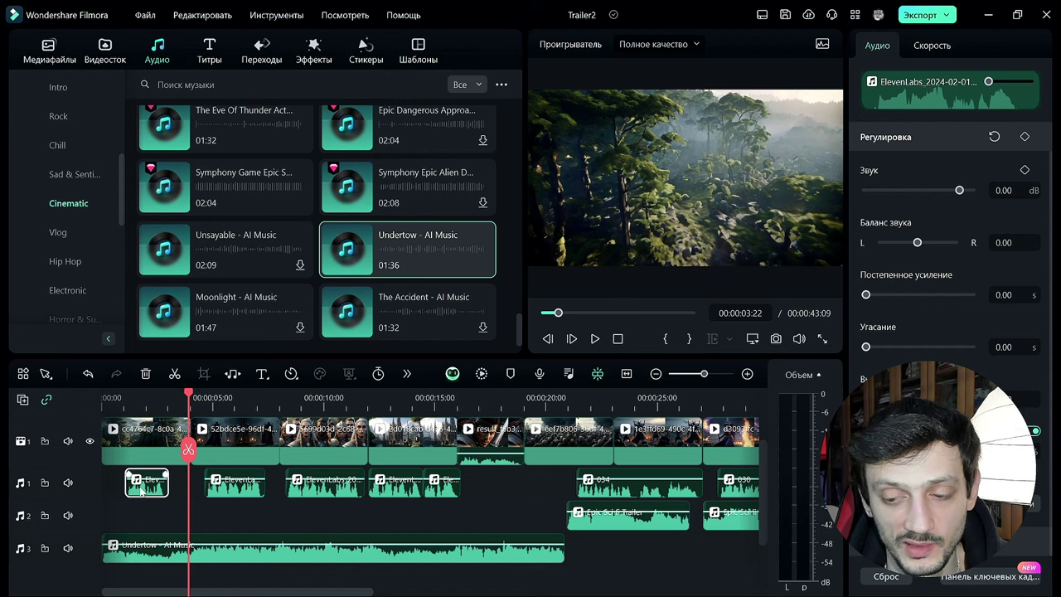
Turn on audio ducking for the second ElevenLabs voice-over clip and play it back from 00:00:05:09
drag(189, 479, 221, 479)
click(234, 481)
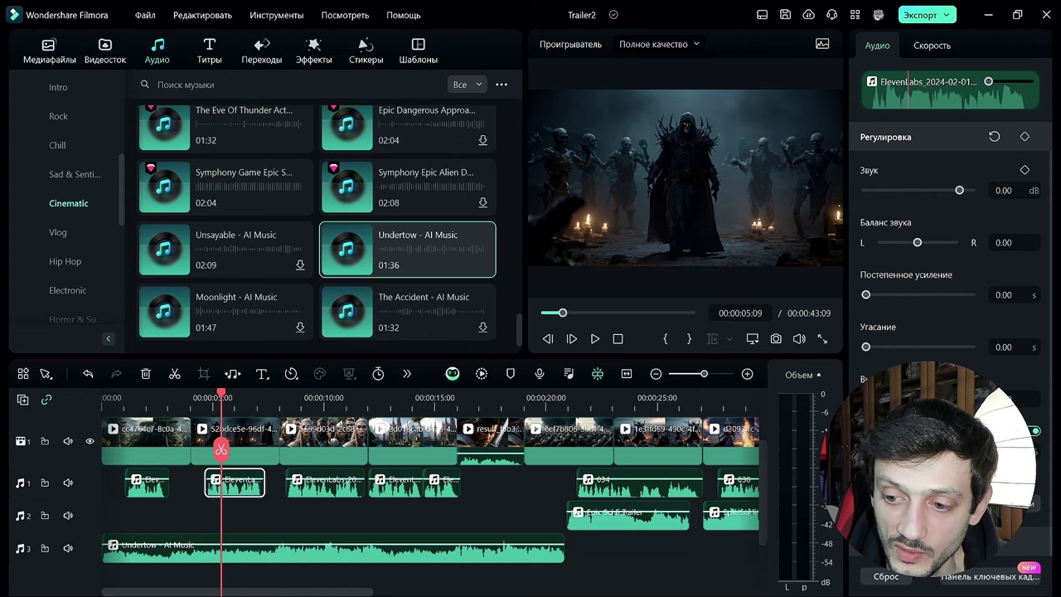
key(space)
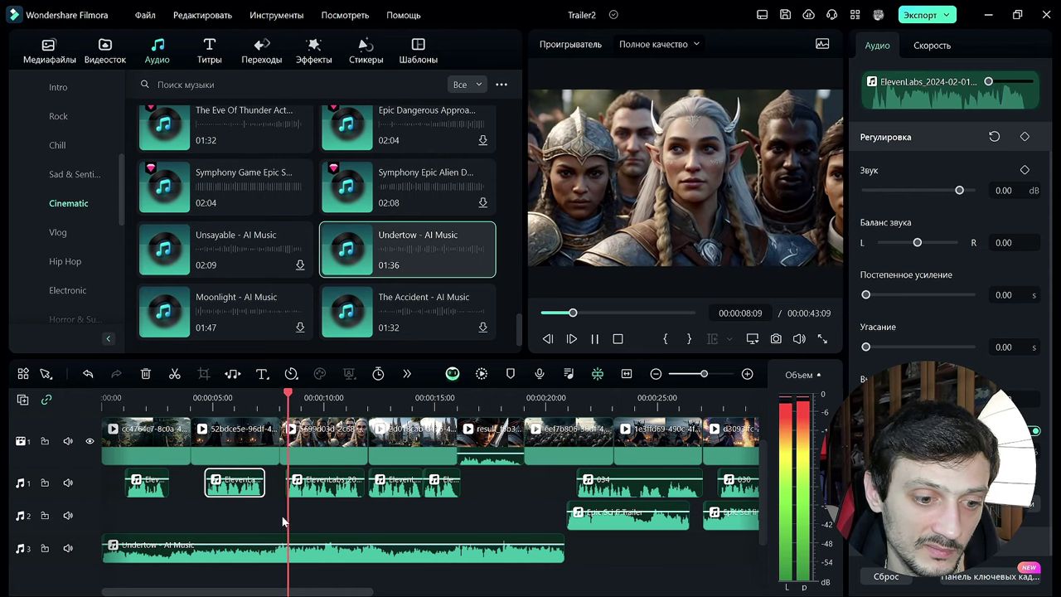
key(space)
Turn on audio ducking for the three remaining ElevenLabs clips and the 034, 030 and 038 voice-overs together
click(327, 485)
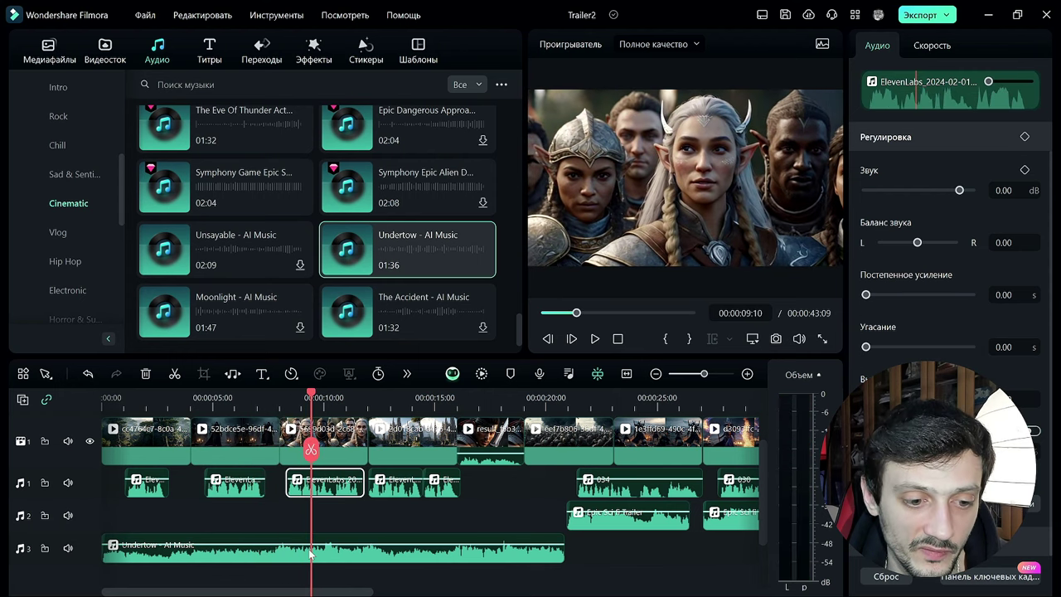
drag(315, 591, 351, 591)
ctrl+click(307, 482)
ctrl+click(328, 485)
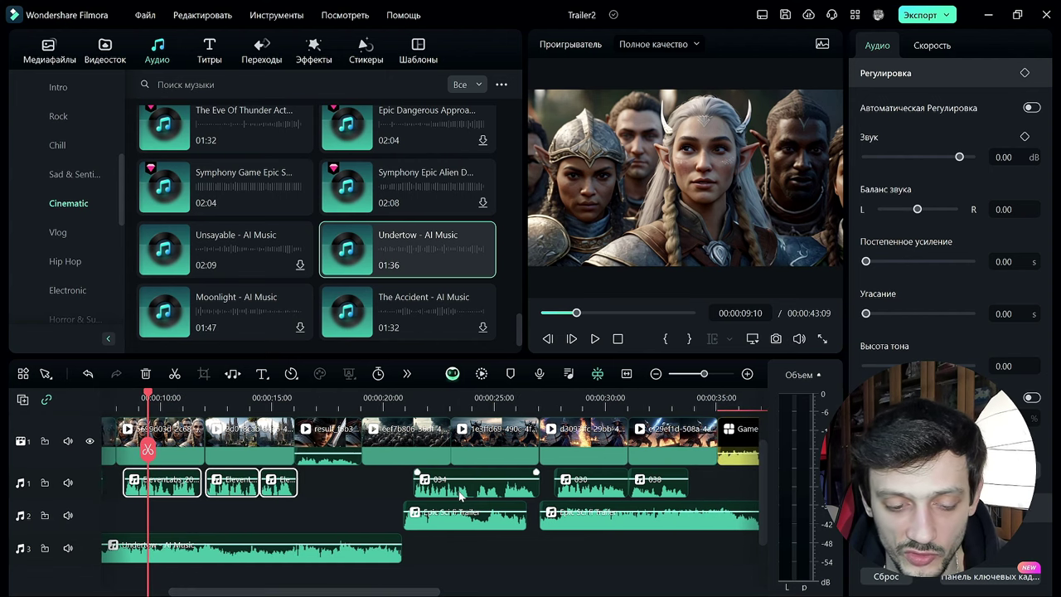
ctrl+click(460, 494)
ctrl+click(590, 489)
ctrl+click(663, 493)
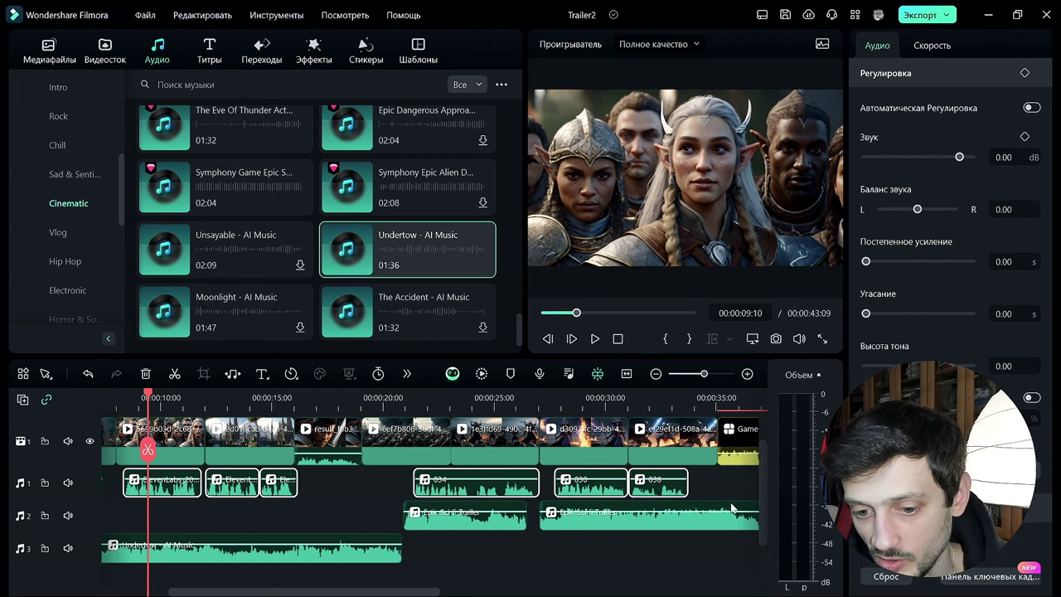
click(1031, 398)
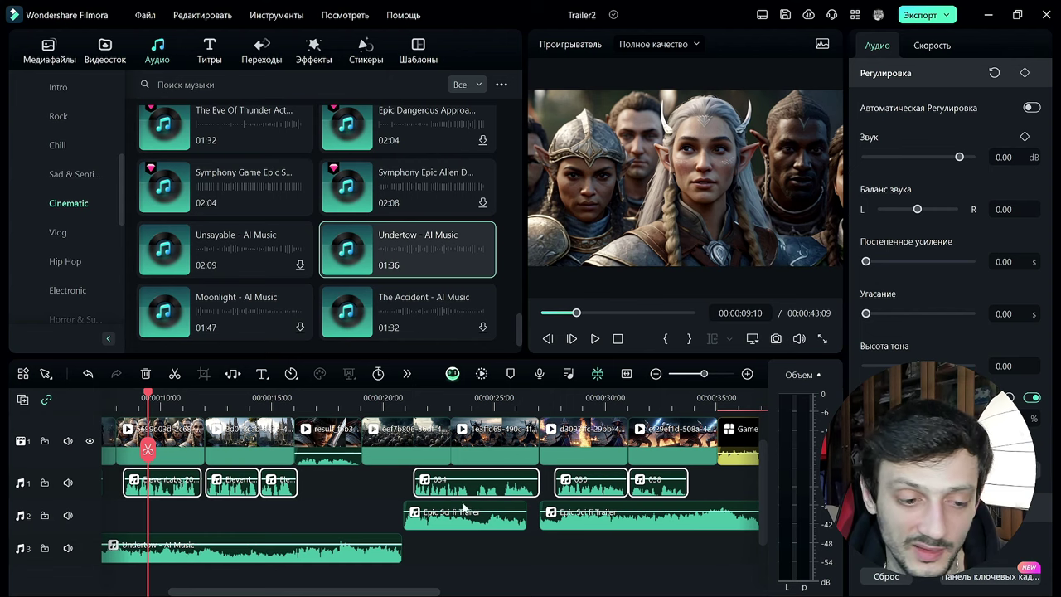
Play the trailer from 00:00:09:10 into the skeleton army scene to check the voice-overs and the music change
click(293, 511)
key(space)
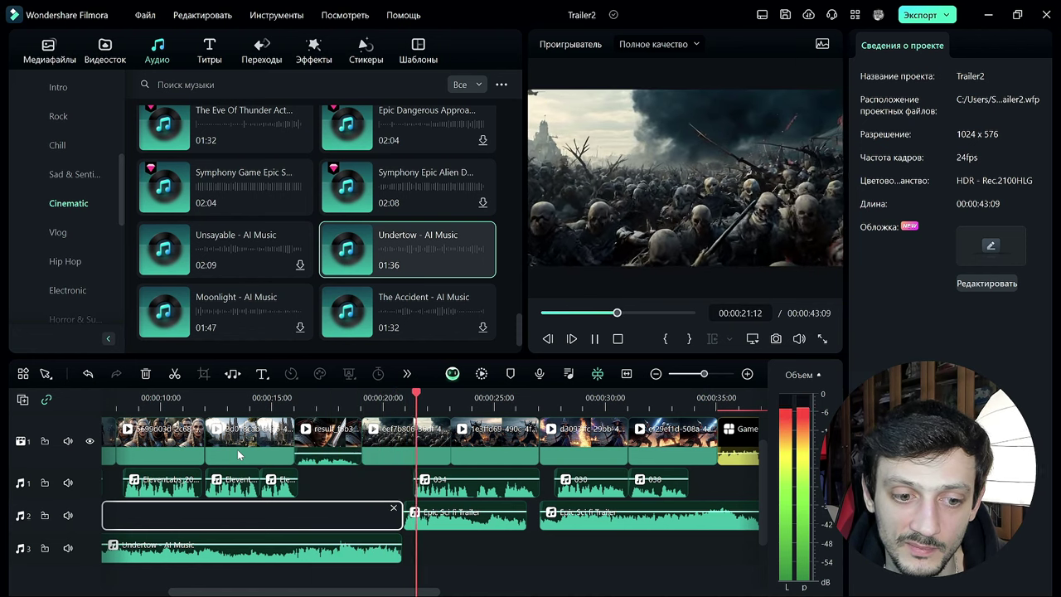
key(space)
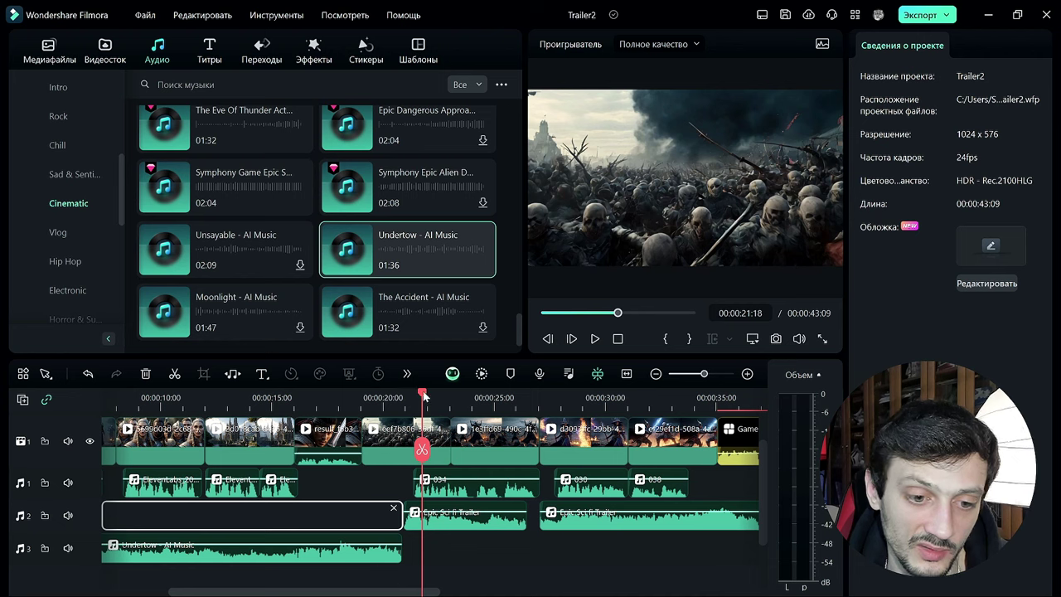
Move the first Epic Sci fi Trailer part to start at about 19 s and extend its end to the second part at about 27 s
drag(422, 397, 373, 400)
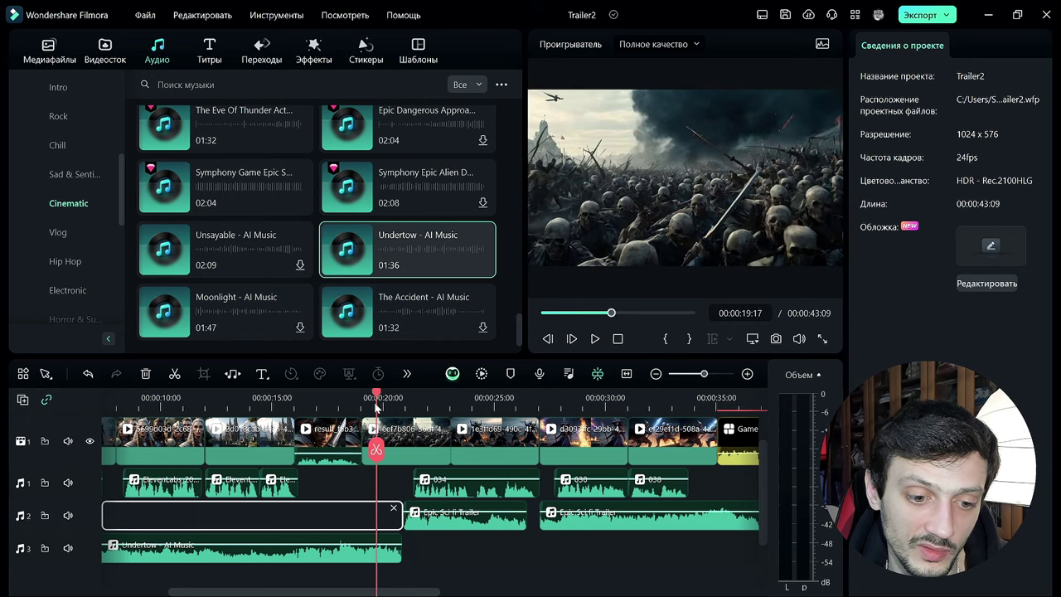
drag(431, 518, 391, 518)
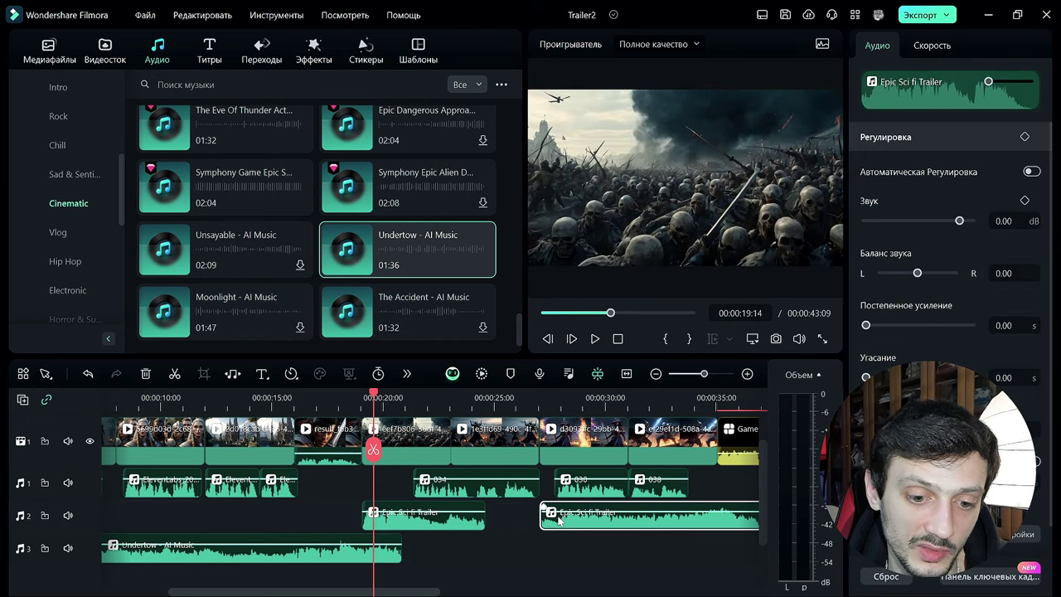
drag(484, 518, 539, 519)
Trim the Undertow clip to end at about 19 s and play back the change to Epic Sci fi Trailer from 00:00:17:23
drag(397, 553, 362, 554)
click(342, 489)
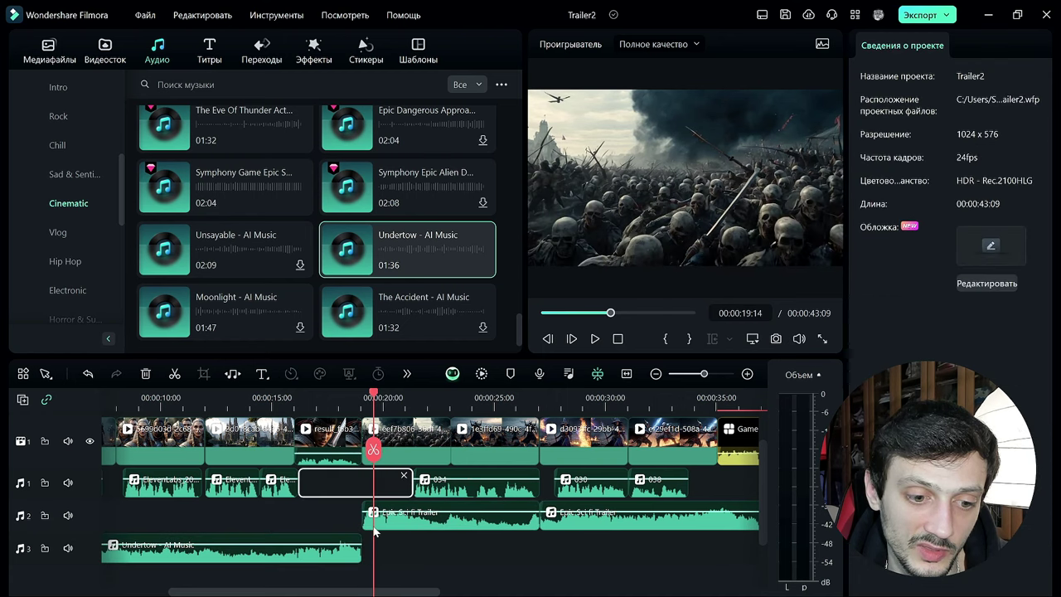
drag(373, 394, 338, 397)
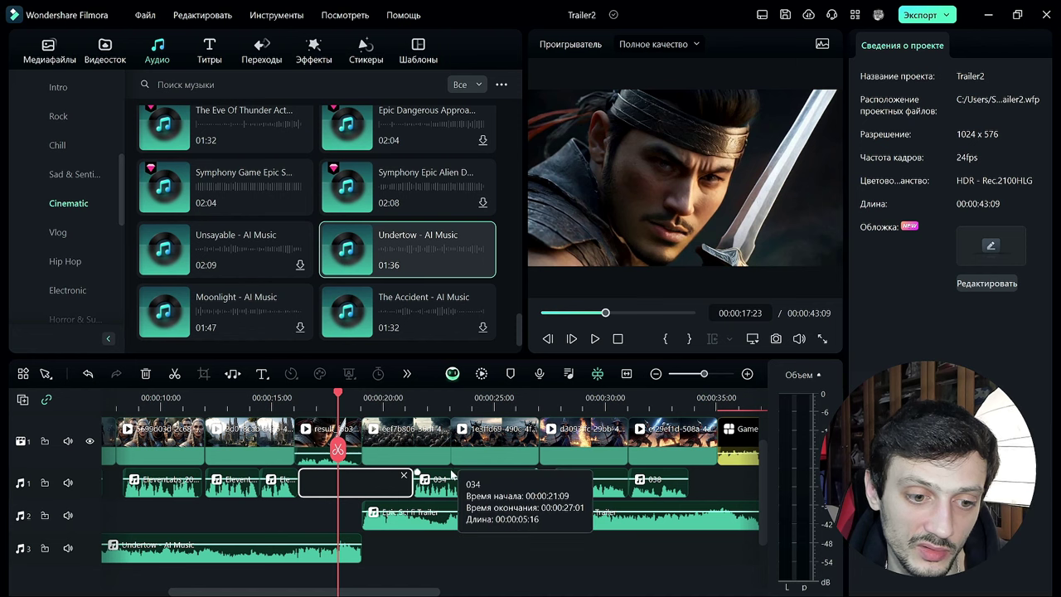
key(space)
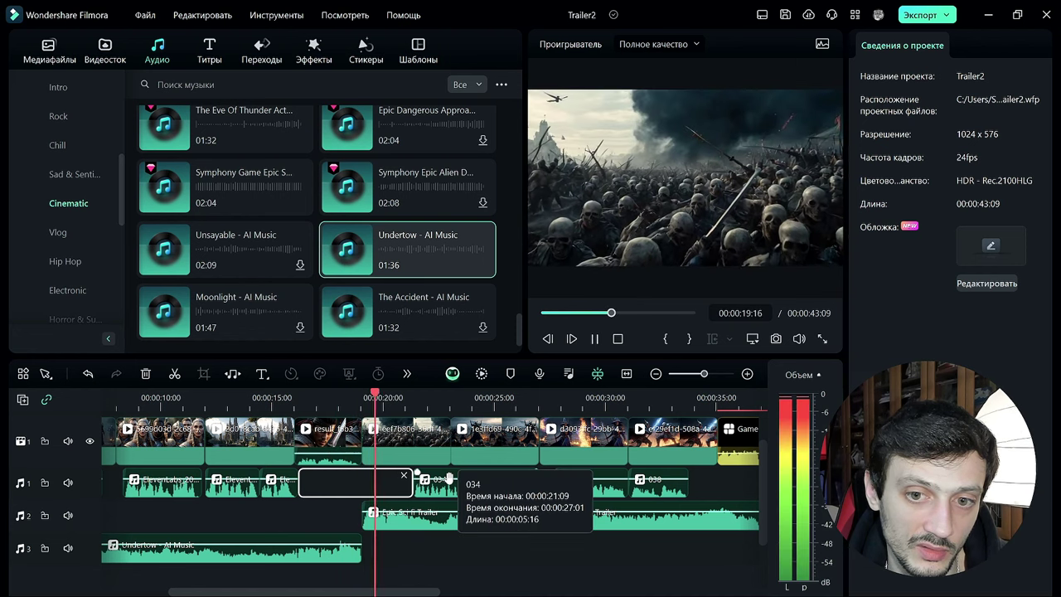
key(space)
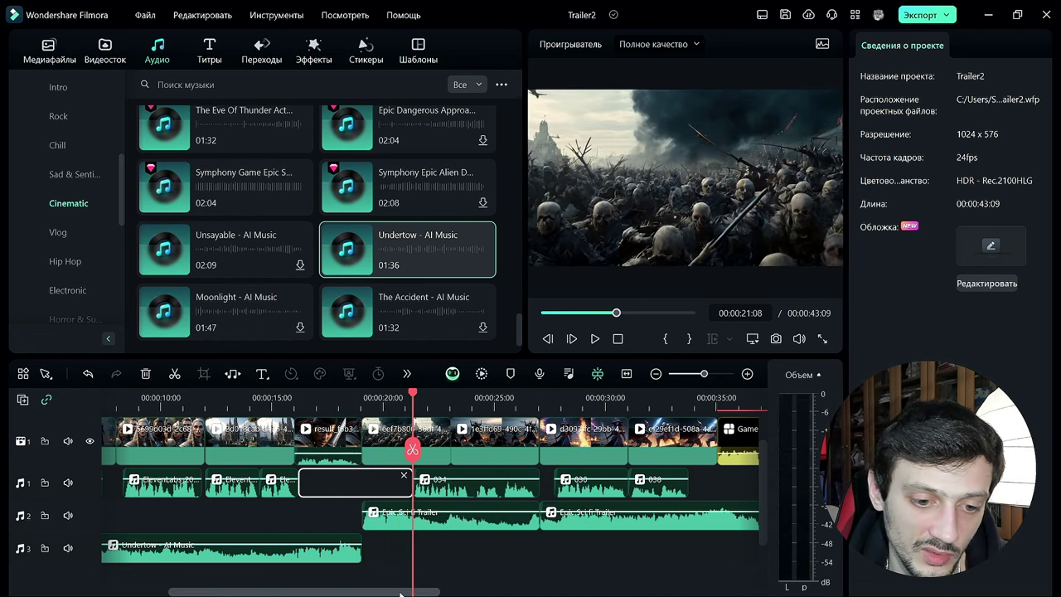
Play the ending from 00:00:33:16 into the Game Battlefield title to check its music
drag(400, 590, 485, 578)
click(494, 399)
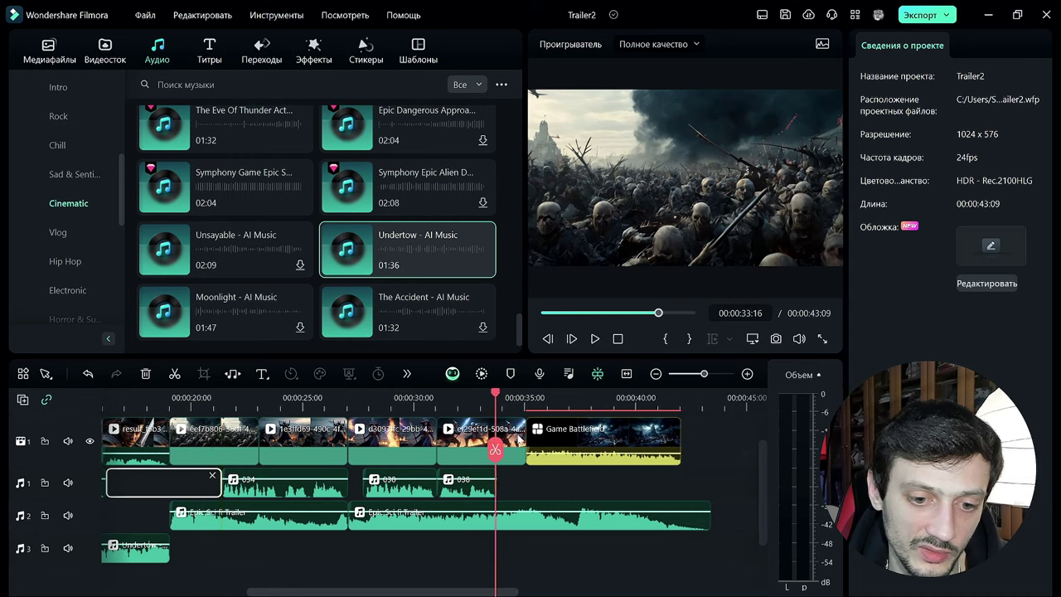
key(space)
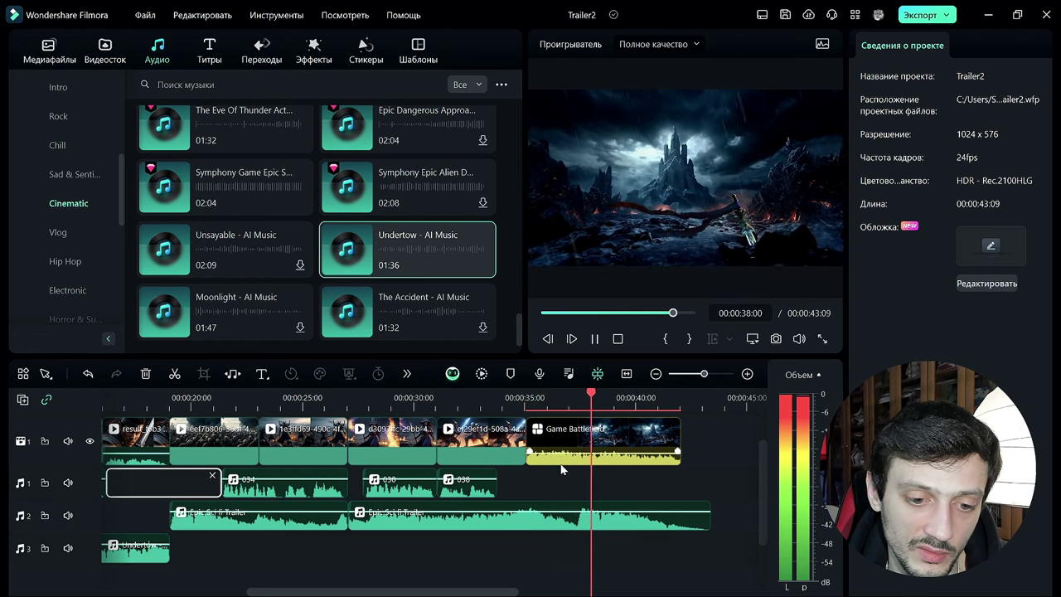
Stop playback on the Battle of Shadows title and look over the music and voice-over clips across the whole timeline
key(space)
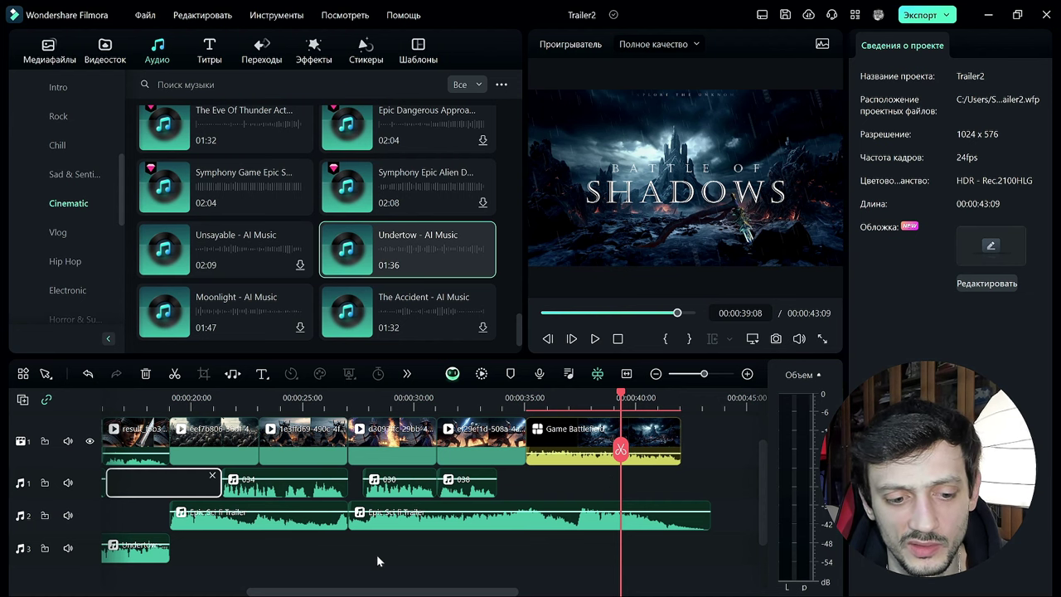
drag(363, 594, 218, 593)
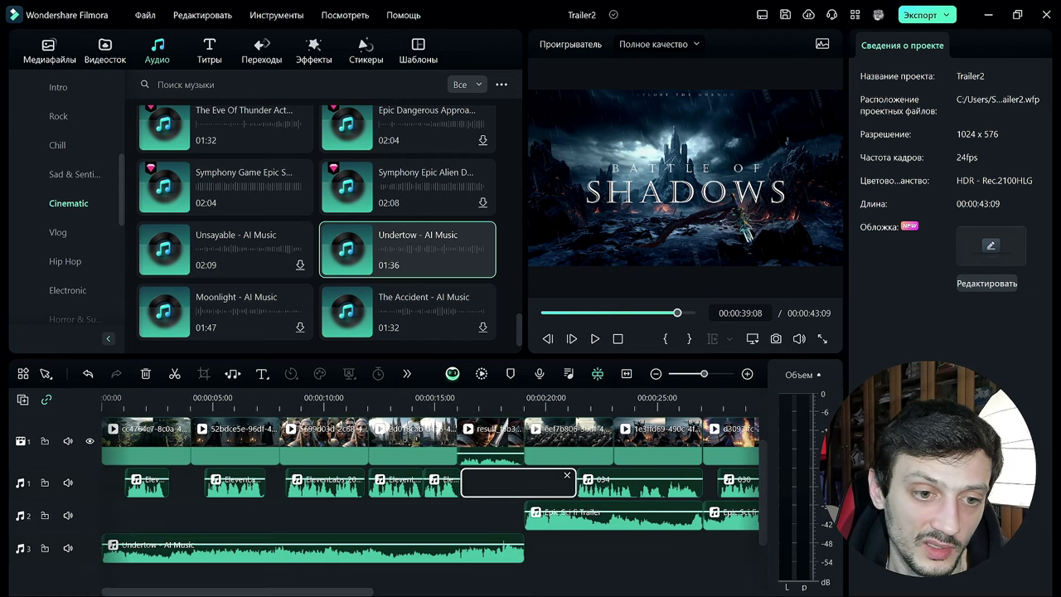
drag(296, 557, 289, 515)
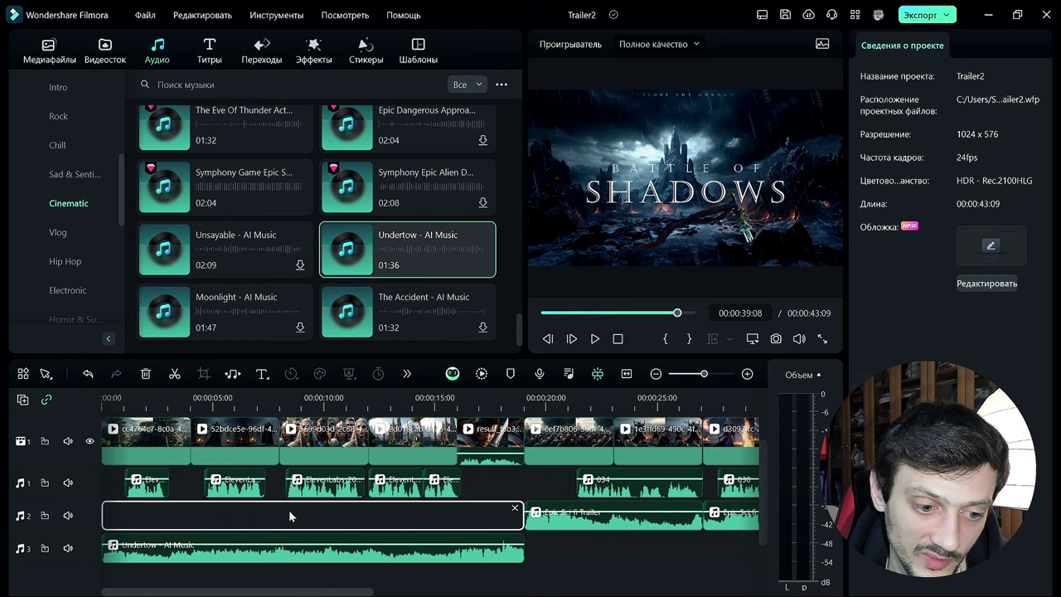
drag(253, 592, 208, 539)
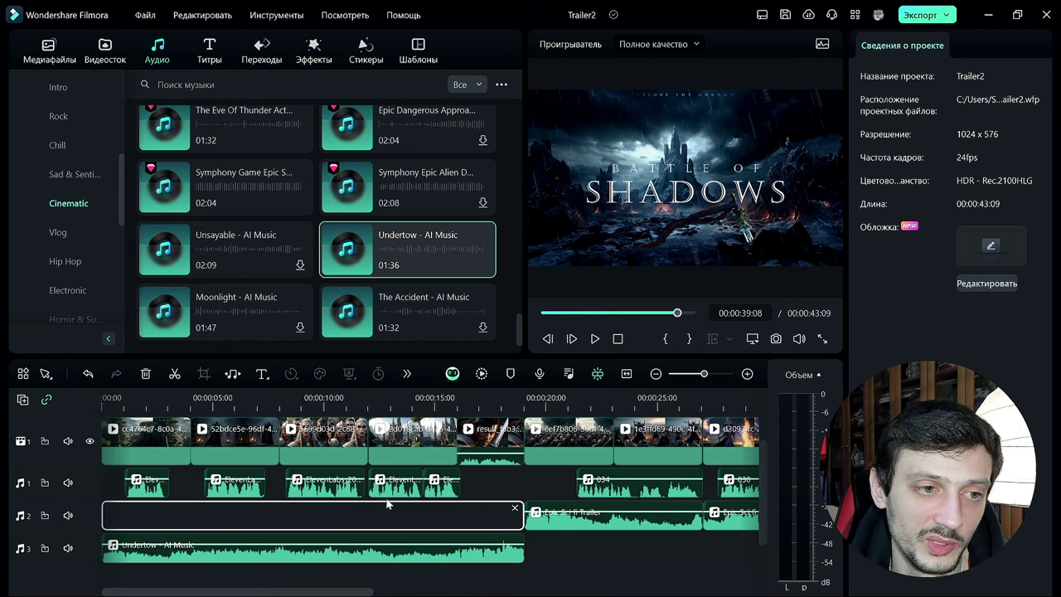
drag(212, 591, 344, 592)
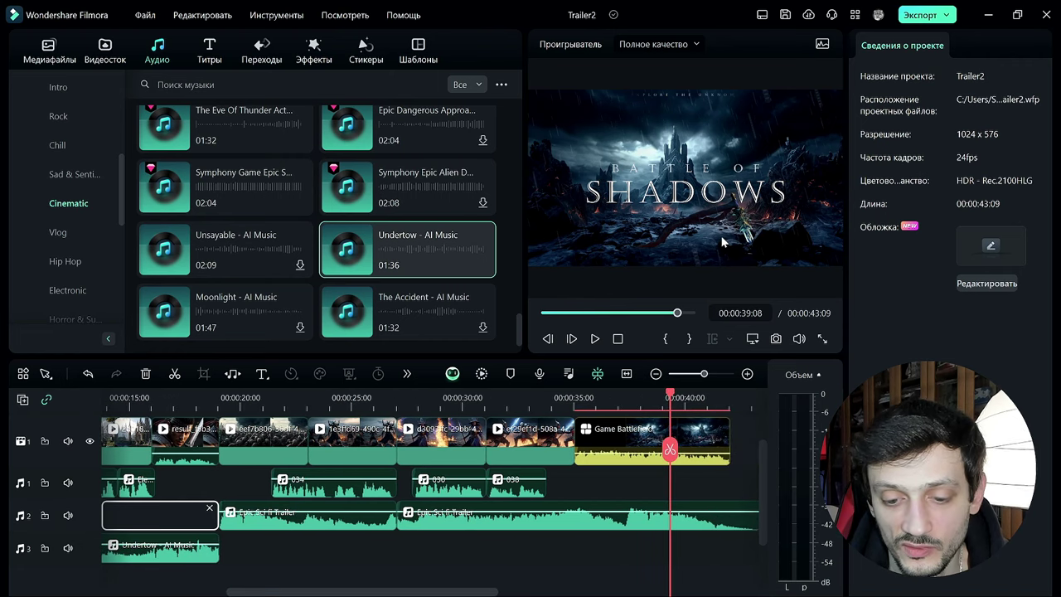
Export the trailer locally as Trailer2 in MP4, high quality, 1024 x 576 at 24 fps, and open its output folder
click(941, 18)
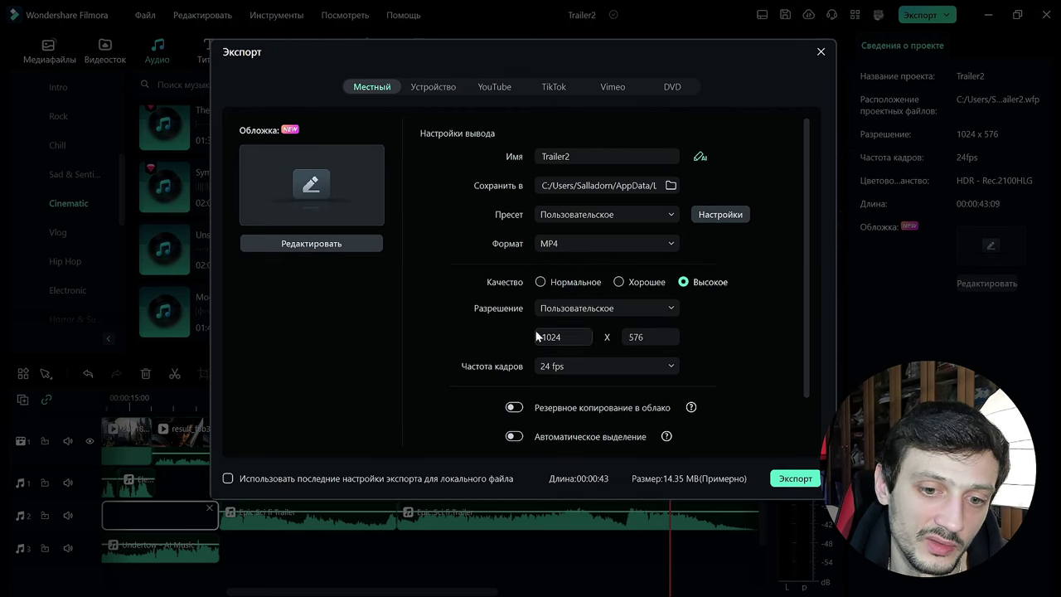
click(794, 479)
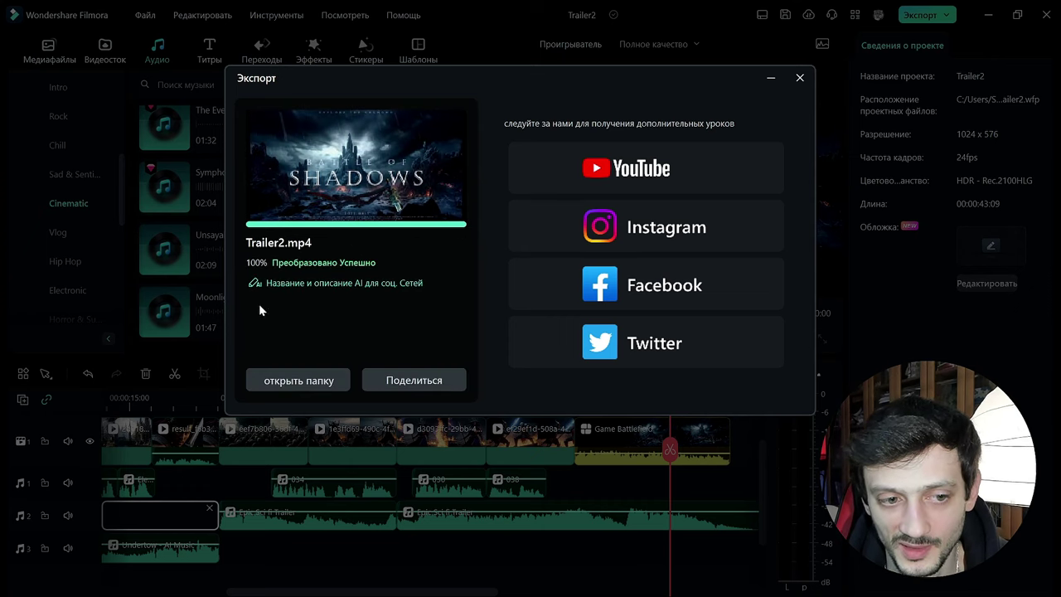
click(297, 381)
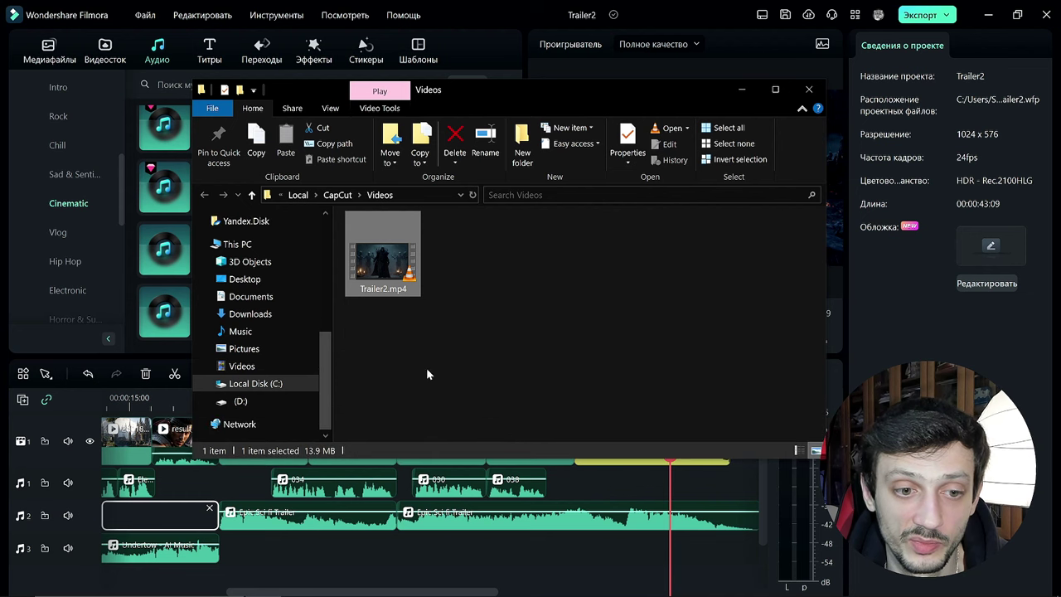
Play the exported Trailer2.mp4 in an enlarged VLC window to check it, and close the player
double_click(387, 276)
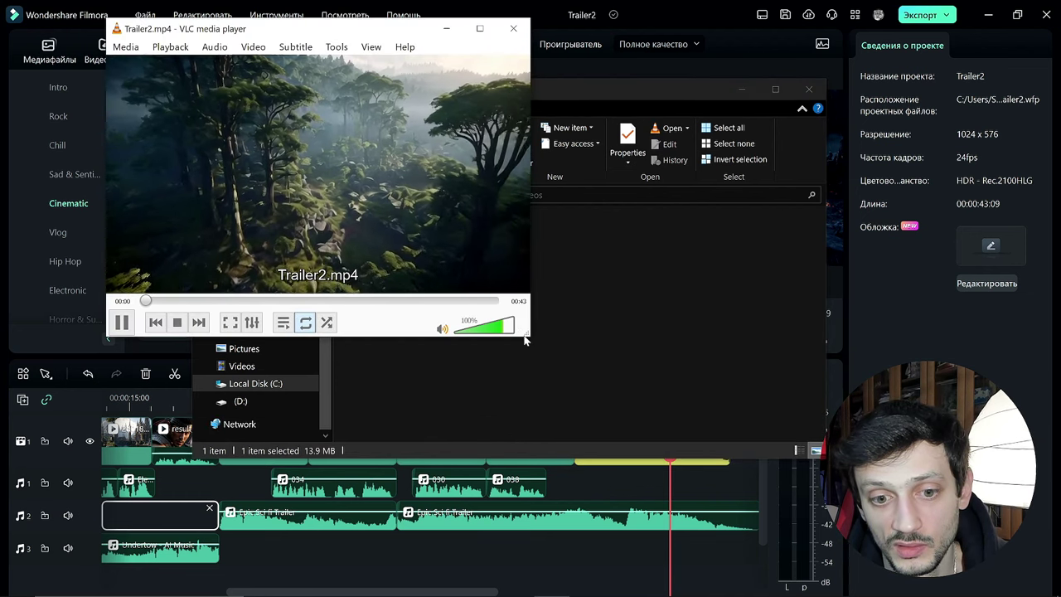
drag(529, 340, 748, 446)
drag(501, 39, 608, 78)
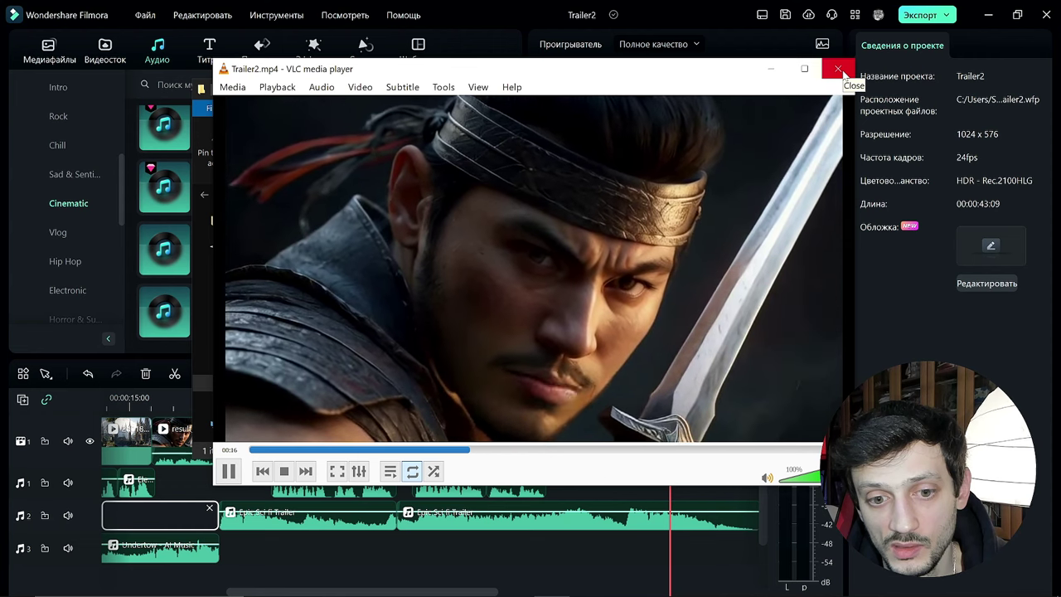
click(838, 70)
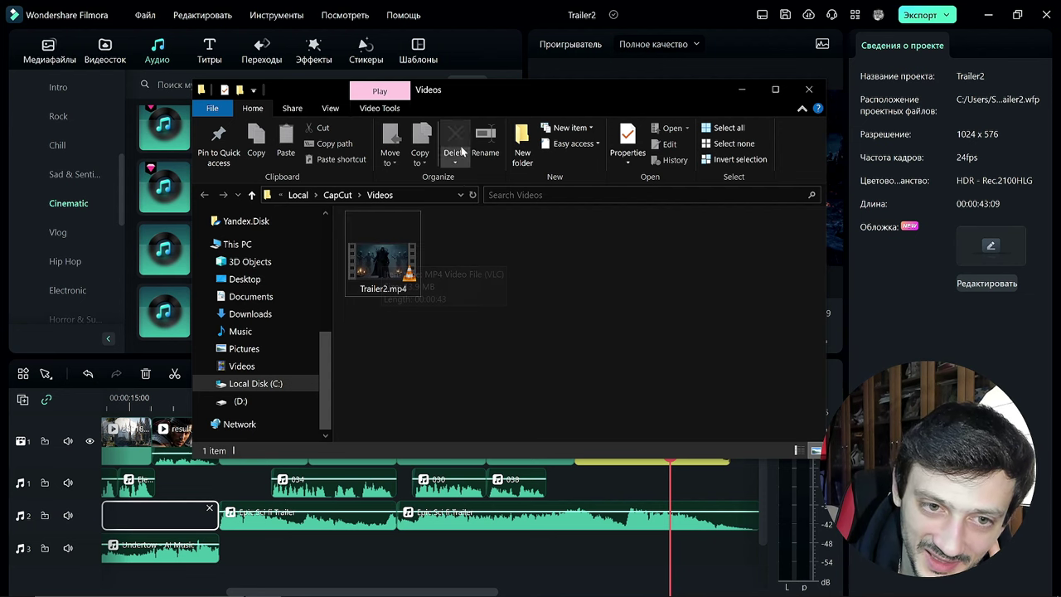
Launch CapCut, create a new project and dismiss the CapCut Pro offer
drag(464, 97, 627, 193)
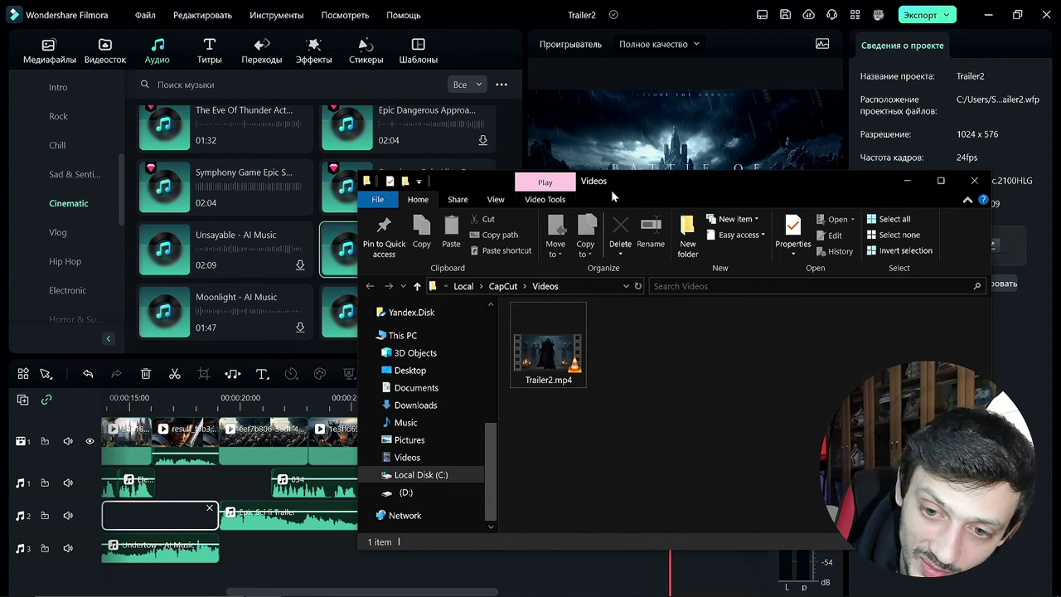
click(17, 583)
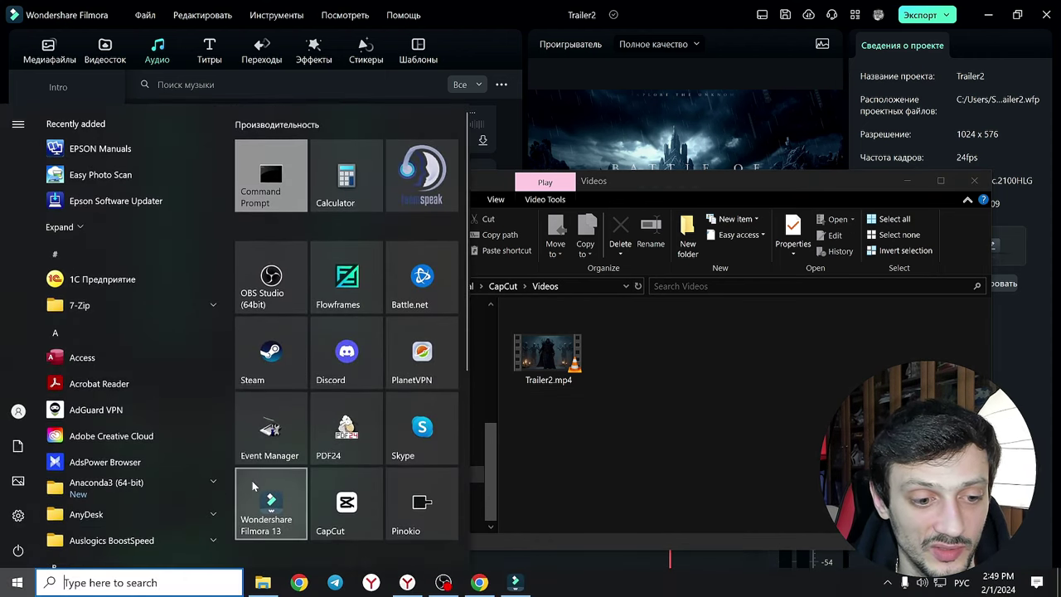
key(Escape)
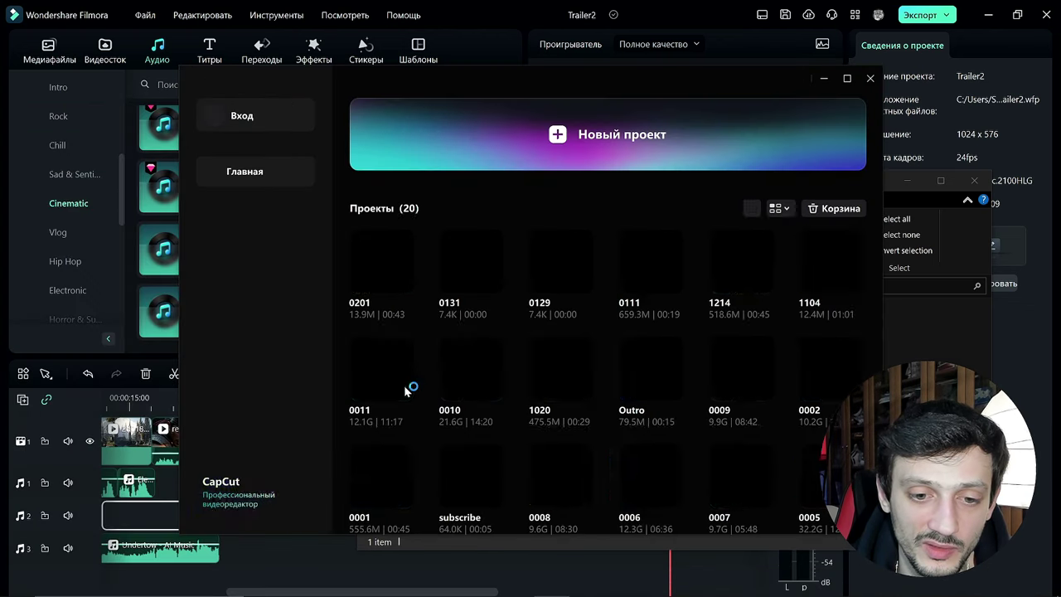
mouse_move(477, 82)
mouse_down()
mouse_move(383, 95)
mouse_move(468, 87)
mouse_up()
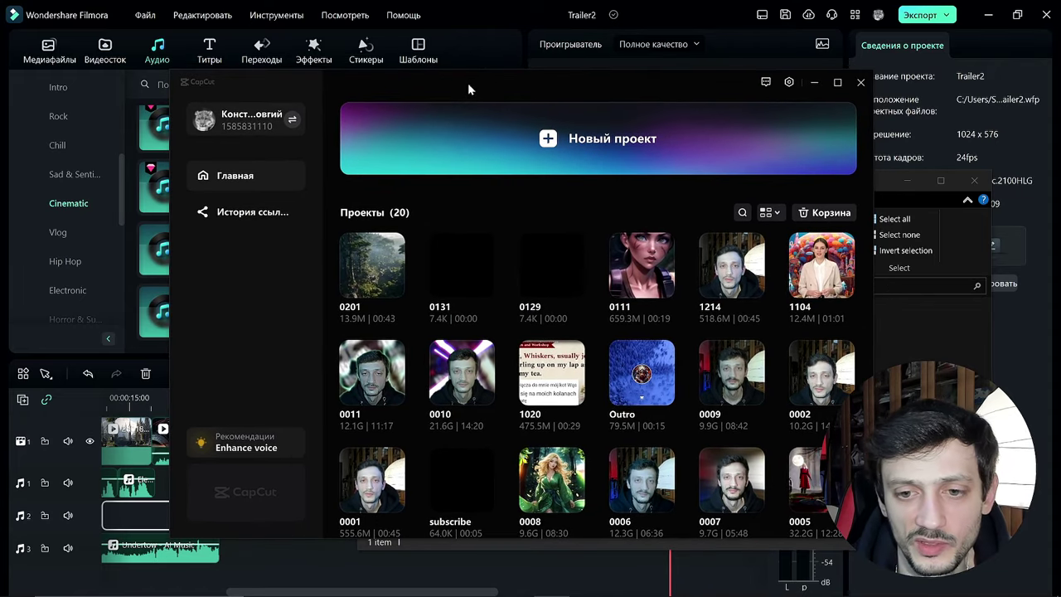
click(632, 143)
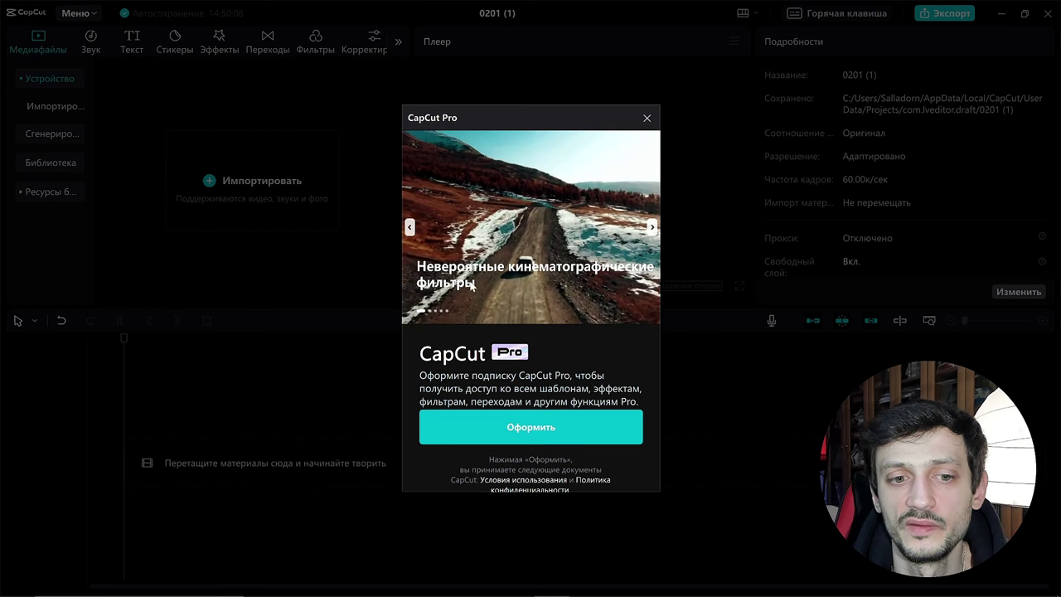
click(652, 227)
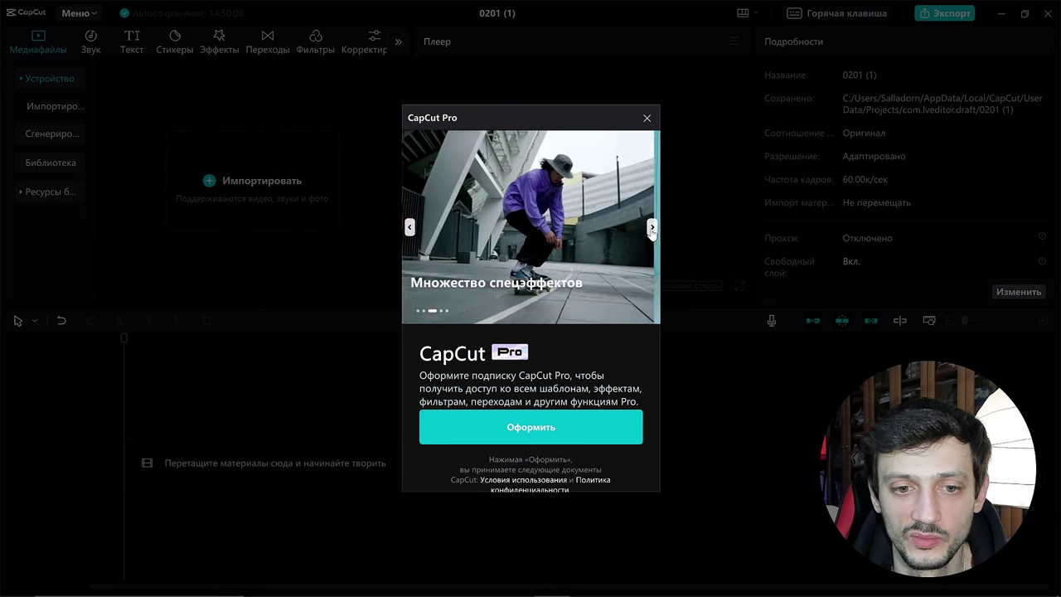
click(653, 229)
click(411, 226)
key(alt+Tab)
key(alt+Tab)
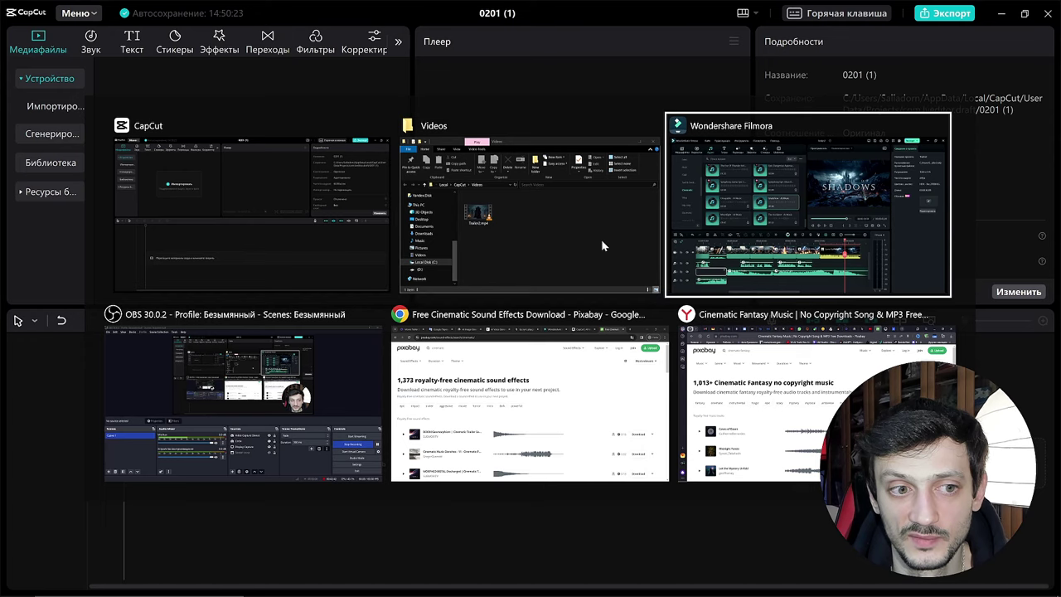
key(alt+Tab)
key(alt+Tab)
key(alt+Tab)
key(alt+Tab)
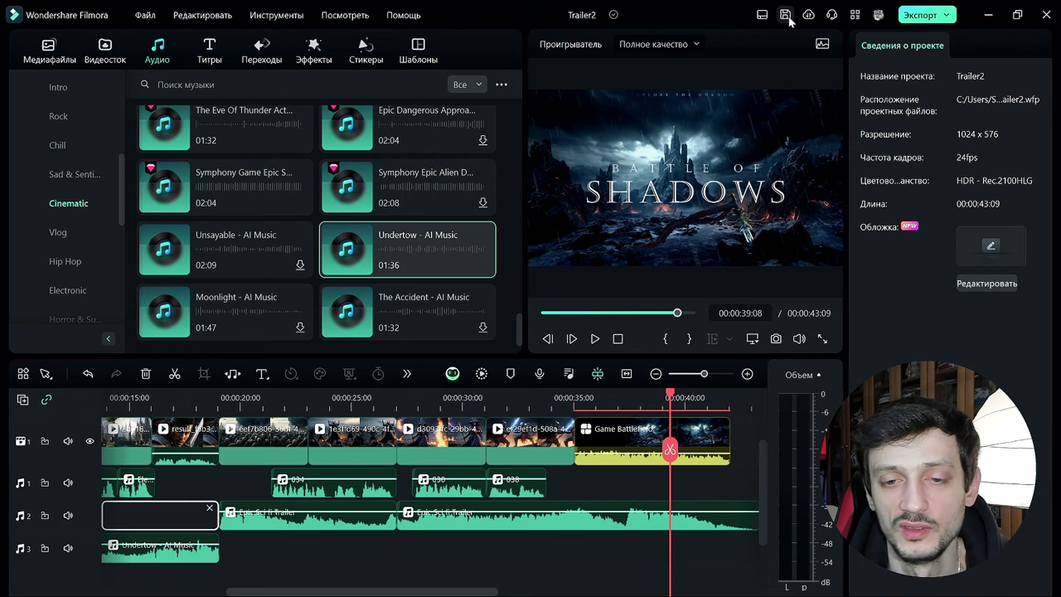
key(alt+Tab)
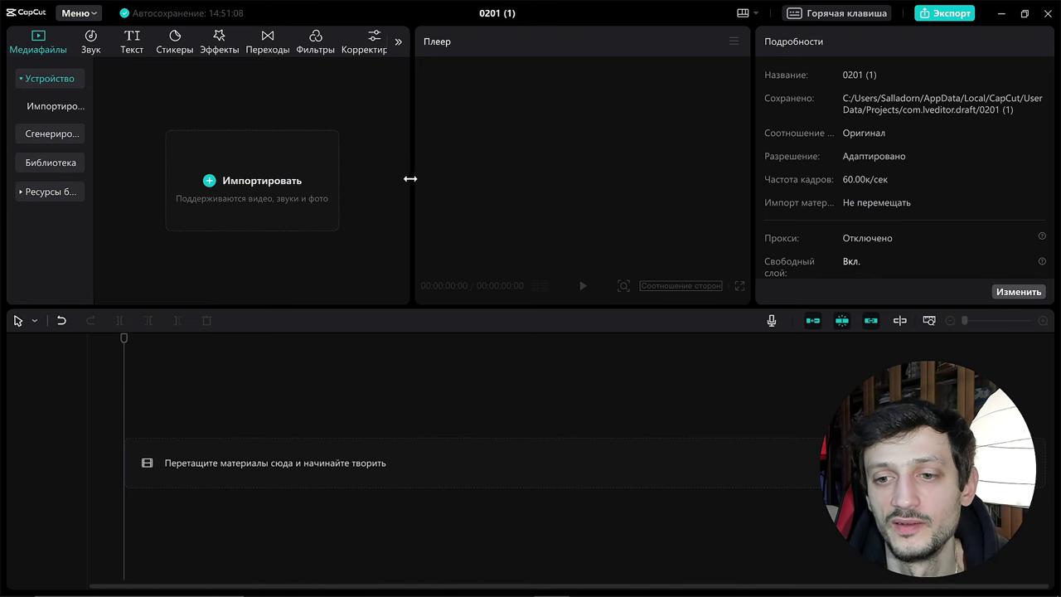
Import Trailer2.mp4 from the CapCut Videos folder into the new project's media
key(alt+Tab)
key(alt+Tab)
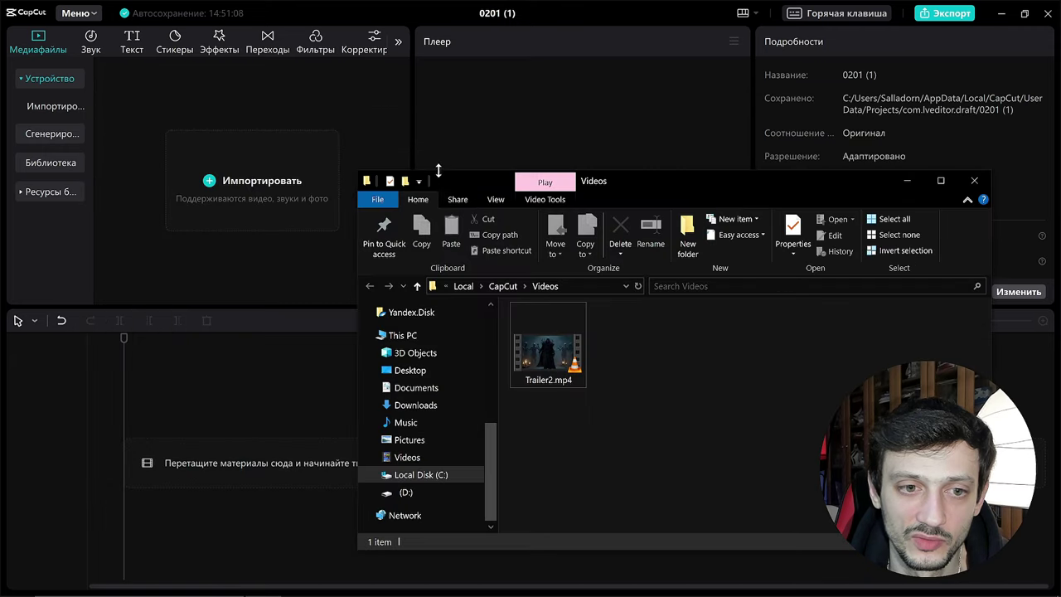
drag(470, 190, 594, 202)
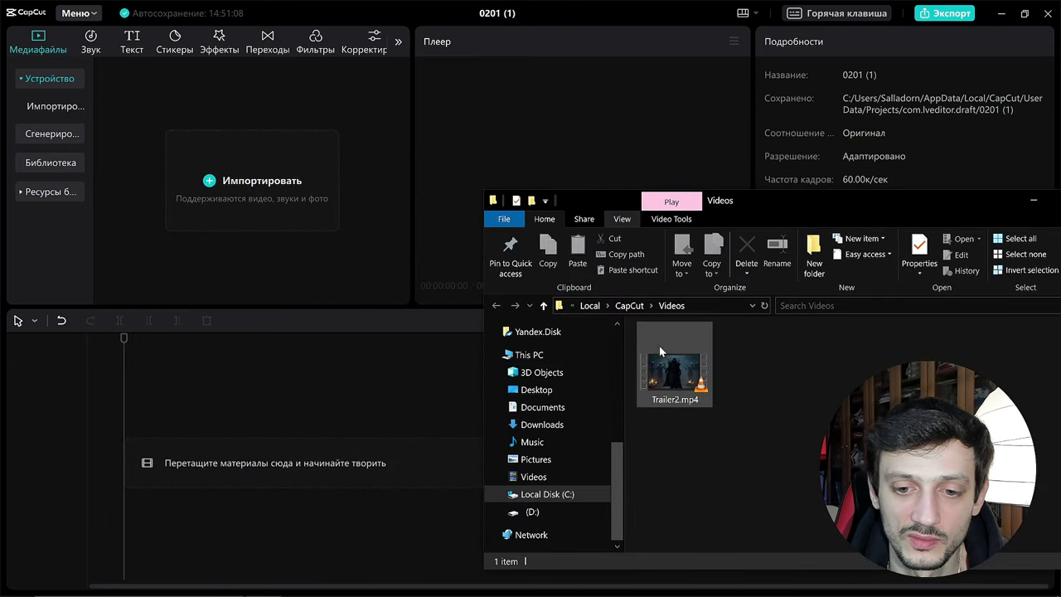
click(694, 388)
drag(675, 380, 203, 145)
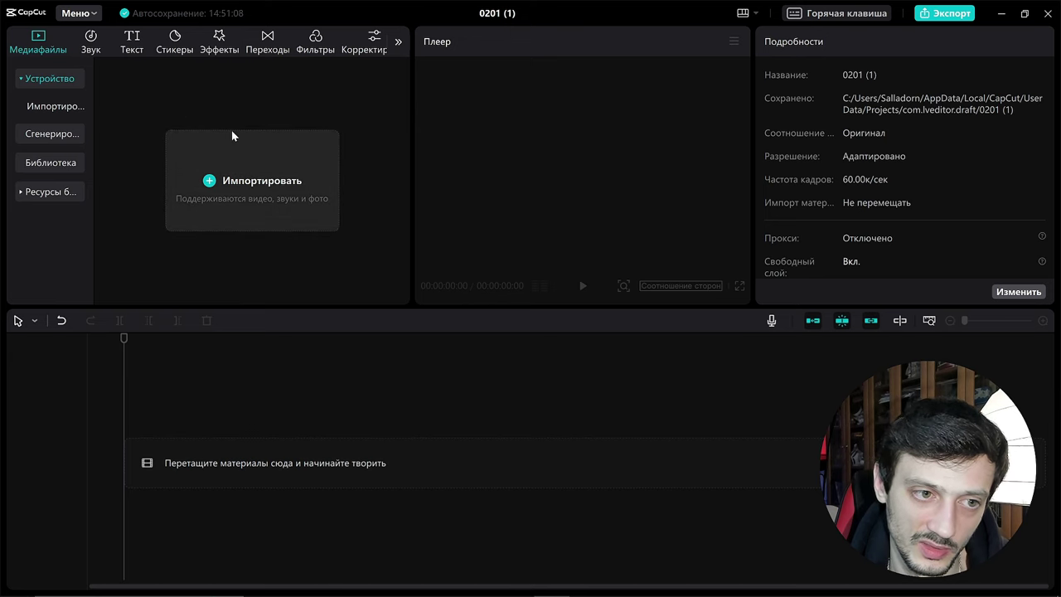
drag(244, 218, 244, 210)
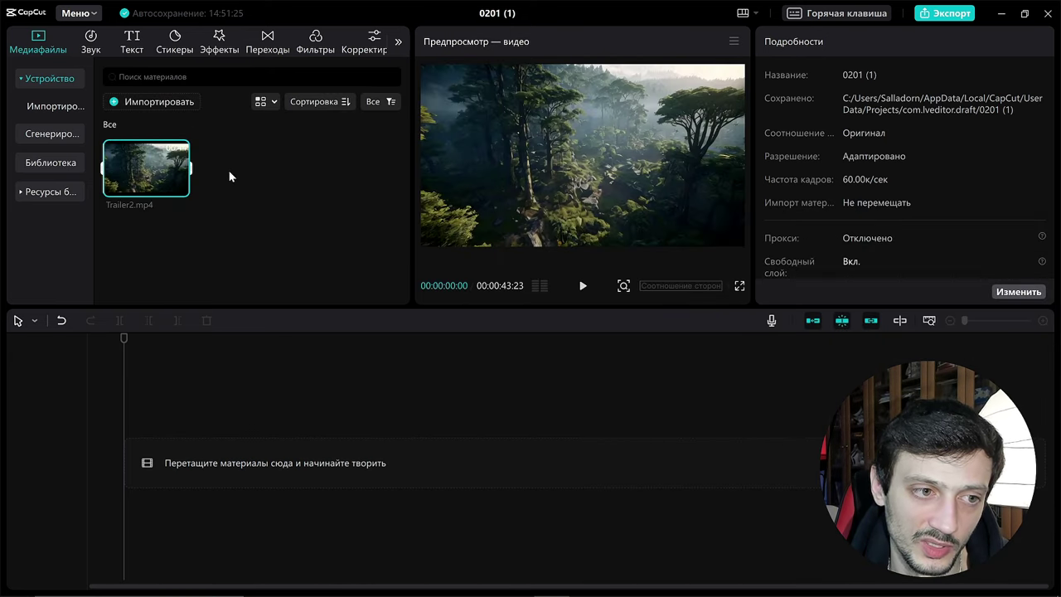
Place Trailer2.mp4 at the start of the timeline, dismiss the keyframe tip and briefly play the opening
drag(140, 168, 163, 463)
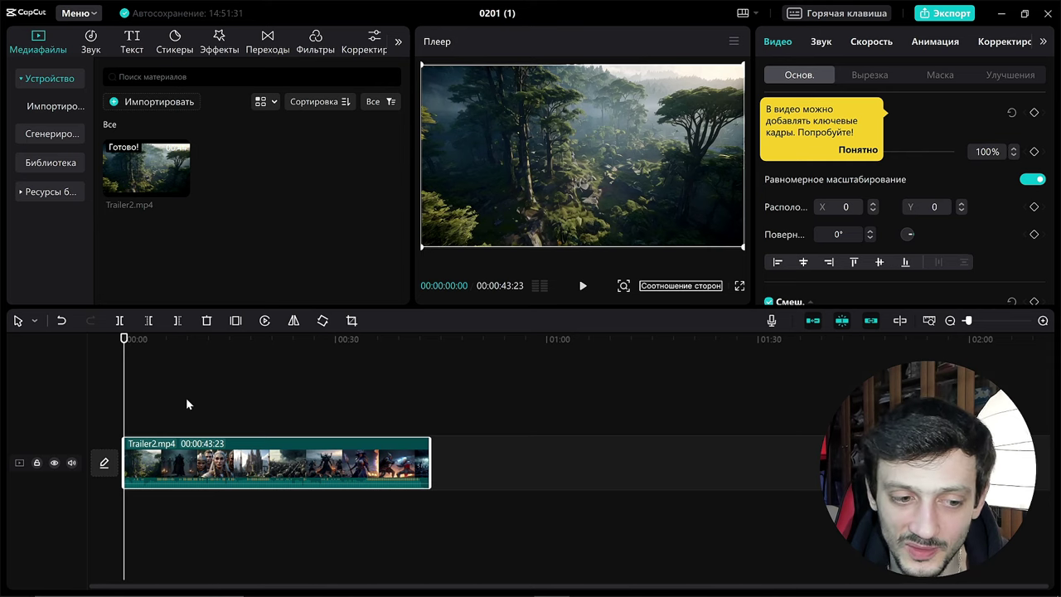
click(848, 152)
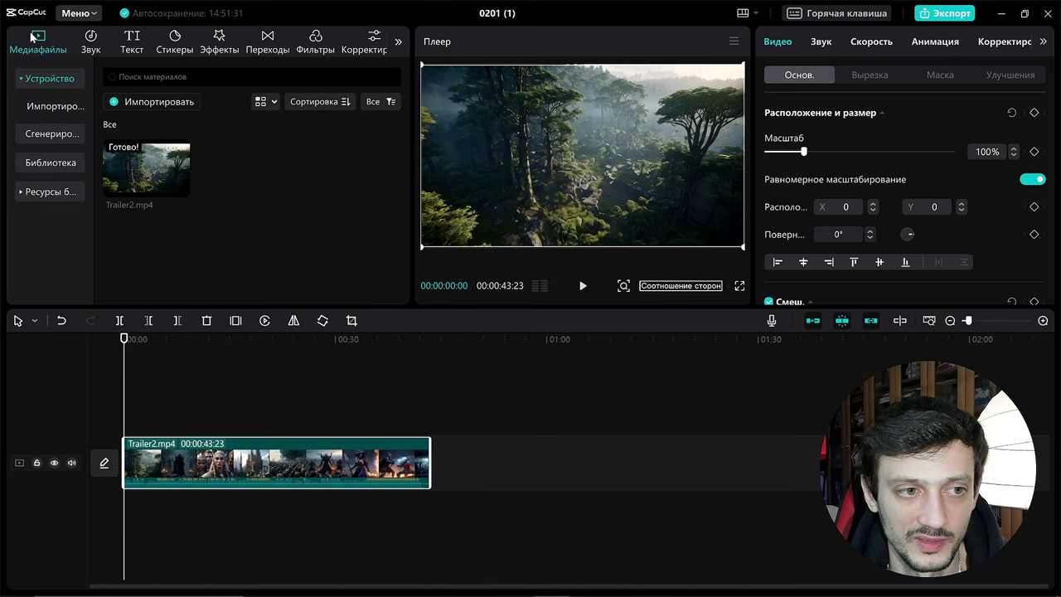
mouse_move(168, 182)
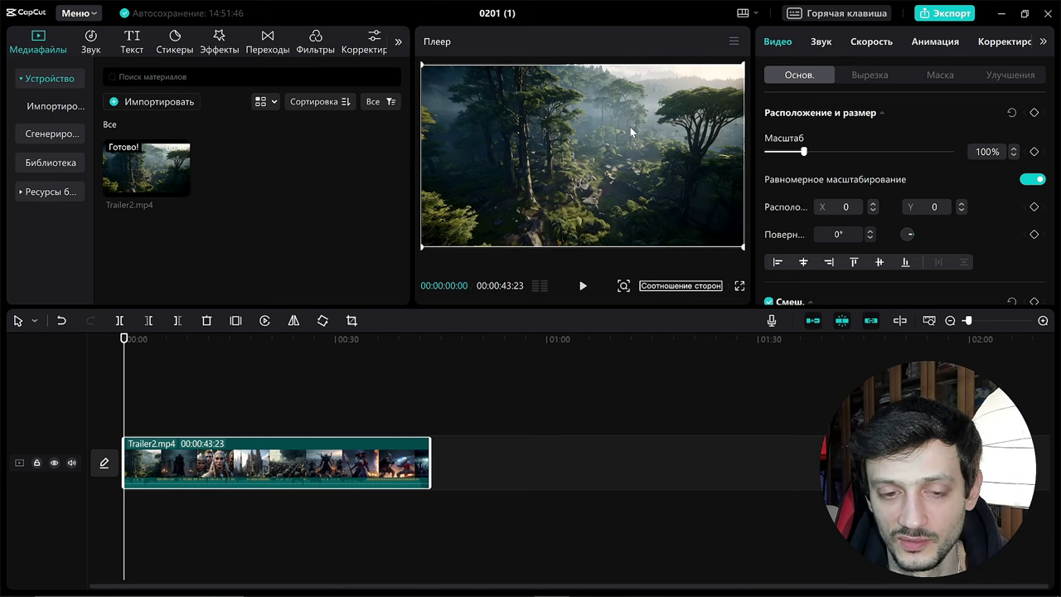
click(582, 286)
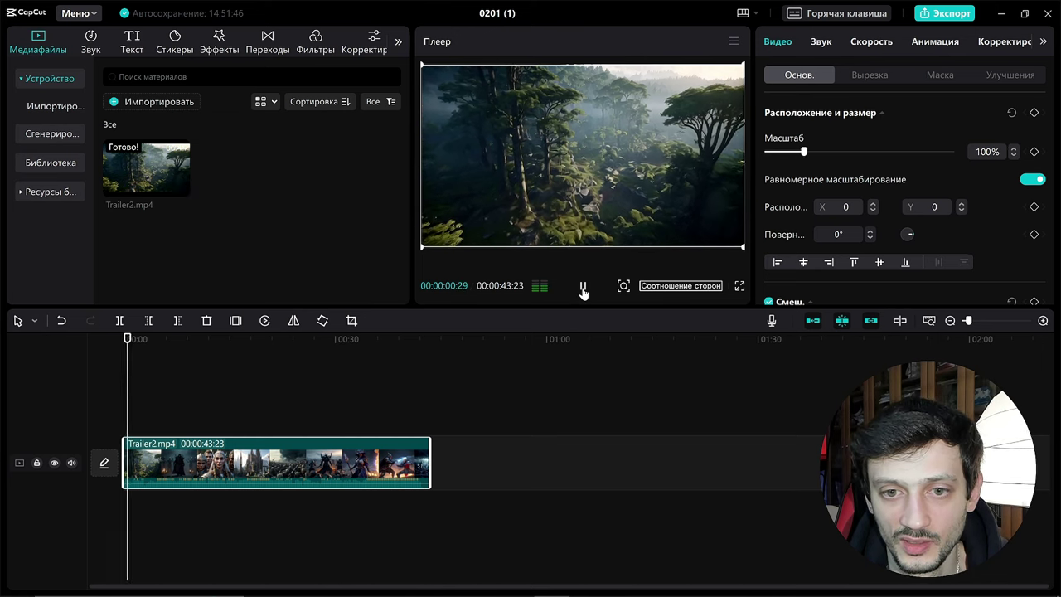
click(582, 286)
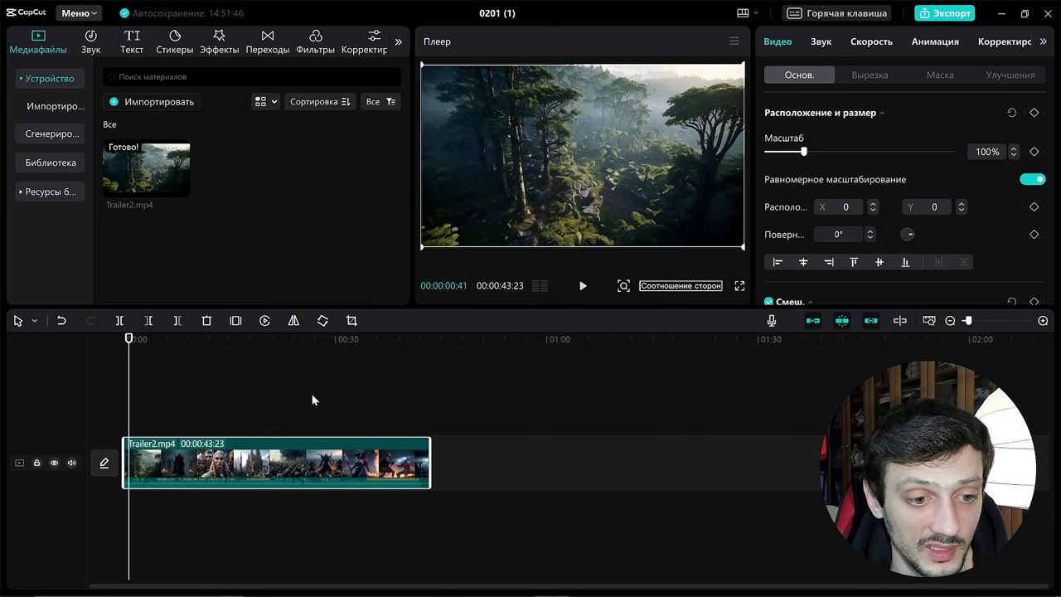
Move the playhead through the trailer to the sword duel at 00:00:31:29 and reveal the remaining editing categories
scroll(312, 400, up, 2)
scroll(287, 386, down, 3)
mouse_move(235, 338)
mouse_down()
mouse_move(273, 339)
mouse_move(217, 339)
mouse_up()
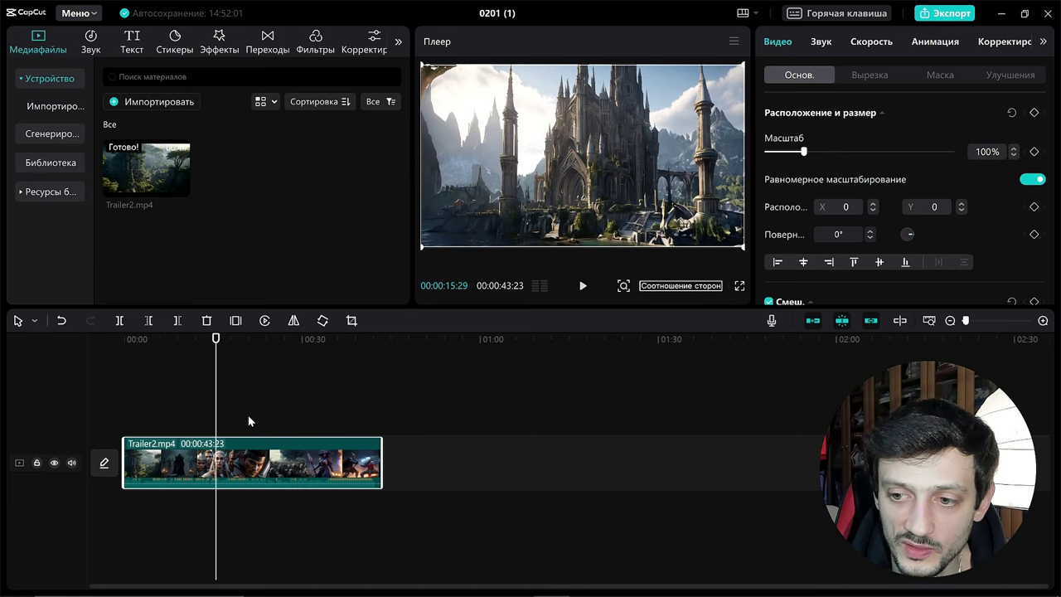
mouse_move(966, 320)
mouse_down()
mouse_move(975, 328)
mouse_move(968, 320)
mouse_up()
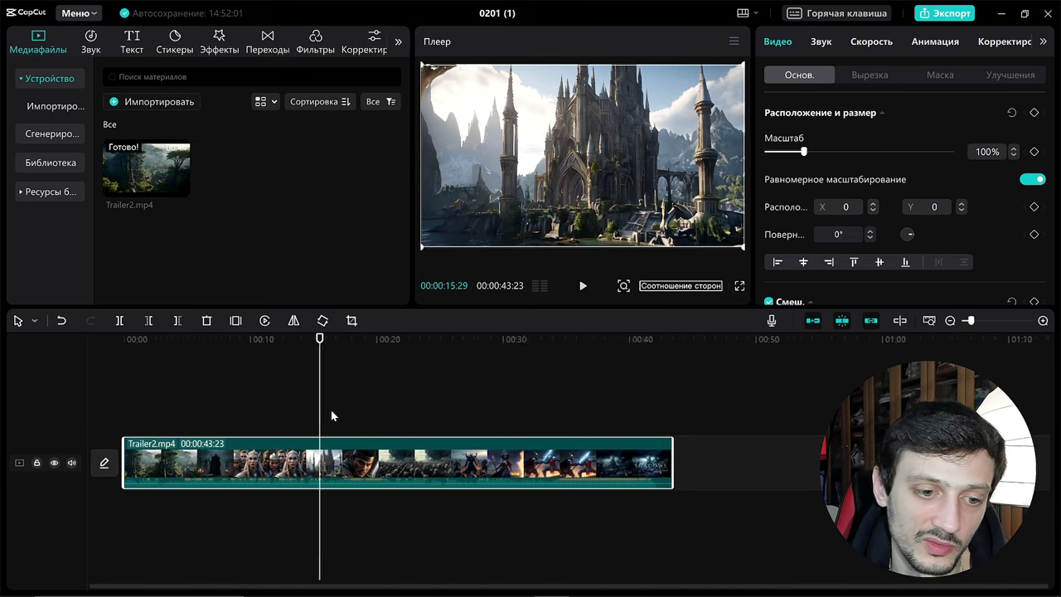
ctrl+scroll(328, 414, down, 1)
ctrl+scroll(331, 411, up, 2)
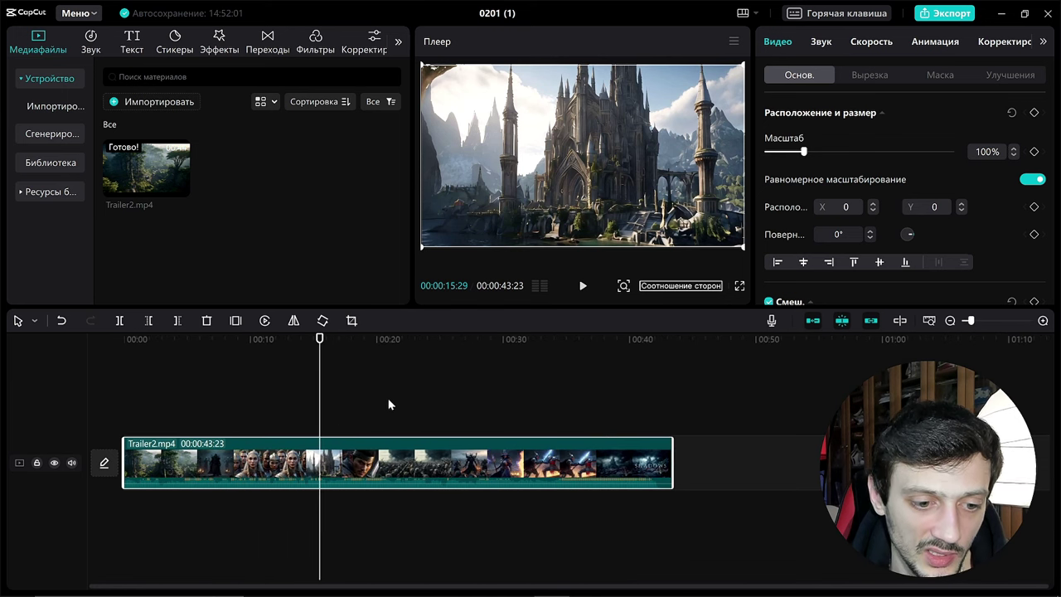
ctrl+scroll(391, 405, up, 2)
drag(257, 584, 329, 586)
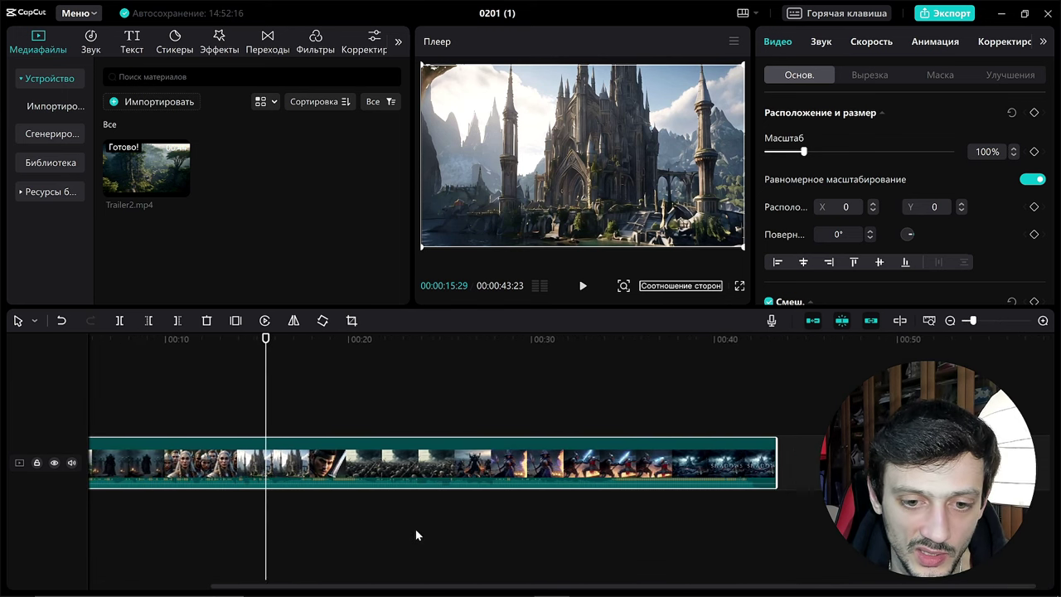
click(557, 341)
drag(515, 587, 530, 587)
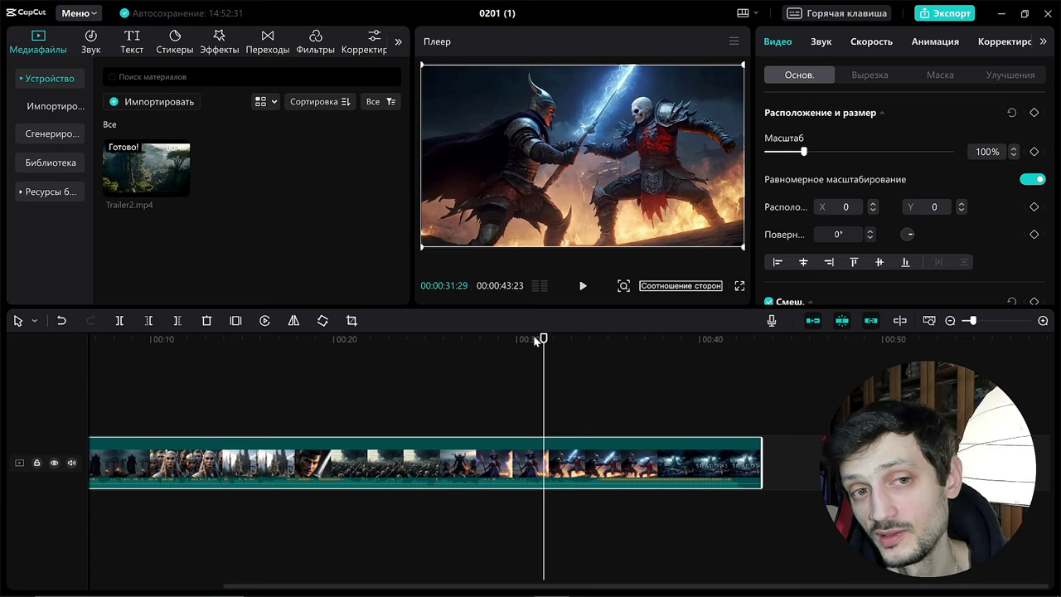
click(399, 42)
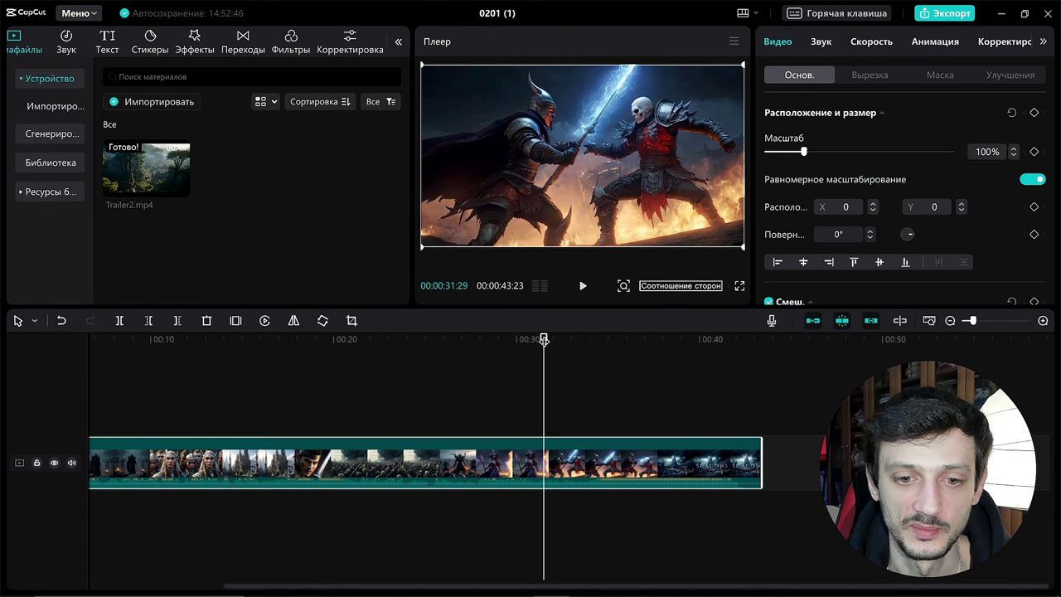
Add an opacity keyframe to the trailer clip at 00:00:35:05, just before the dark castle scene
drag(543, 338, 578, 338)
click(1038, 319)
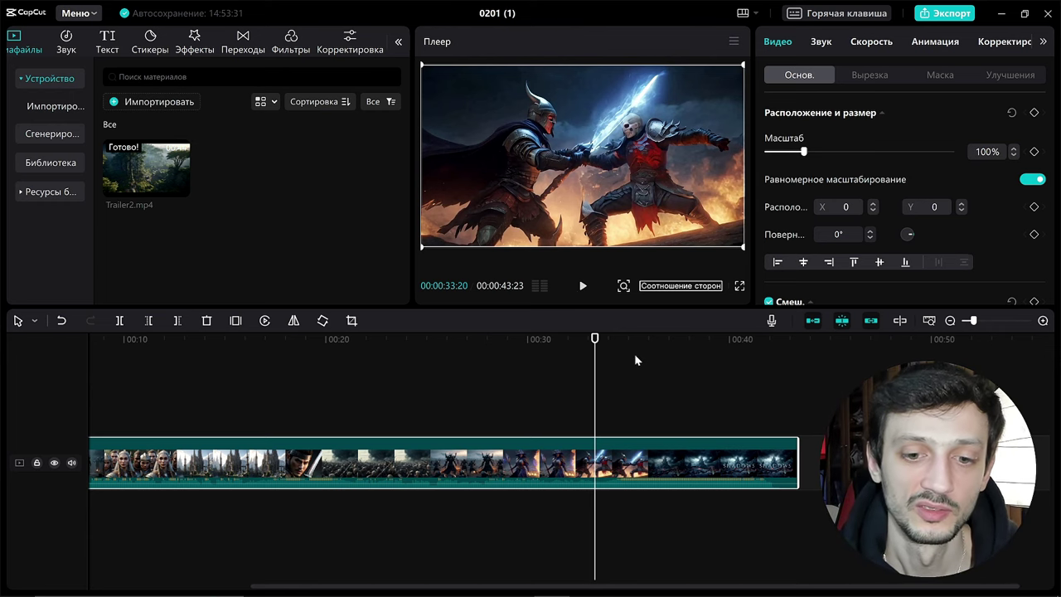
drag(594, 340, 631, 346)
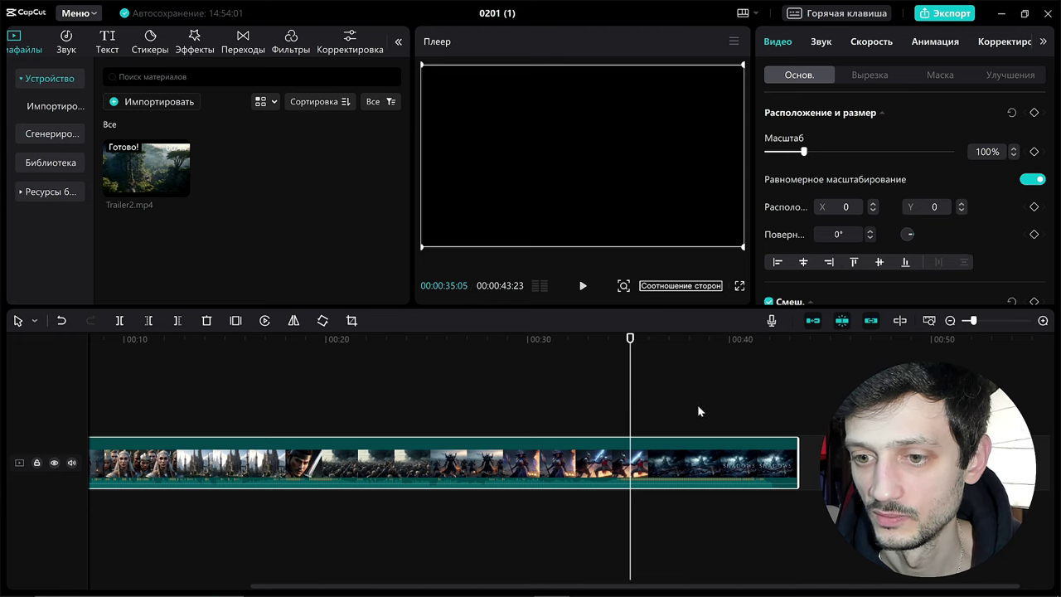
scroll(903, 198, down, 1)
drag(1054, 123, 1050, 152)
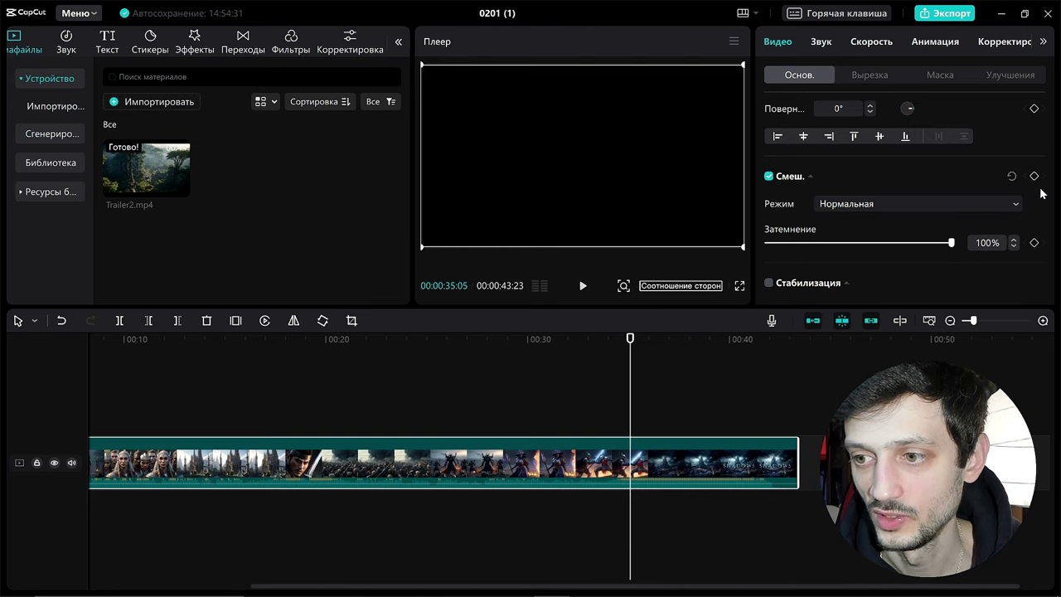
click(1033, 243)
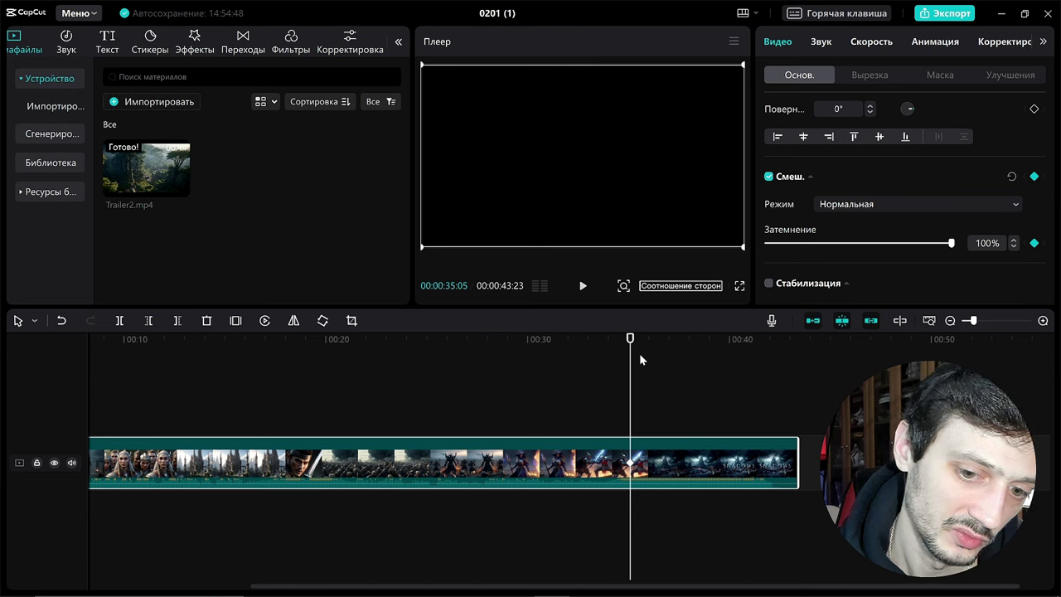
Add a second opacity keyframe at 00:00:33:42, during the sword duel
drag(630, 338, 622, 339)
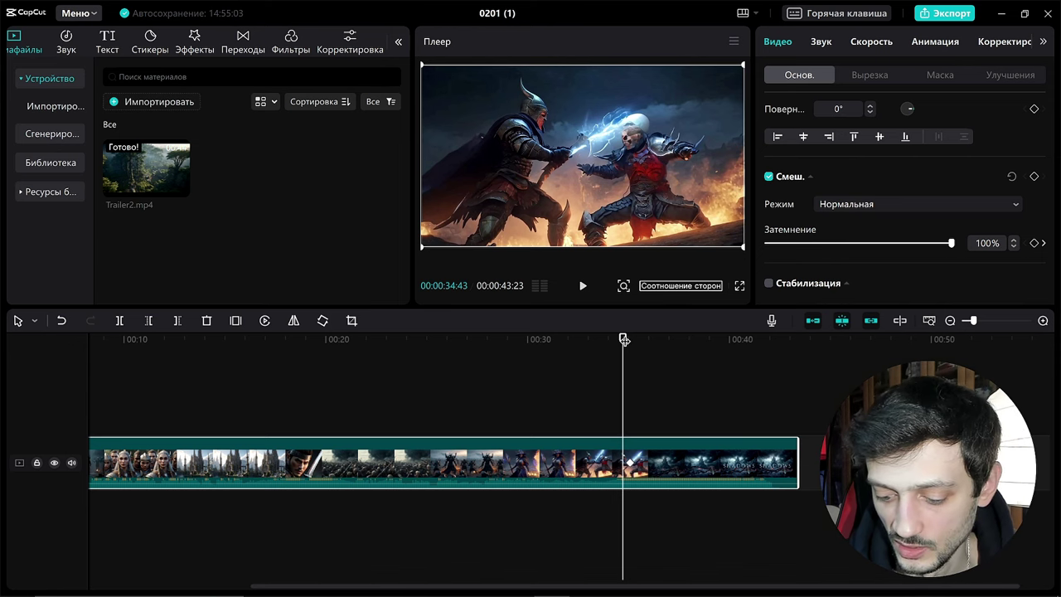
drag(624, 340, 602, 354)
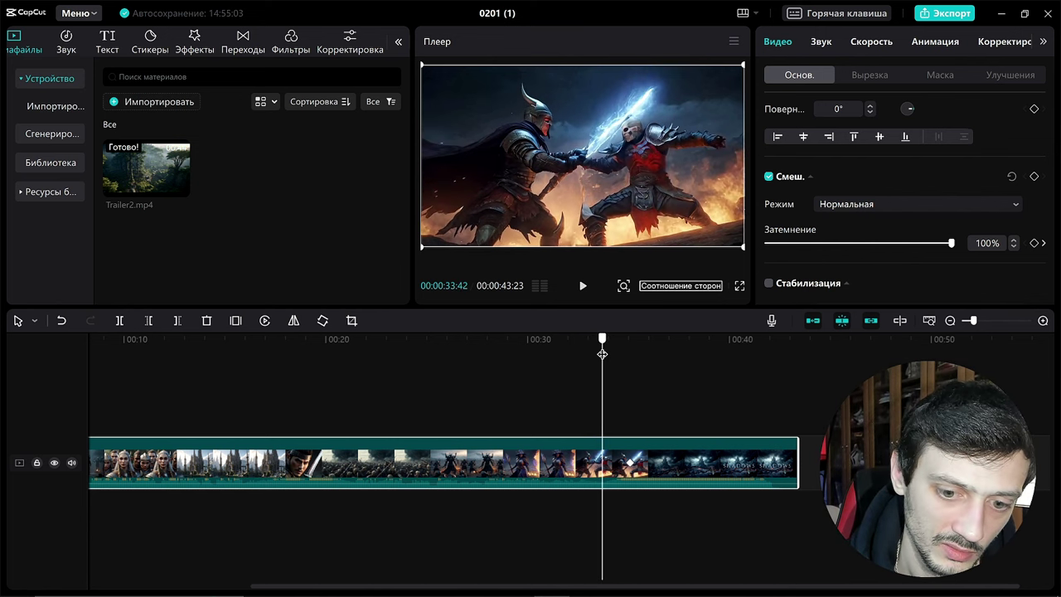
click(1035, 243)
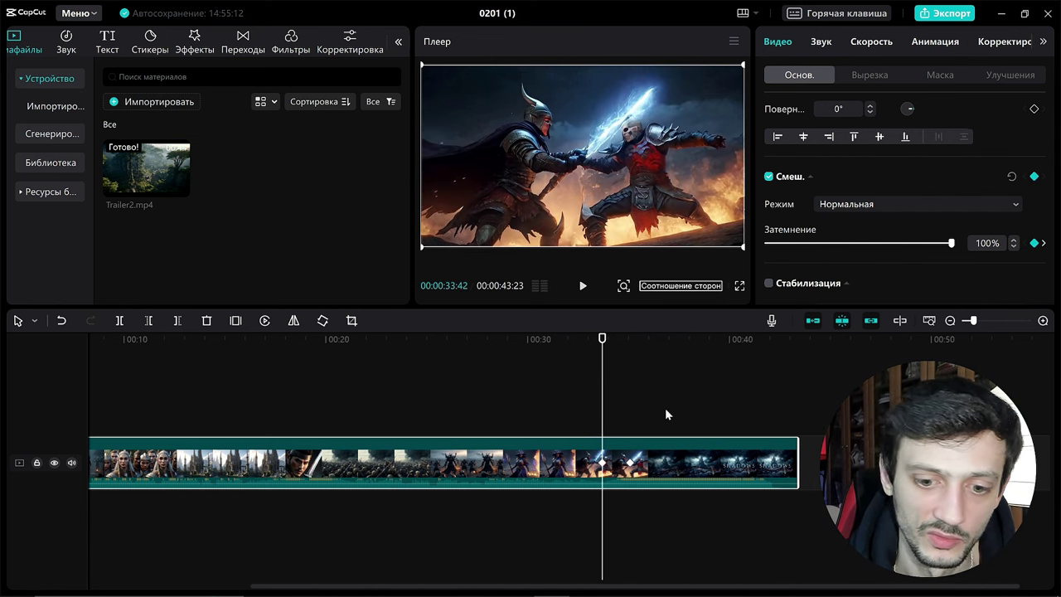
Set the opacity at the 00:00:35:05 keyframe to 0% and play the duel's fade-out
click(632, 460)
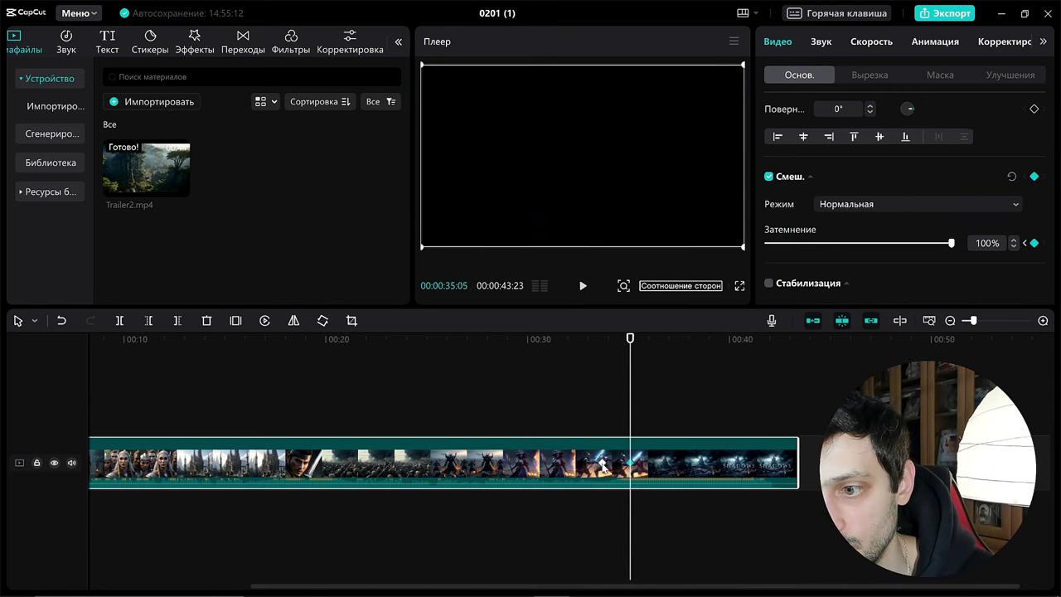
click(603, 468)
key(space)
key(space)
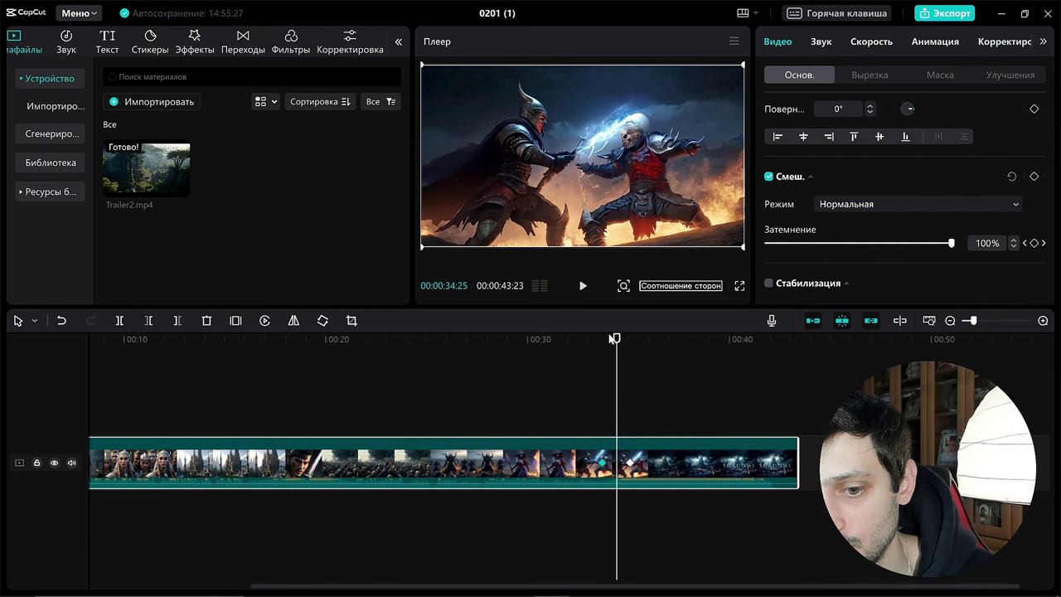
click(602, 339)
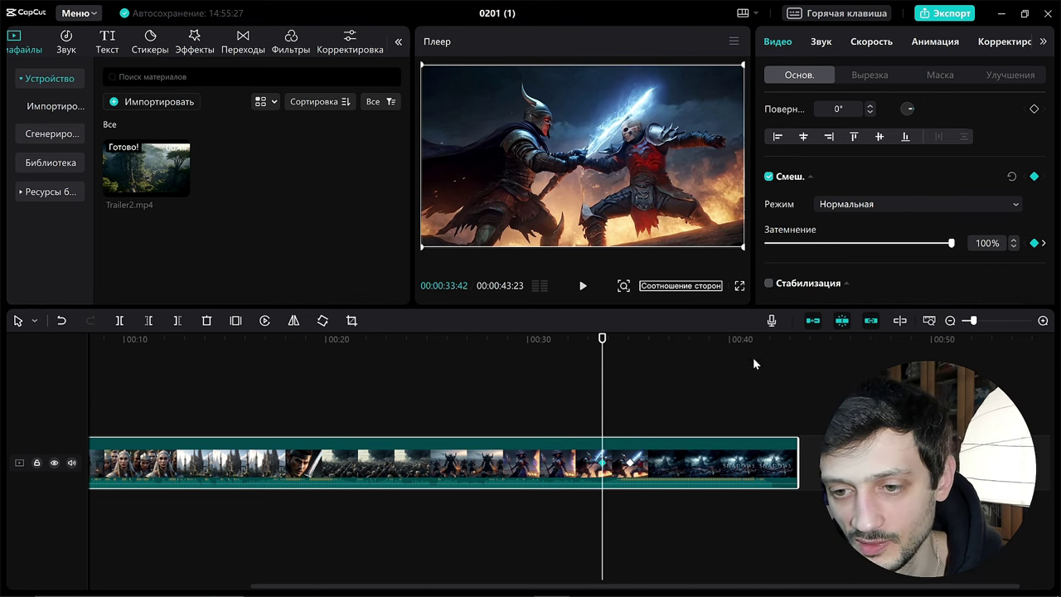
click(632, 466)
drag(950, 243, 764, 245)
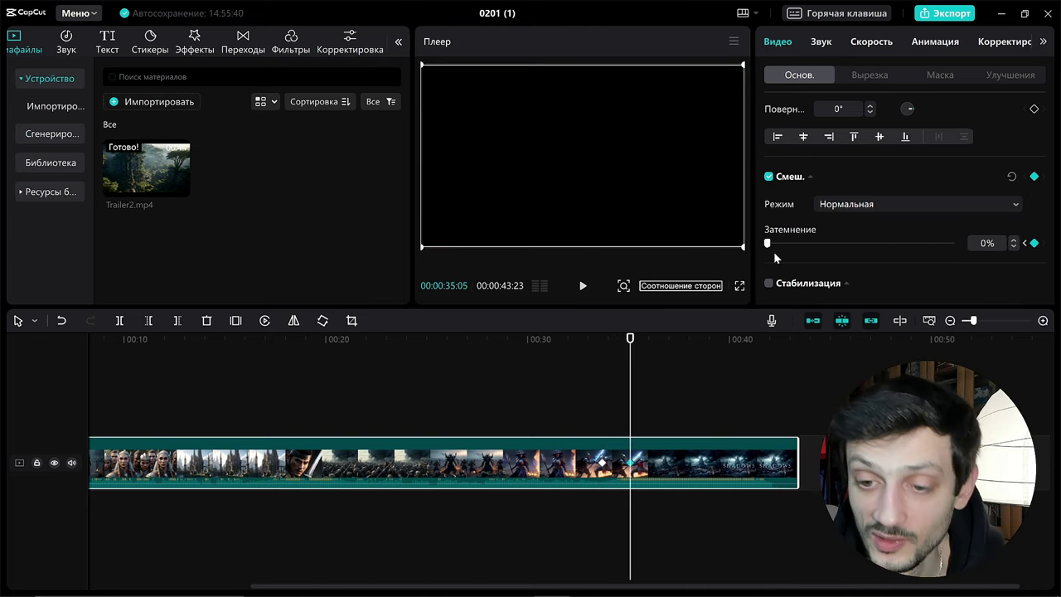
drag(631, 341, 579, 346)
click(627, 390)
key(space)
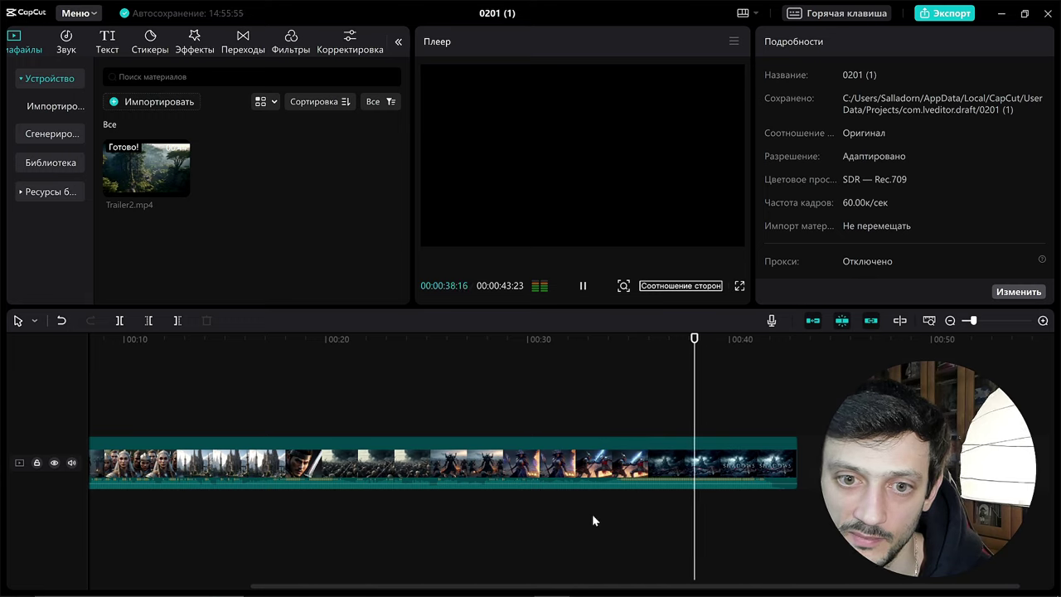
key(space)
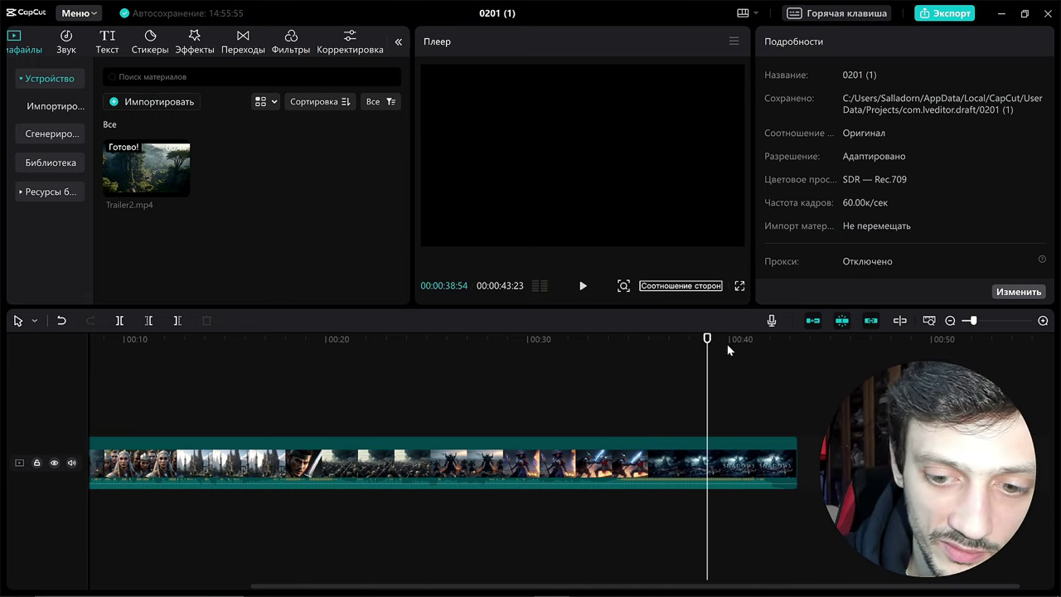
Split the trailer clip at 00:00:35:24, just after the second opacity keyframe, and play across the cut
click(614, 457)
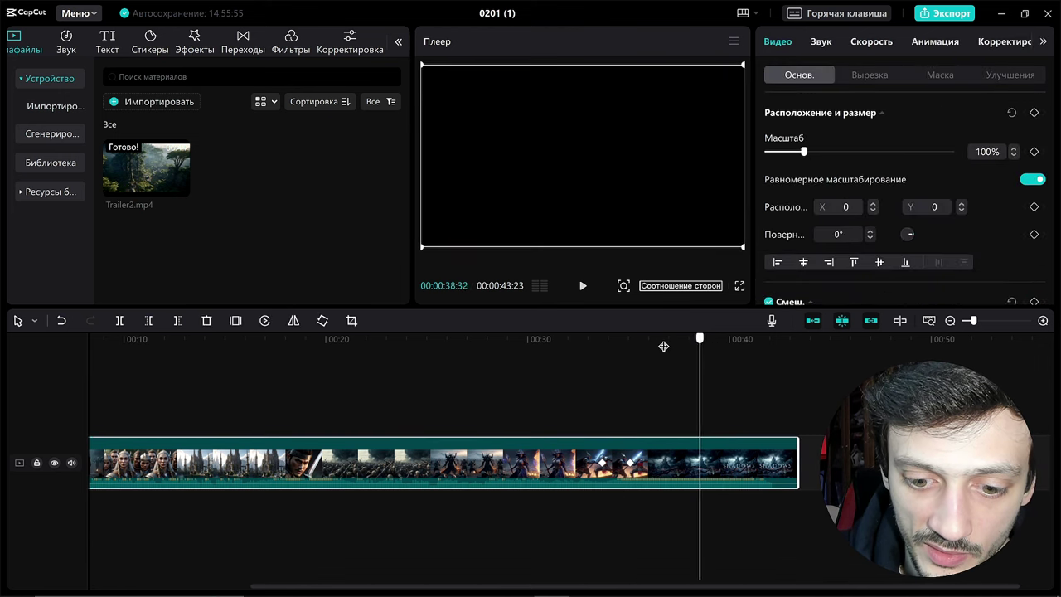
click(631, 345)
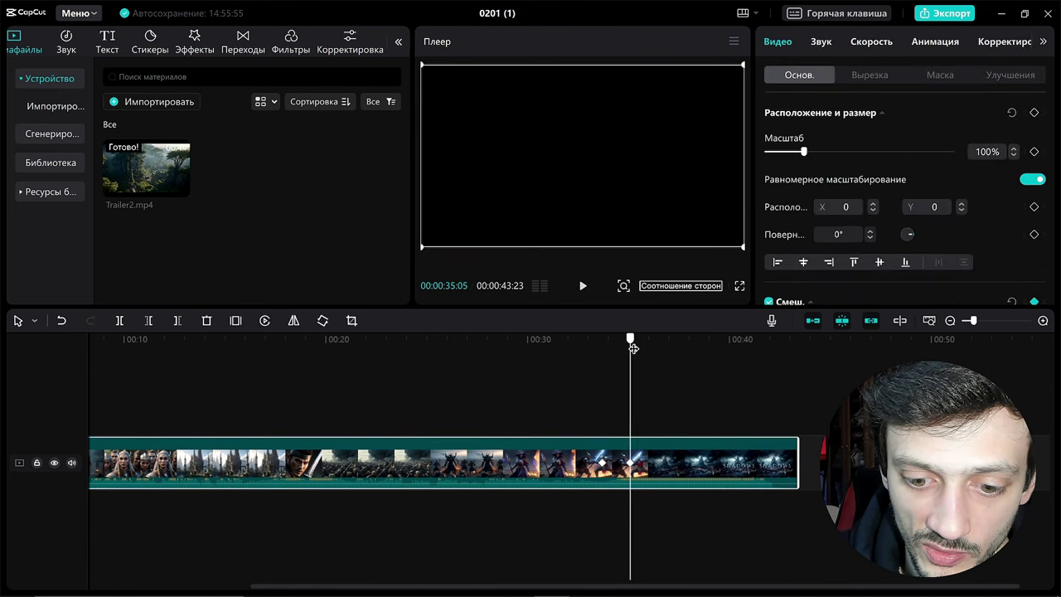
click(636, 347)
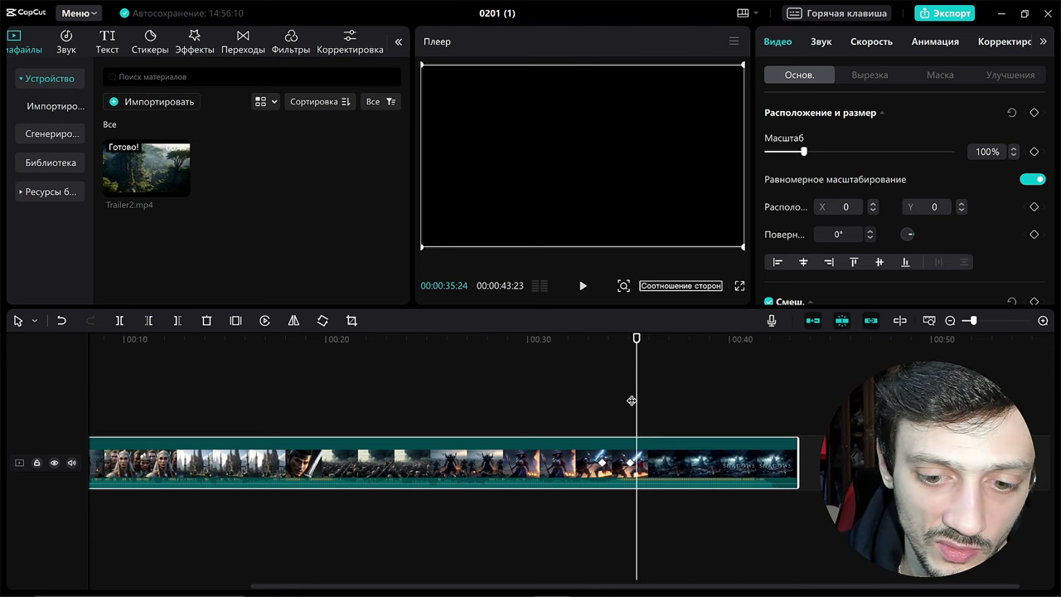
click(120, 321)
click(692, 380)
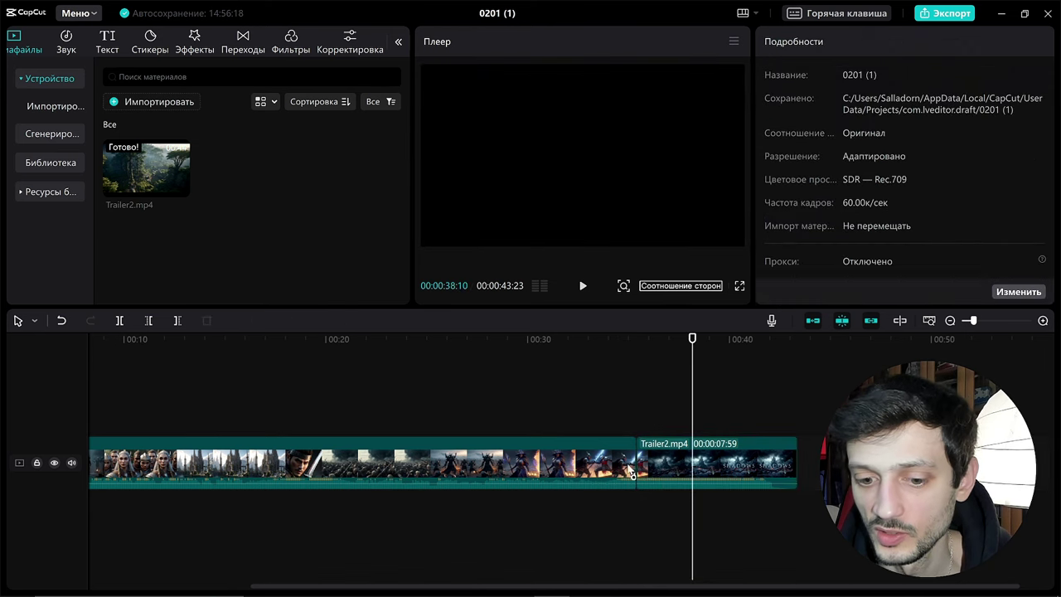
click(628, 466)
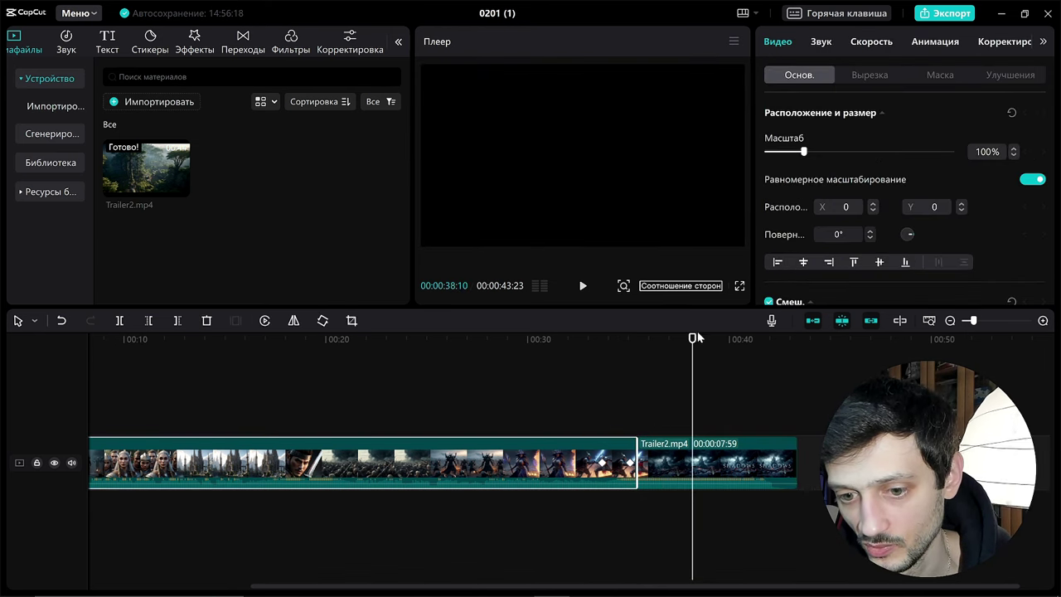
drag(692, 340, 563, 365)
key(space)
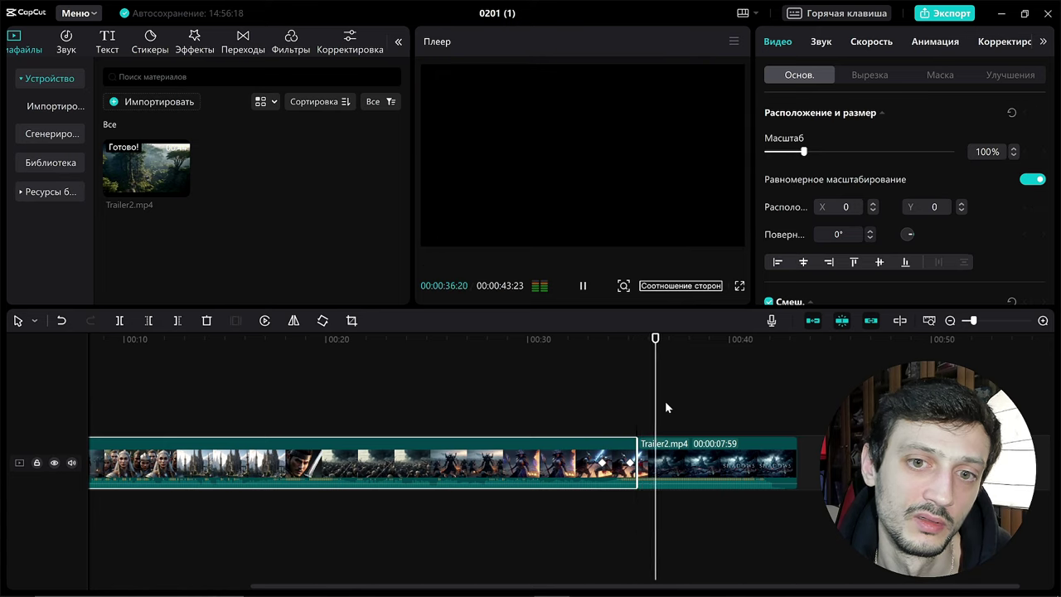
key(space)
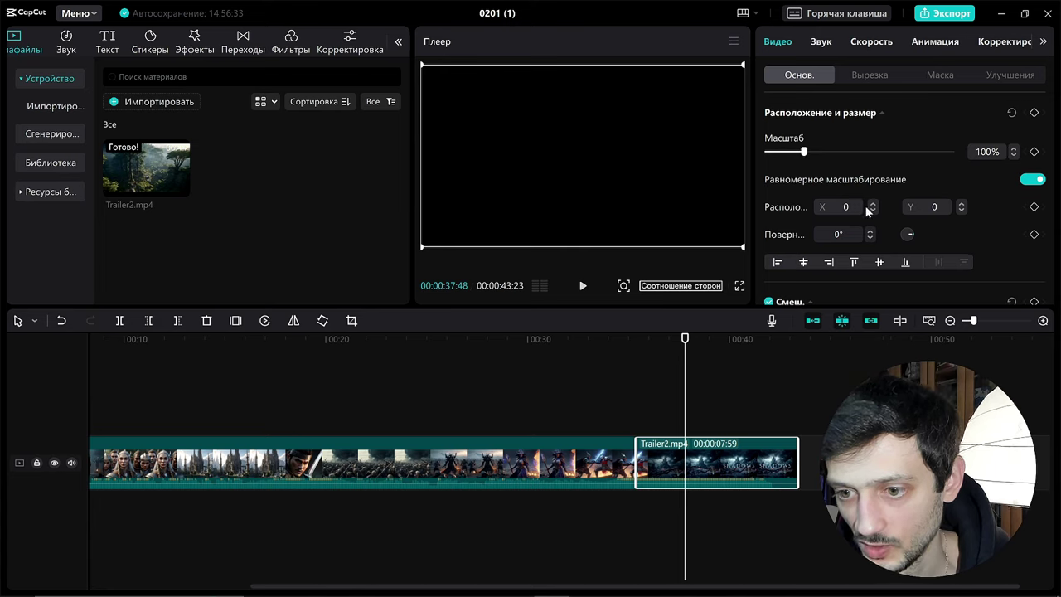
Set the opacity of the castle clip after the cut to 100%
scroll(918, 232, down, 5)
scroll(919, 232, up, 5)
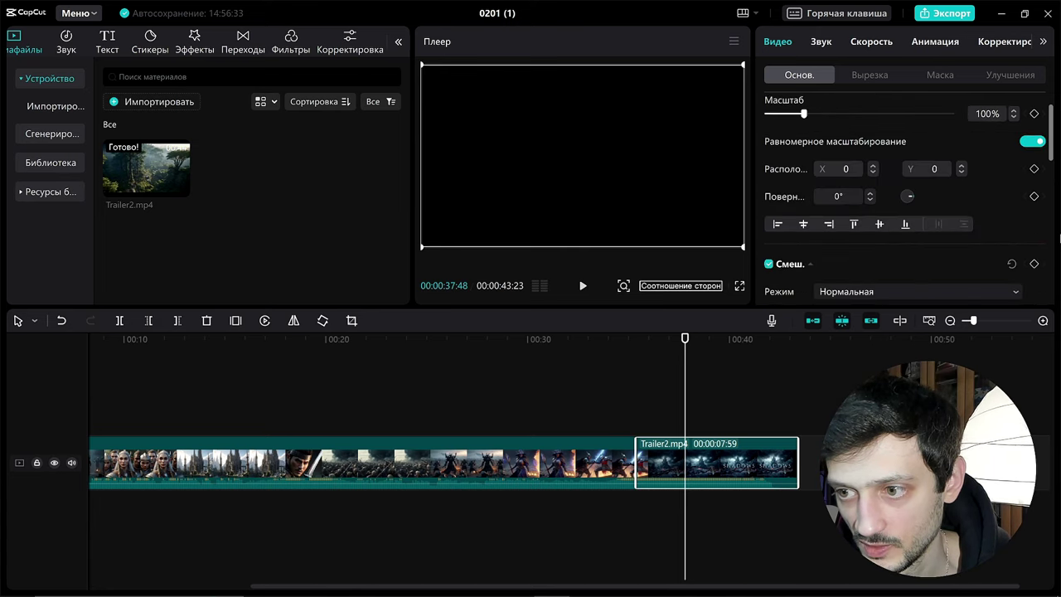
scroll(1054, 136, down, 3)
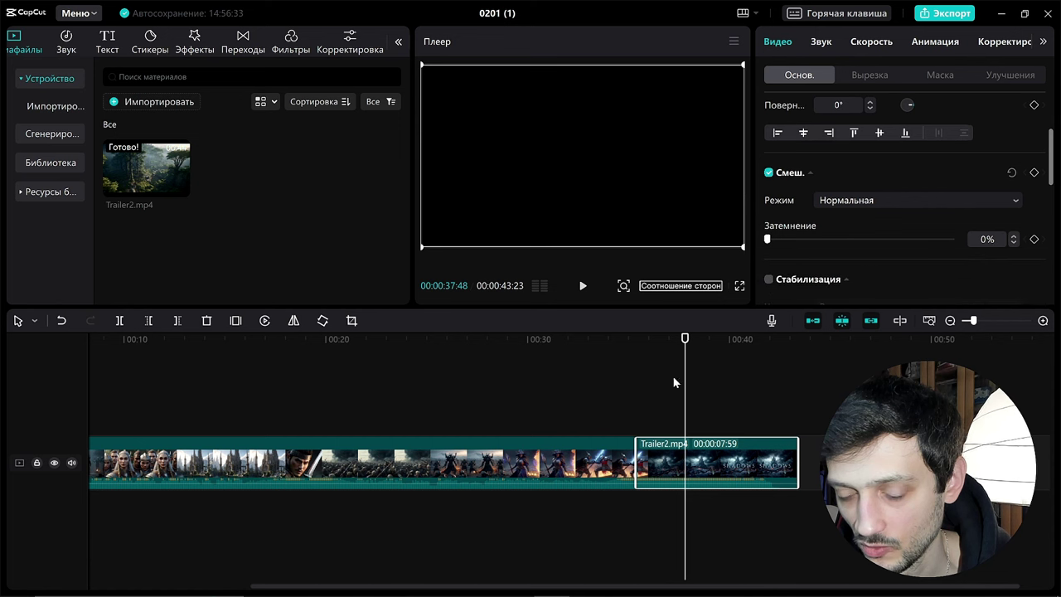
drag(767, 239, 953, 238)
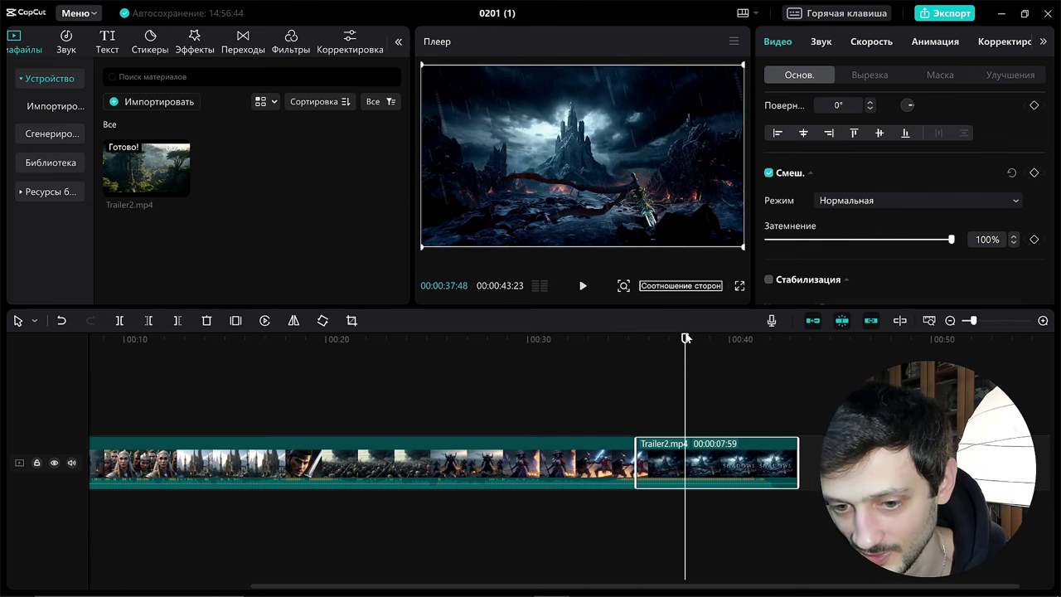
Play the change from the duel to the castle scene and check the opacity at both keyframes
drag(683, 351, 578, 344)
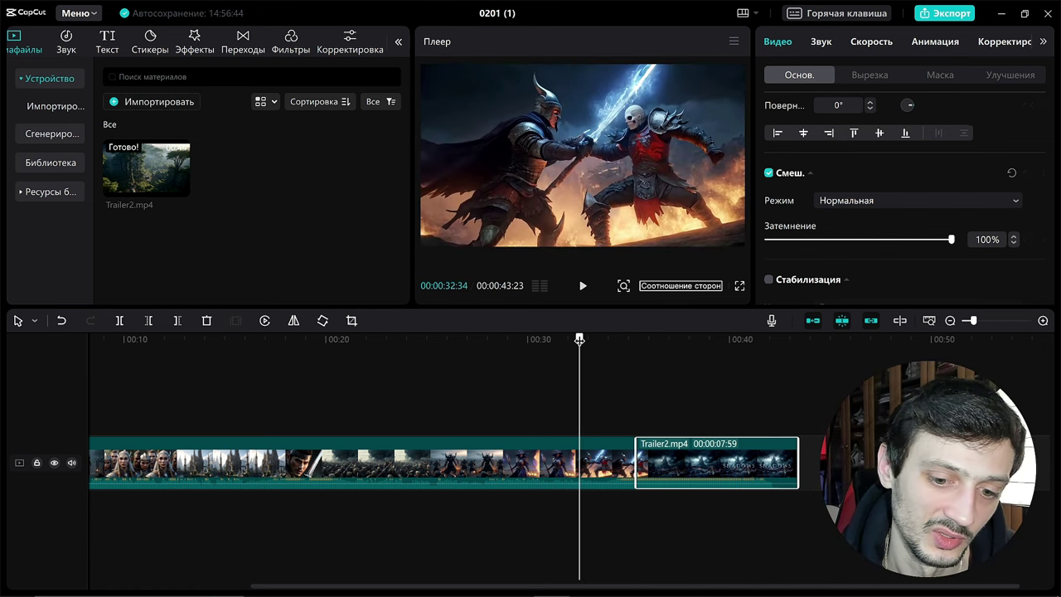
click(589, 472)
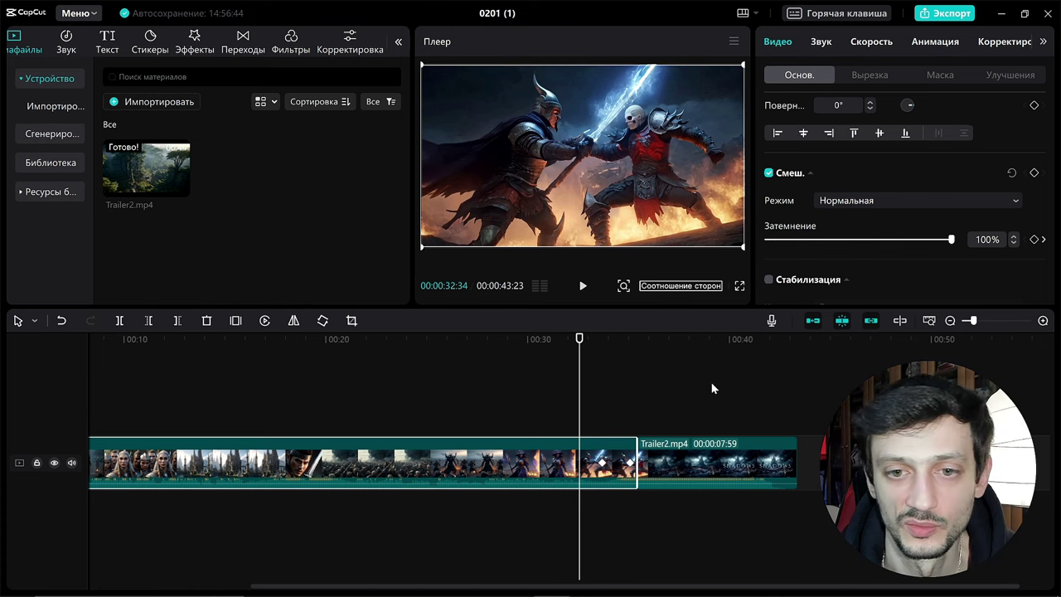
key(space)
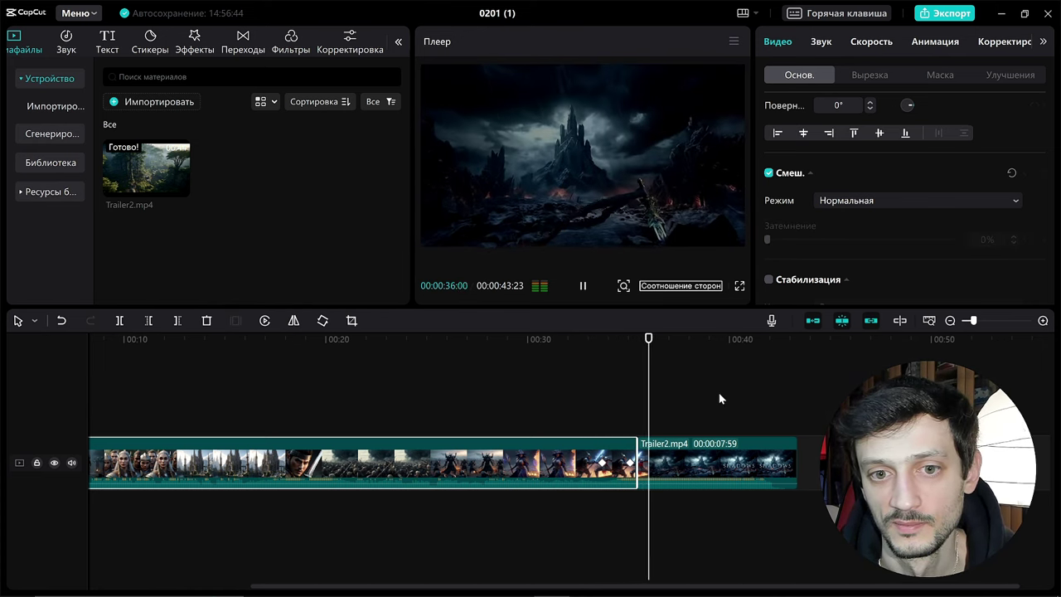
key(space)
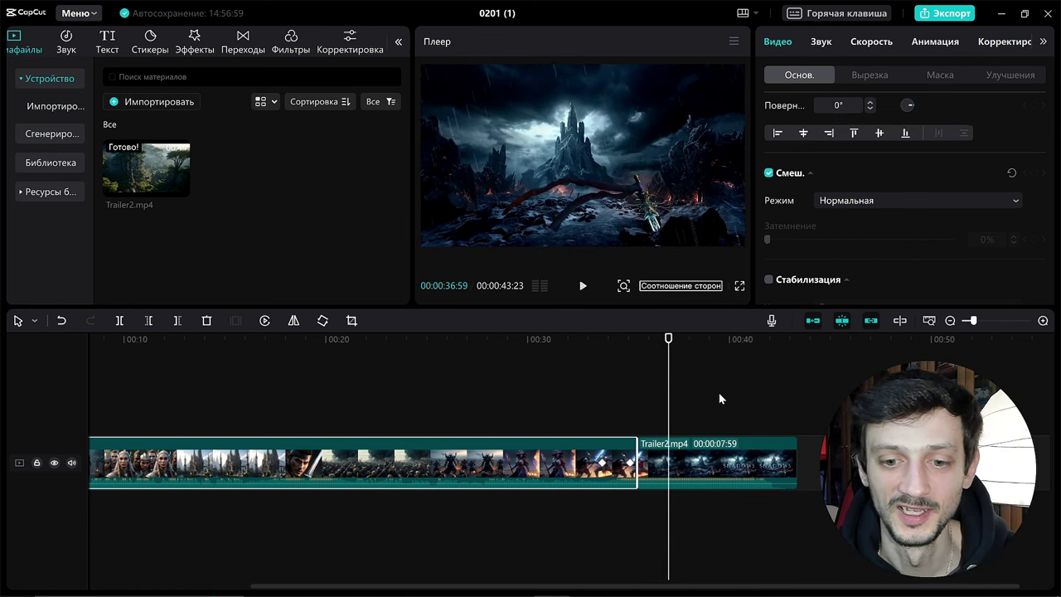
drag(668, 340, 594, 339)
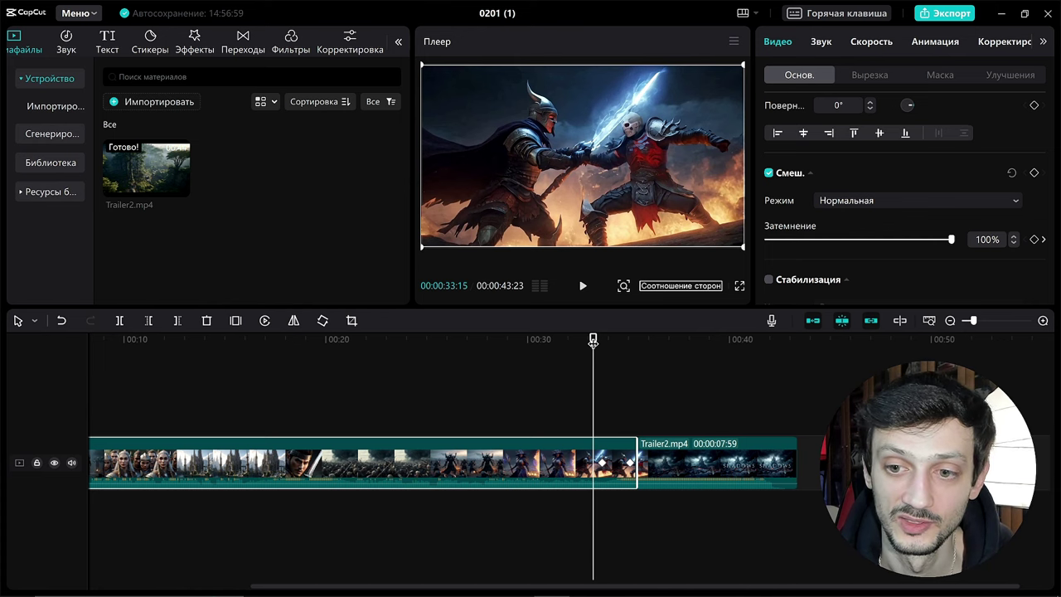
click(602, 468)
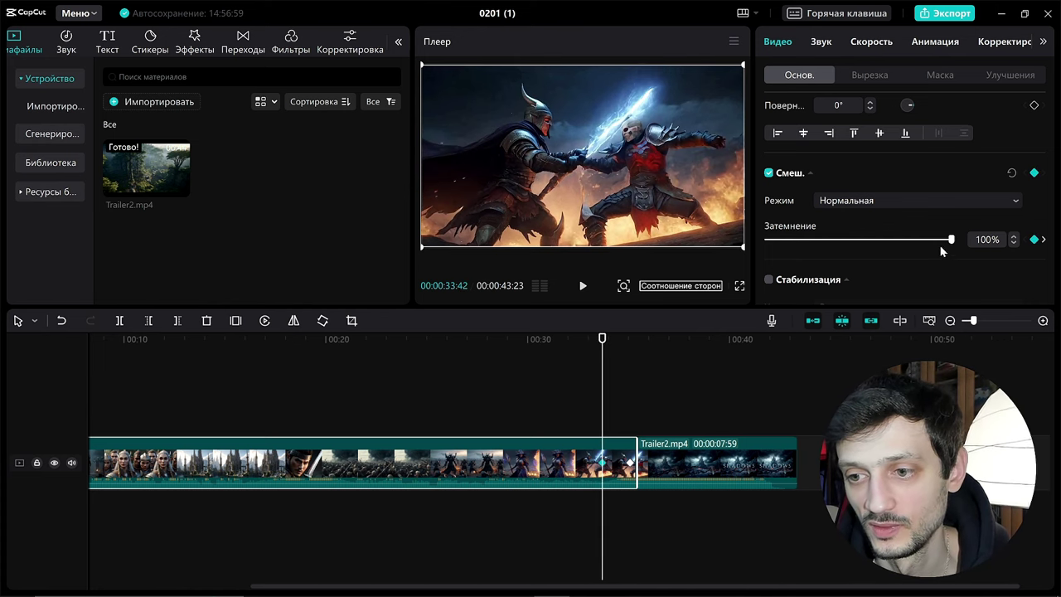
click(630, 468)
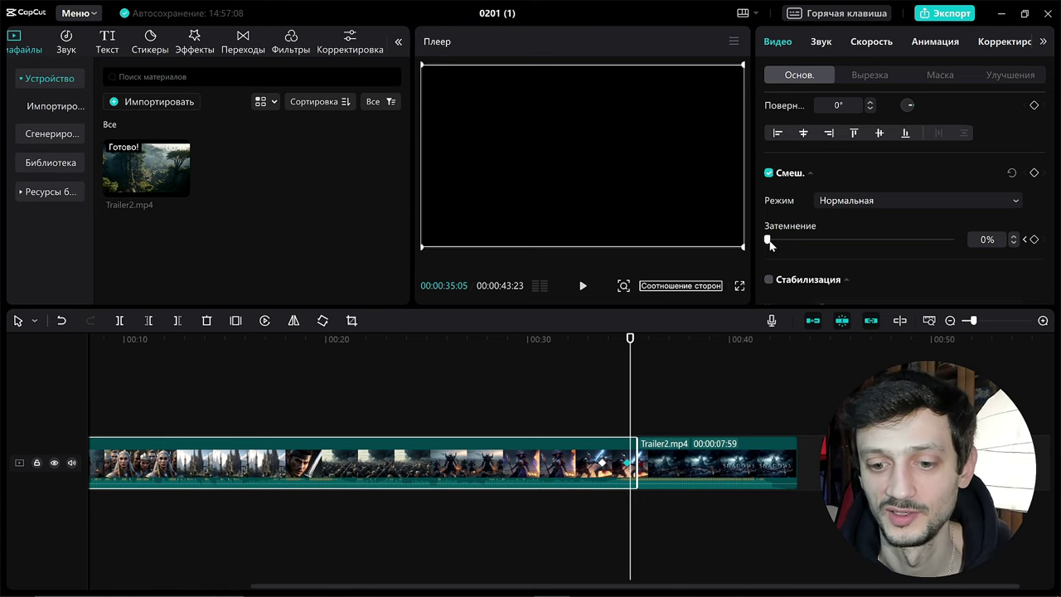
click(666, 453)
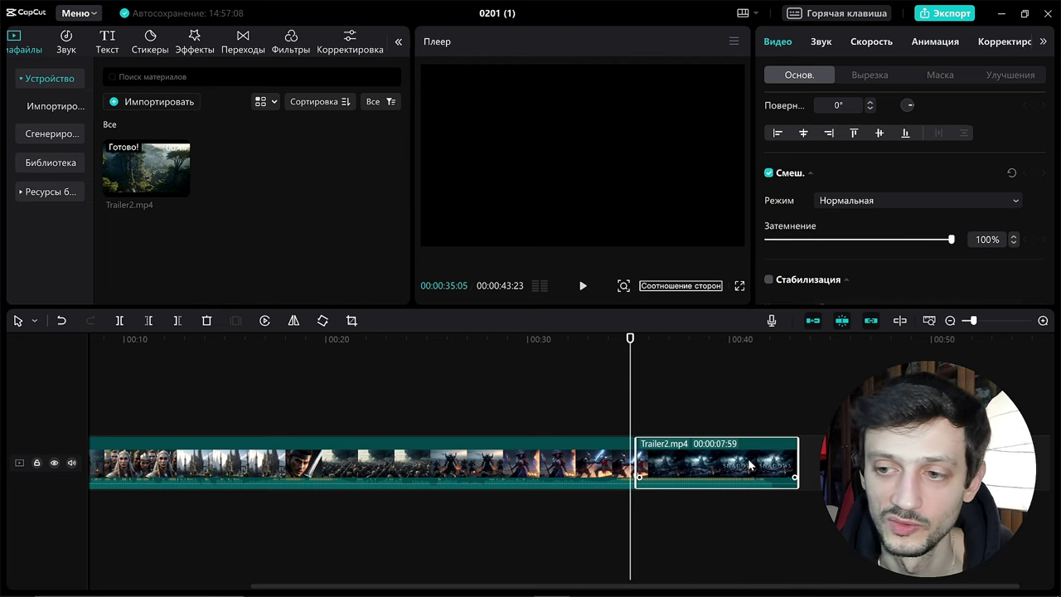
key(space)
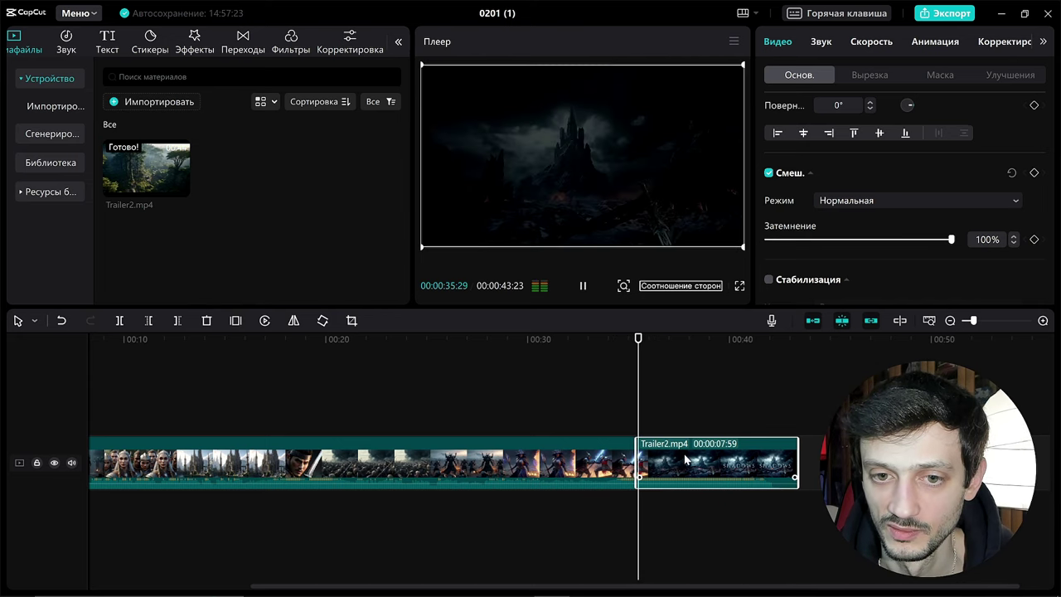
key(space)
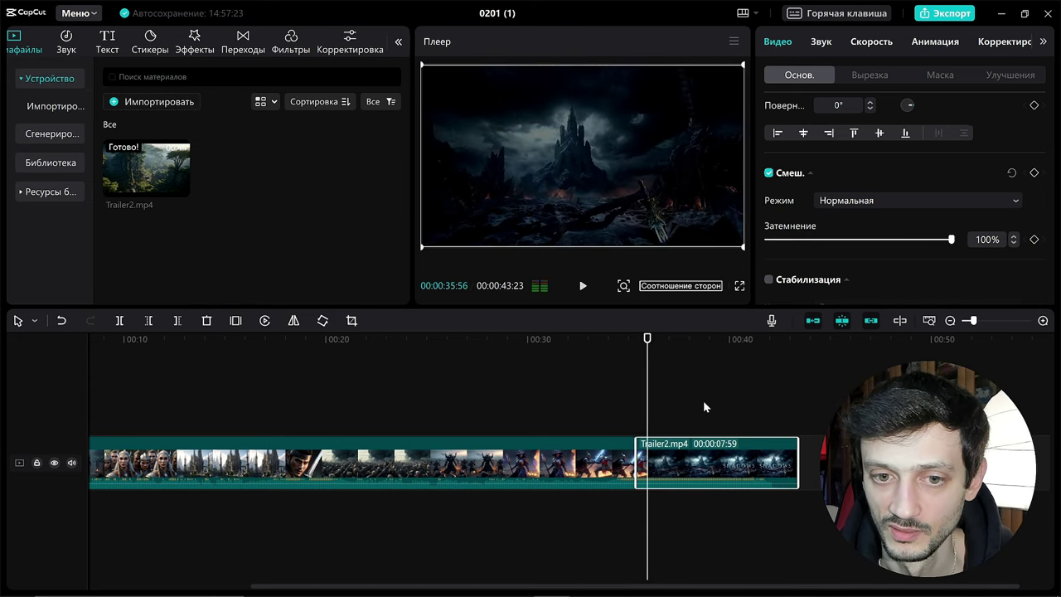
Open the export settings for the trailer and set the video resolution to 720P
click(943, 13)
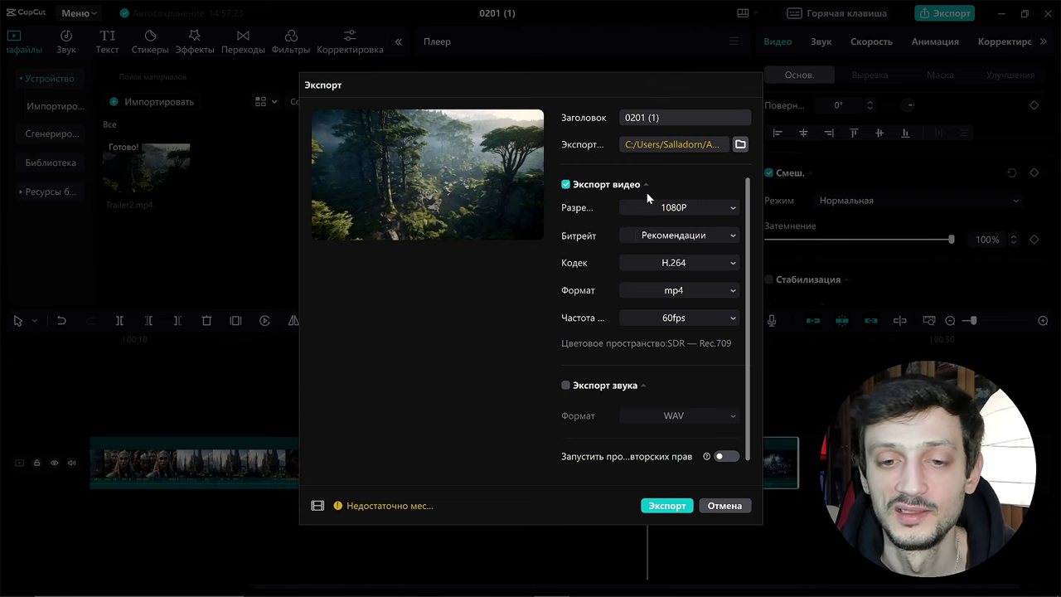
scroll(690, 211, up, 1)
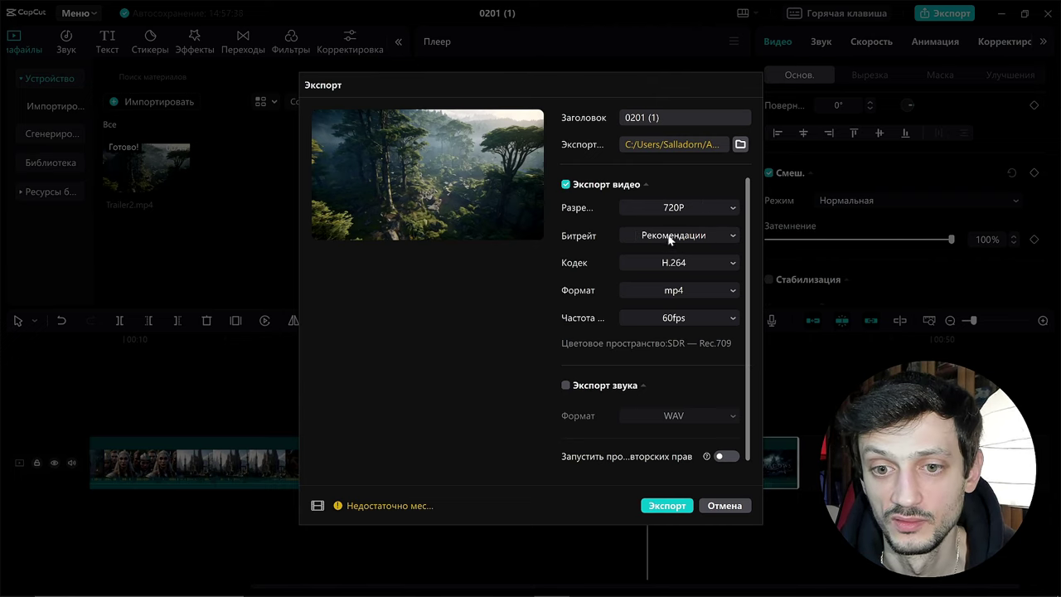
click(672, 212)
click(673, 252)
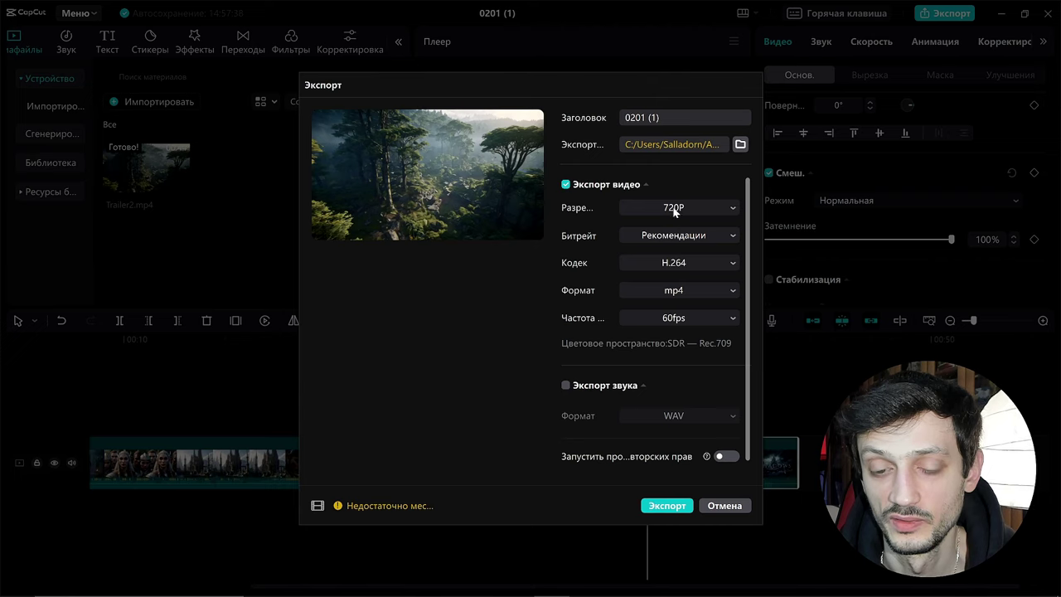
Set the export bitrate to "Выше" (higher) and keep H.264 as the codec
click(675, 238)
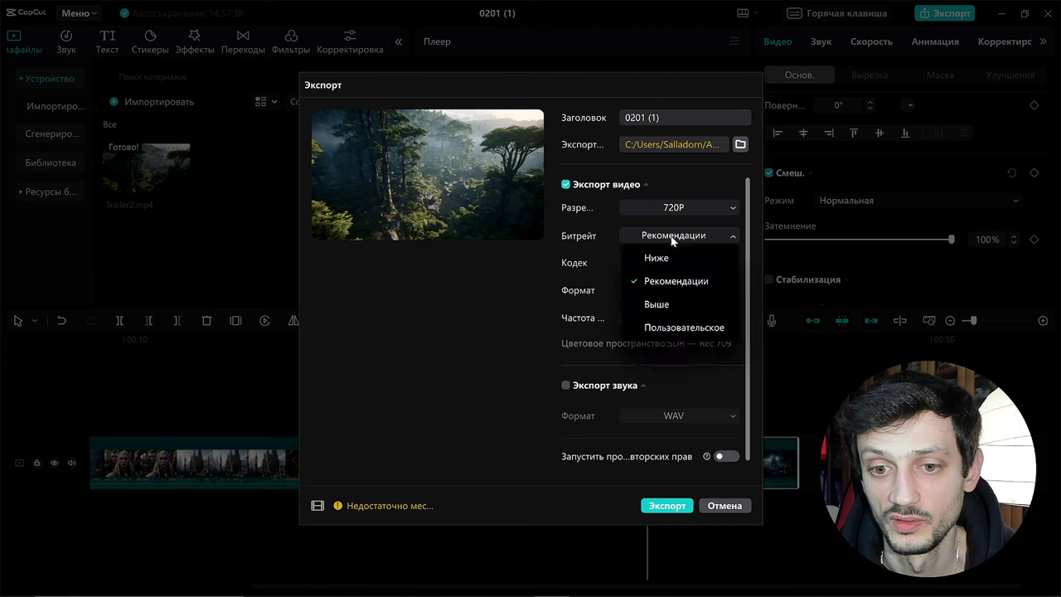
click(671, 238)
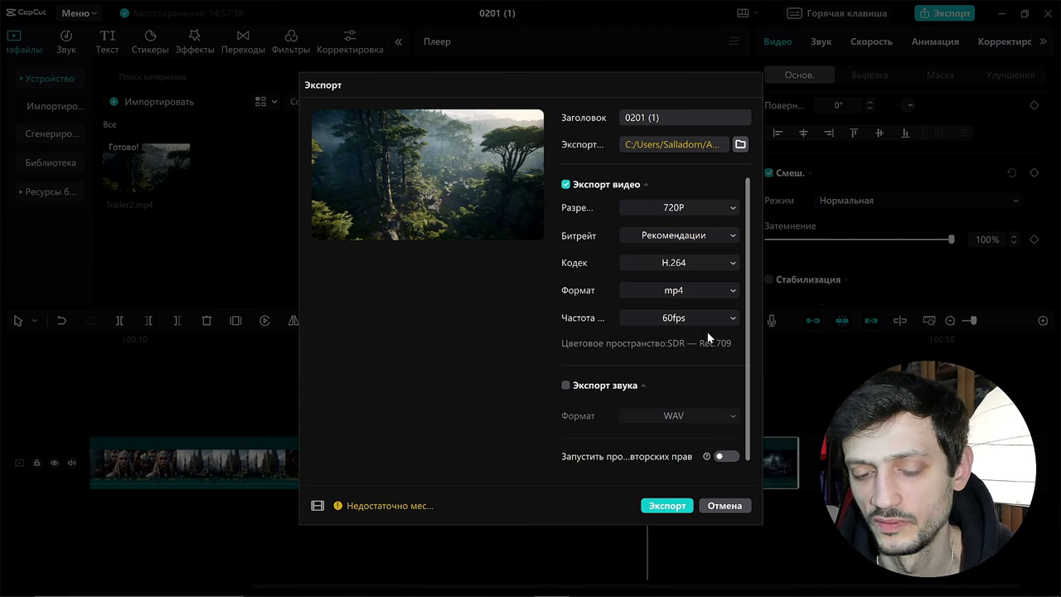
click(675, 240)
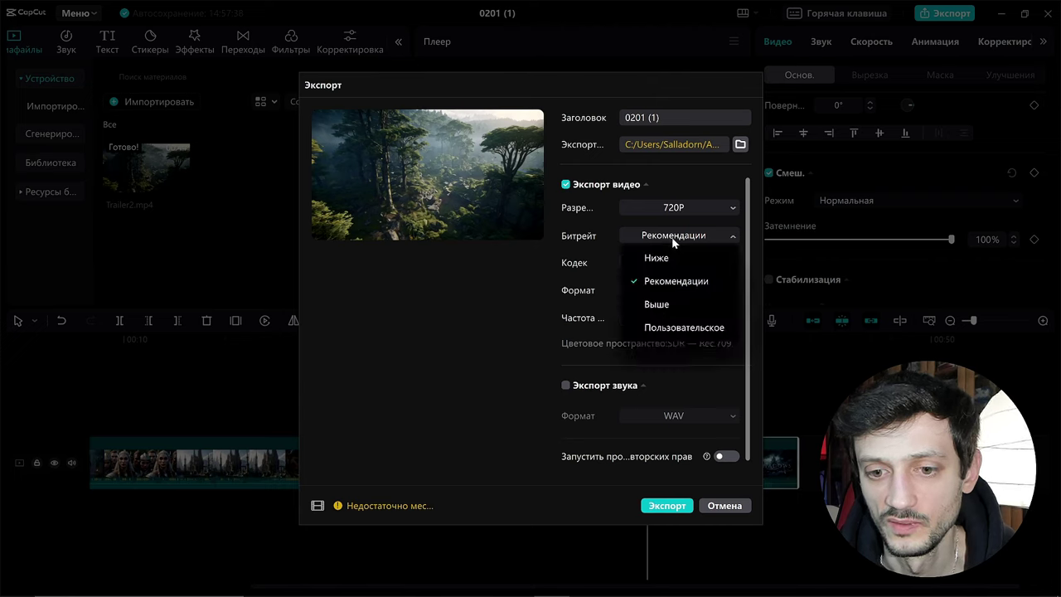
click(670, 305)
click(689, 265)
click(693, 266)
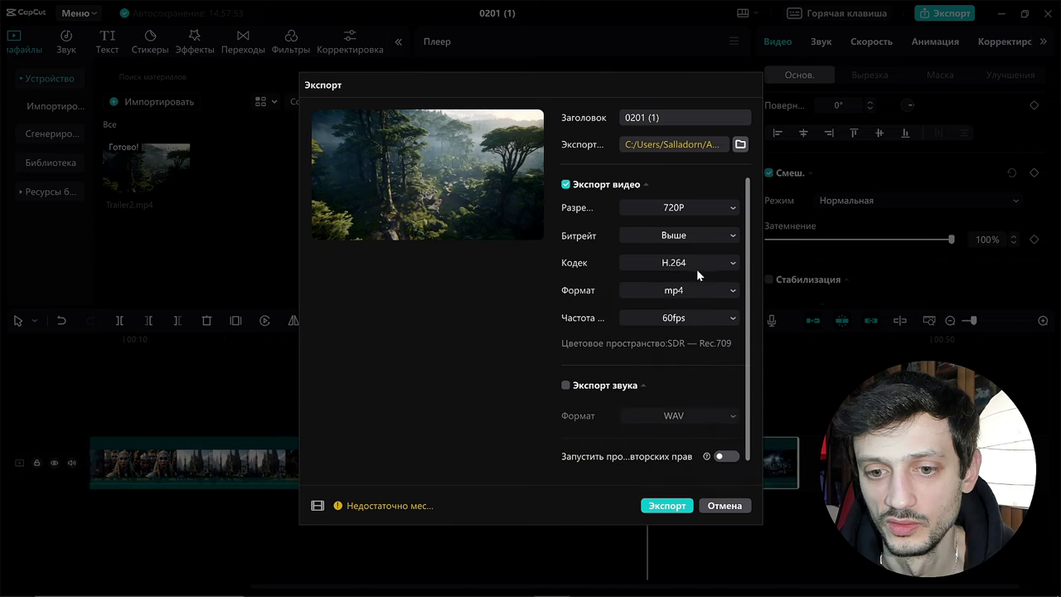
Set the export frame rate to 24fps and look over the remaining export options
click(651, 319)
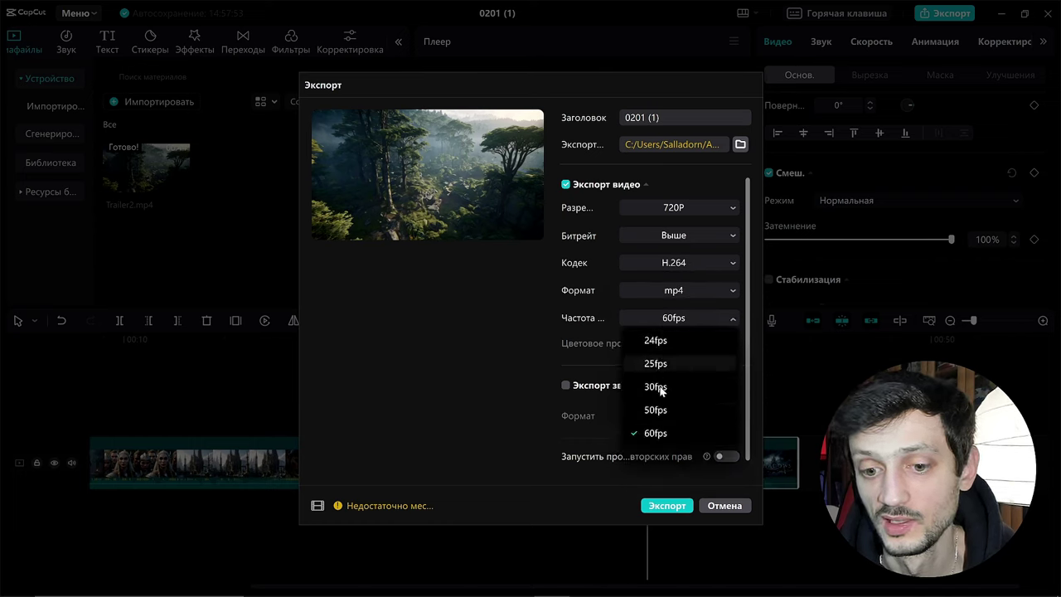
click(660, 347)
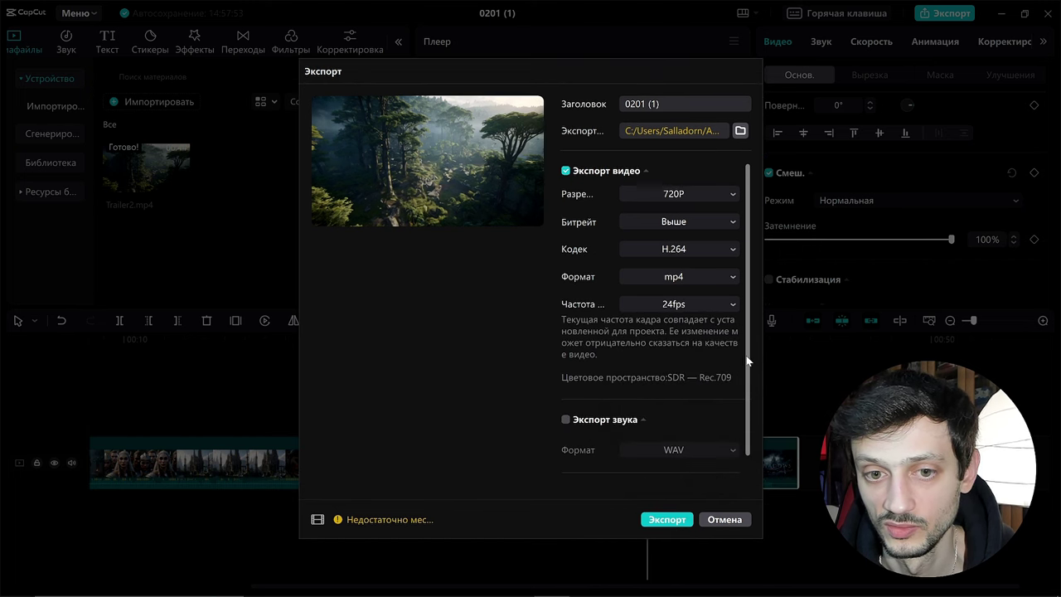
scroll(746, 360, down, 1)
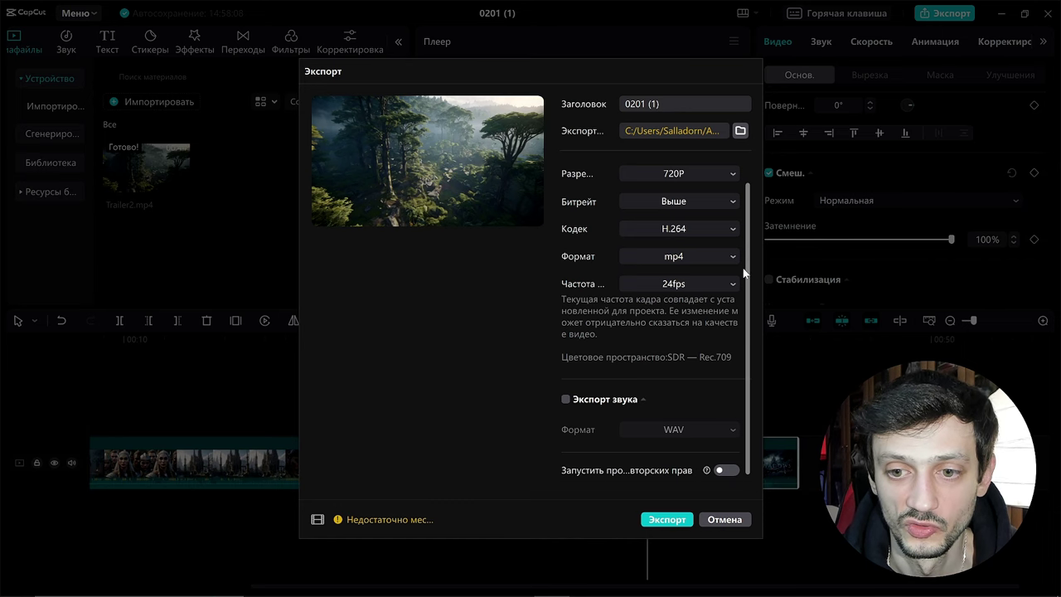
scroll(741, 232, up, 1)
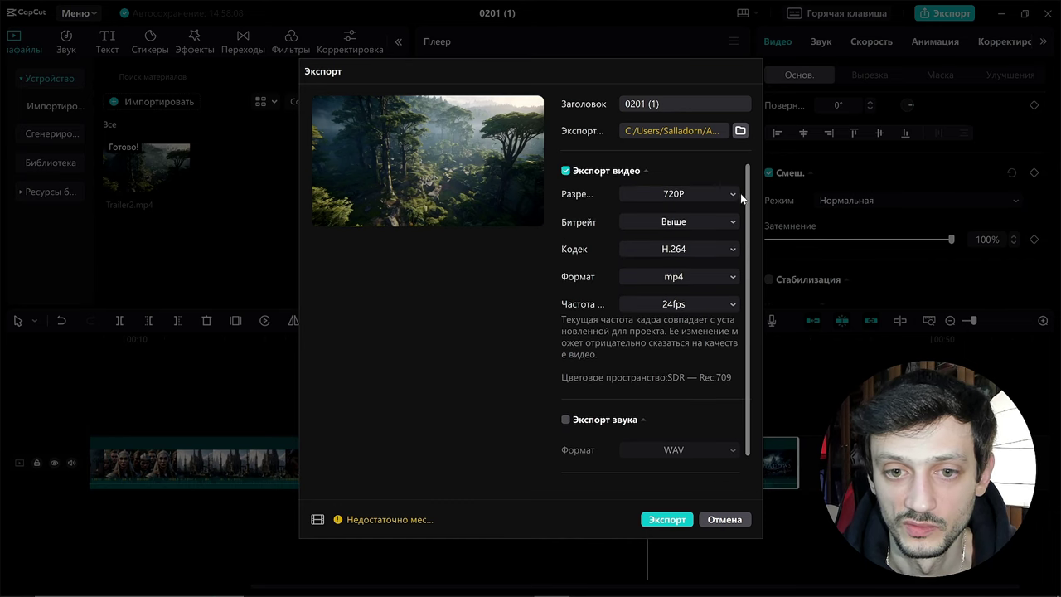
Choose the Downloads folder as the export destination and export the video
click(671, 523)
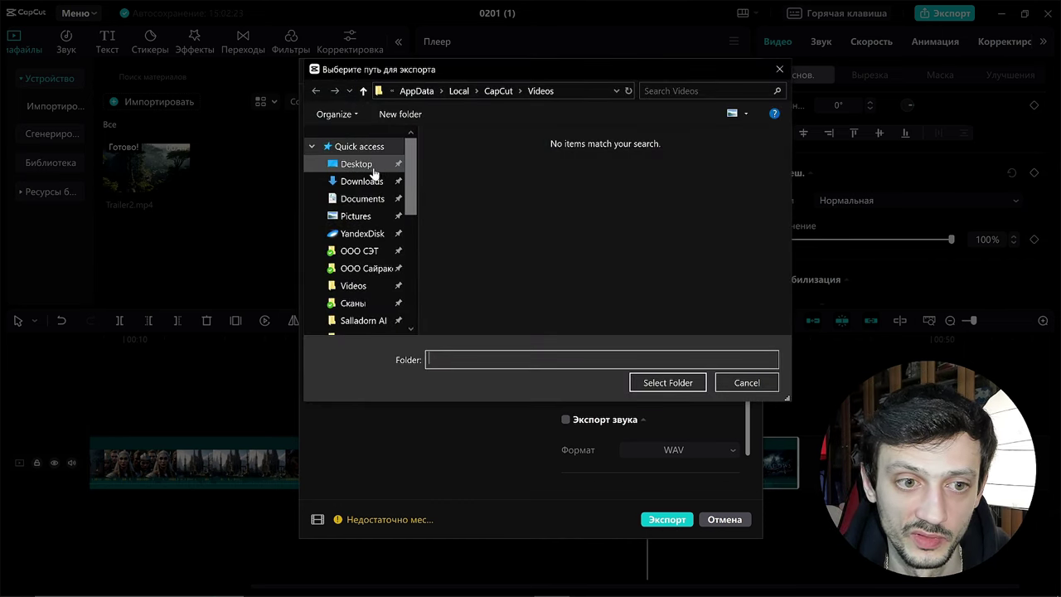
click(362, 181)
click(668, 382)
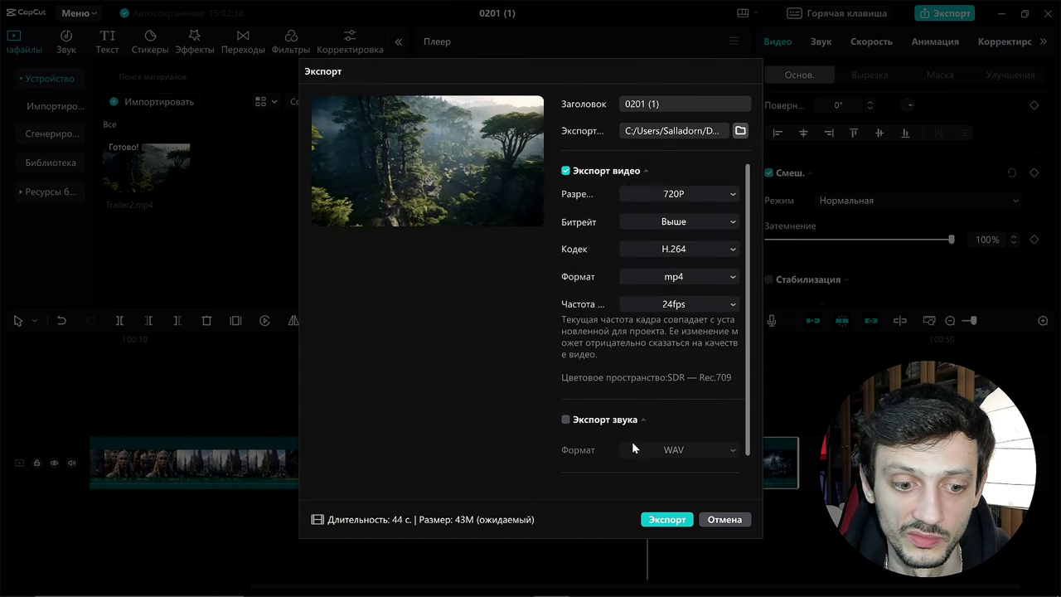
click(668, 520)
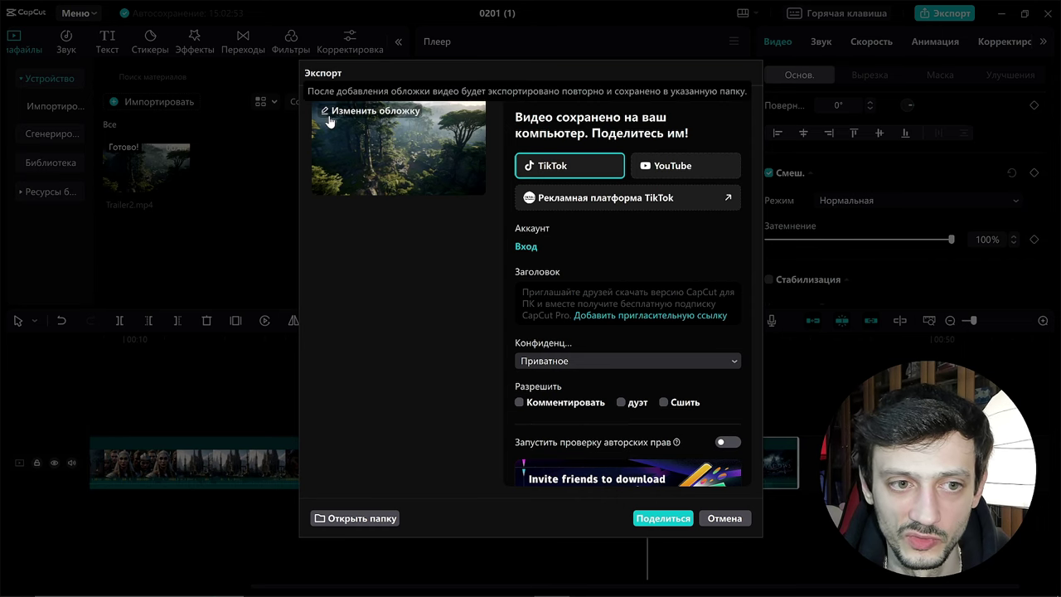
Check the exported file in its folder, then close the folder and the sharing dialog
click(362, 520)
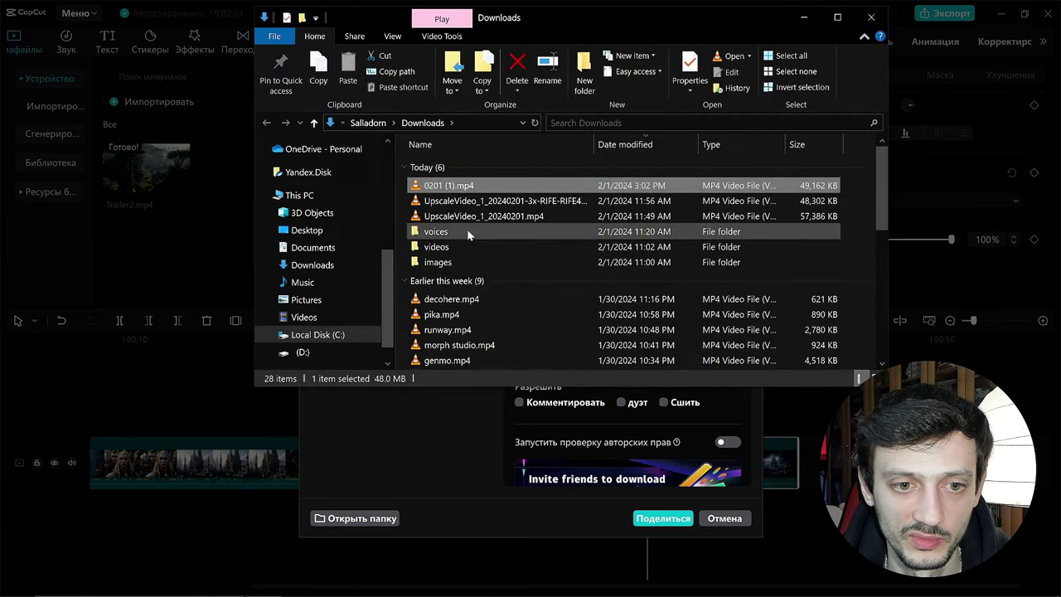
click(873, 17)
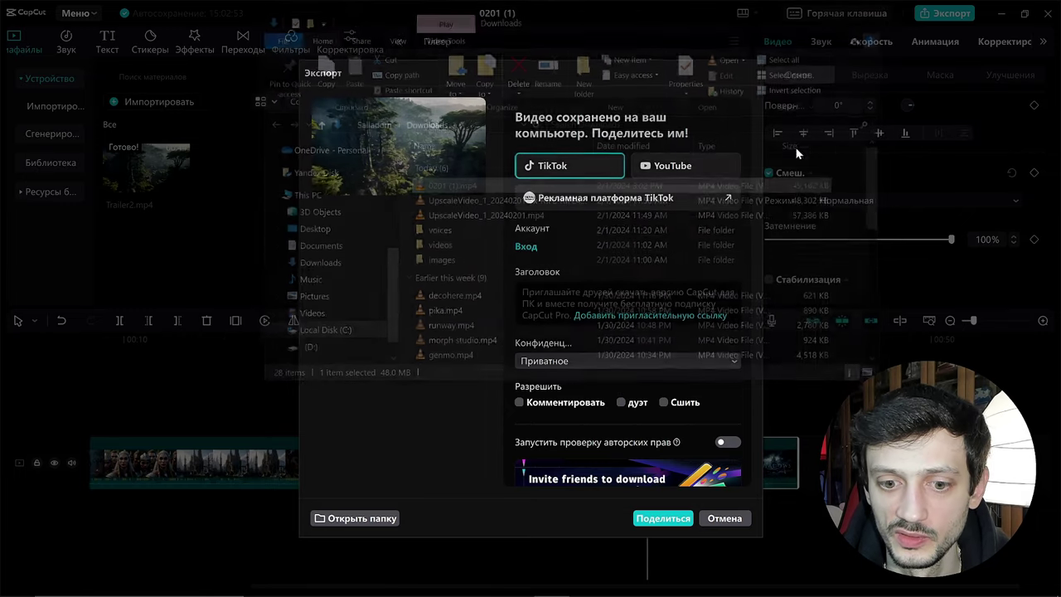
click(733, 521)
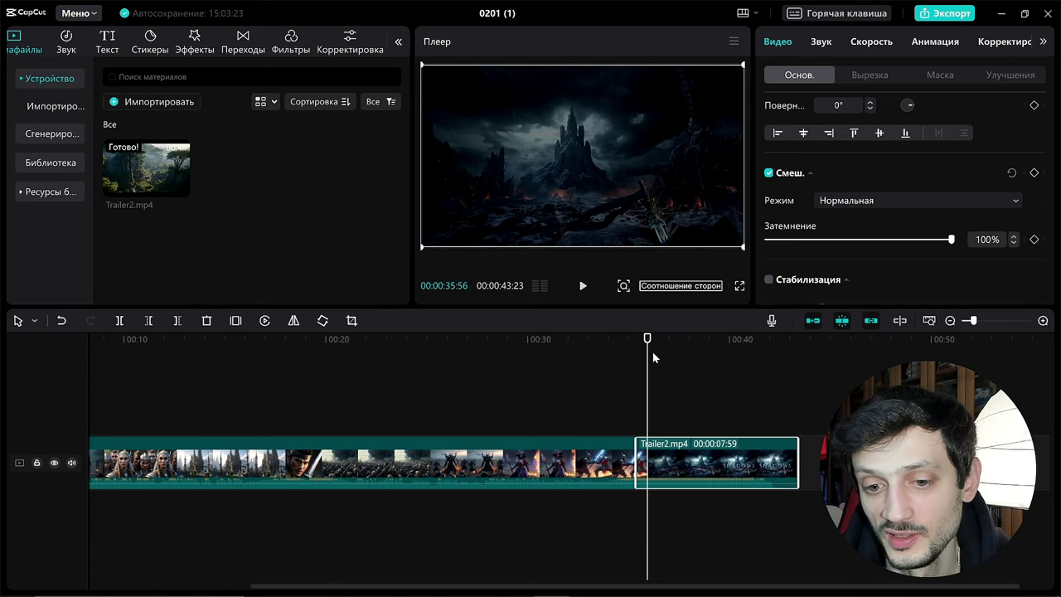
Scrub the timeline from the duel's fade-out to the "Battle of Shadows" title and bring the trailer's beginning into view
drag(652, 357, 620, 340)
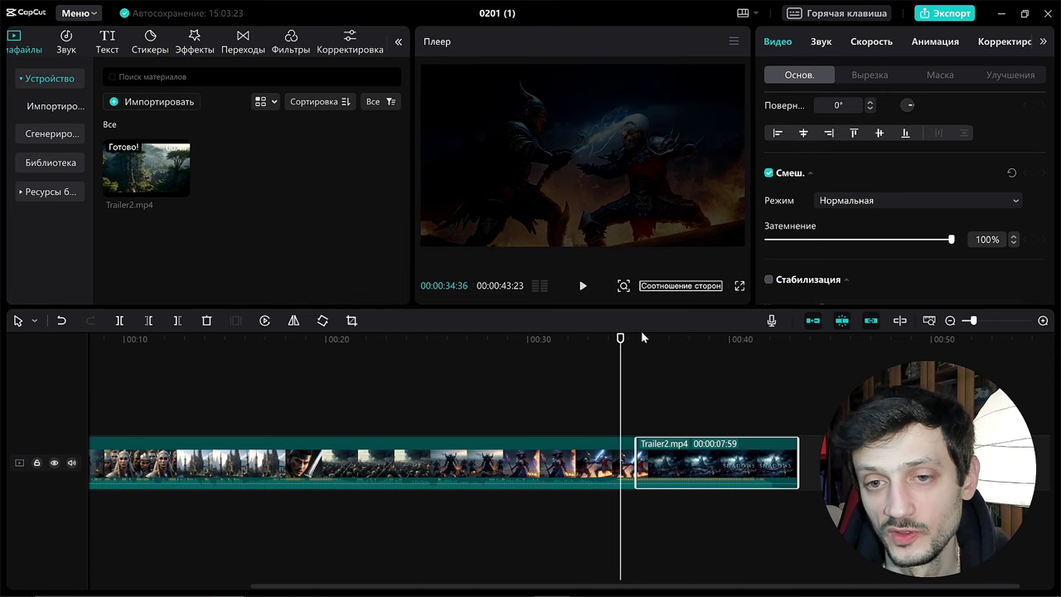
drag(632, 337, 716, 339)
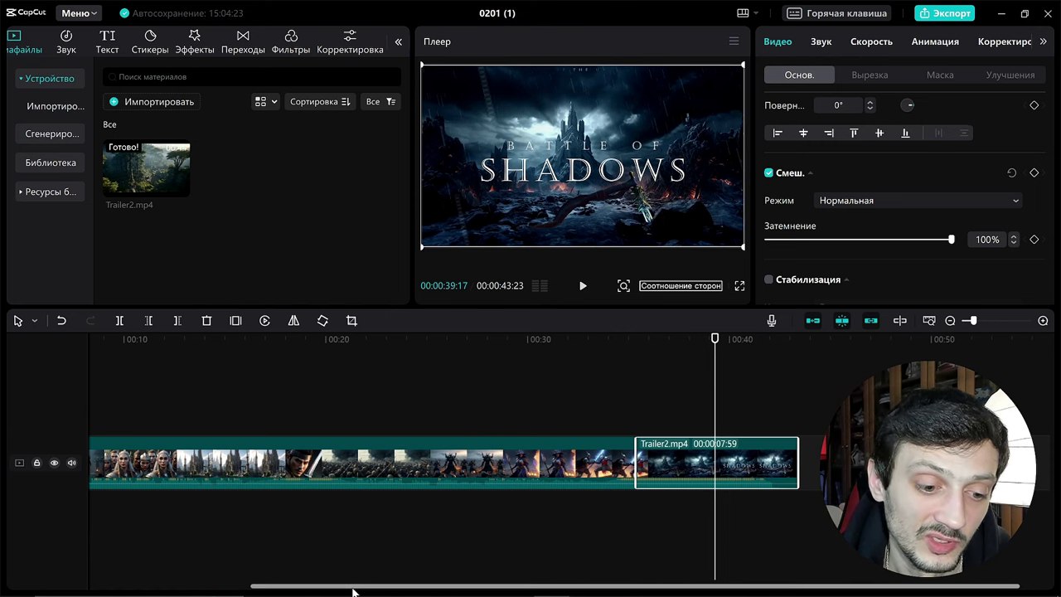
drag(353, 587, 217, 585)
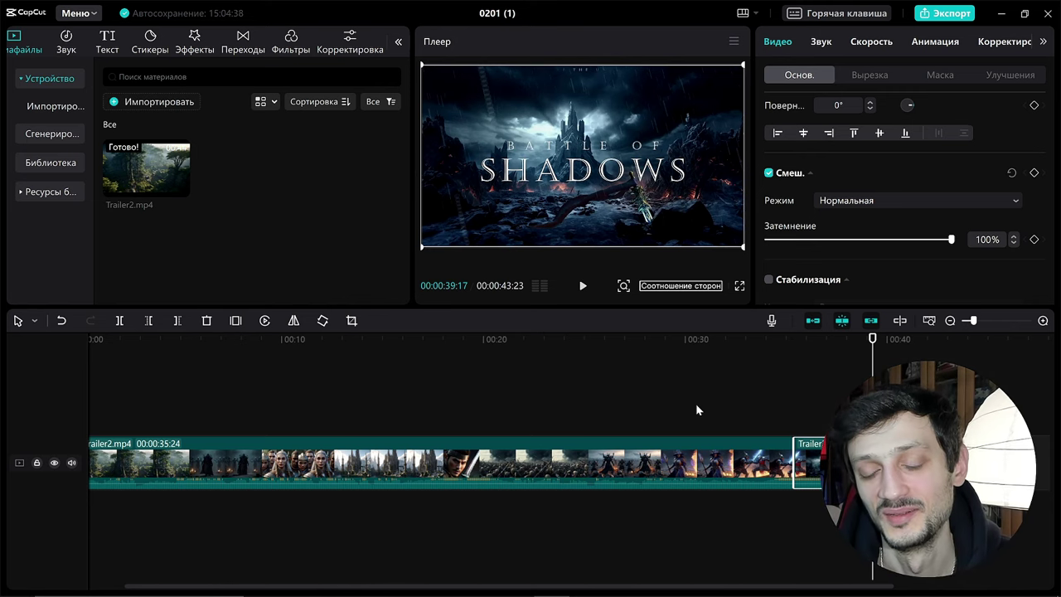
key(alt+Tab)
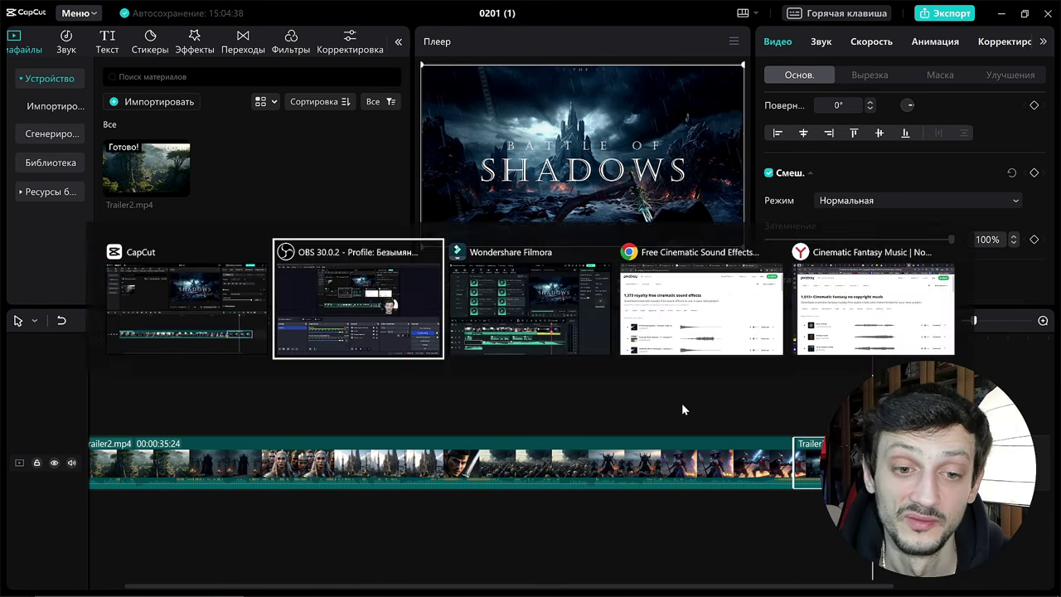
key(alt+Tab)
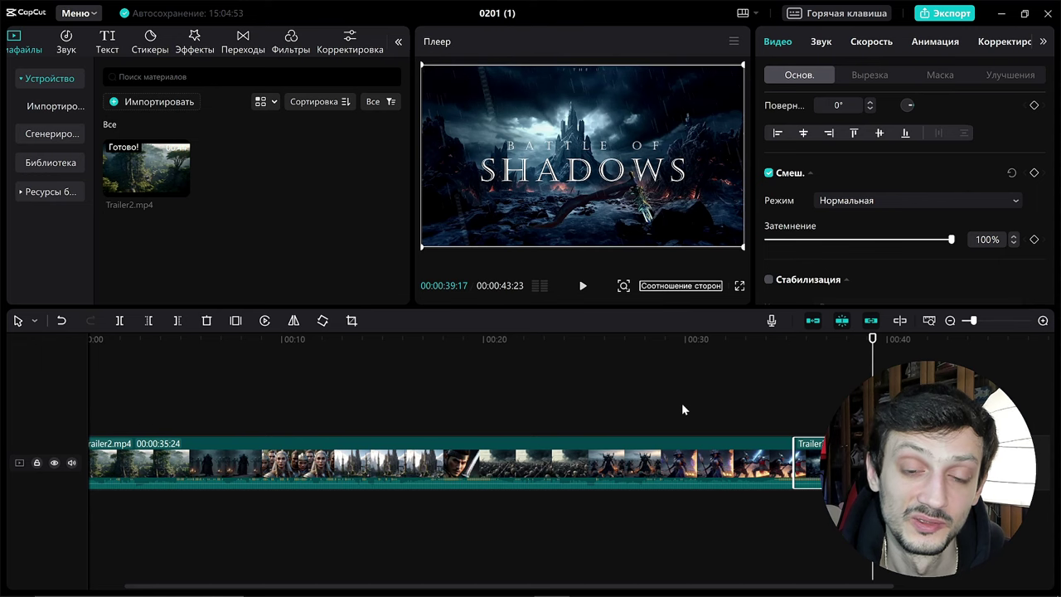
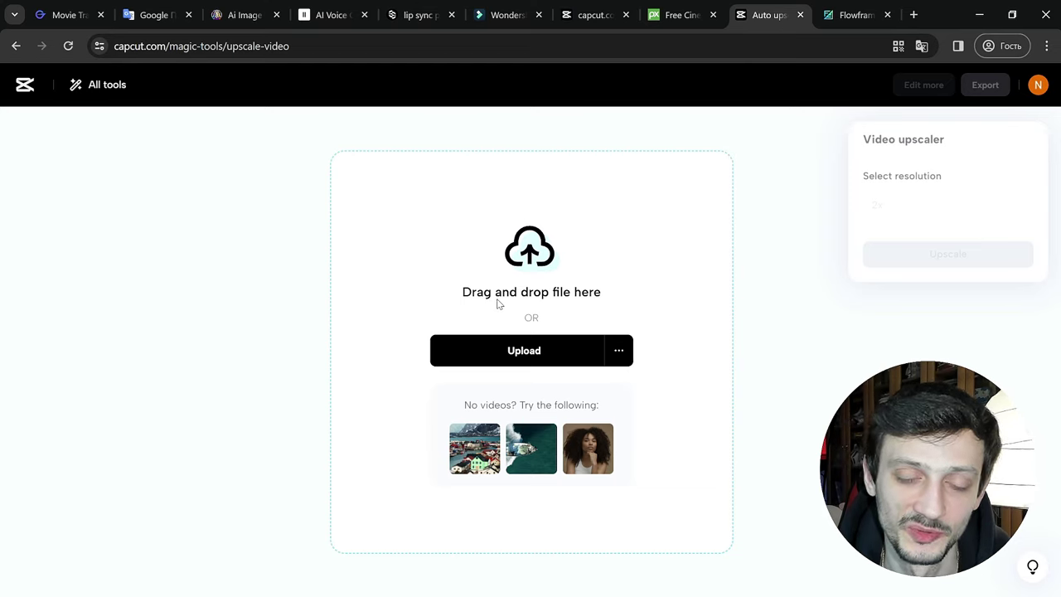
Upload the exported trailer to CapCut's online video upscaler in the browser and play its opening seconds
click(519, 353)
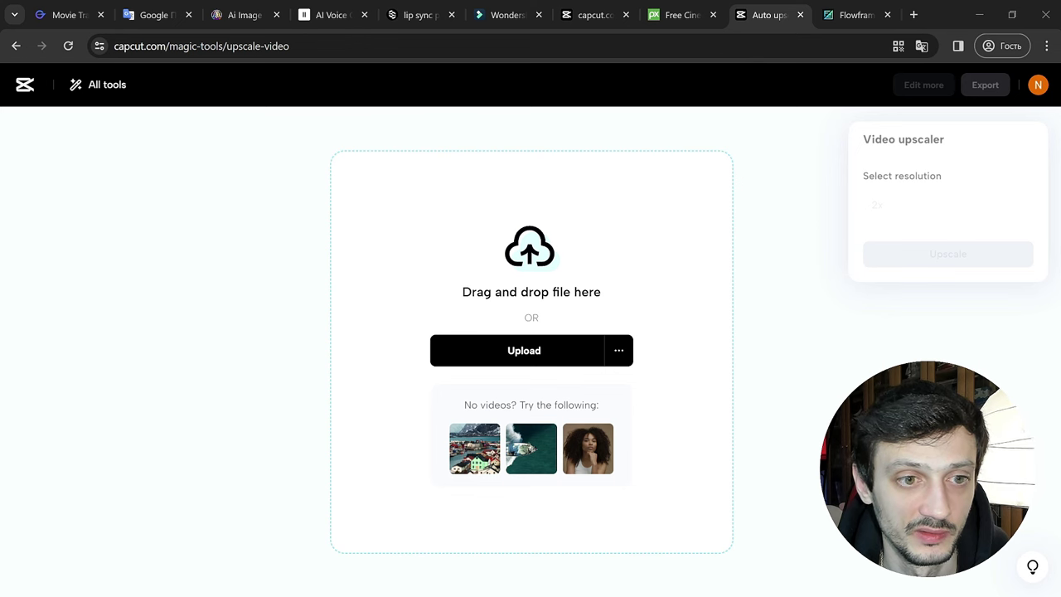
key(Return)
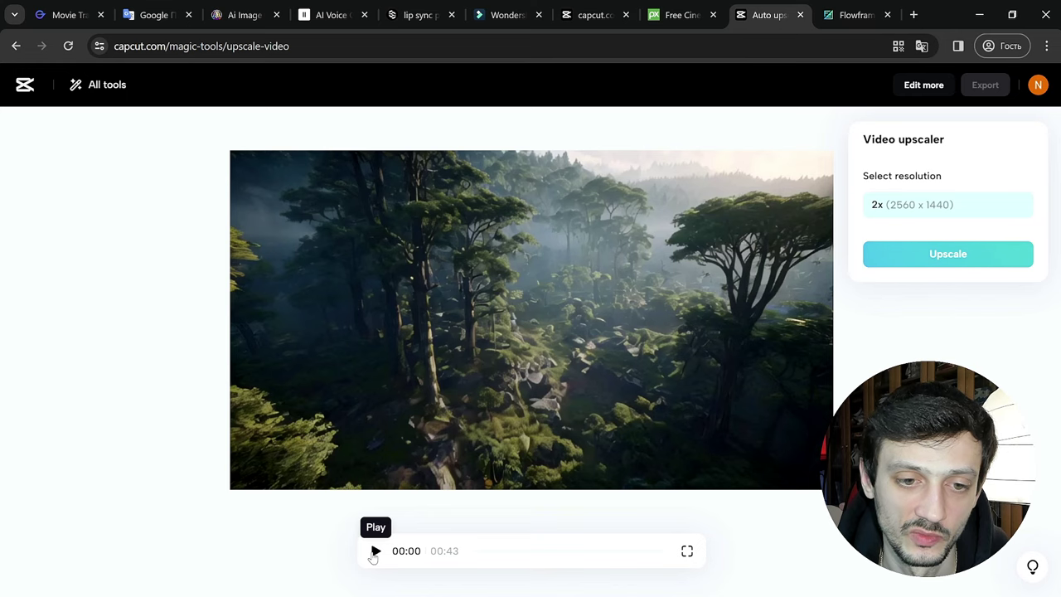
click(375, 551)
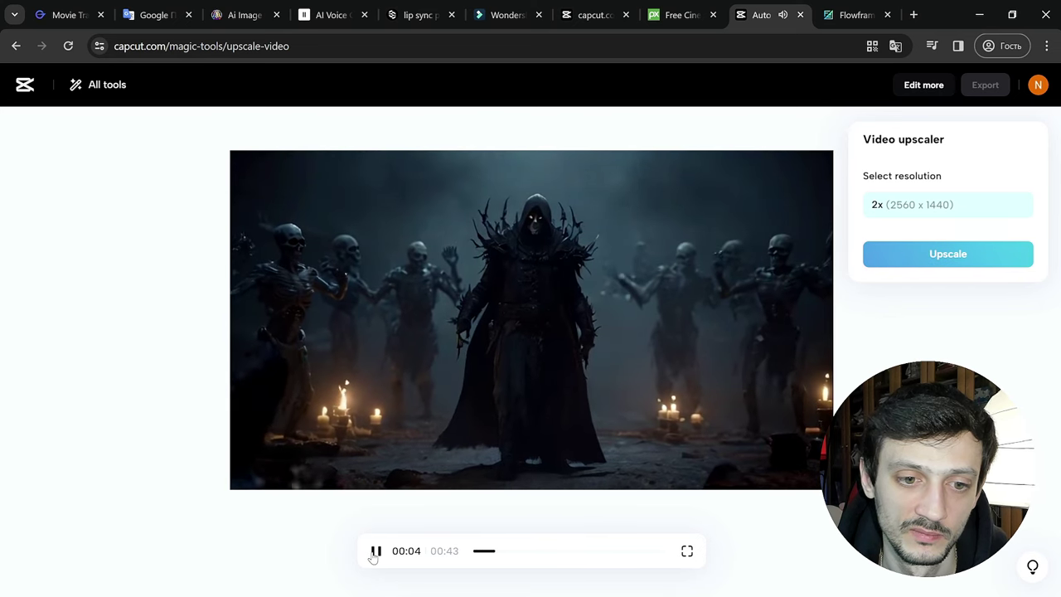
click(374, 551)
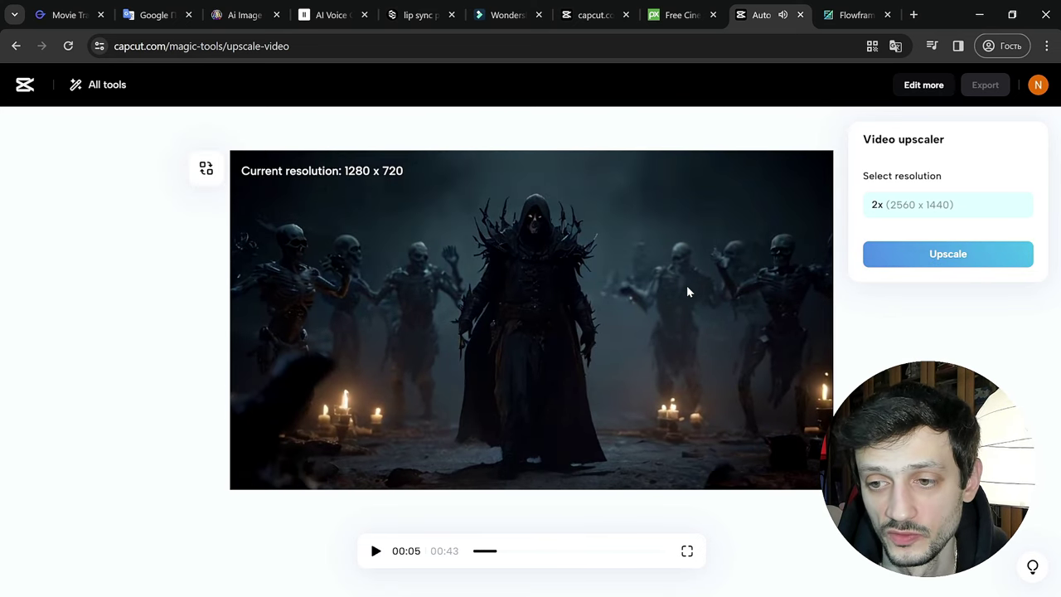
Upscale the trailer 2x to 2560 x 1440 and play the result from near the beginning
click(942, 259)
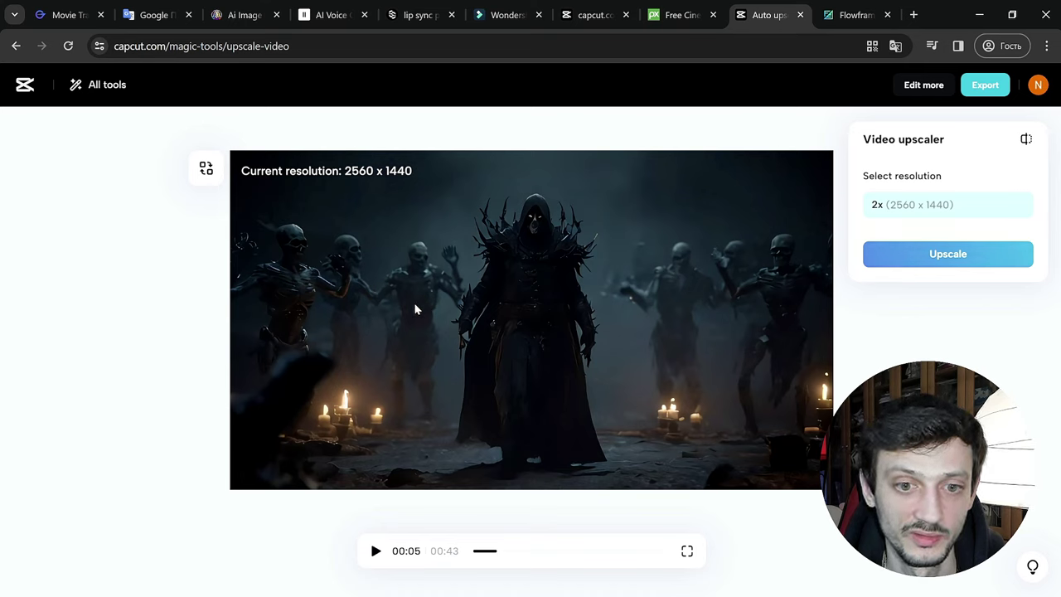
drag(498, 554, 403, 556)
click(376, 551)
click(375, 551)
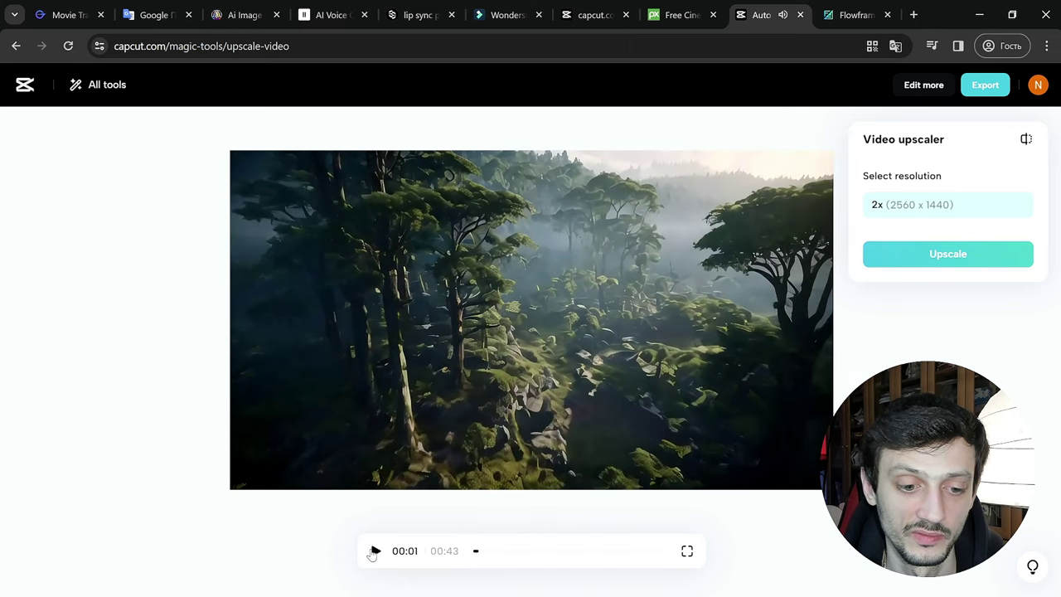
click(374, 552)
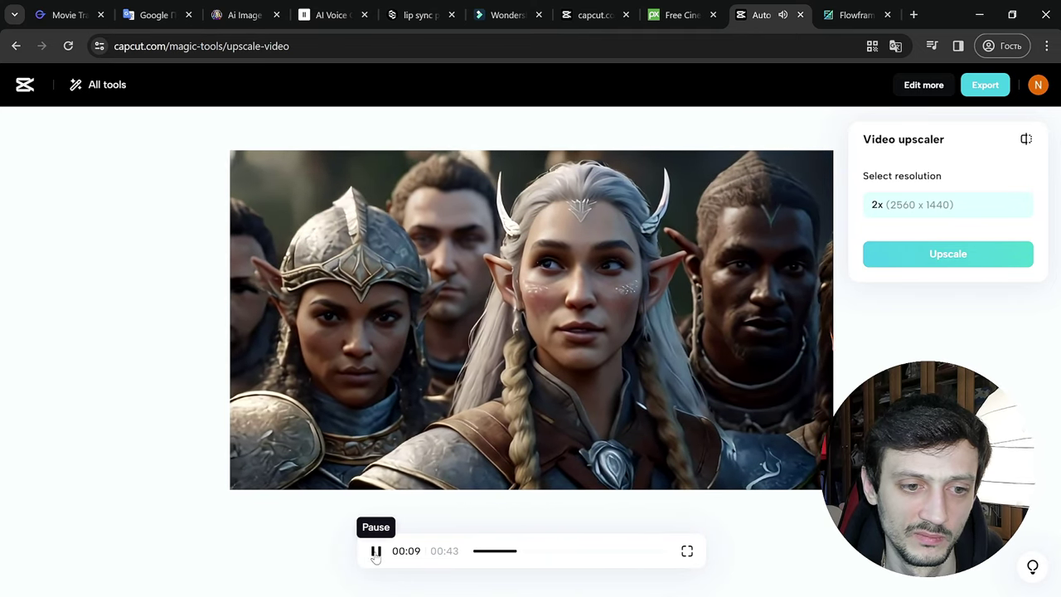
click(375, 552)
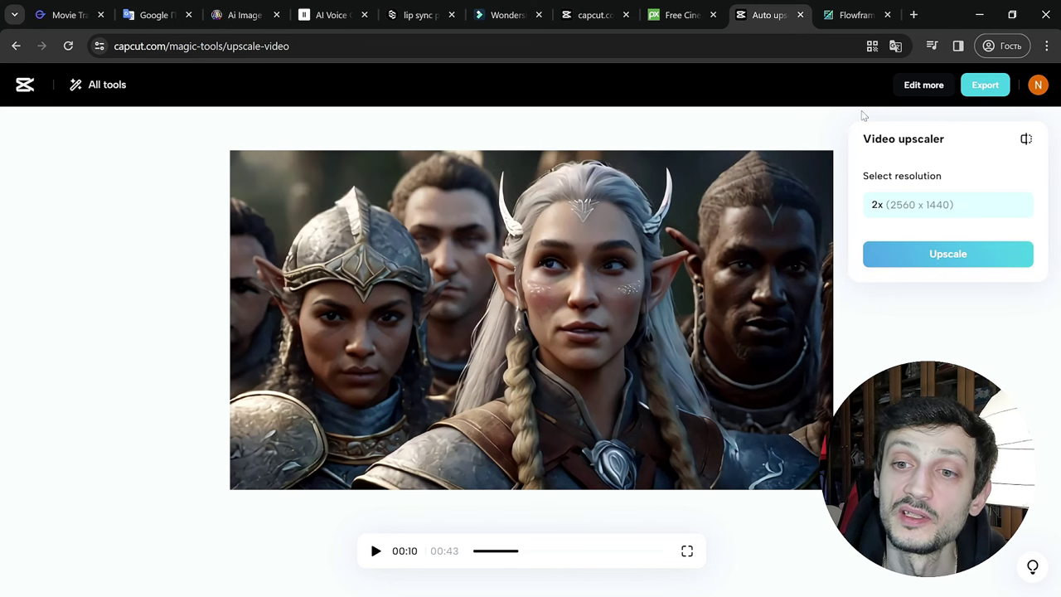
Export the upscaled trailer and download it to the computer
click(983, 93)
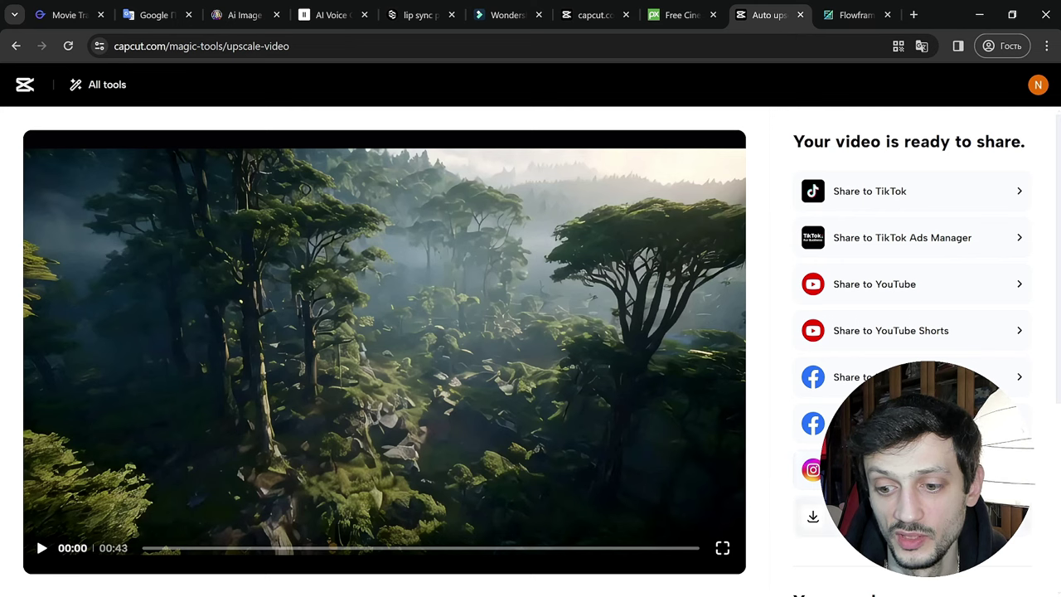
click(862, 517)
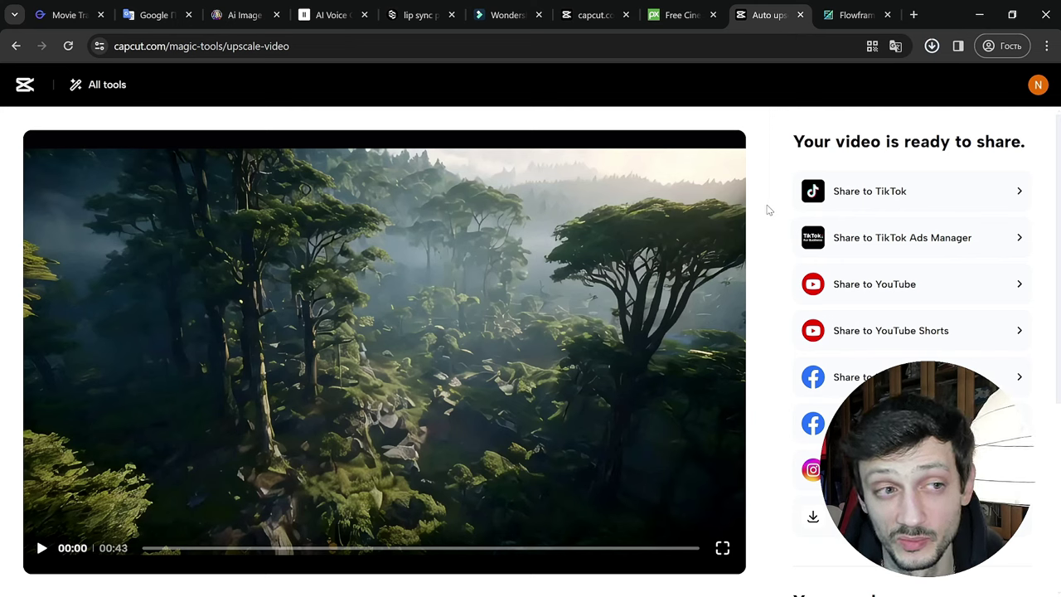
Switch to the Flowframes page on itch.io and select its web address
click(854, 14)
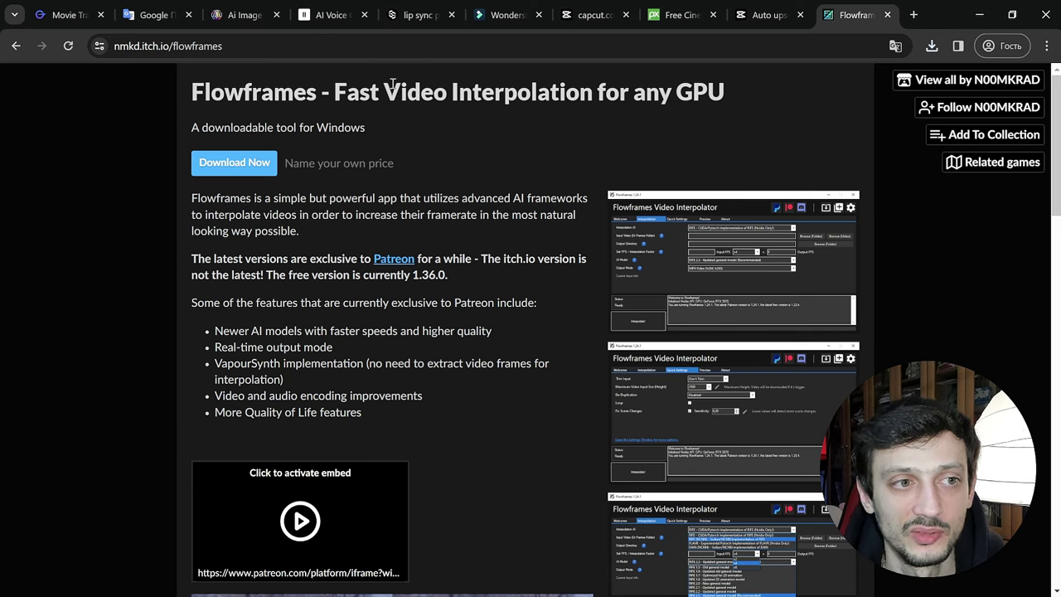
key(ctrl+l)
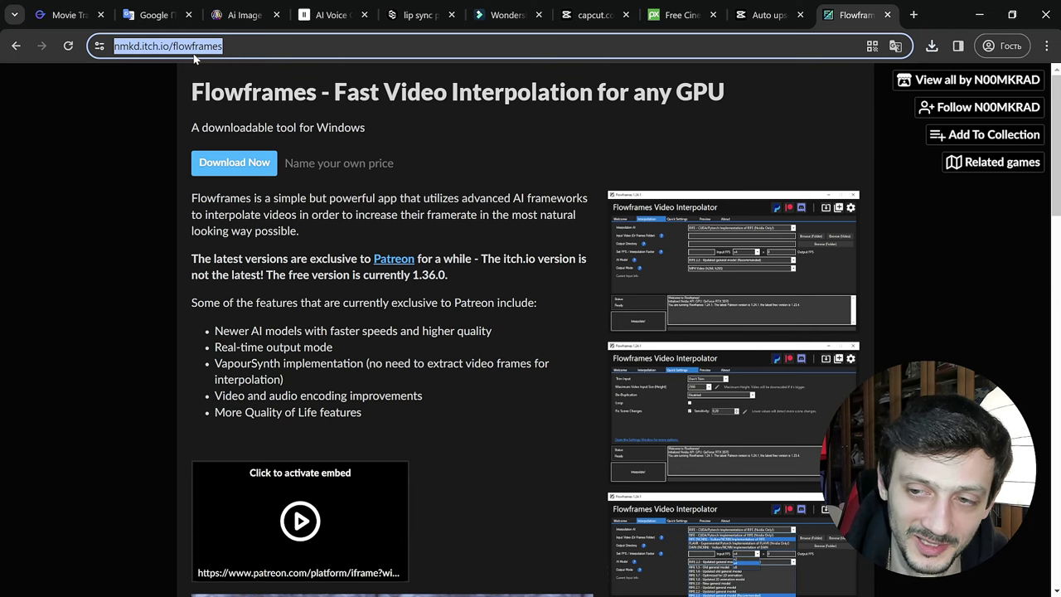
Download the Flowframes 1.36.0 web installer from itch.io for free, declining the optional payment
click(391, 158)
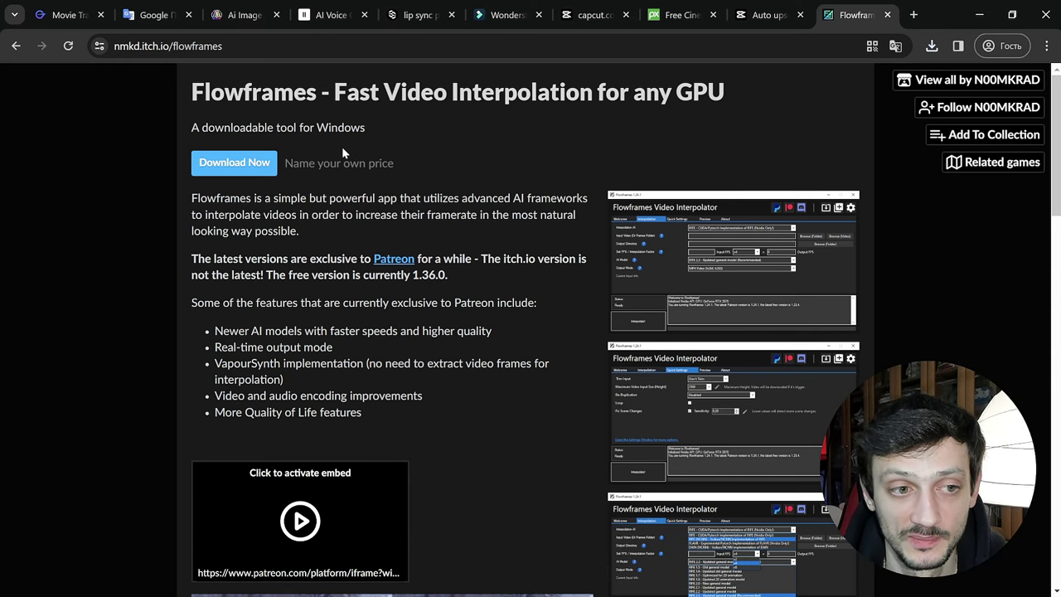
click(240, 163)
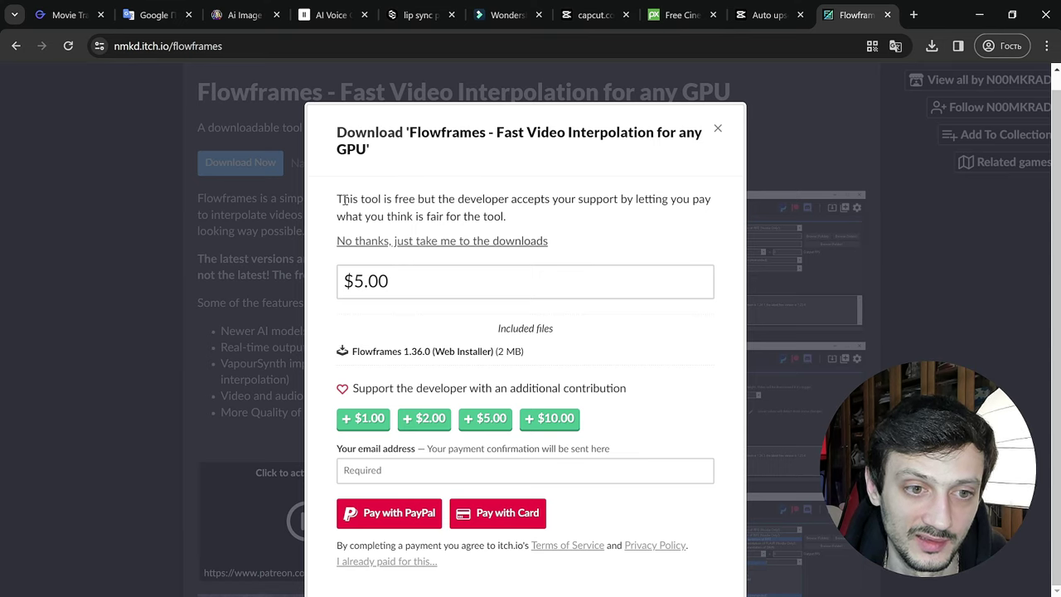
drag(345, 202, 414, 201)
drag(335, 201, 416, 199)
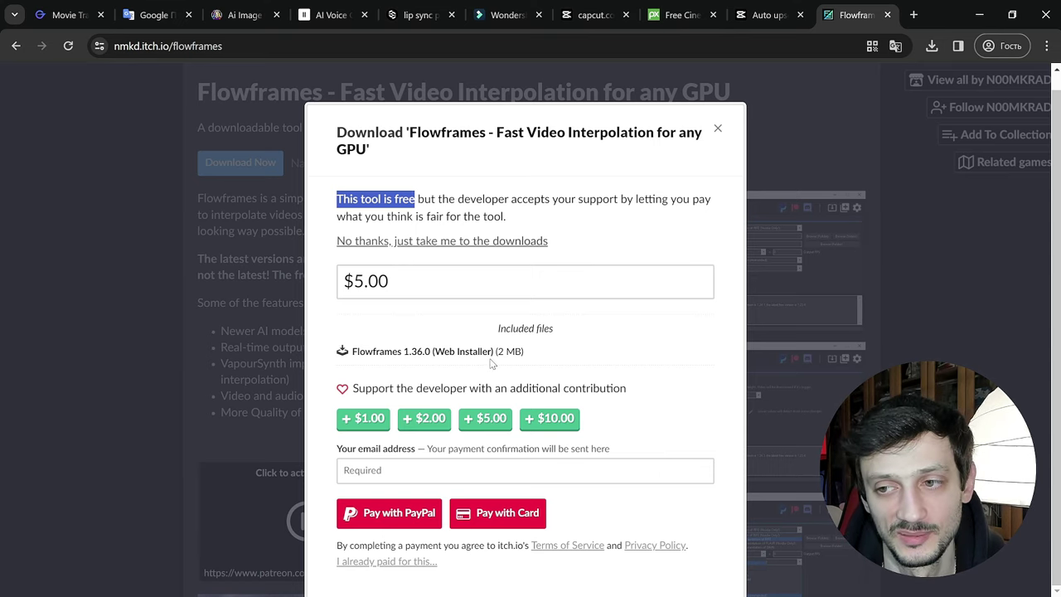
click(442, 199)
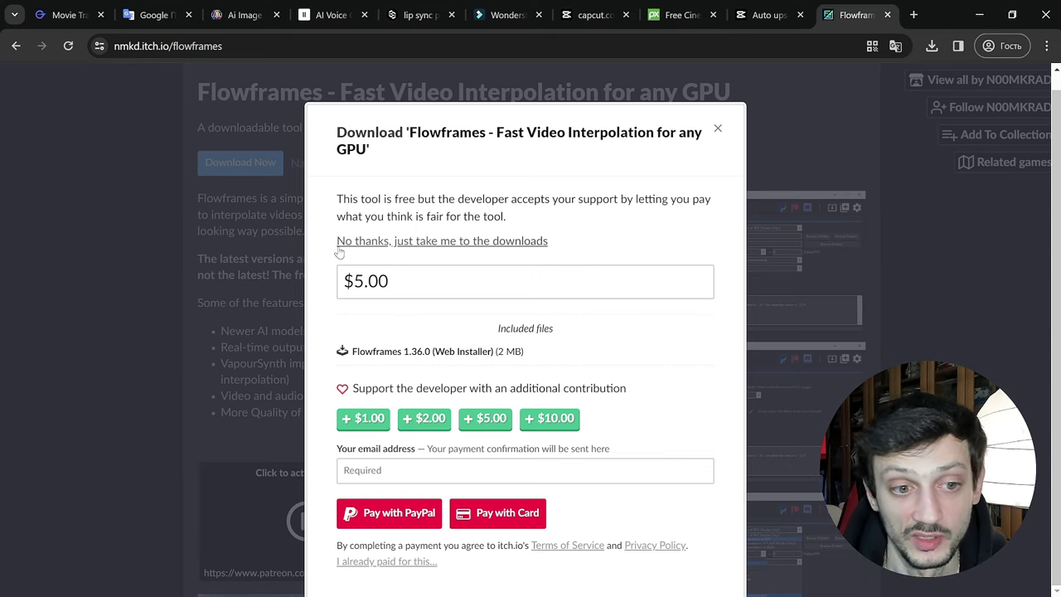
click(458, 243)
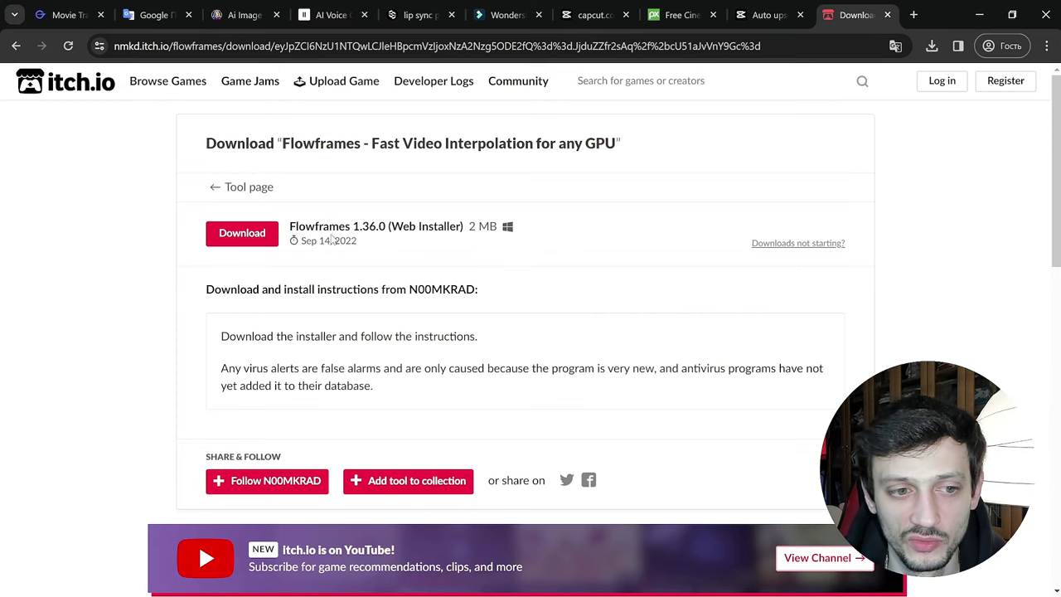
click(242, 235)
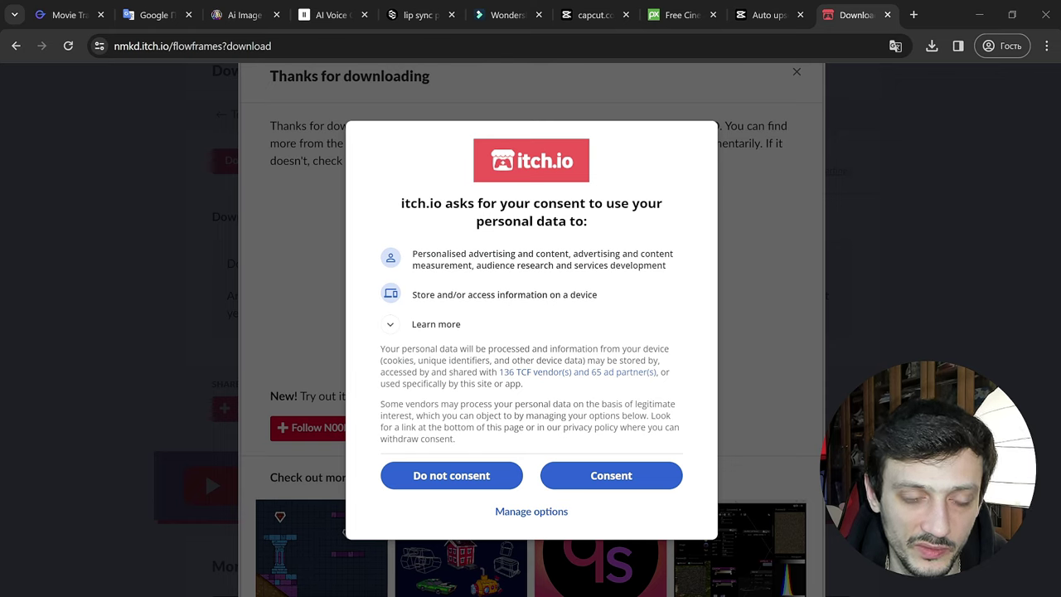
click(570, 334)
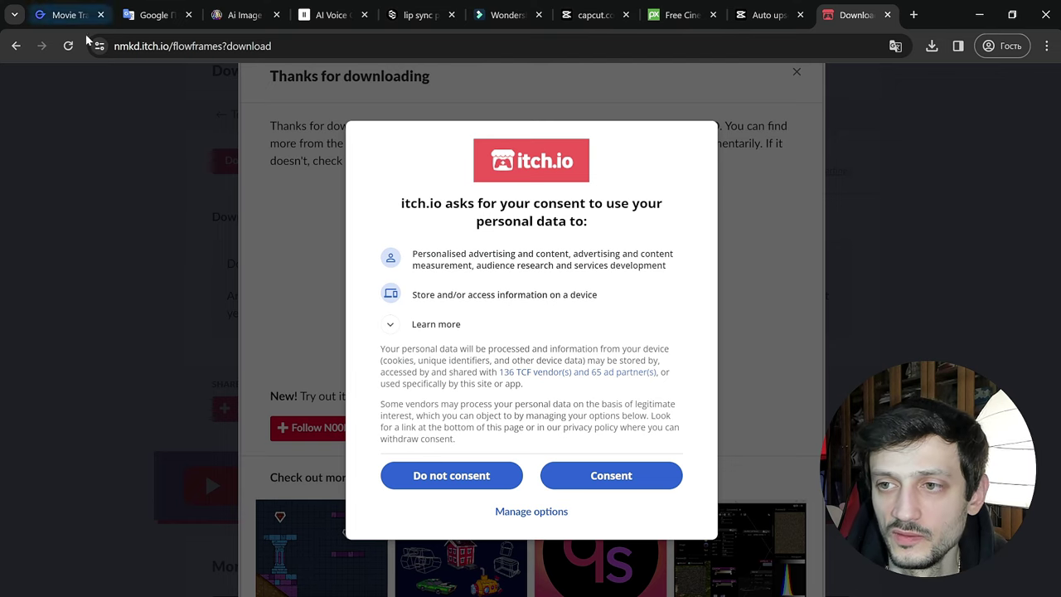
Switch to the Flowframes application and load UpscaleVideo_1_20240201 (1).mp4 from Downloads as the input video for interpolation
key(Tab)
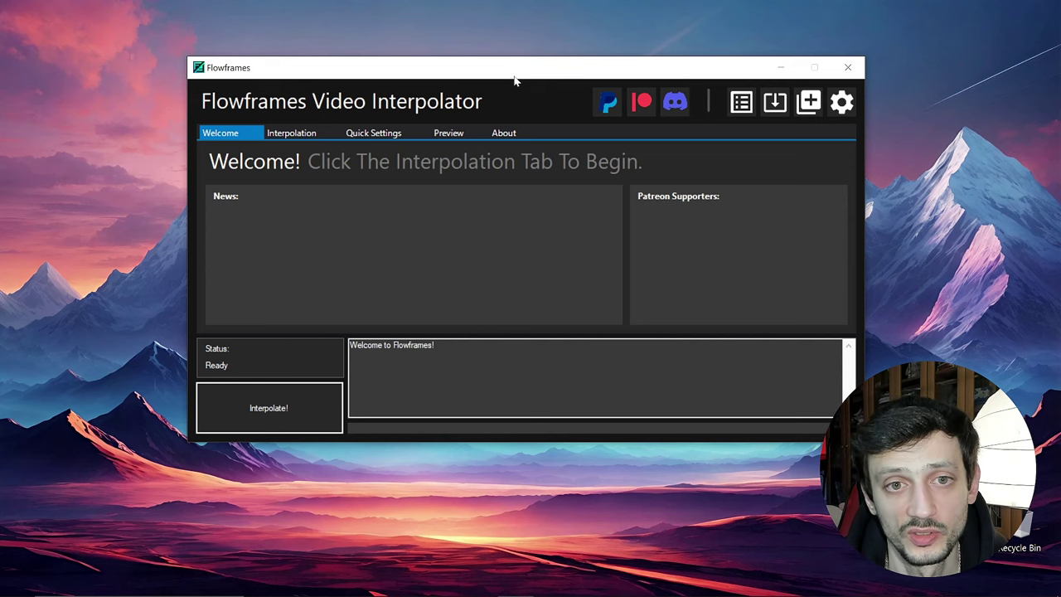
mouse_move(513, 80)
mouse_down()
mouse_move(504, 85)
mouse_move(521, 96)
mouse_up()
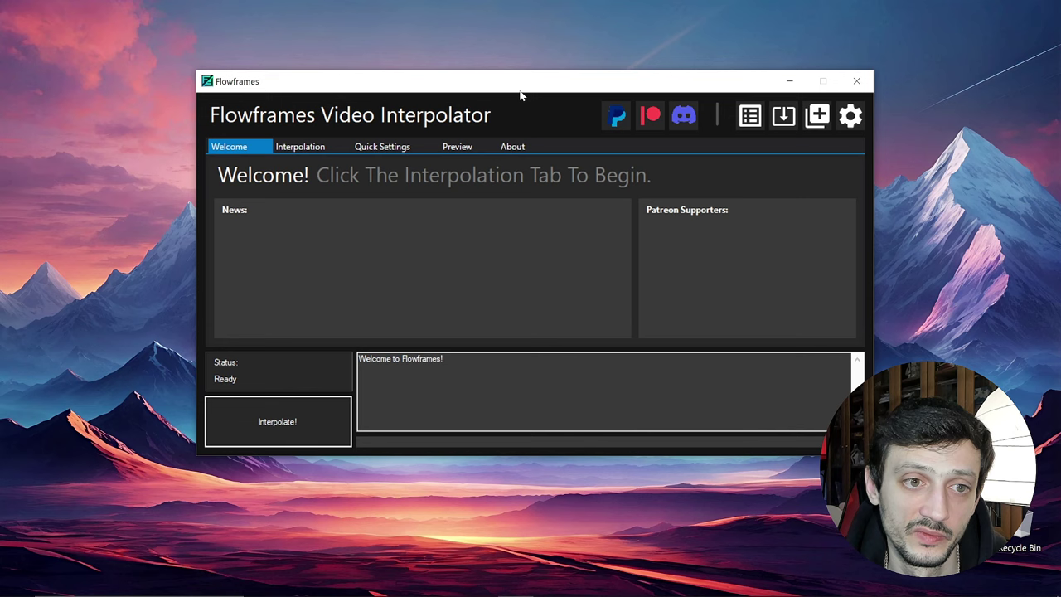
click(302, 149)
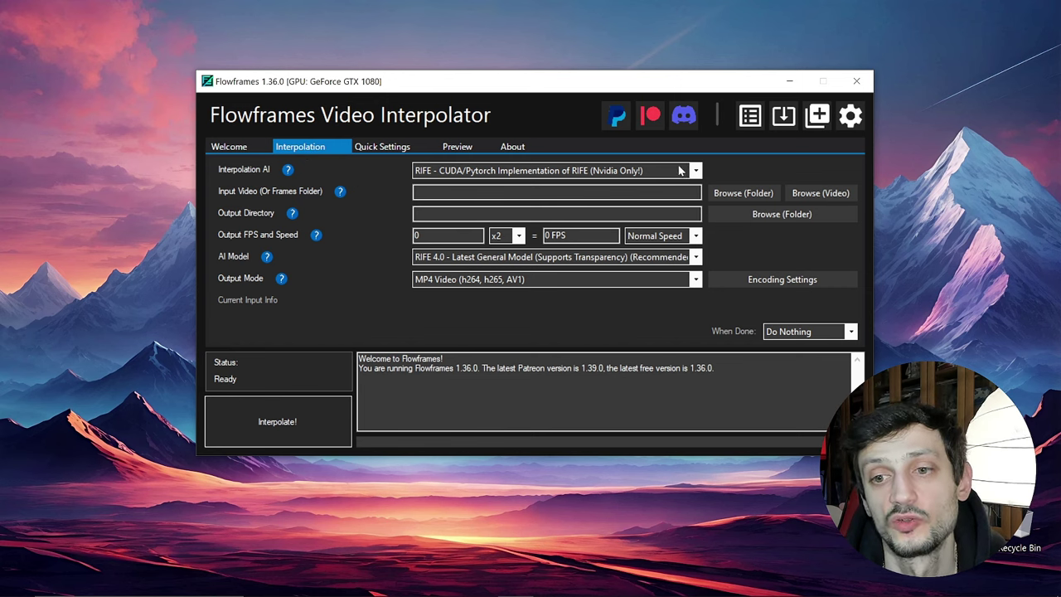
click(812, 194)
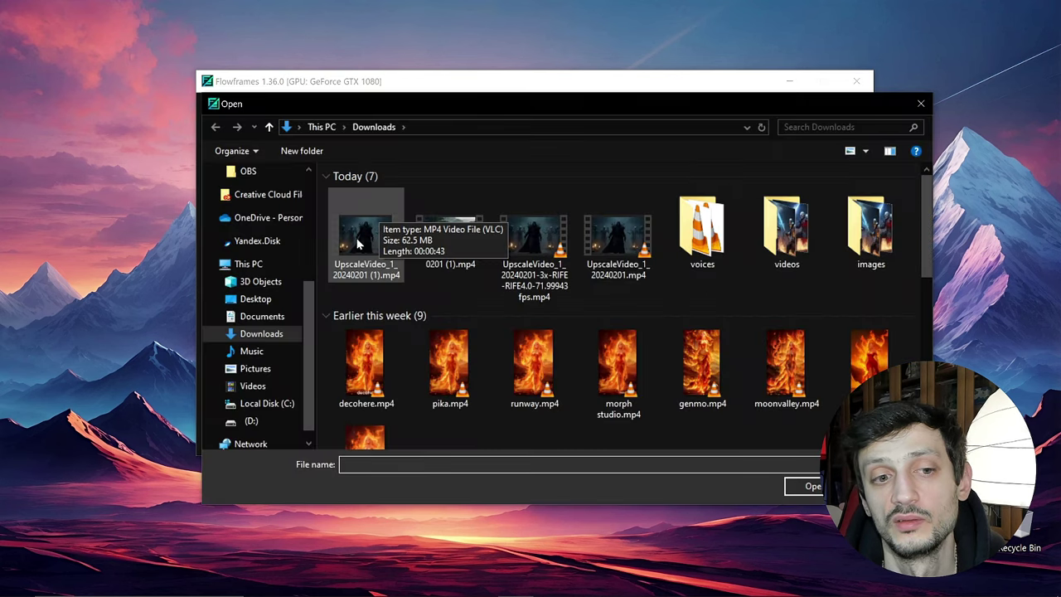
click(357, 280)
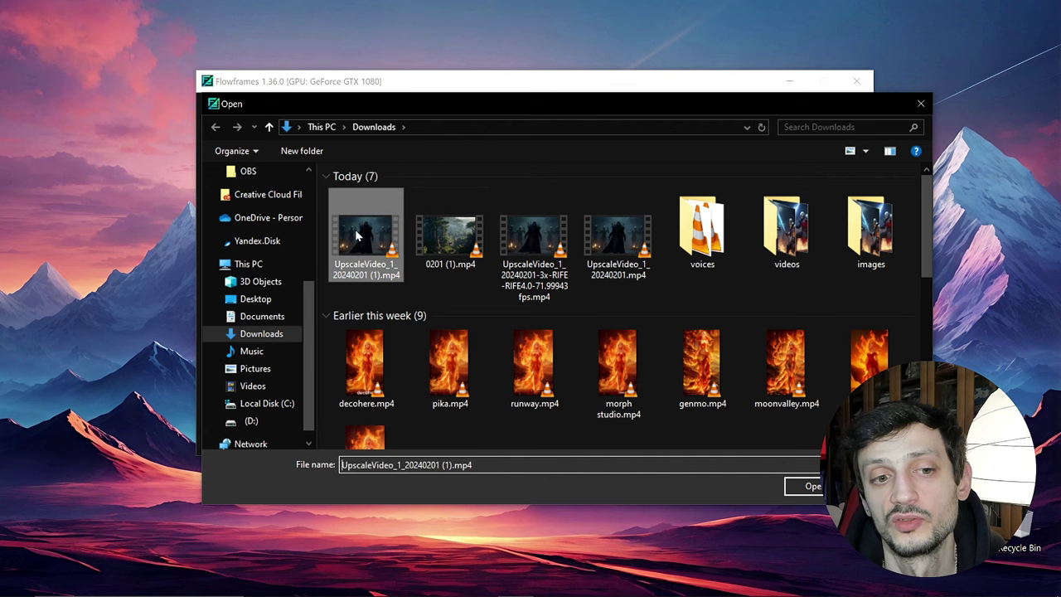
click(806, 488)
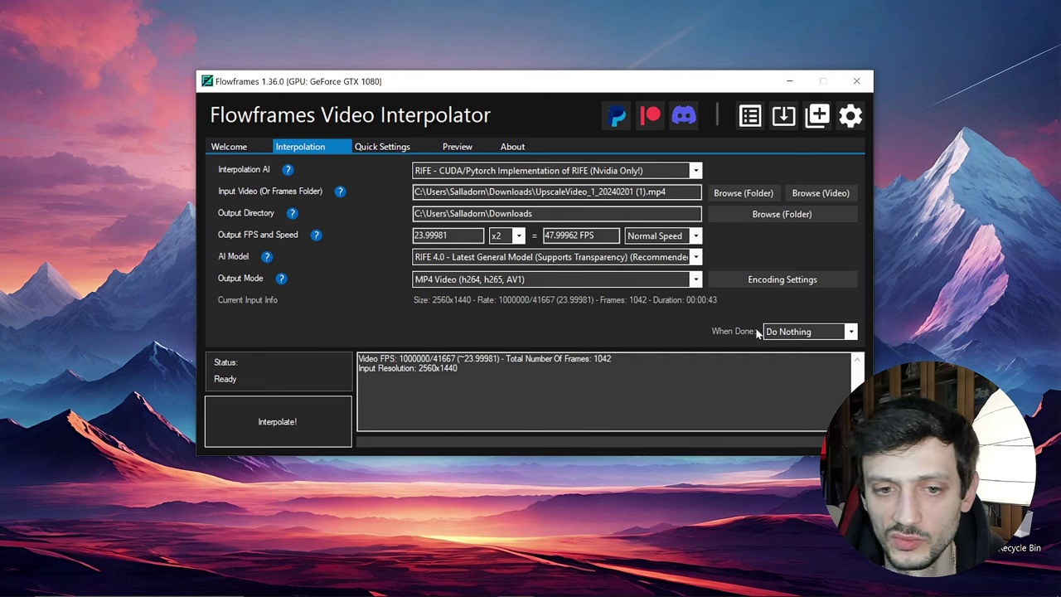
Choose the Downloads folder as the output directory and check the input and output paths
click(779, 216)
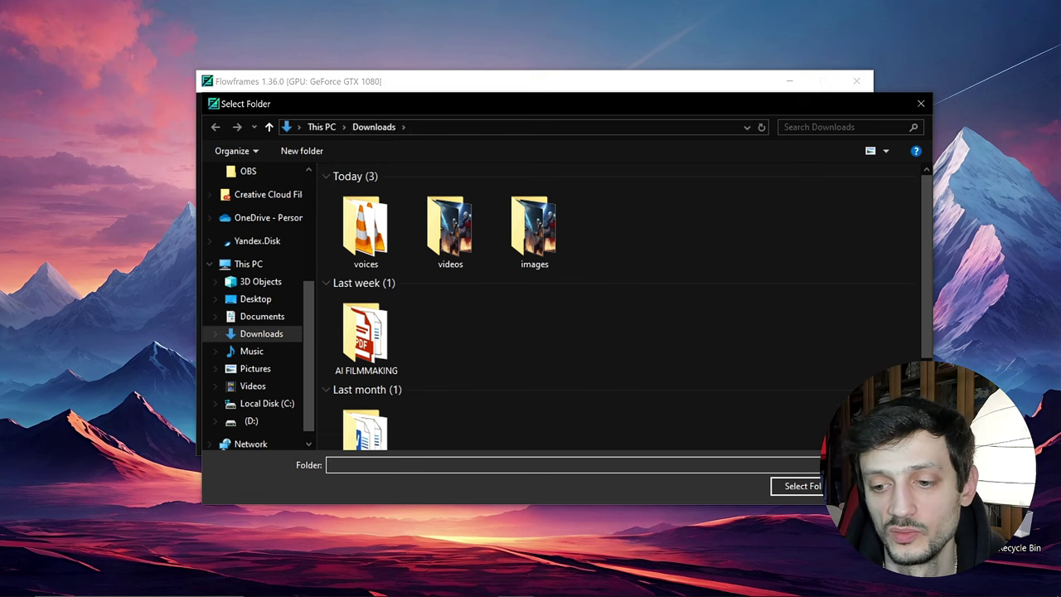
key(Return)
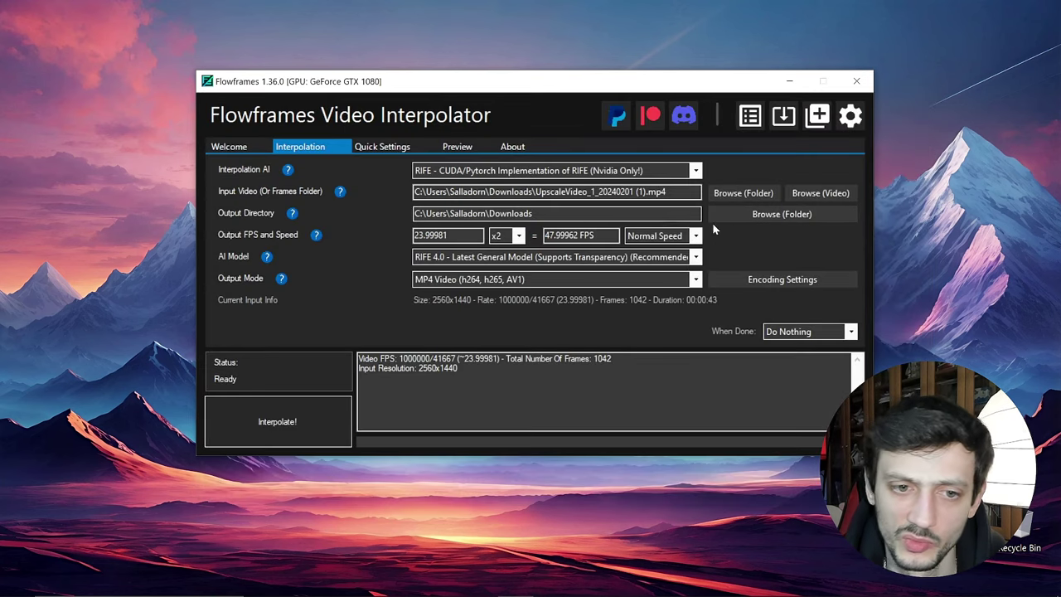
click(666, 196)
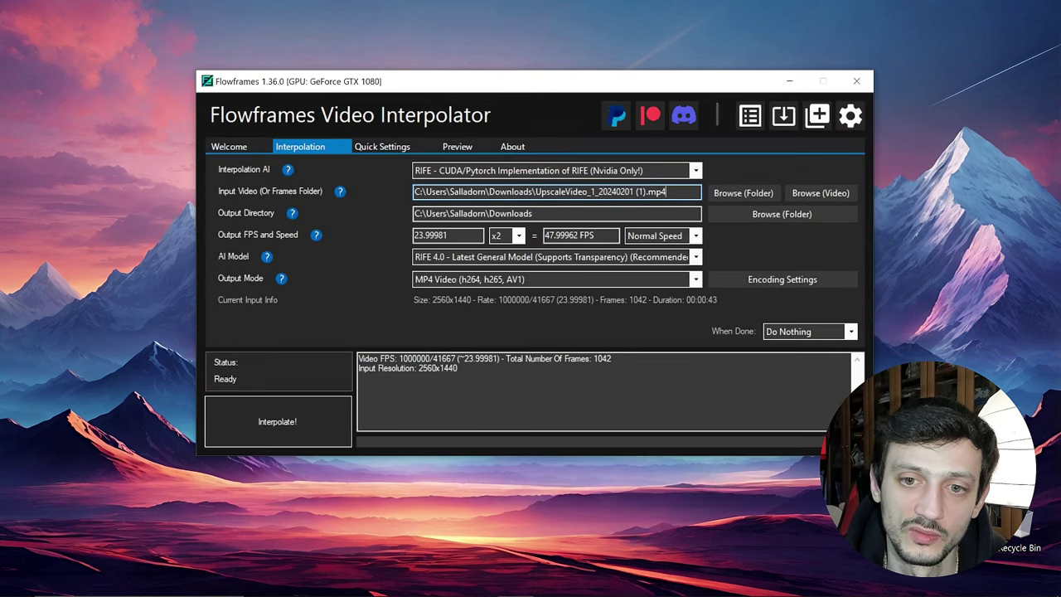
drag(665, 196, 414, 194)
drag(534, 214, 398, 218)
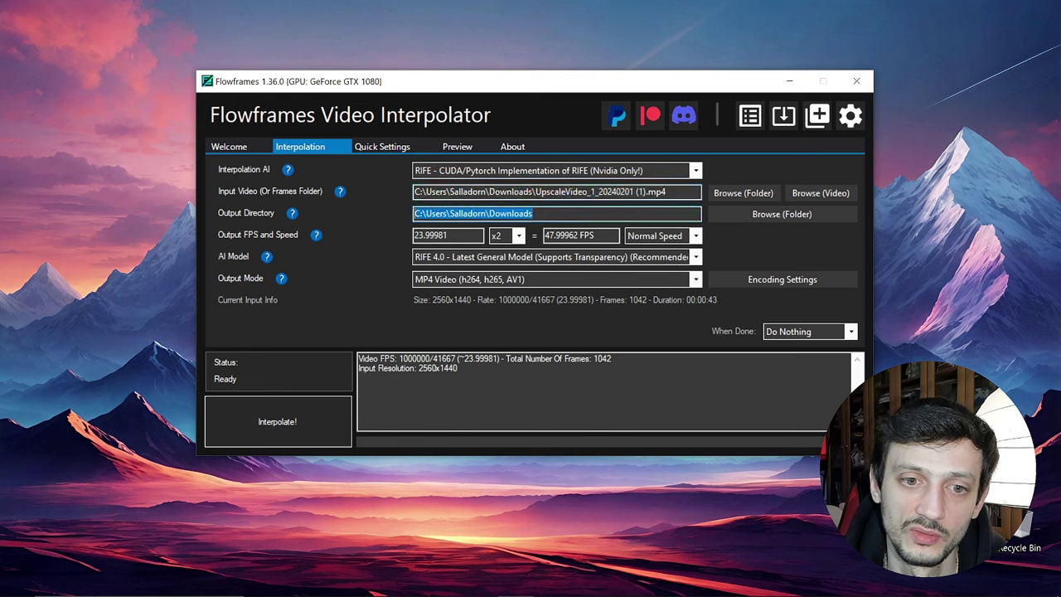
click(533, 213)
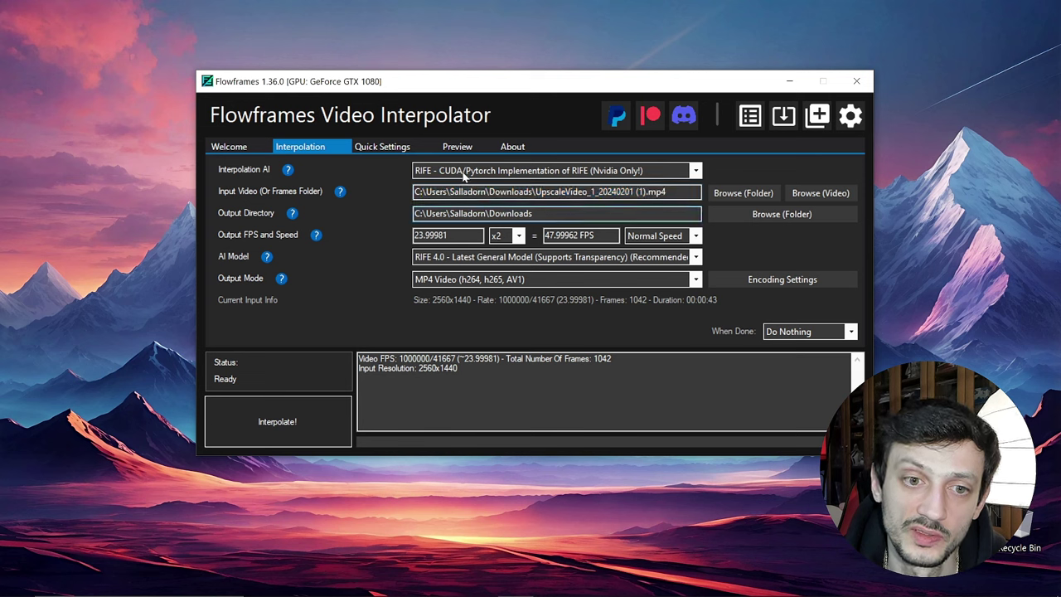
Select RIFE - CUDA/Pytorch Implementation of RIFE (Nvidia Only!) as the interpolation AI
click(693, 174)
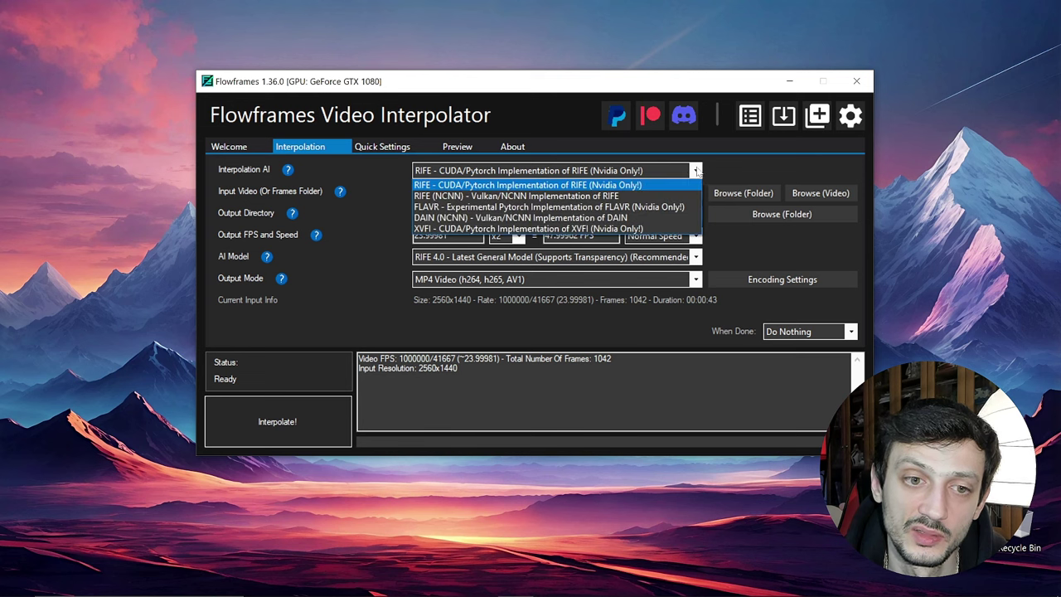
click(697, 170)
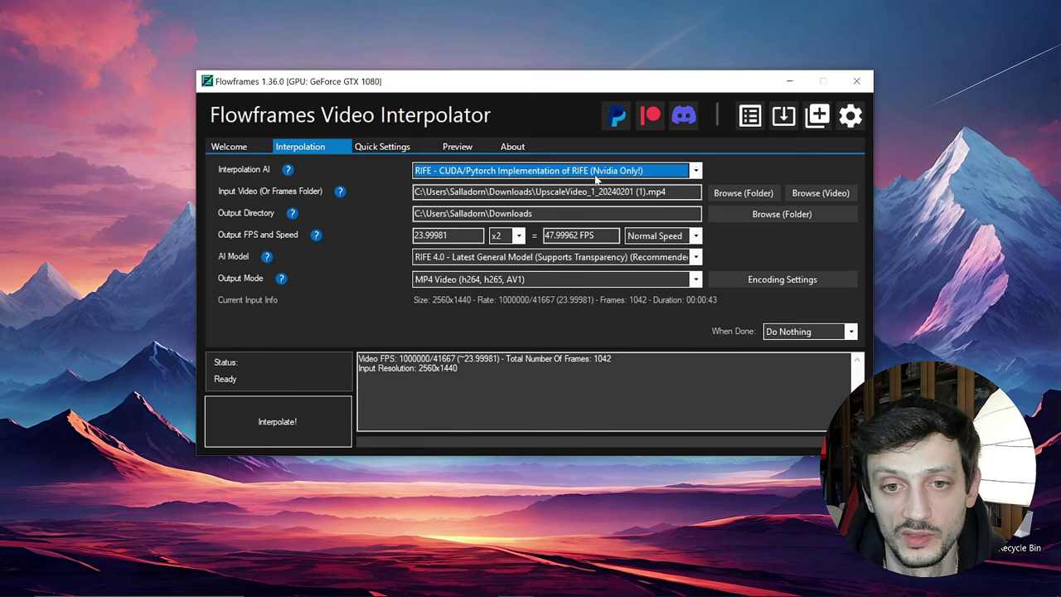
click(685, 174)
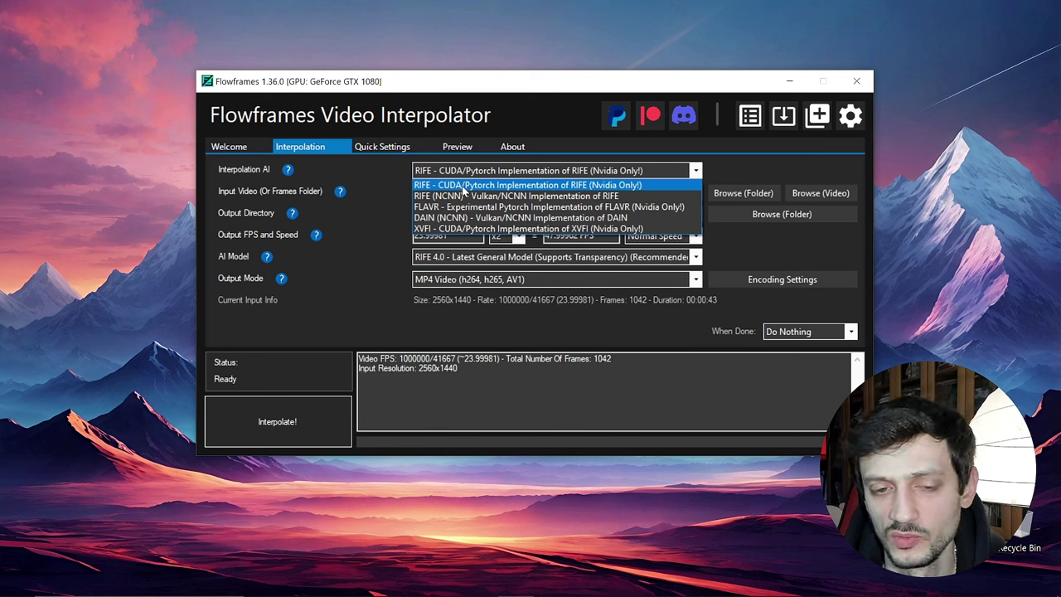
click(463, 185)
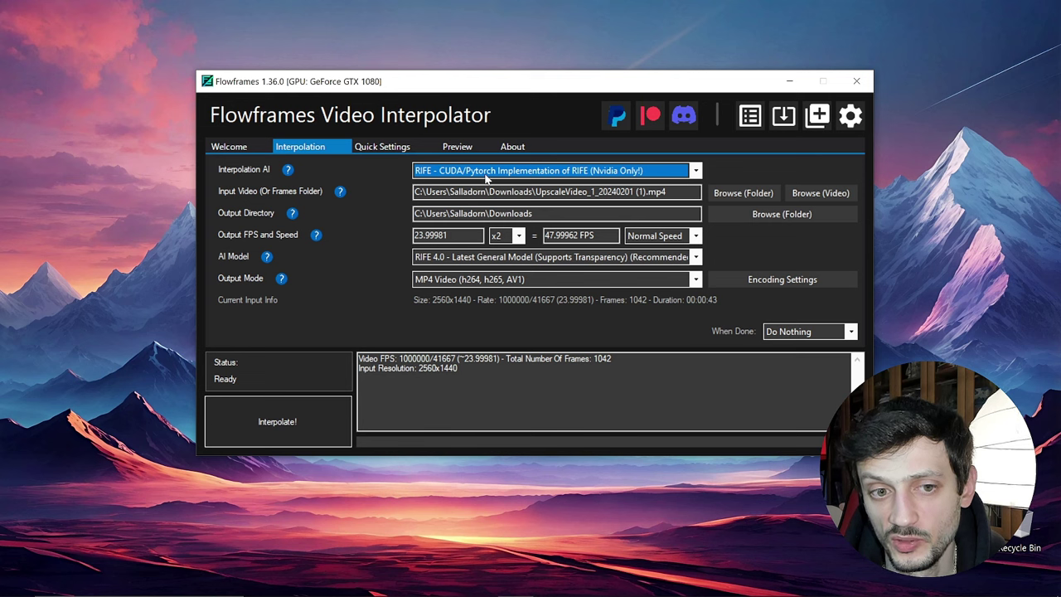
Try RIFE (NCNN) - Vulkan/NCNN as the interpolation AI and switch back to the CUDA/Pytorch implementation of RIFE
click(698, 172)
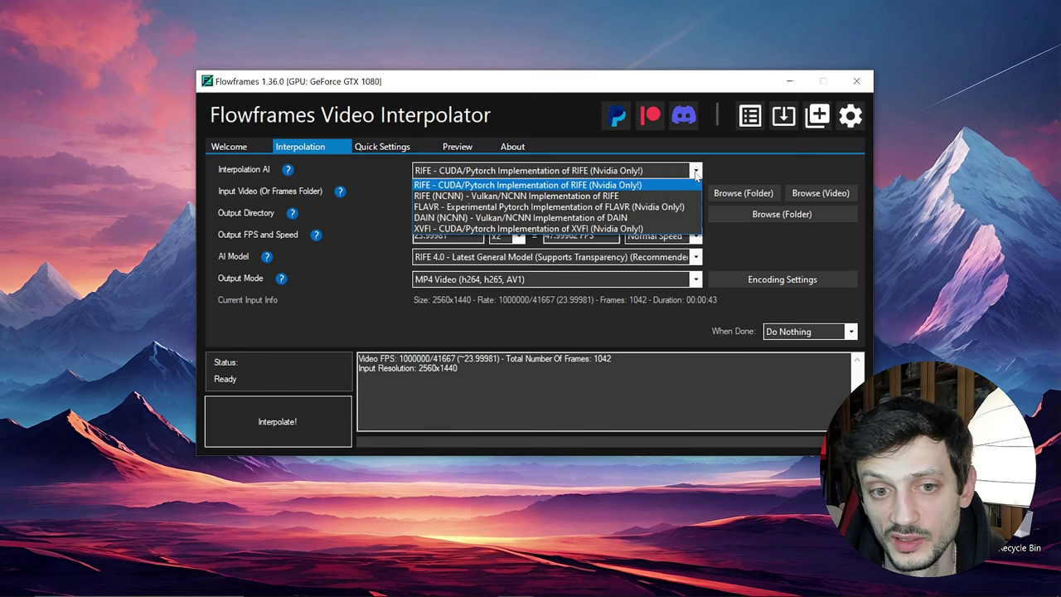
click(542, 197)
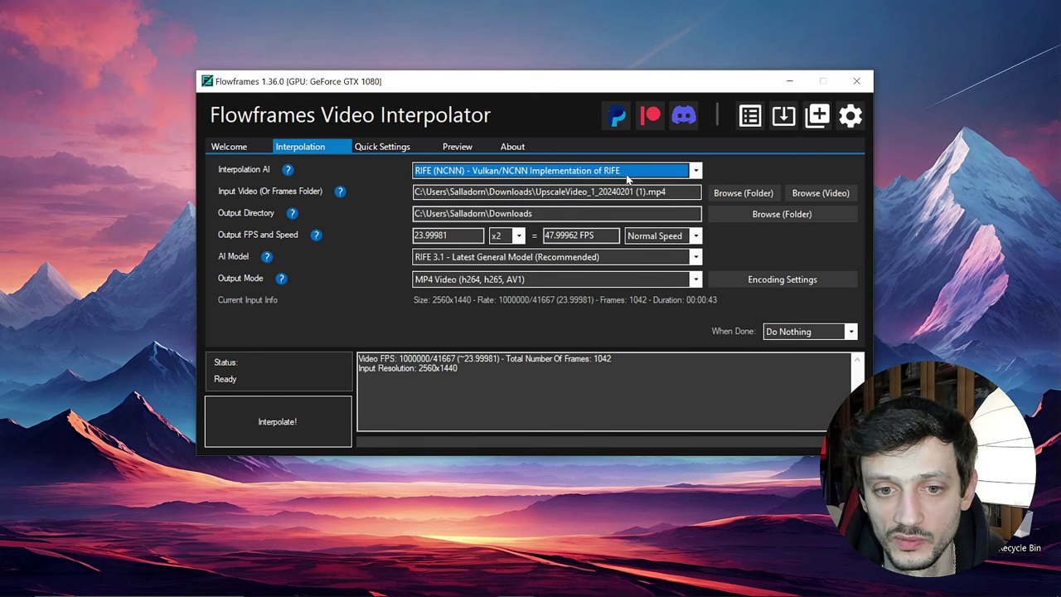
click(695, 172)
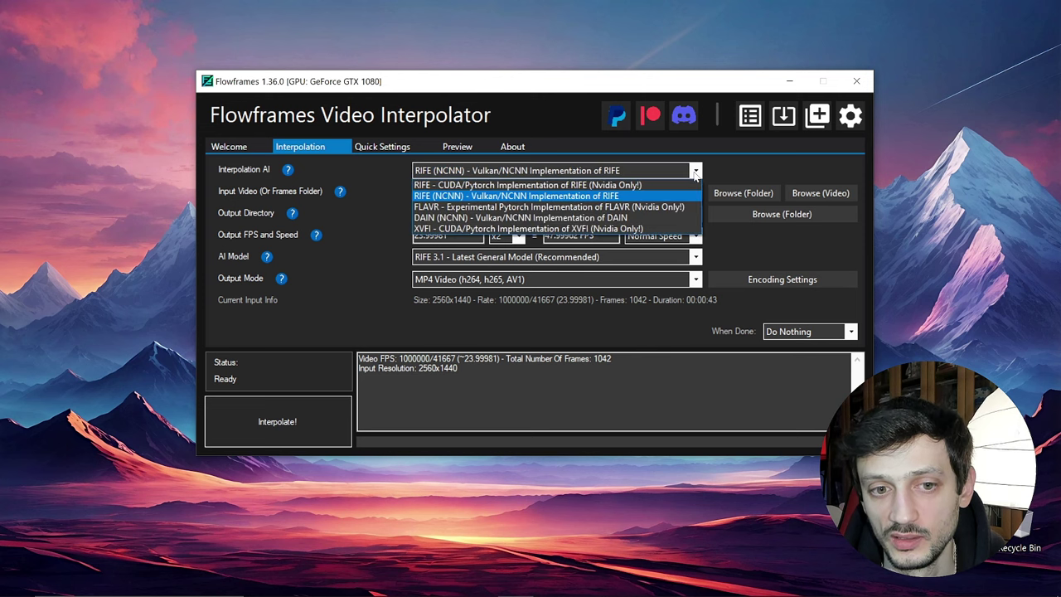
click(623, 185)
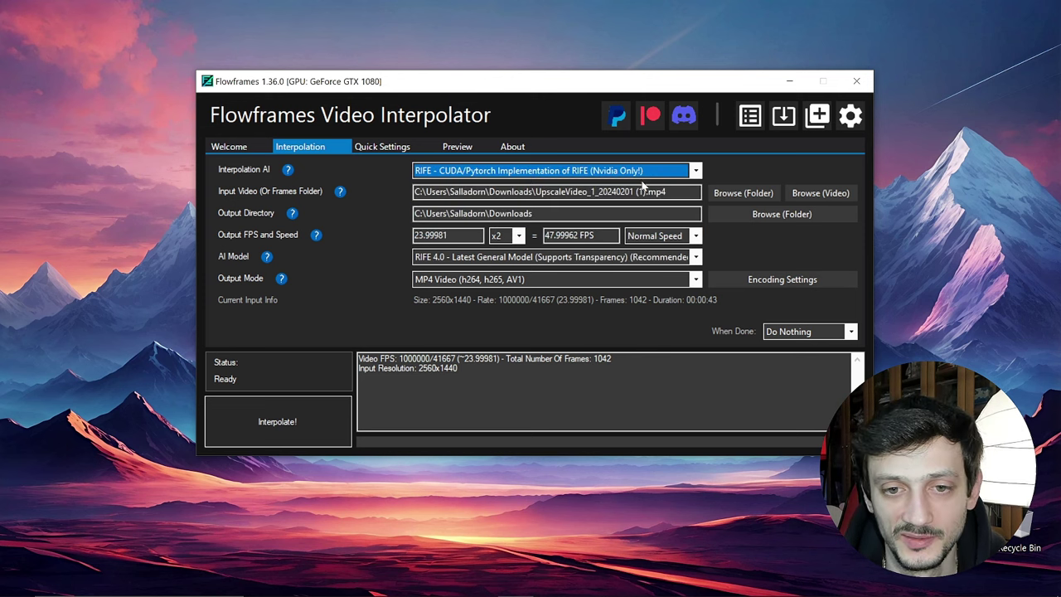
click(584, 173)
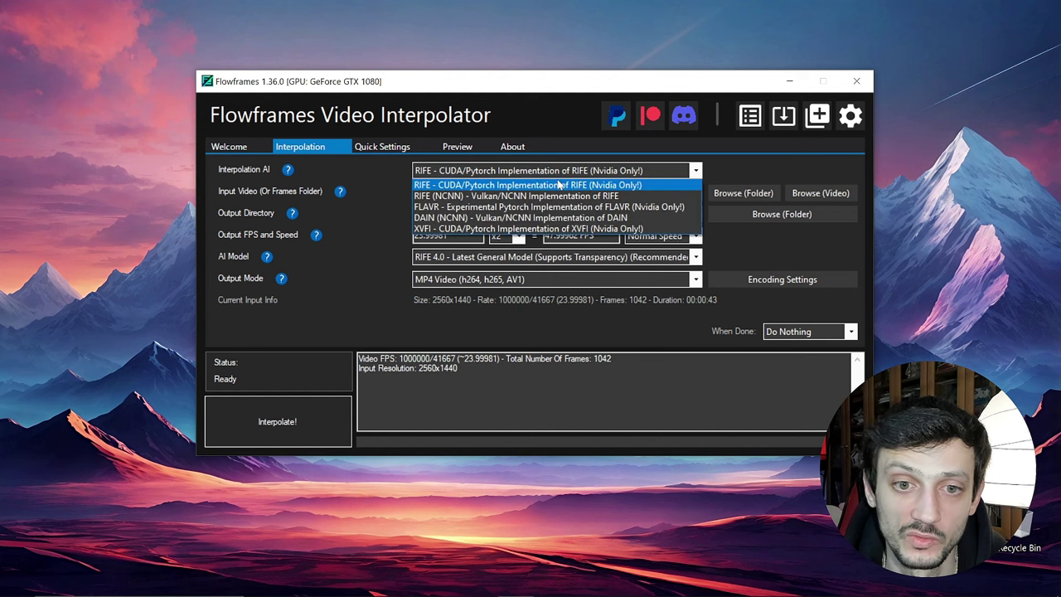
click(624, 172)
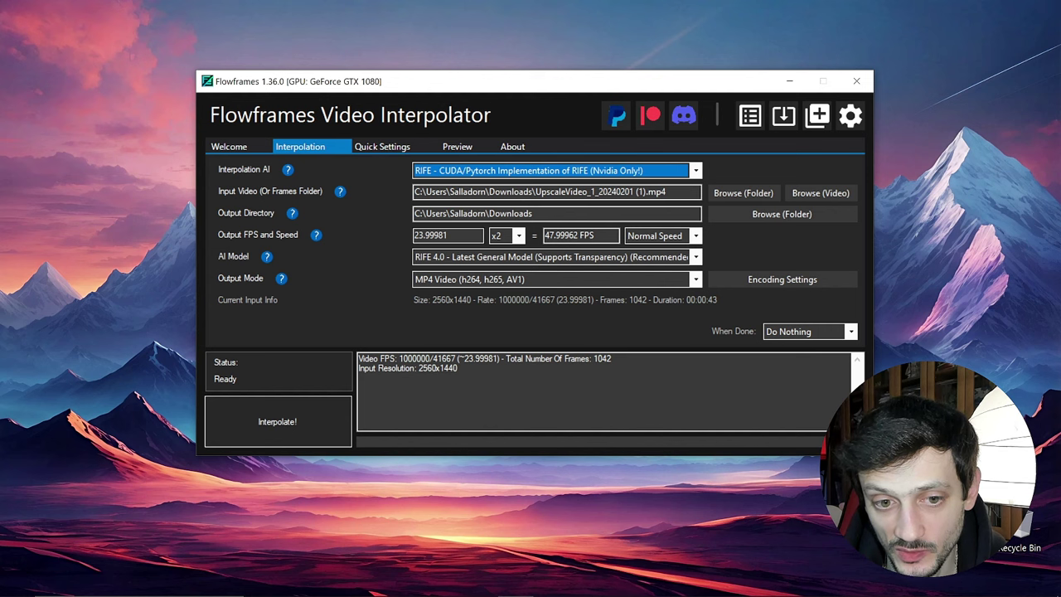
Examine the available AI models and output modes, keeping RIFE 4.0 and MP4 Video
click(696, 258)
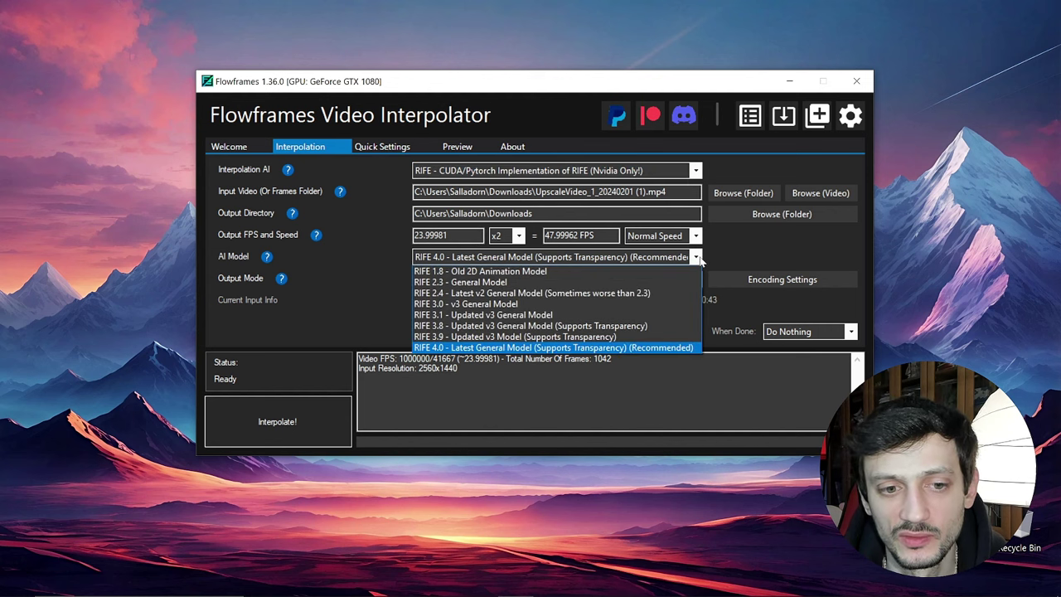
click(700, 259)
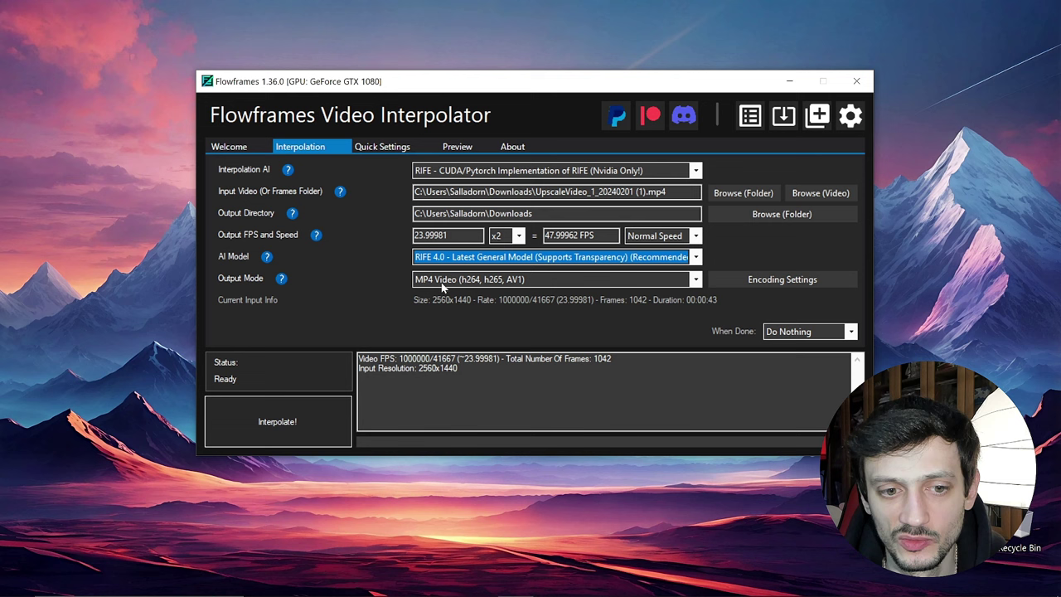
click(697, 280)
click(691, 282)
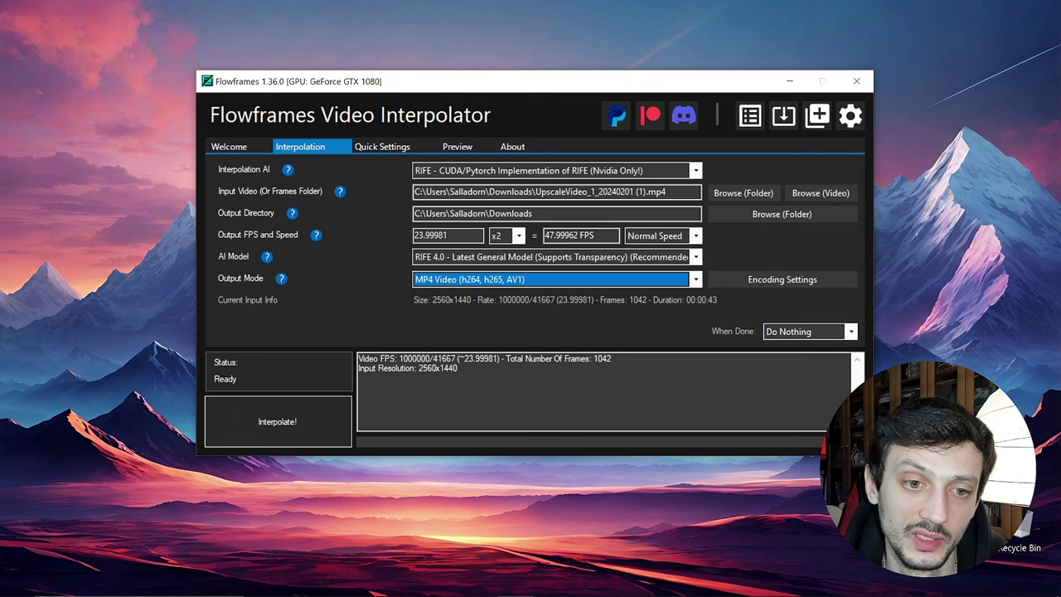
Check the input frame rate and set the output FPS multiplier to x2
mouse_move(413, 235)
mouse_down()
mouse_move(448, 235)
mouse_move(411, 236)
mouse_up()
click(449, 236)
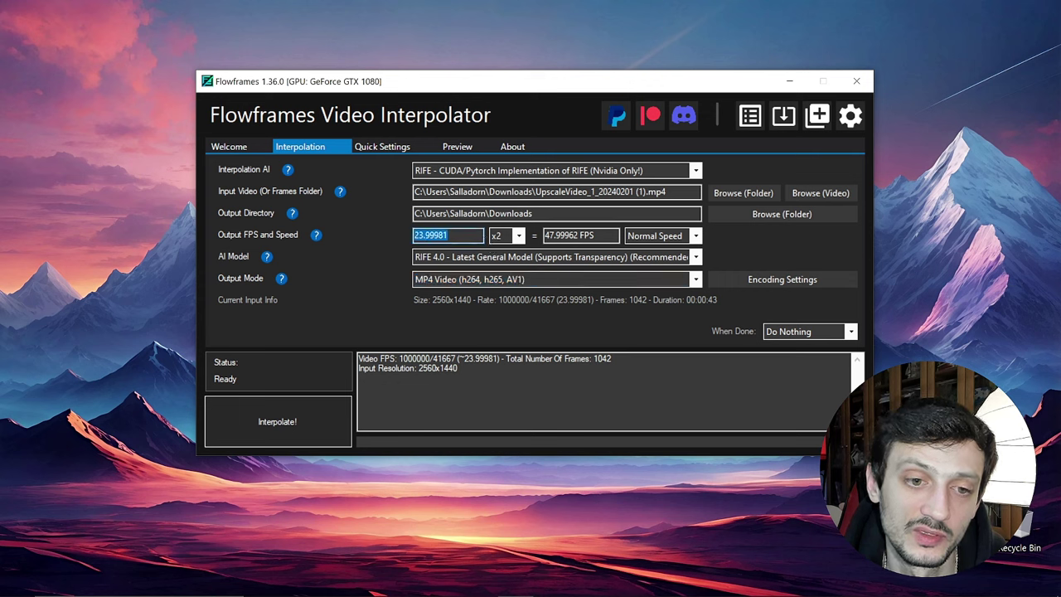
click(449, 235)
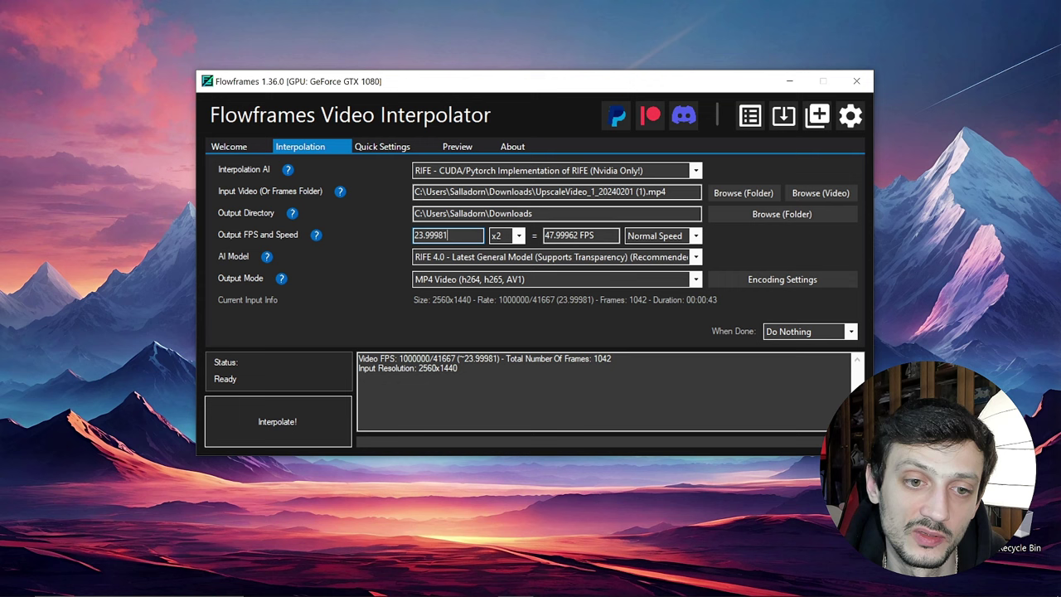
click(518, 237)
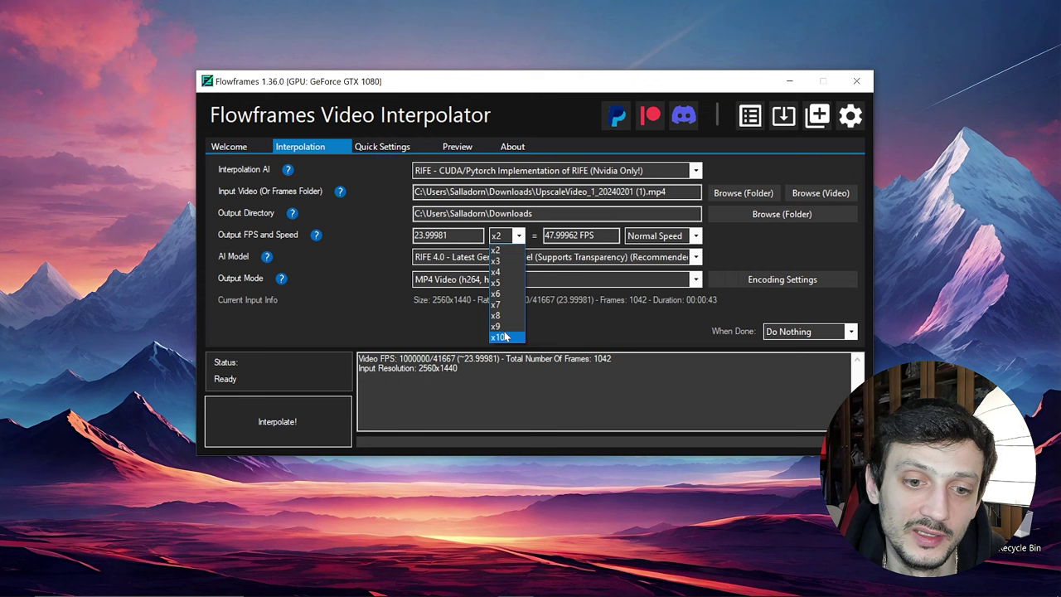
click(500, 249)
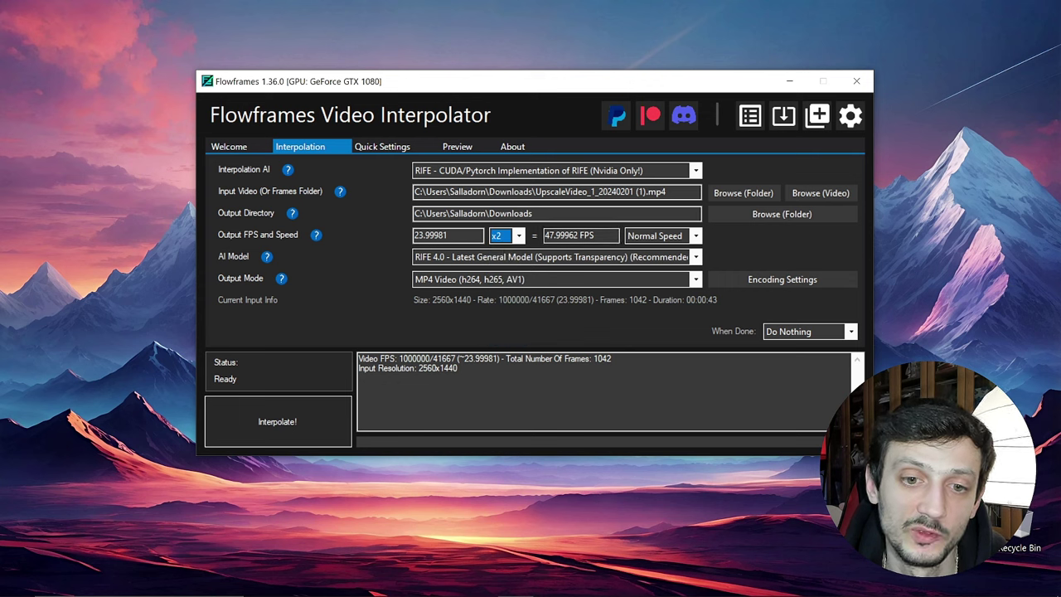
Set the output FPS multiplier to x3 and run the interpolation of the upscaled trailer
key(Tab)
click(522, 237)
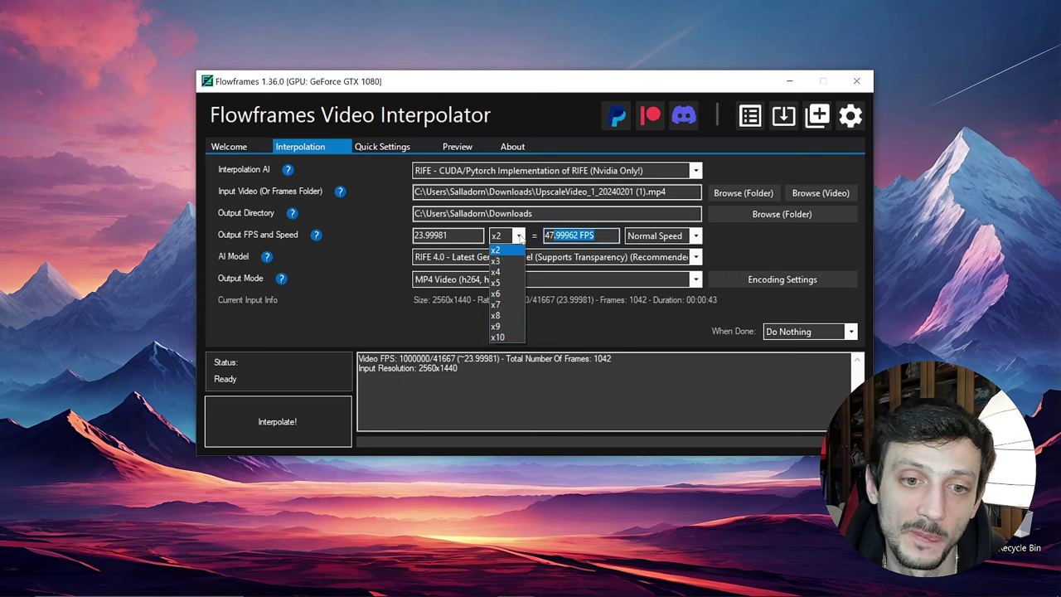
click(500, 262)
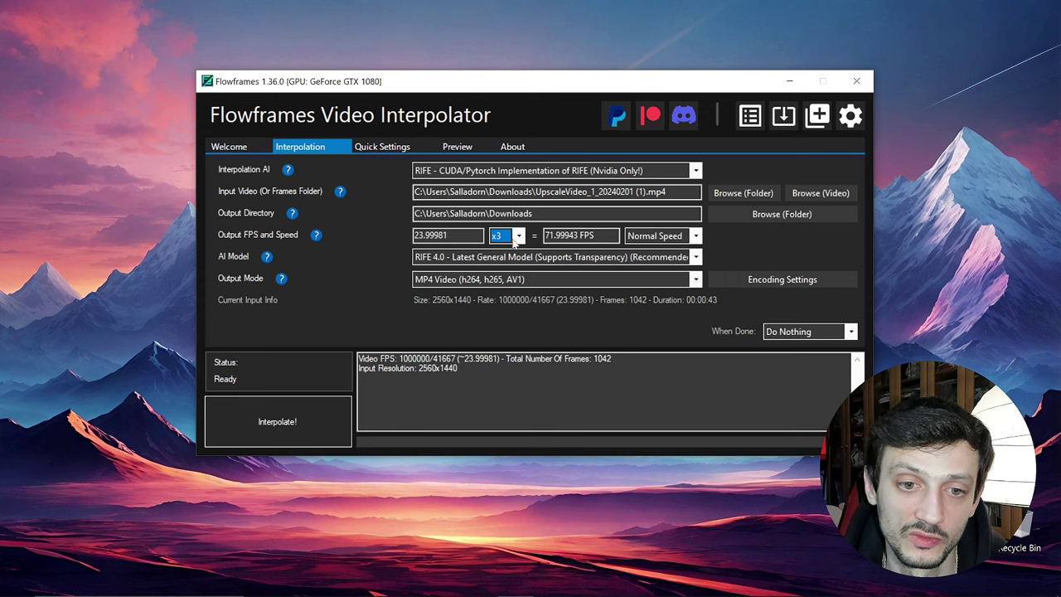
key(alt+Tab)
key(Escape)
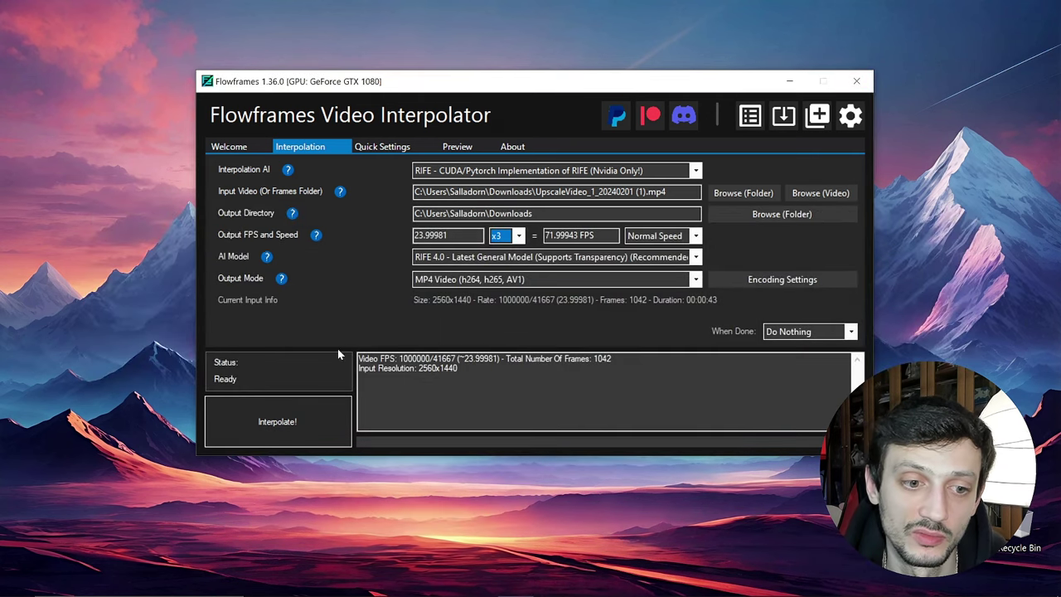
click(283, 428)
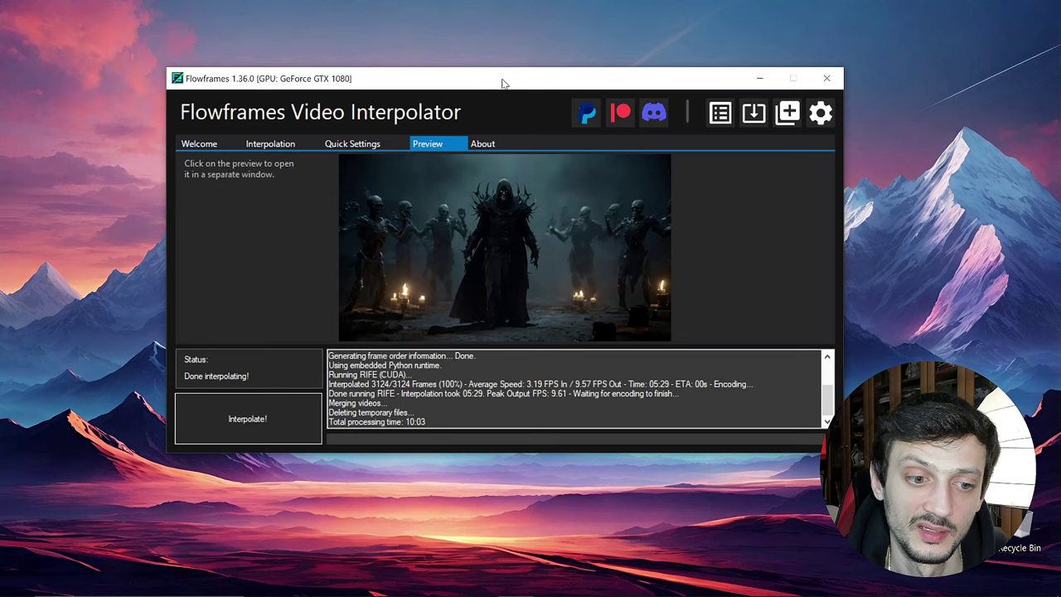
drag(501, 83, 510, 87)
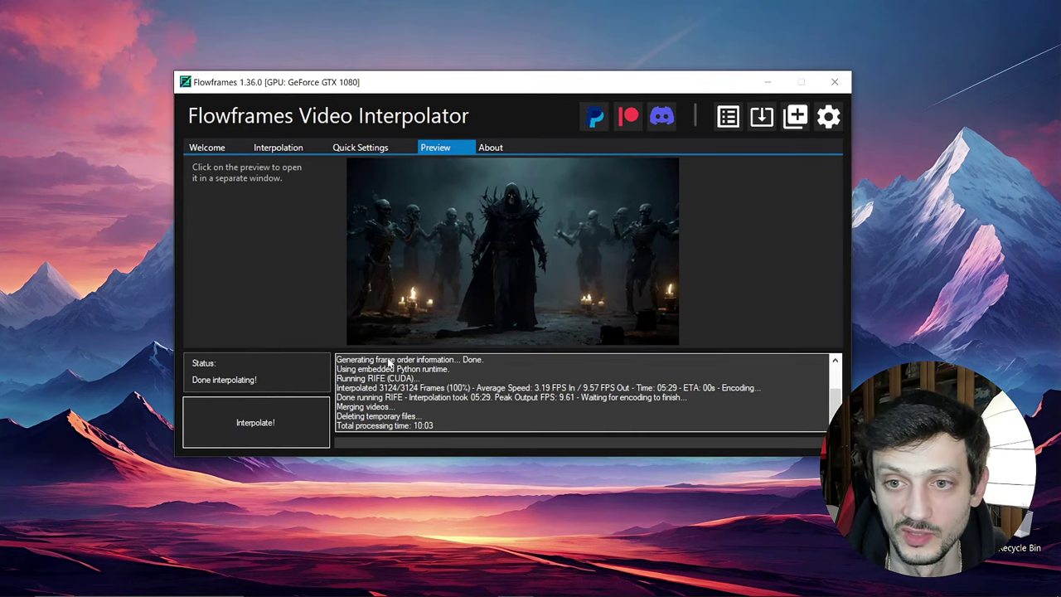
mouse_move(531, 593)
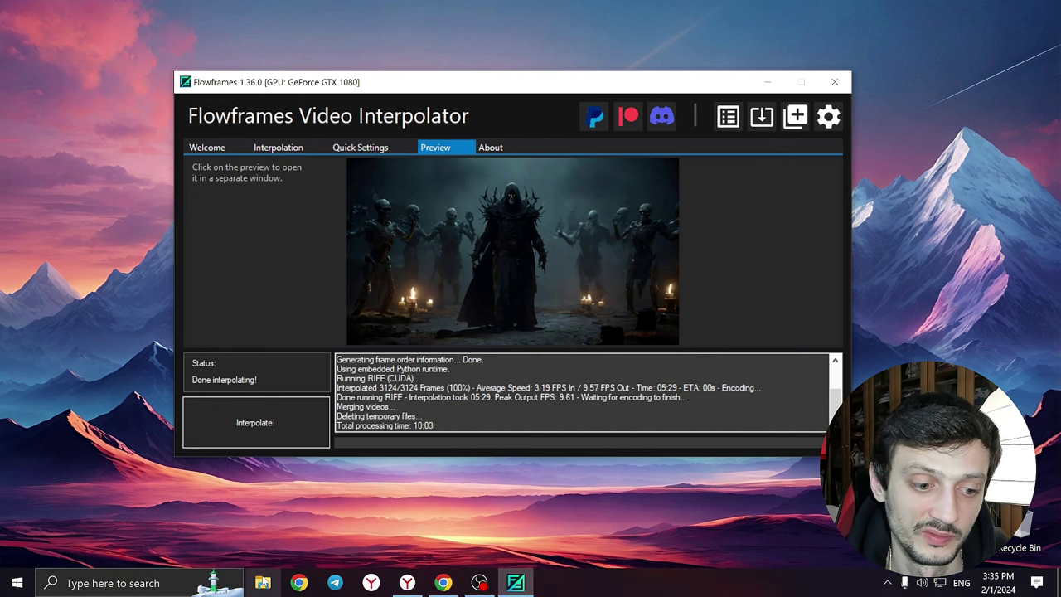
click(262, 591)
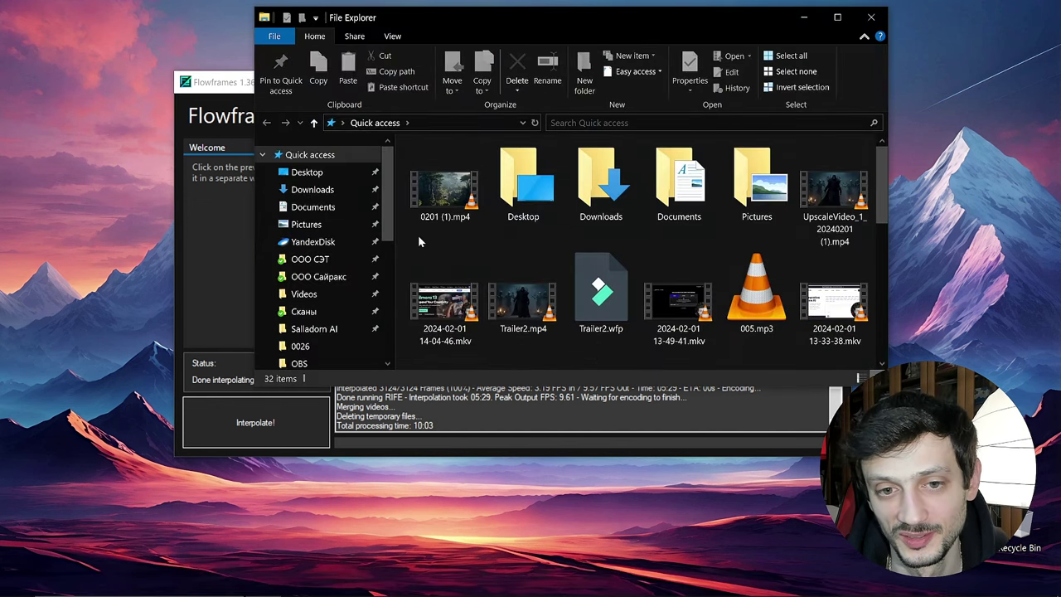
click(319, 189)
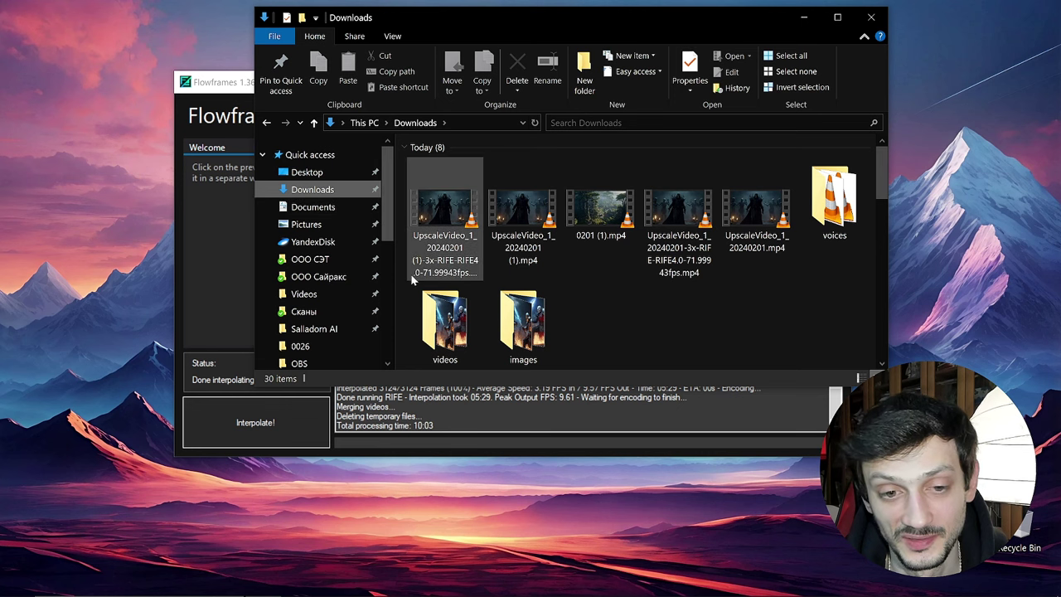
click(447, 264)
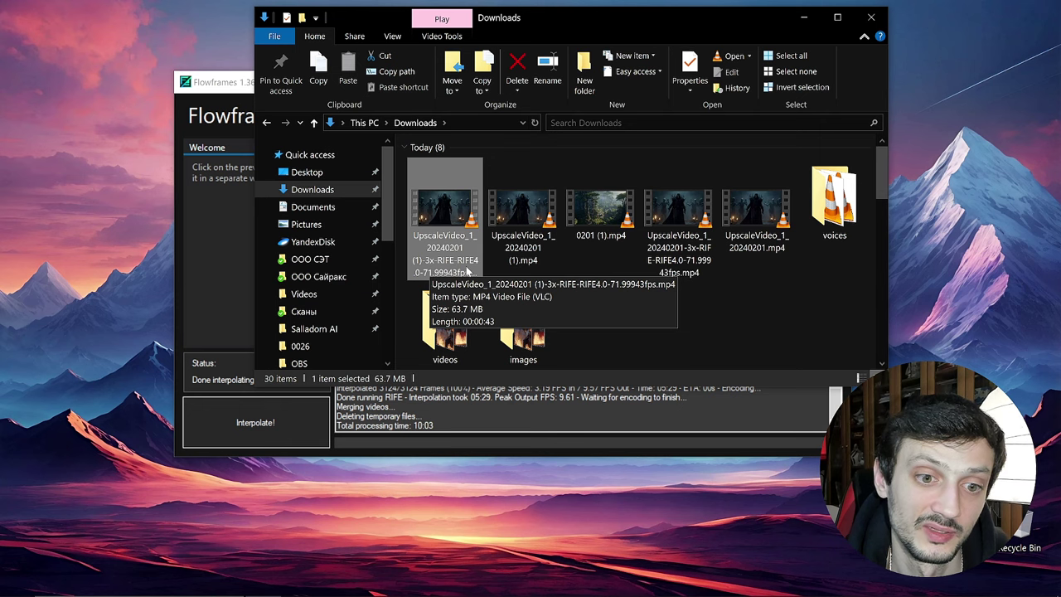
double_click(464, 271)
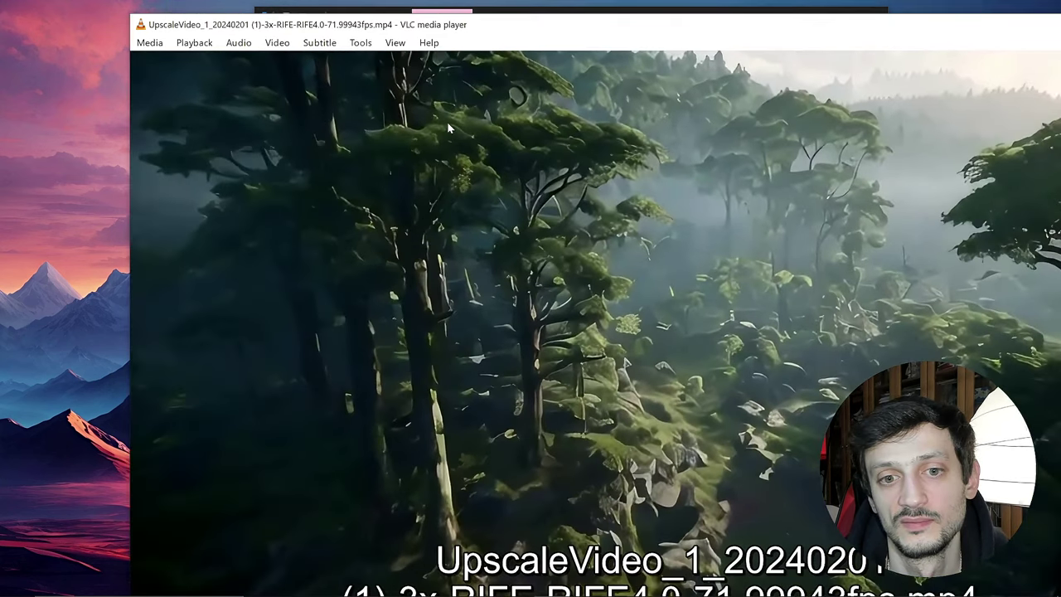
Rewind the interpolated trailer to the beginning and play it in full screen
double_click(448, 129)
key(space)
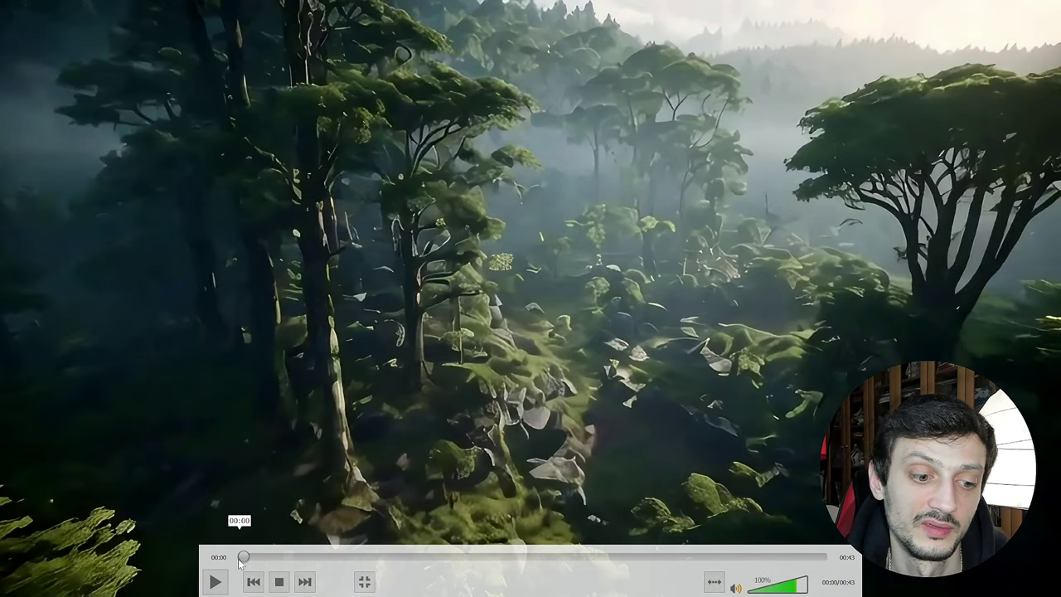
click(238, 559)
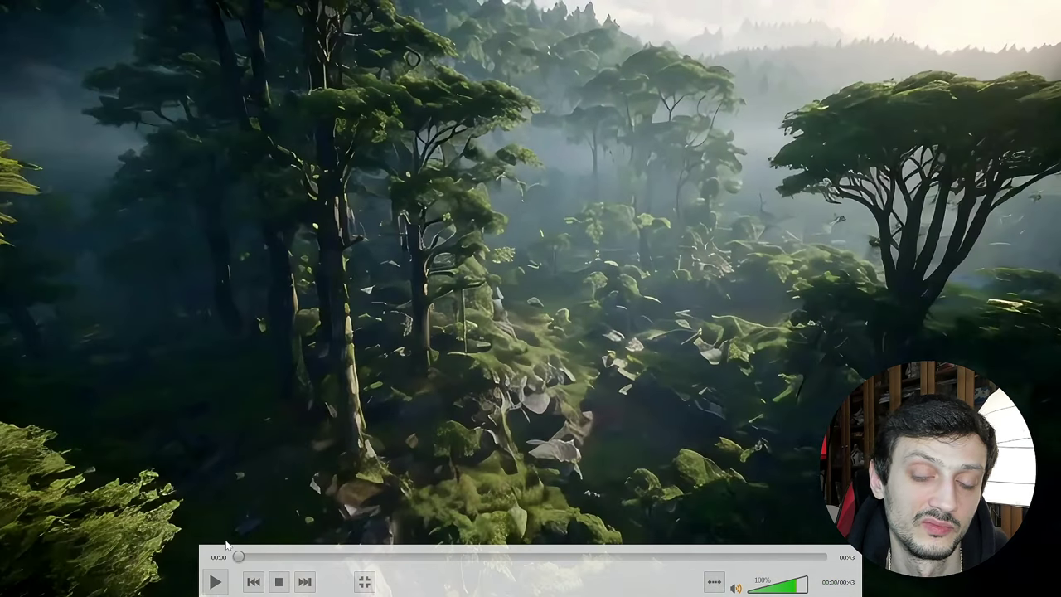
mouse_move(230, 538)
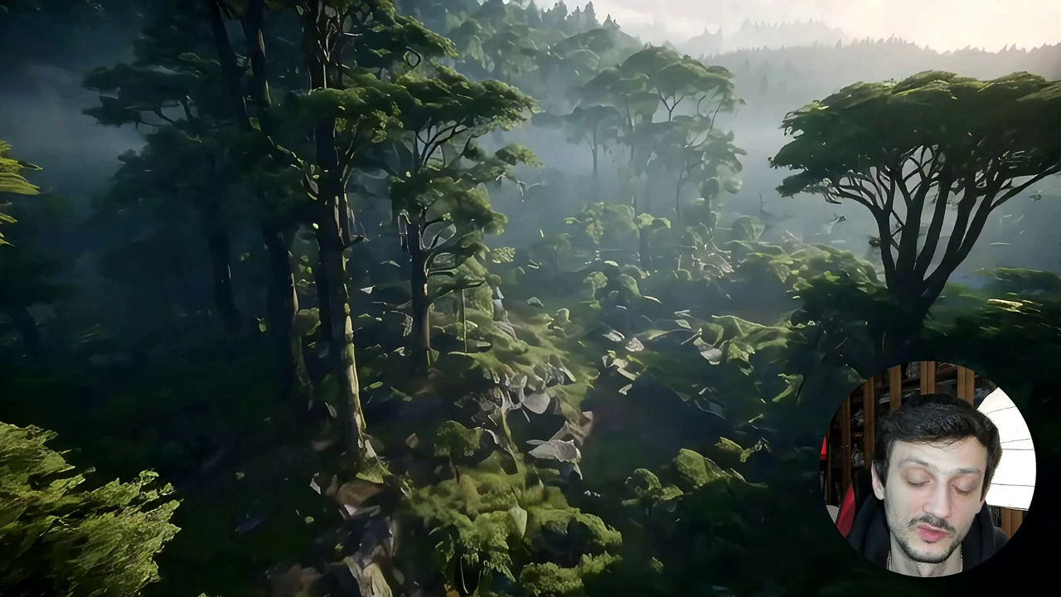
key(space)
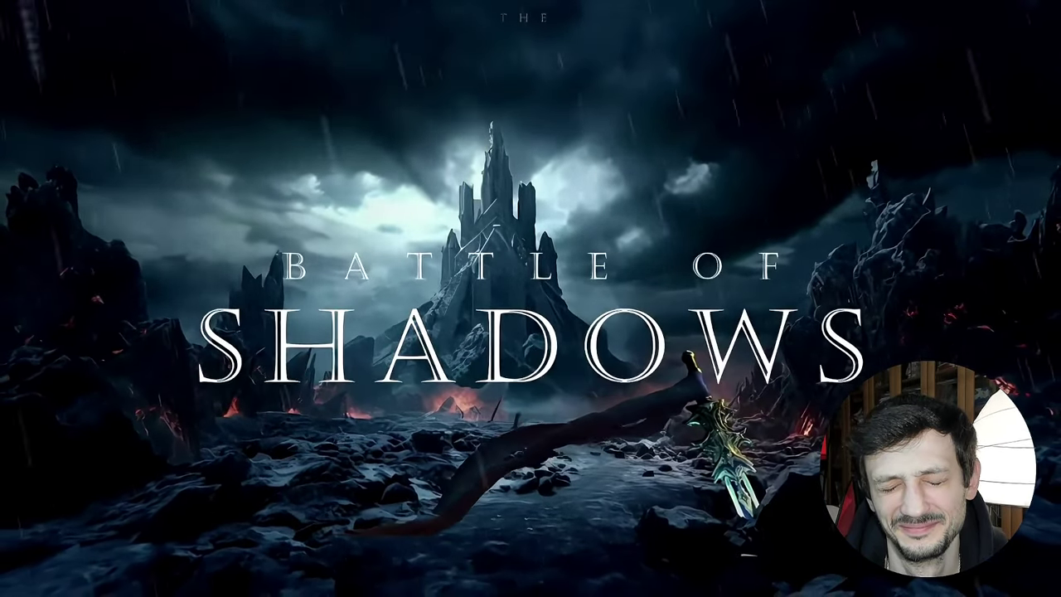
Return to the interpolated trailer's player, leave full screen and close VLC media player
key(alt+Tab)
key(alt+Tab)
key(alt+Tab)
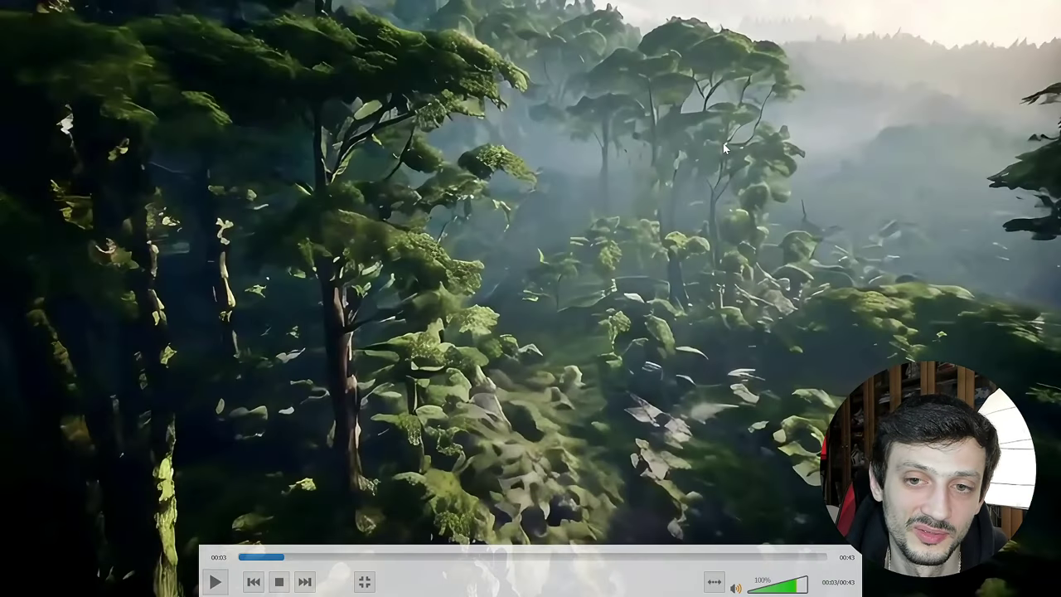
double_click(723, 143)
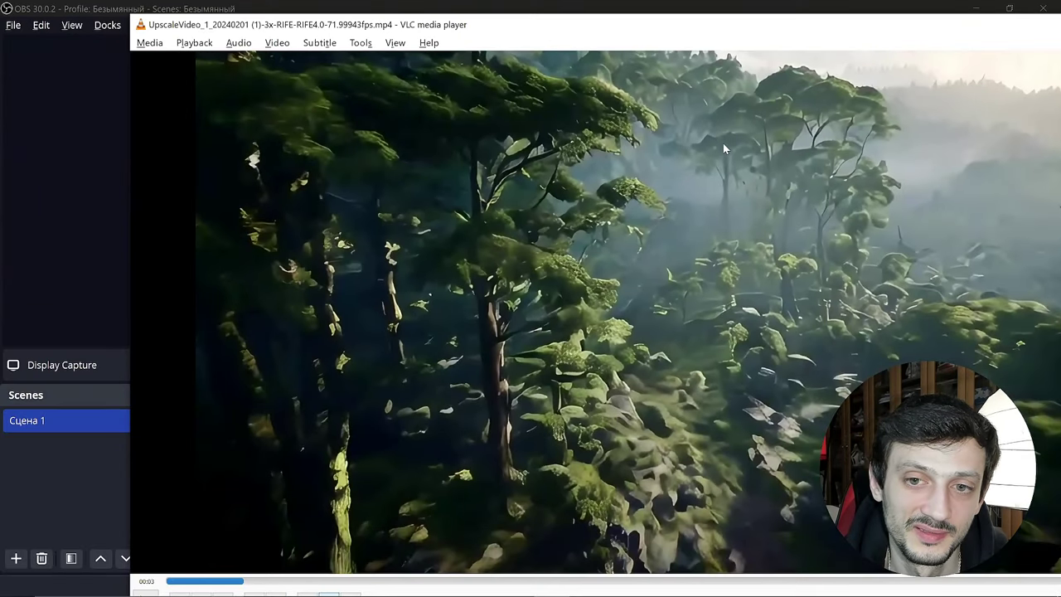
drag(768, 28, 668, 32)
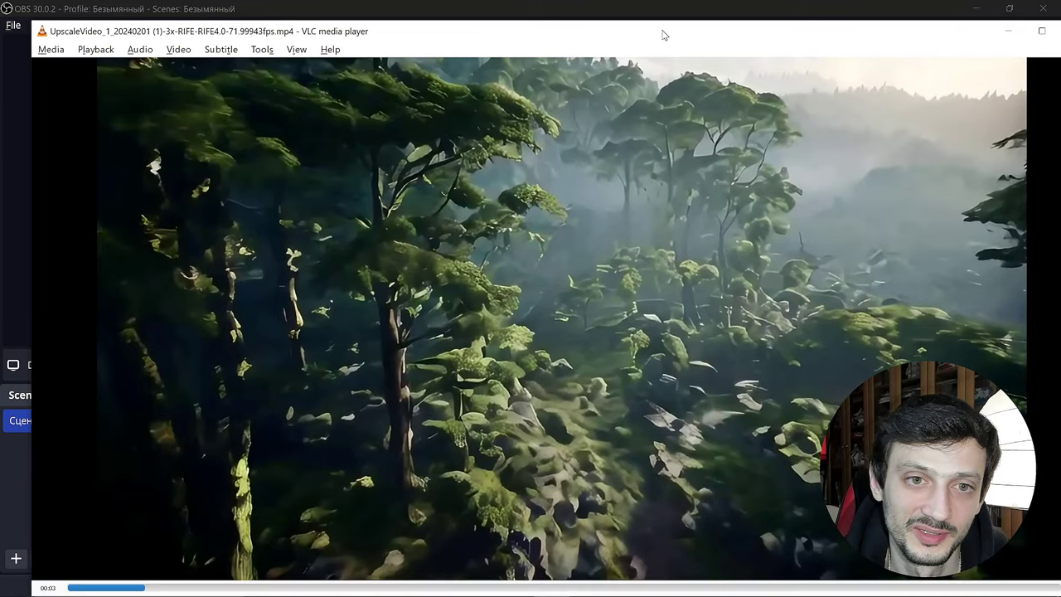
double_click(964, 33)
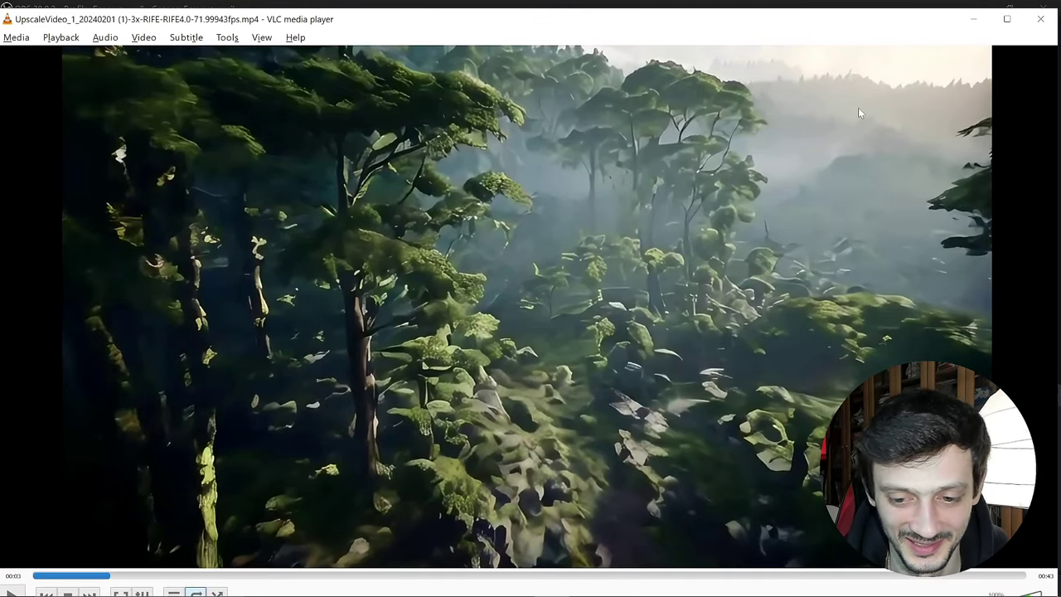
click(1043, 22)
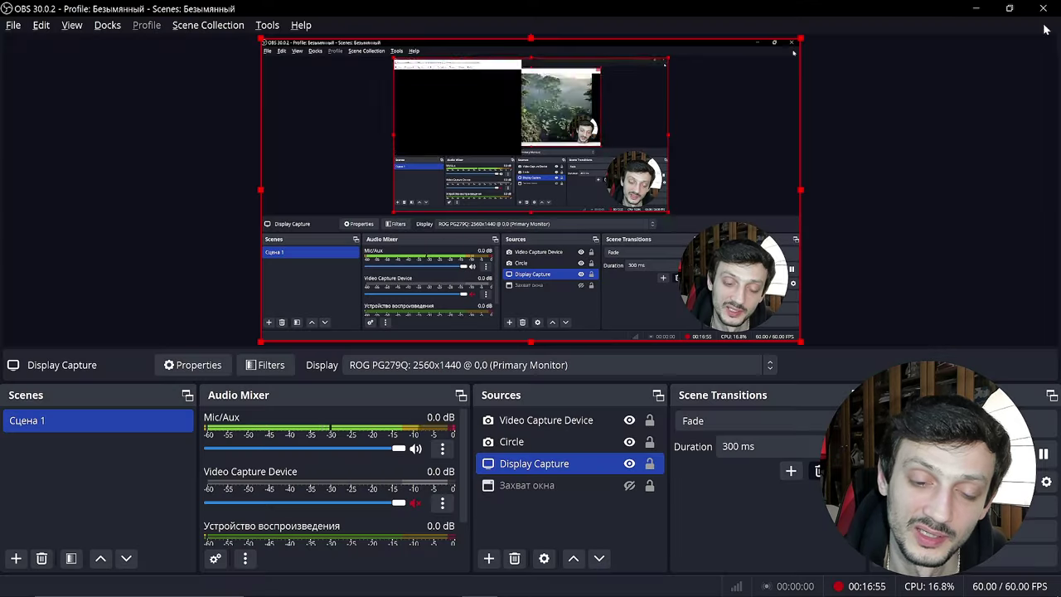